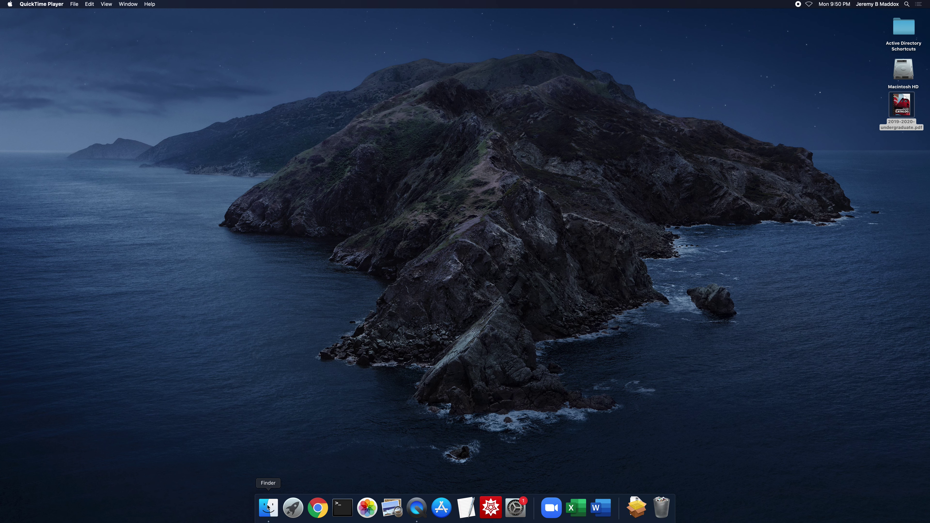
Add Terminal from the Utilities folder within Applications to the Dock and close the Finder window.
{"action": "left_click", "coordinate": [268, 507]}
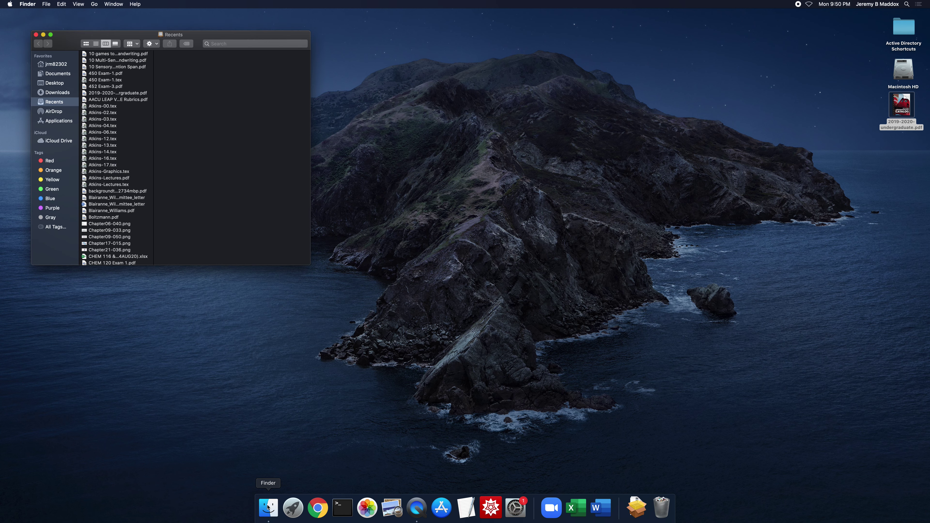
{"action": "left_click", "coordinate": [59, 122]}
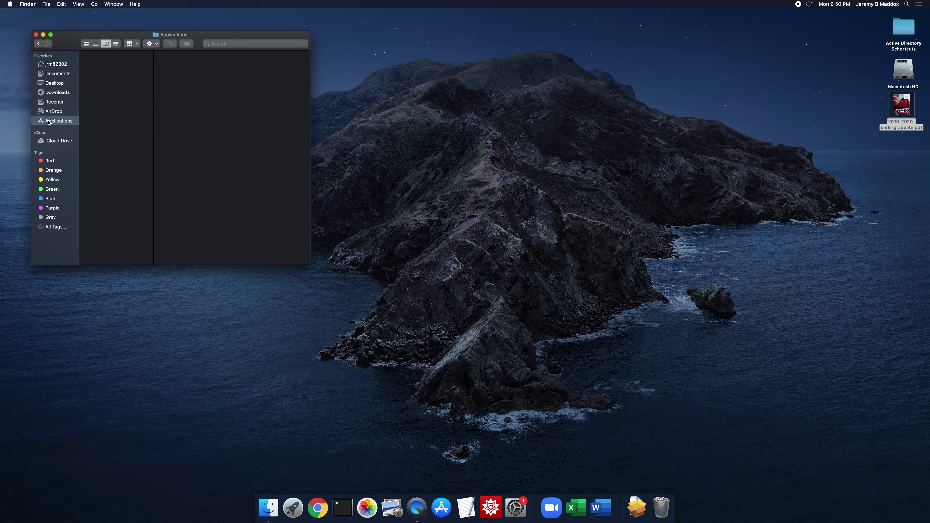
{"action": "scroll", "coordinate": [97, 136], "scroll_direction": "down", "scroll_amount": 5}
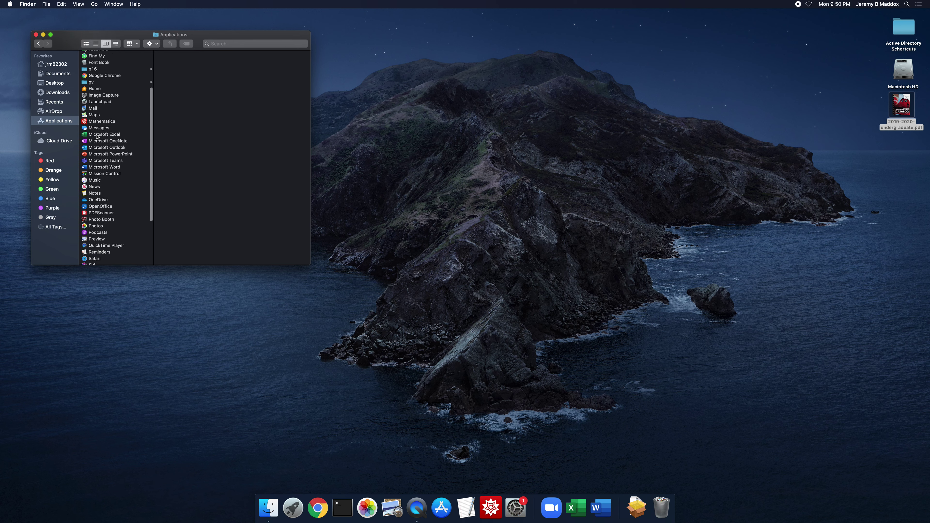
{"action": "scroll", "coordinate": [97, 137], "scroll_direction": "down", "scroll_amount": 3}
{"action": "scroll", "coordinate": [99, 179], "scroll_direction": "down", "scroll_amount": 2}
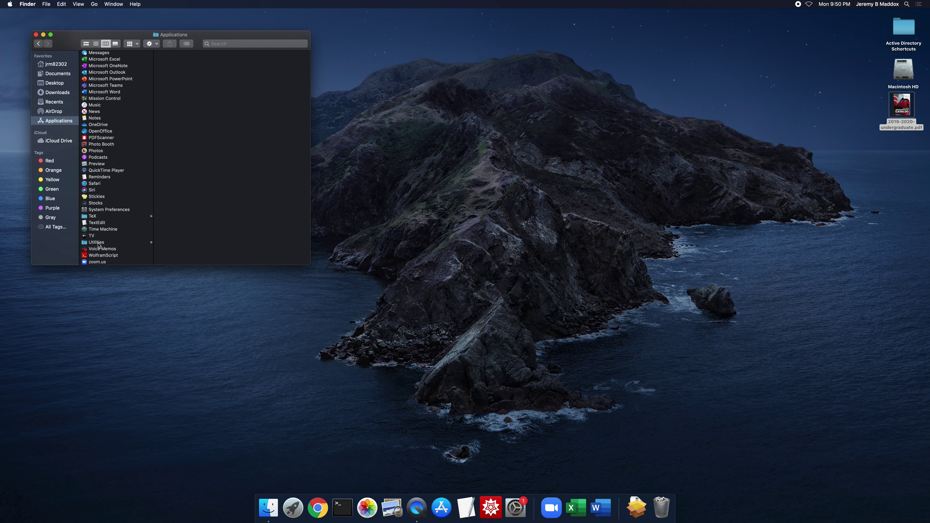
{"action": "left_click", "coordinate": [98, 243]}
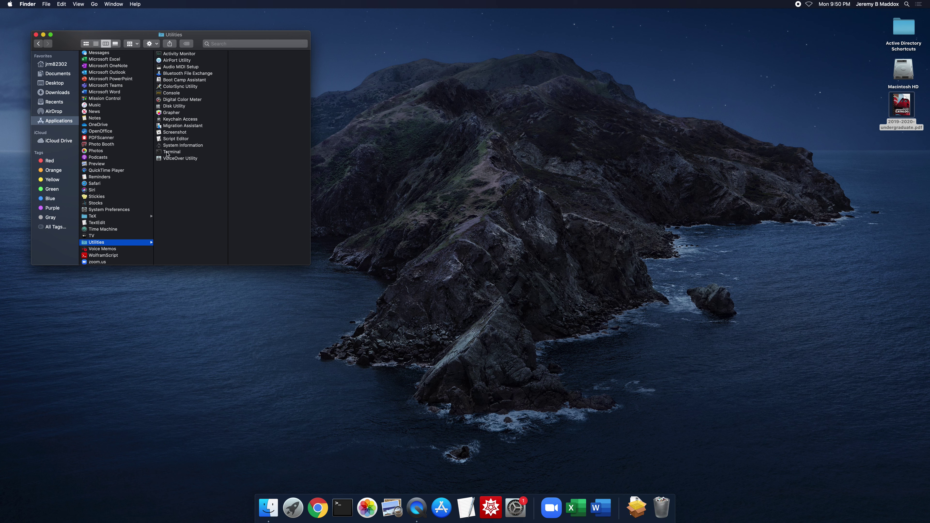
{"action": "left_click_drag", "start_coordinate": [165, 153], "coordinate": [351, 513]}
{"action": "left_click", "coordinate": [35, 34]}
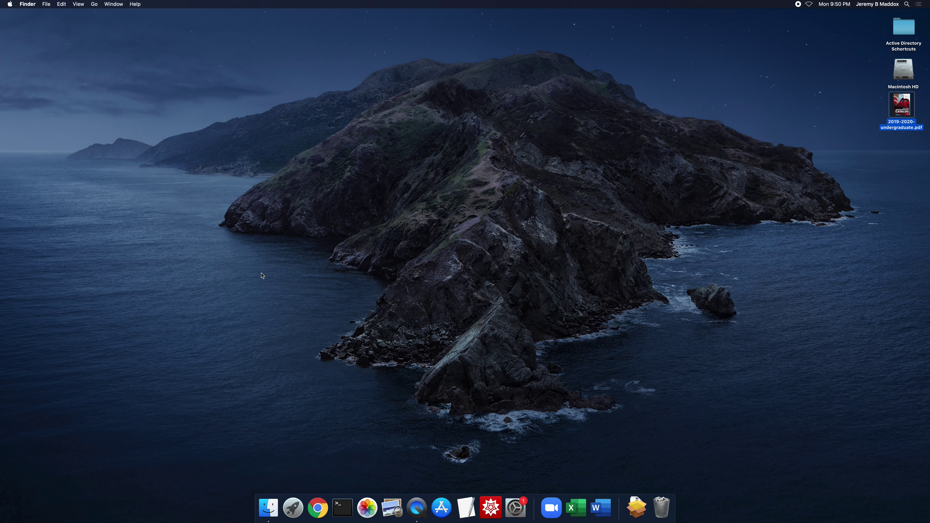
Launch GaussView by running gv in Terminal, and dismiss its splash screen and startup tips.
{"action": "left_click", "coordinate": [343, 508]}
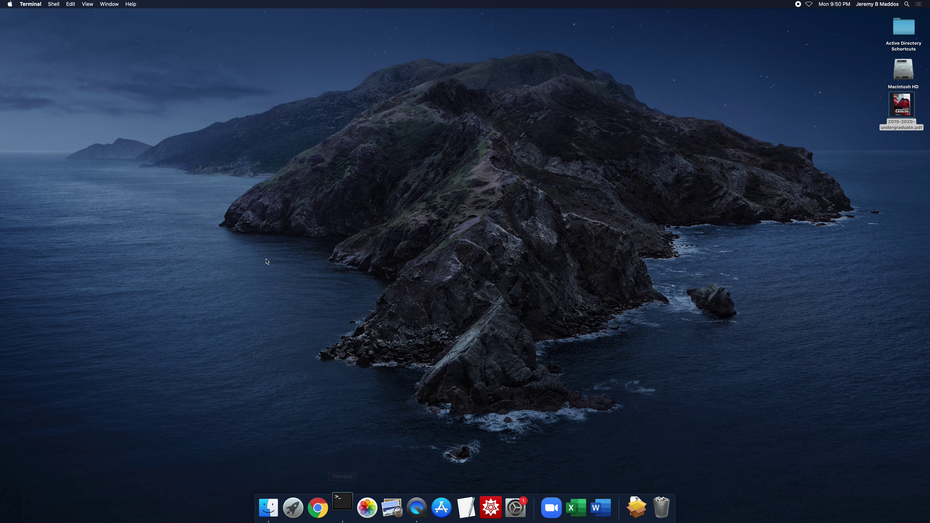
{"action": "left_click_drag", "start_coordinate": [156, 288], "coordinate": [142, 323]}
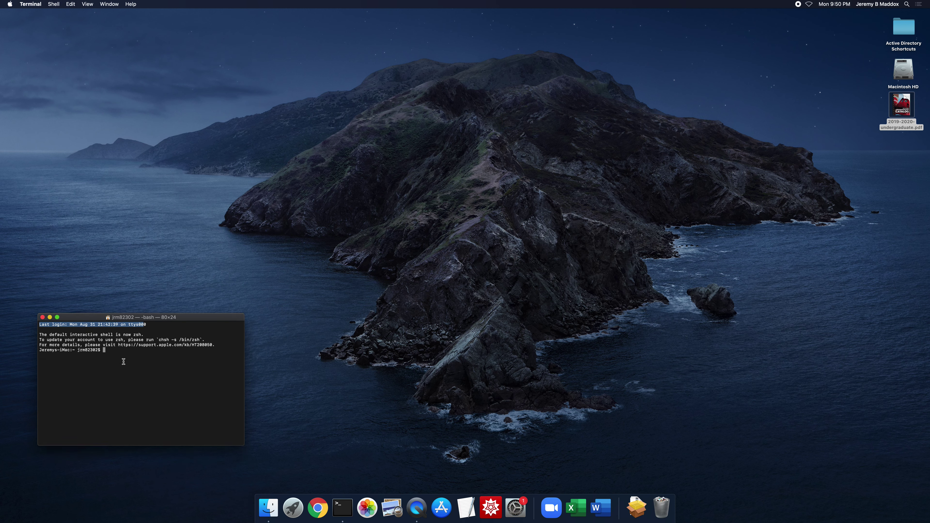
{"action": "type", "text": "gv"}
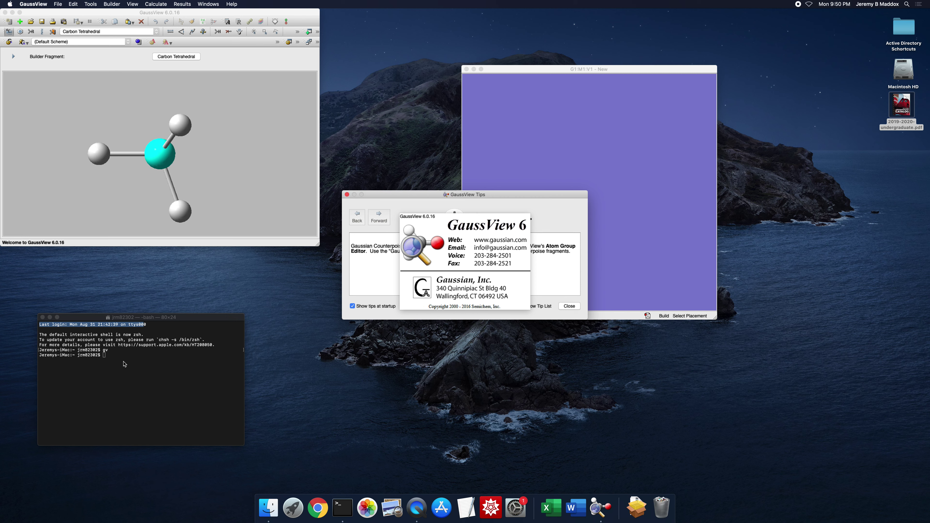
{"action": "left_click", "coordinate": [475, 250]}
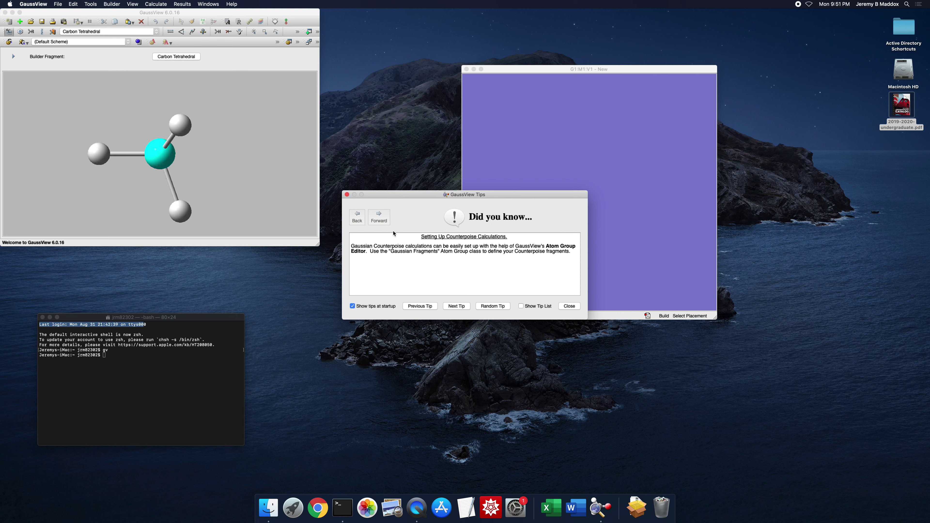
{"action": "left_click", "coordinate": [347, 195]}
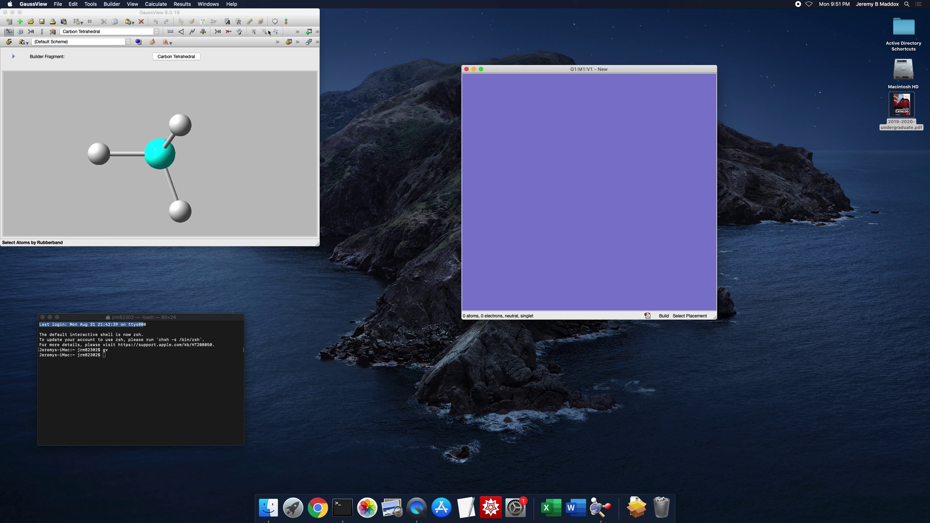
View the Getting Started page of GaussView Help and close the help window.
{"action": "left_click", "coordinate": [231, 4]}
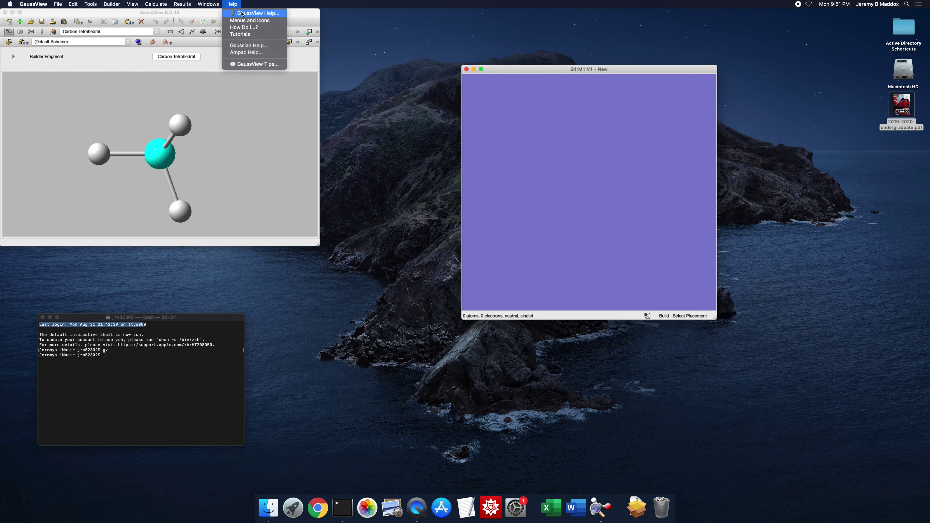
{"action": "left_click", "coordinate": [250, 13]}
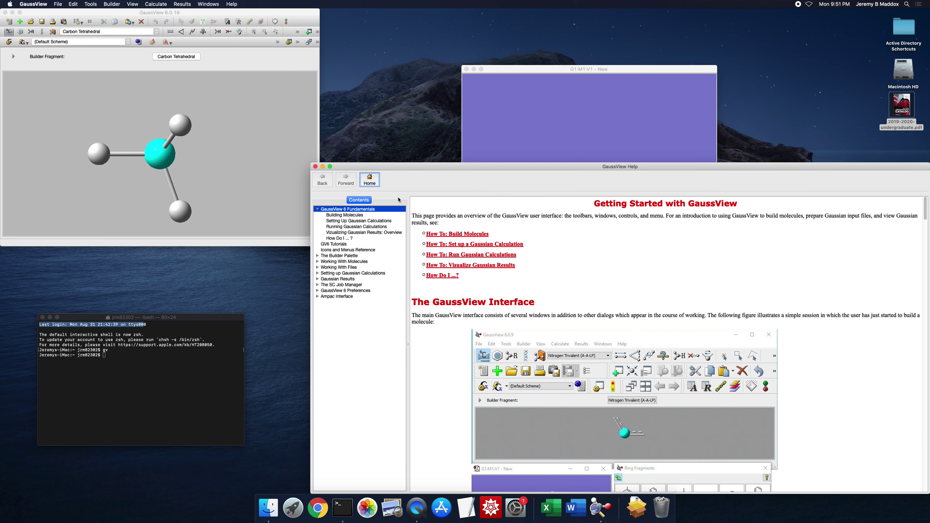
{"action": "left_click", "coordinate": [316, 167]}
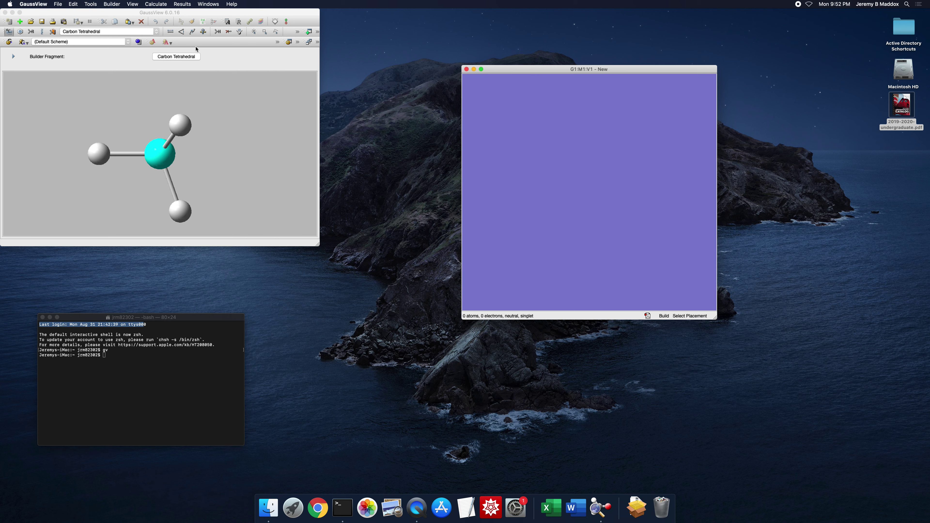
Move the empty molecule window beside the builder window and preview the formyl R-group and Carbon Tetrahedral fragments.
{"action": "left_click_drag", "start_coordinate": [571, 69], "coordinate": [439, 54]}
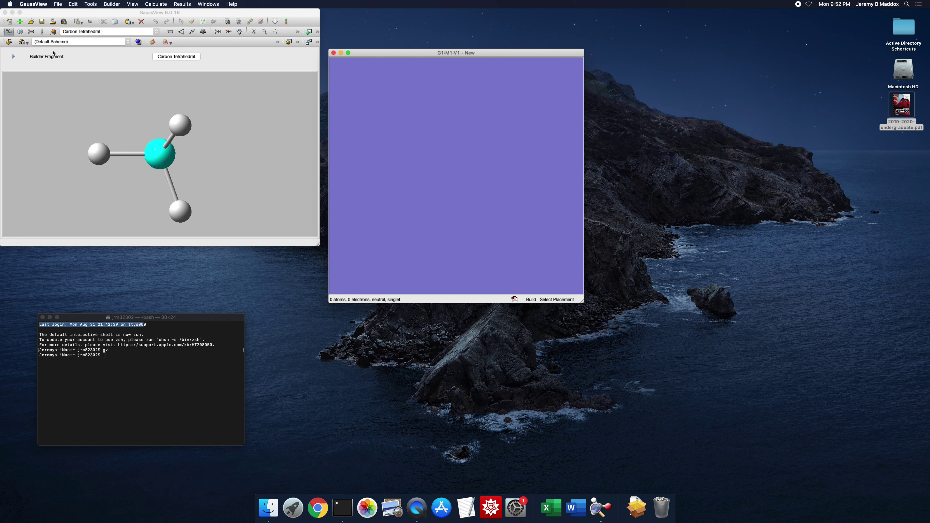
{"action": "left_click", "coordinate": [32, 32]}
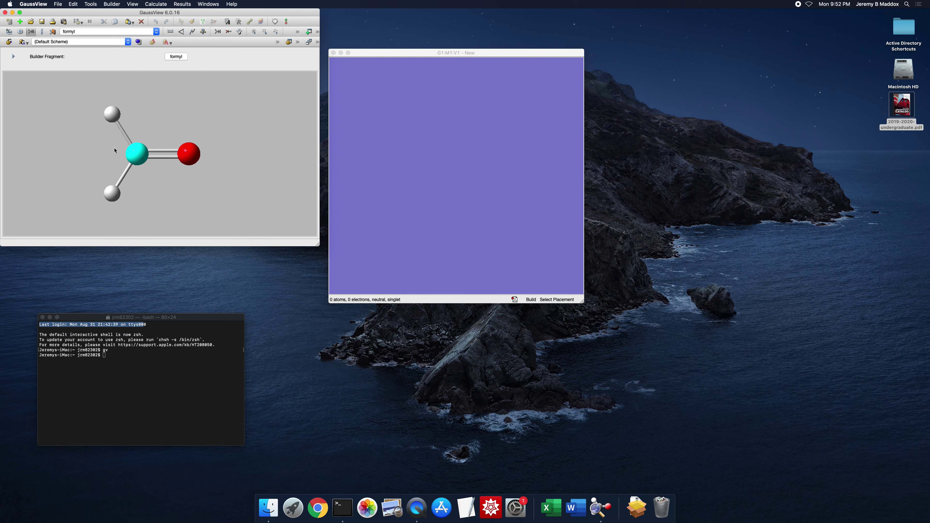
{"action": "left_click", "coordinate": [9, 32]}
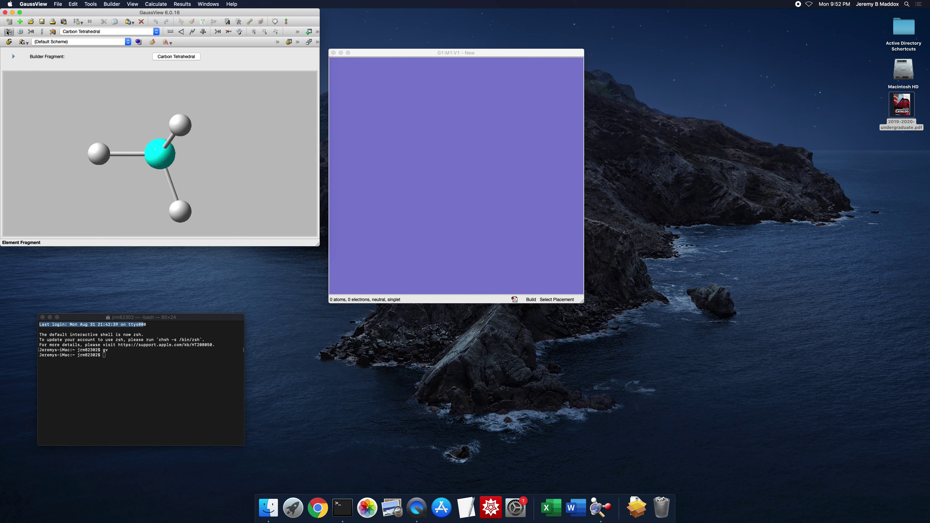
{"action": "left_click_drag", "start_coordinate": [143, 101], "coordinate": [122, 148]}
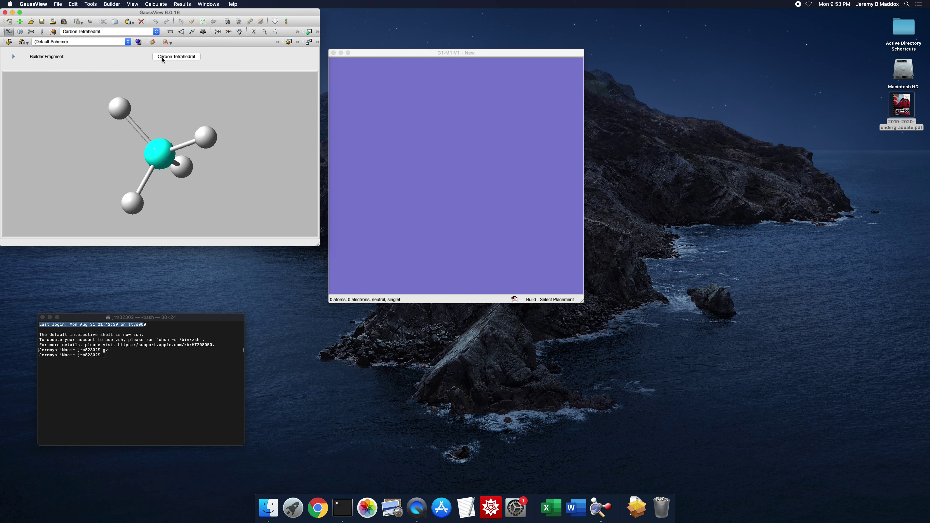
Open the periodic table of element fragments and look through the fragments for boron, copper and technetium.
{"action": "left_click", "coordinate": [178, 58]}
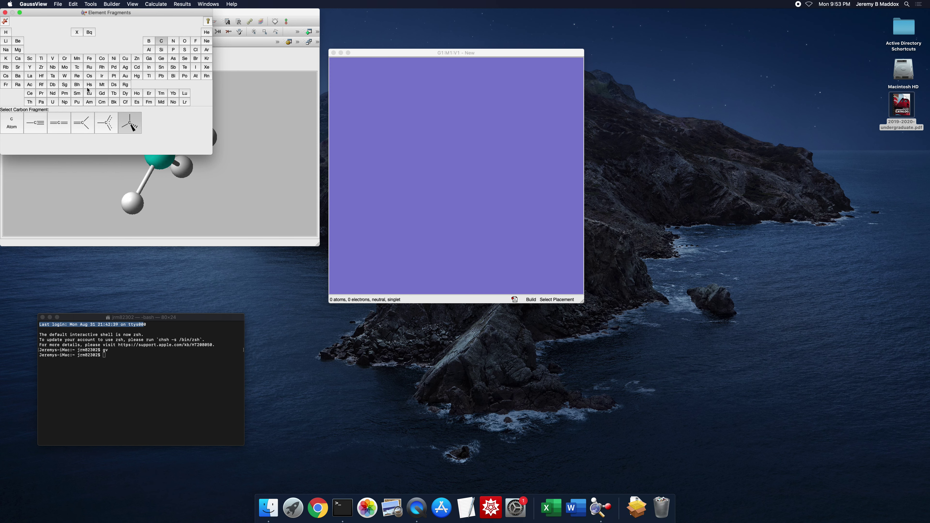
{"action": "left_click", "coordinate": [149, 41]}
{"action": "left_click", "coordinate": [125, 59]}
{"action": "left_click", "coordinate": [77, 67]}
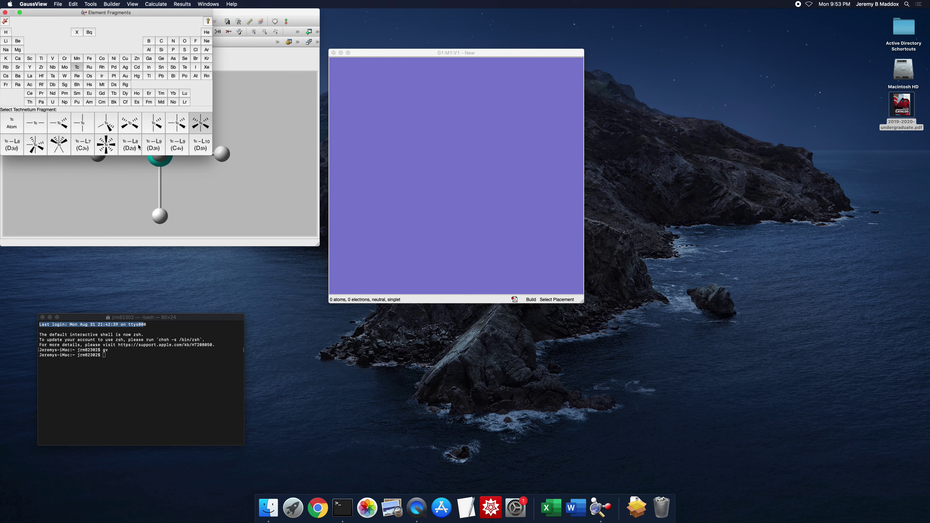
Select the Carbon Trivalent (S-S-D) fragment and place it in the empty molecule window.
{"action": "left_click", "coordinate": [162, 42]}
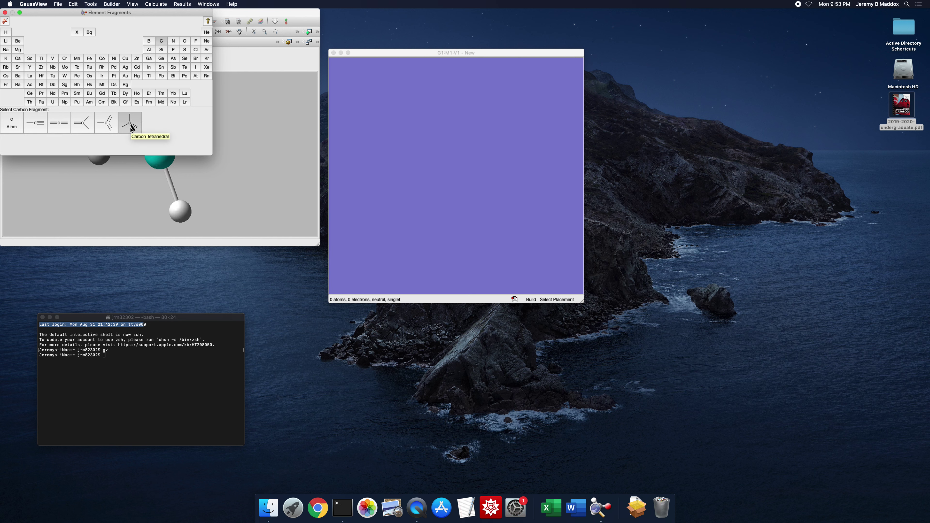
{"action": "left_click", "coordinate": [81, 125]}
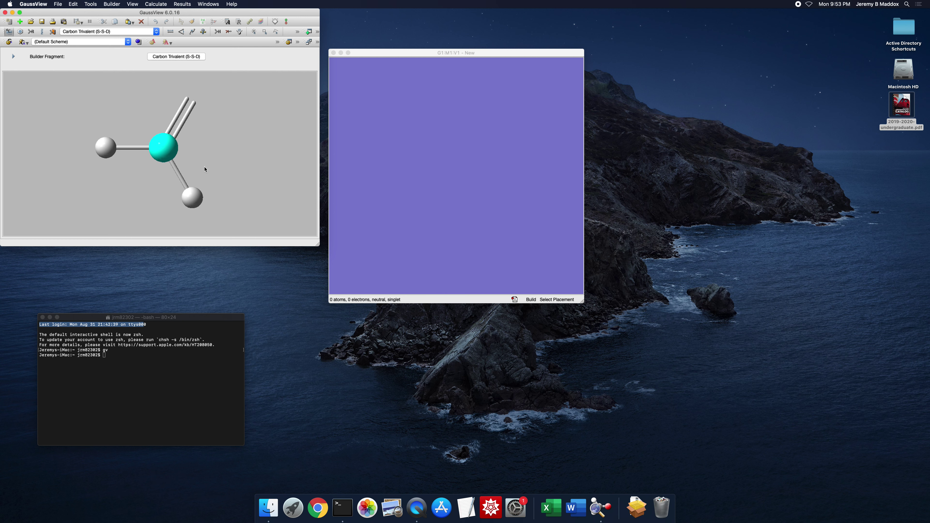
{"action": "left_click", "coordinate": [452, 169]}
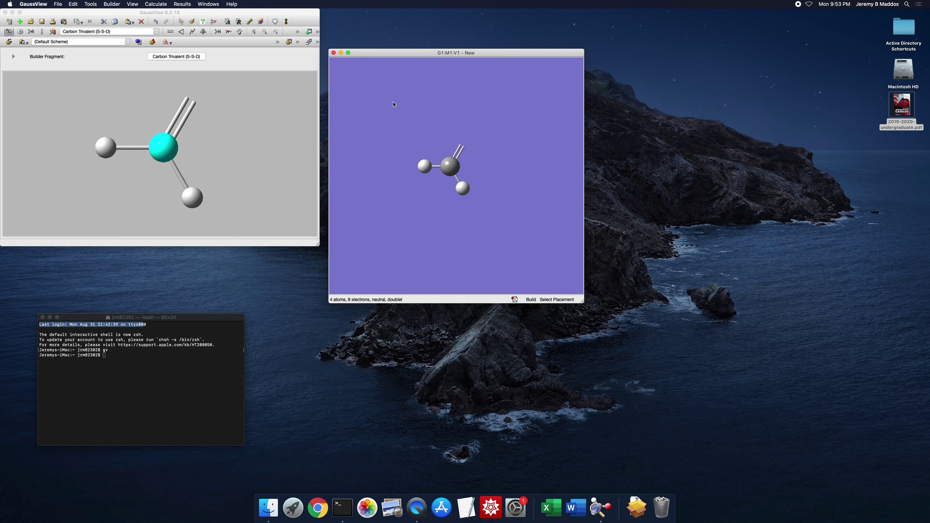
Attach an Oxygen Trivalent (D-LP-LP) fragment to the carbon's open double bond to form formaldehyde.
{"action": "left_click", "coordinate": [10, 34]}
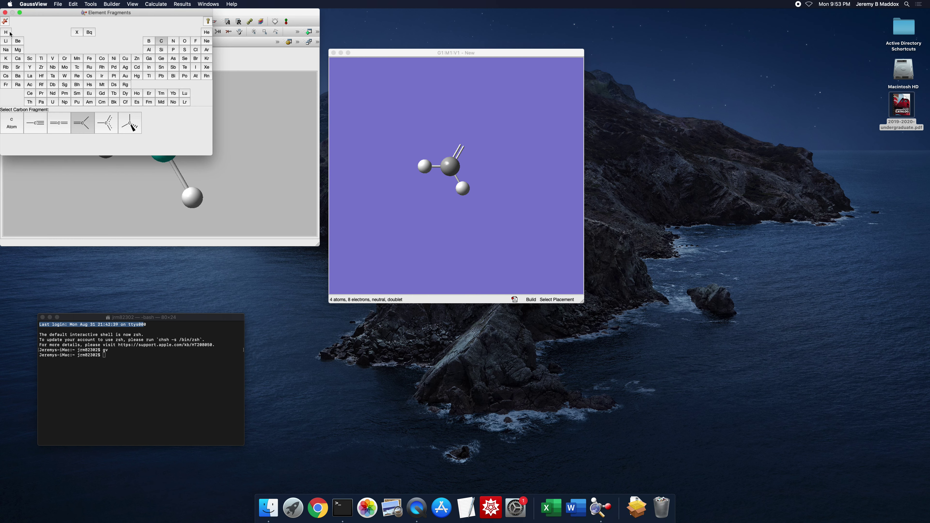
{"action": "left_click", "coordinate": [185, 41]}
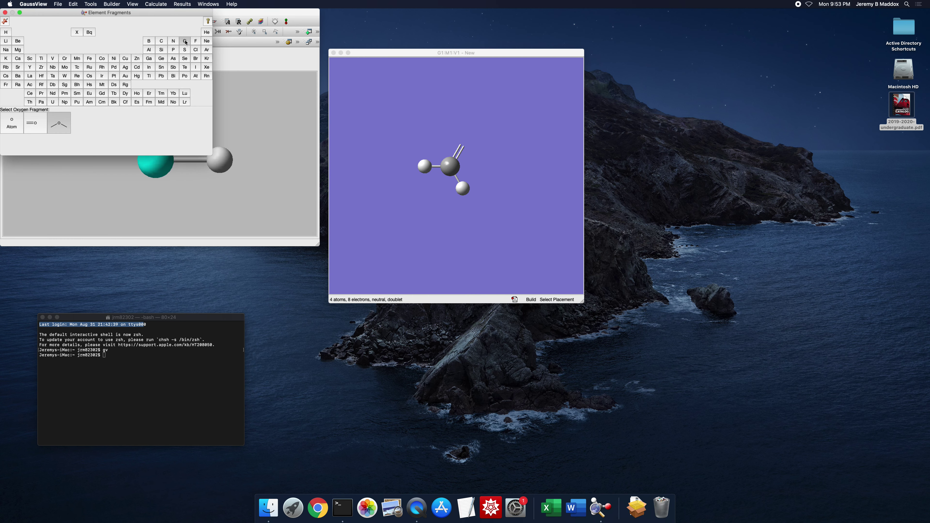
{"action": "left_click", "coordinate": [33, 124]}
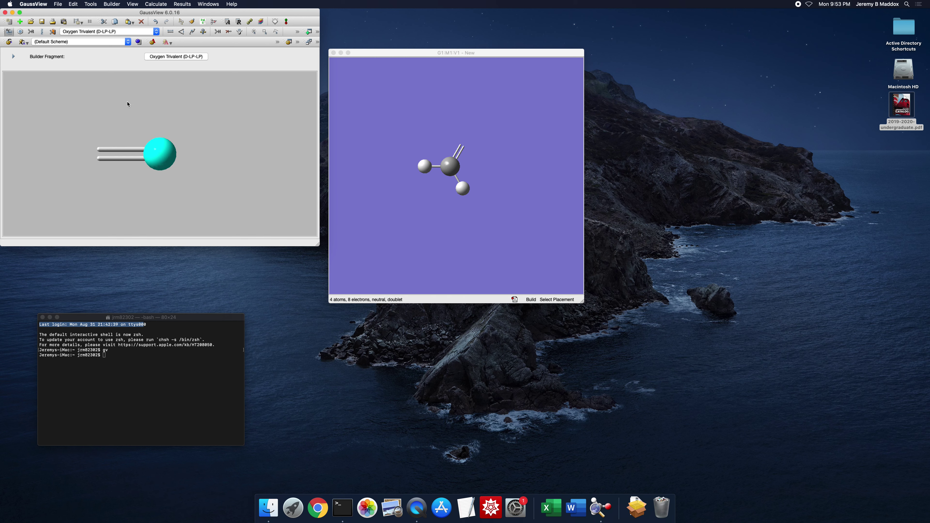
{"action": "left_click", "coordinate": [462, 148]}
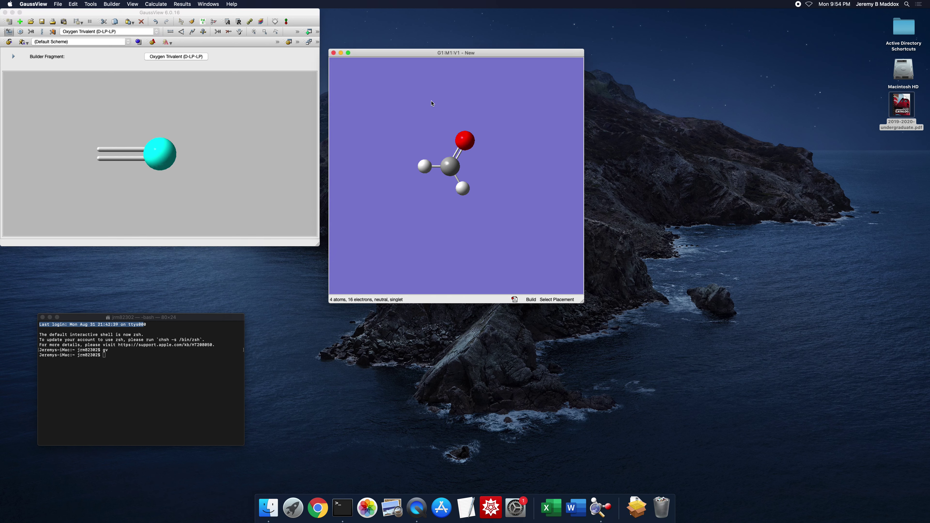
Undo a stray fragment placed beside the formaldehyde molecule and turn on the atom number labels.
{"action": "left_click_drag", "start_coordinate": [431, 155], "coordinate": [421, 127]}
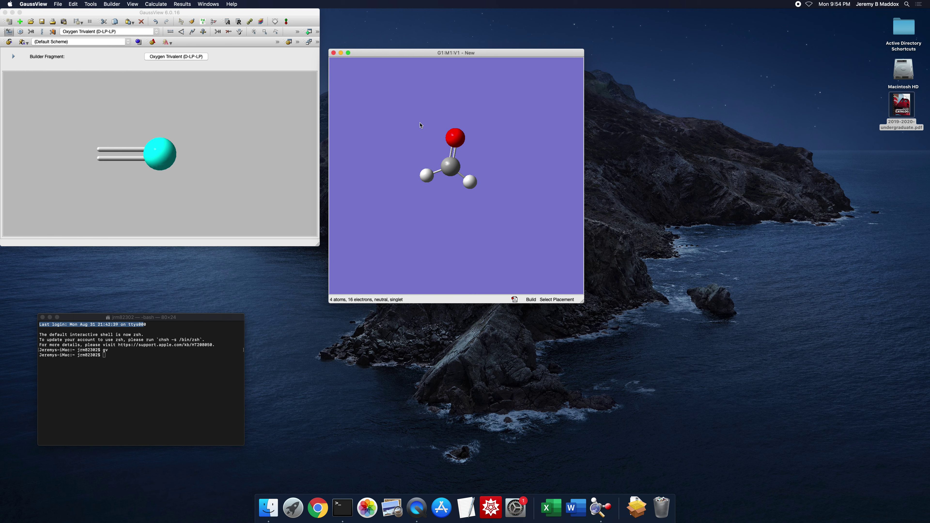
{"action": "left_click", "coordinate": [497, 101]}
{"action": "key", "text": "super+z"}
{"action": "right_click", "coordinate": [489, 97]}
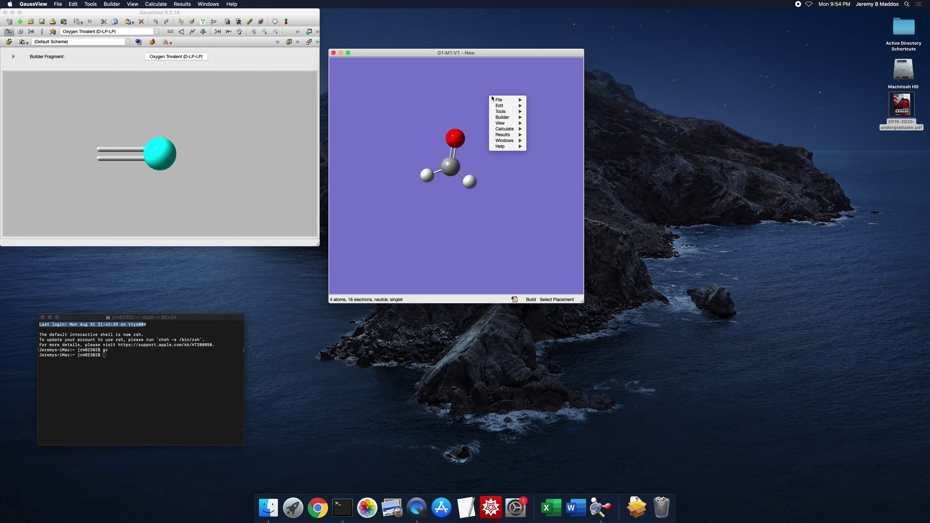
{"action": "mouse_move", "coordinate": [494, 99]}
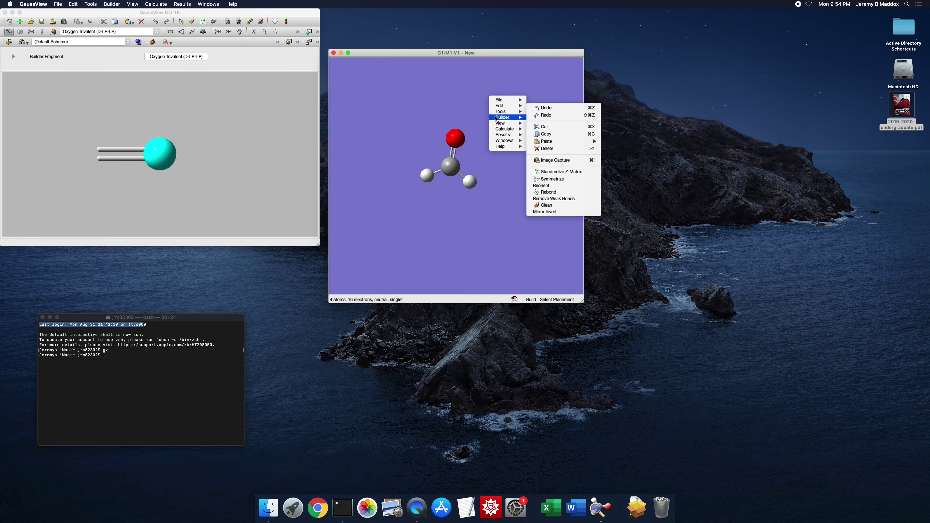
{"action": "mouse_move", "coordinate": [499, 126]}
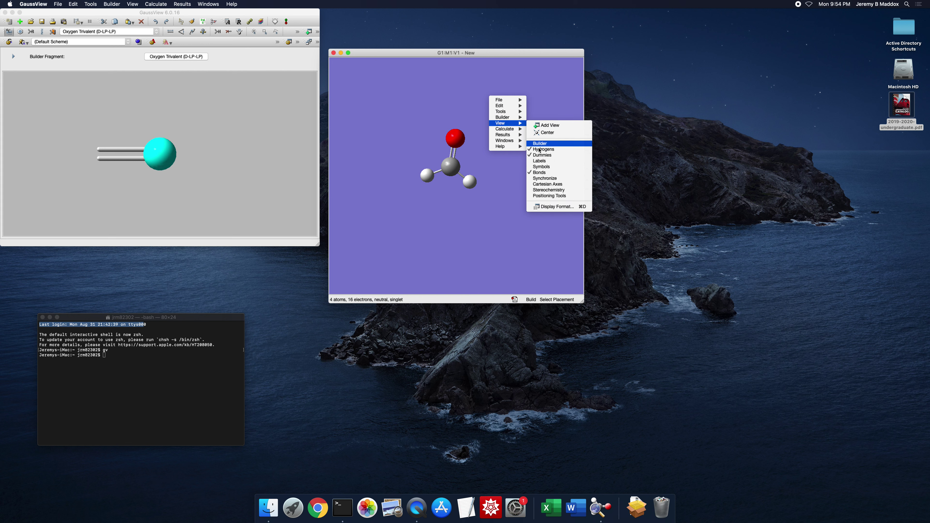
{"action": "left_click", "coordinate": [536, 163]}
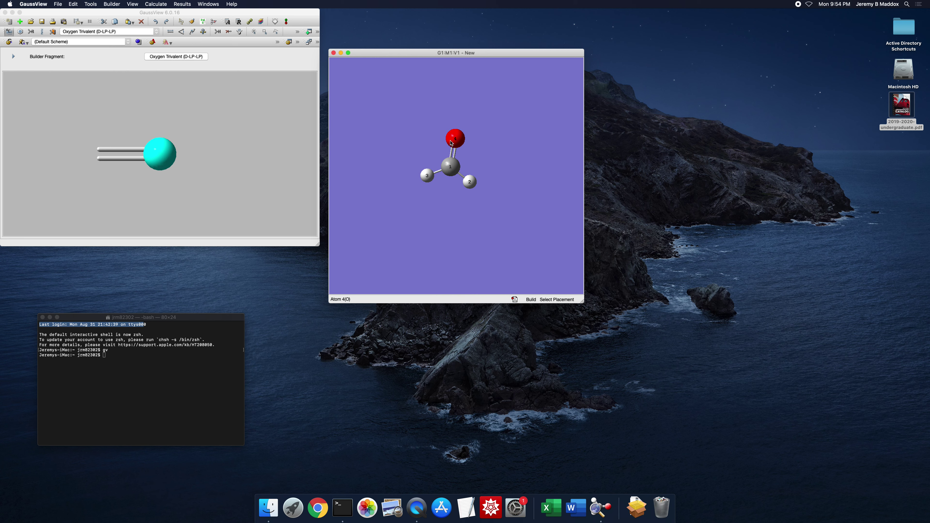
Undo another stray fragment placement and turn on element symbols for the atoms of the formaldehyde molecule.
{"action": "left_click", "coordinate": [513, 115]}
{"action": "key", "text": "super+z"}
{"action": "right_click", "coordinate": [513, 117]}
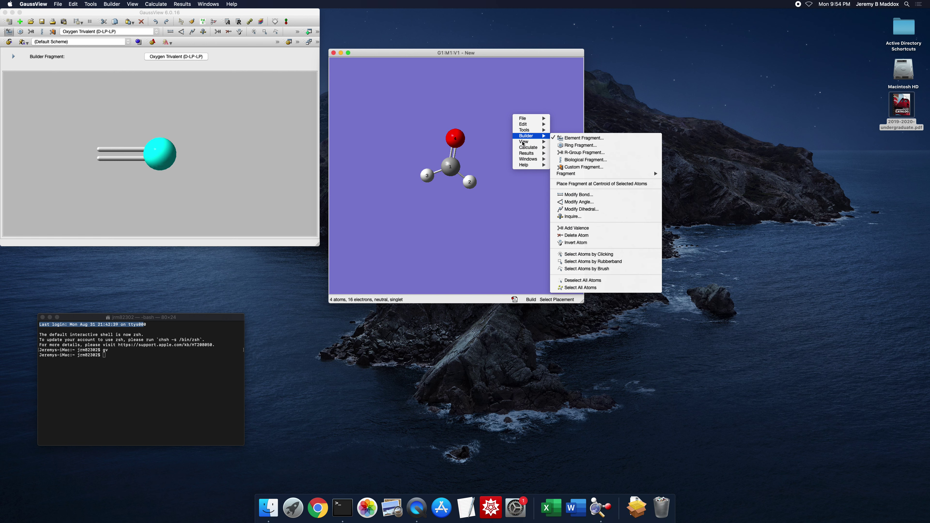
{"action": "mouse_move", "coordinate": [524, 143]}
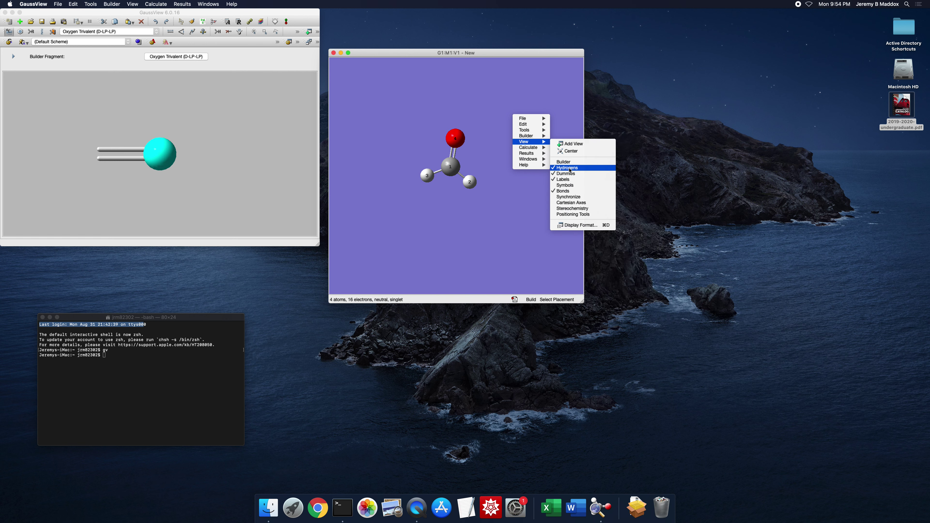
{"action": "left_click", "coordinate": [564, 185]}
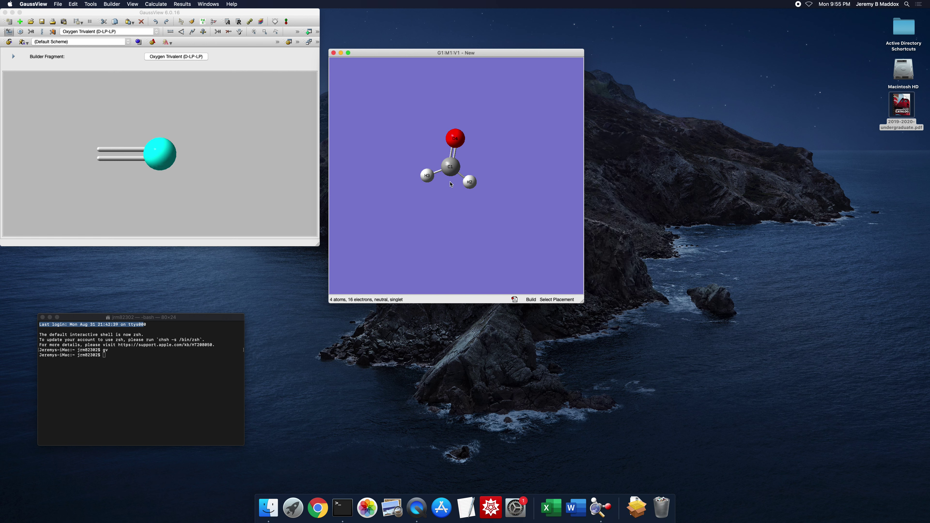
Examine the labelled formaldehyde molecule at different magnifications, positions and orientations.
{"action": "scroll", "coordinate": [516, 125], "scroll_direction": "up", "scroll_amount": 5}
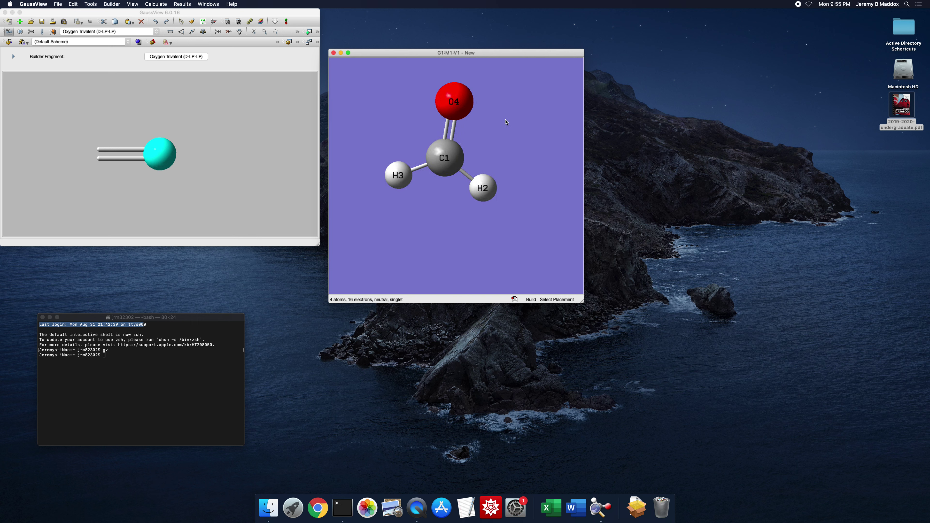
{"action": "scroll", "coordinate": [506, 122], "scroll_direction": "up", "scroll_amount": 1}
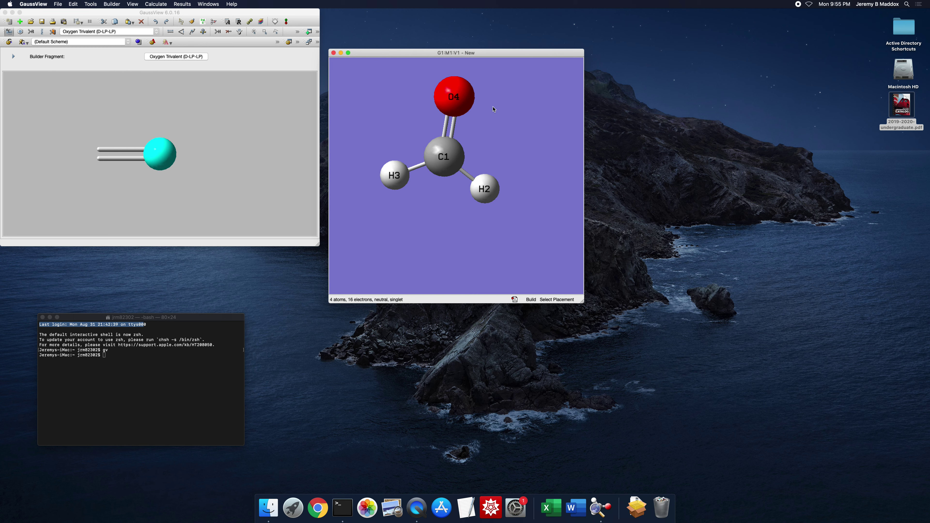
{"action": "scroll", "coordinate": [493, 107], "scroll_direction": "down", "scroll_amount": 5}
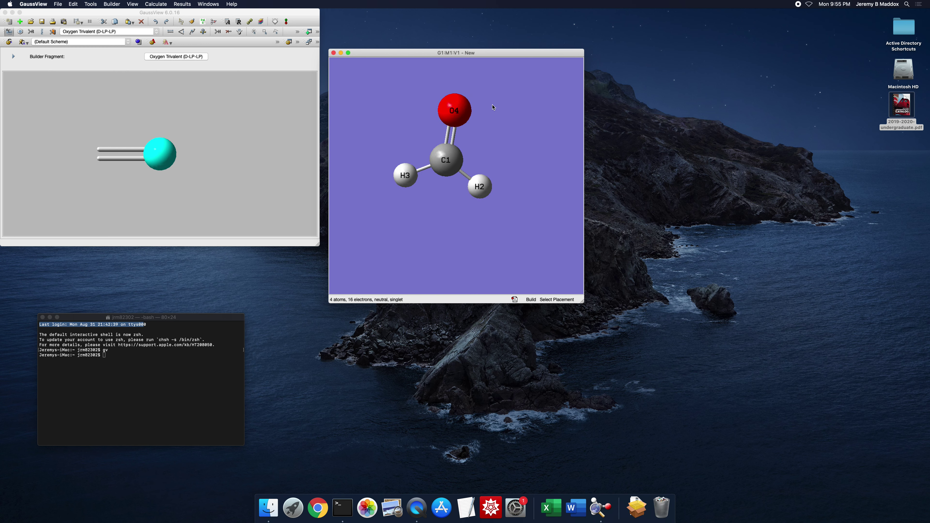
{"action": "scroll", "coordinate": [491, 105], "scroll_direction": "up", "scroll_amount": 3}
{"action": "scroll", "coordinate": [491, 104], "scroll_direction": "down", "scroll_amount": 3}
{"action": "scroll", "coordinate": [491, 105], "scroll_direction": "up", "scroll_amount": 2}
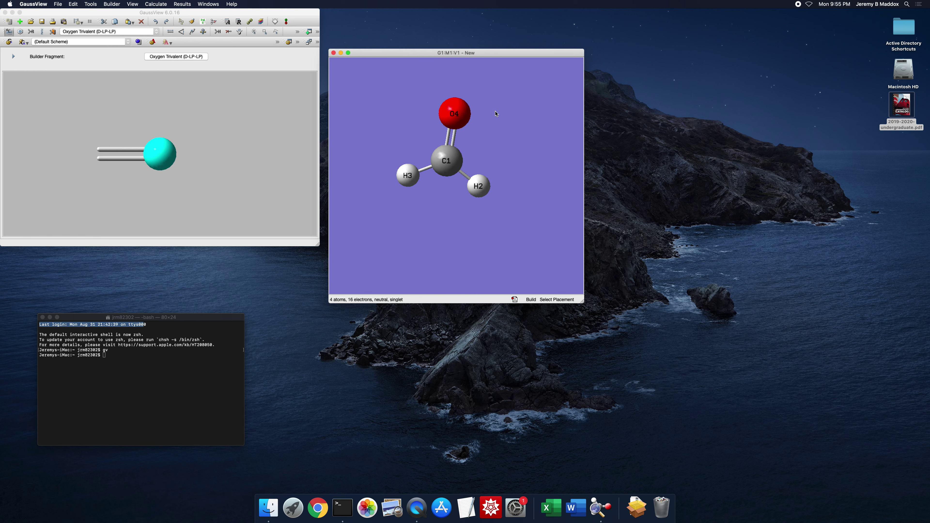
{"action": "mouse_move", "coordinate": [496, 113]}
{"action": "middle_mouse_down"}
{"action": "mouse_move", "coordinate": [537, 112]}
{"action": "mouse_move", "coordinate": [463, 120]}
{"action": "mouse_move", "coordinate": [544, 121]}
{"action": "mouse_move", "coordinate": [457, 123]}
{"action": "mouse_move", "coordinate": [496, 120]}
{"action": "middle_mouse_up"}
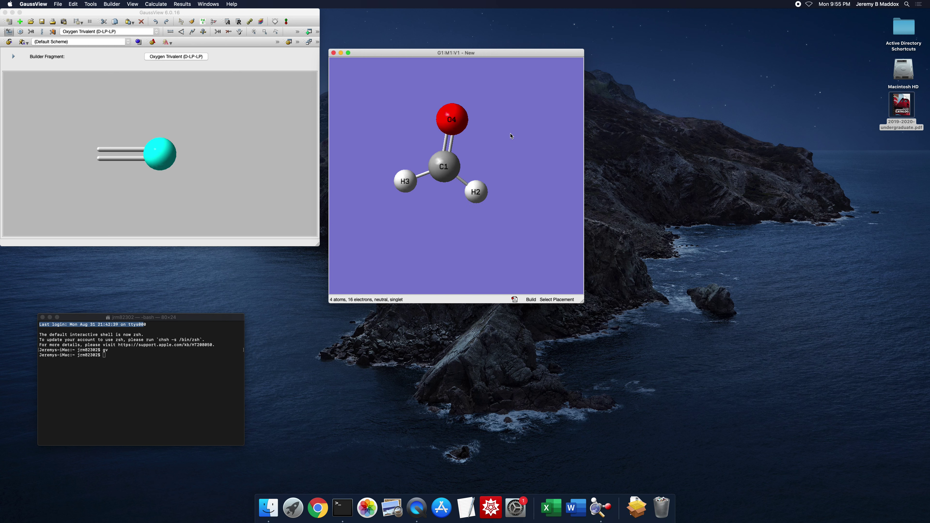
{"action": "right_click_drag", "start_coordinate": [501, 140], "coordinate": [500, 140]}
{"action": "left_click_drag", "start_coordinate": [501, 140], "coordinate": [473, 179]}
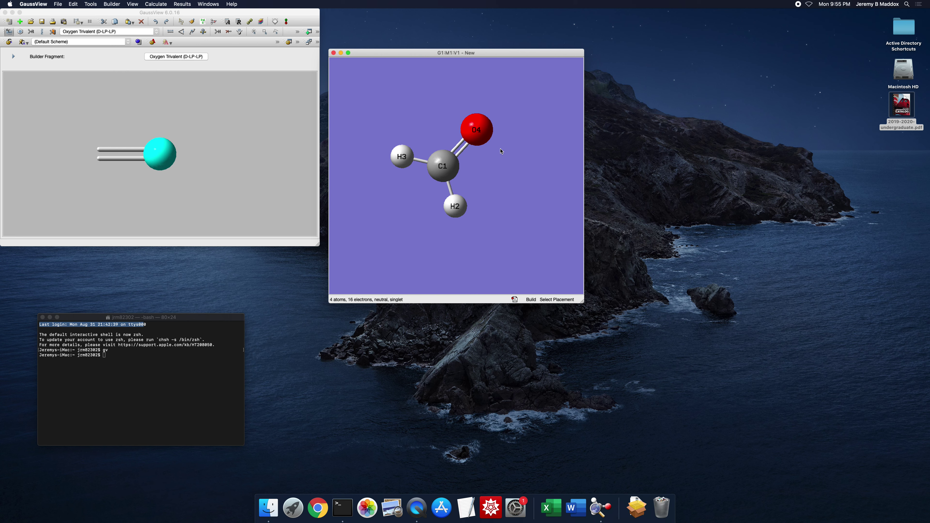
{"action": "middle_click_drag", "start_coordinate": [501, 151], "coordinate": [510, 153]}
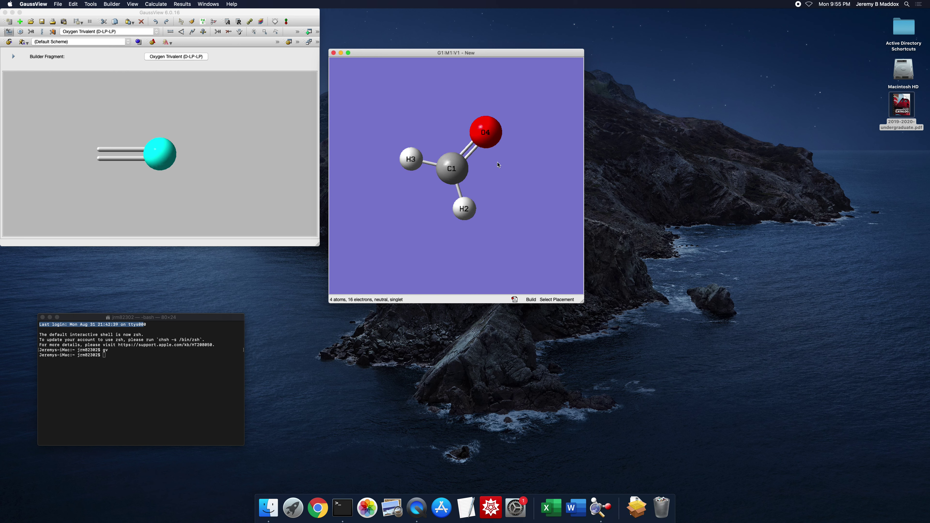
{"action": "right_click_drag", "start_coordinate": [533, 161], "coordinate": [507, 154]}
{"action": "mouse_move", "coordinate": [508, 157]}
{"action": "left_mouse_down"}
{"action": "mouse_move", "coordinate": [519, 156]}
{"action": "mouse_move", "coordinate": [490, 159]}
{"action": "mouse_move", "coordinate": [517, 162]}
{"action": "mouse_move", "coordinate": [504, 170]}
{"action": "mouse_move", "coordinate": [513, 172]}
{"action": "left_mouse_up"}
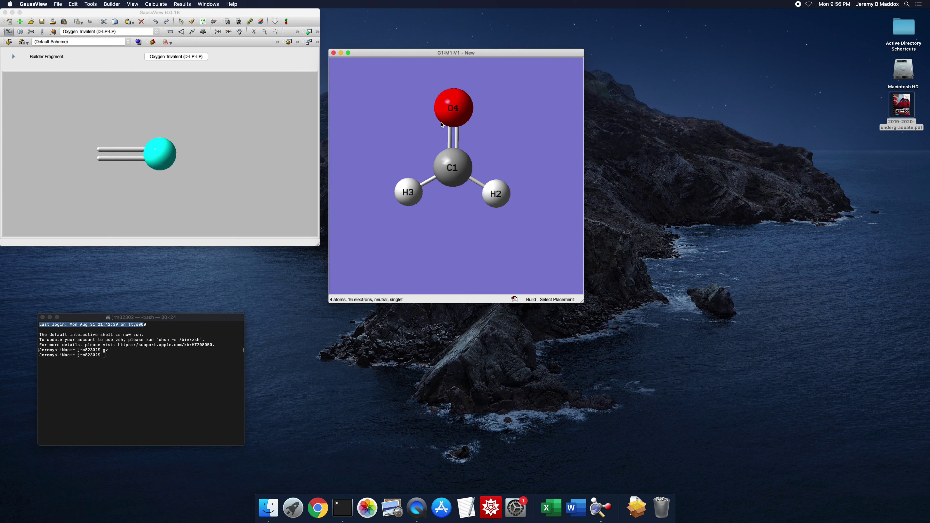
Turn off the atom number labels and the element symbols on the formaldehyde molecule.
{"action": "left_click", "coordinate": [132, 4]}
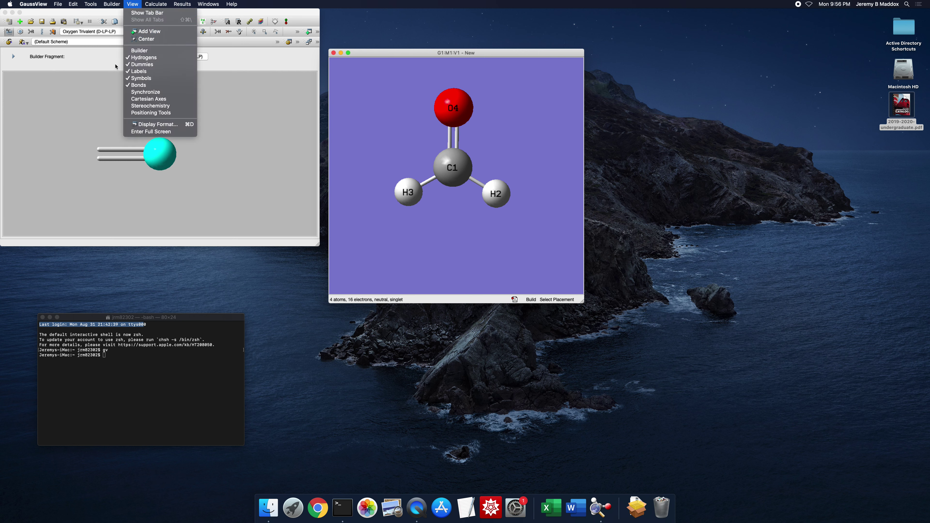
{"action": "left_click", "coordinate": [139, 71]}
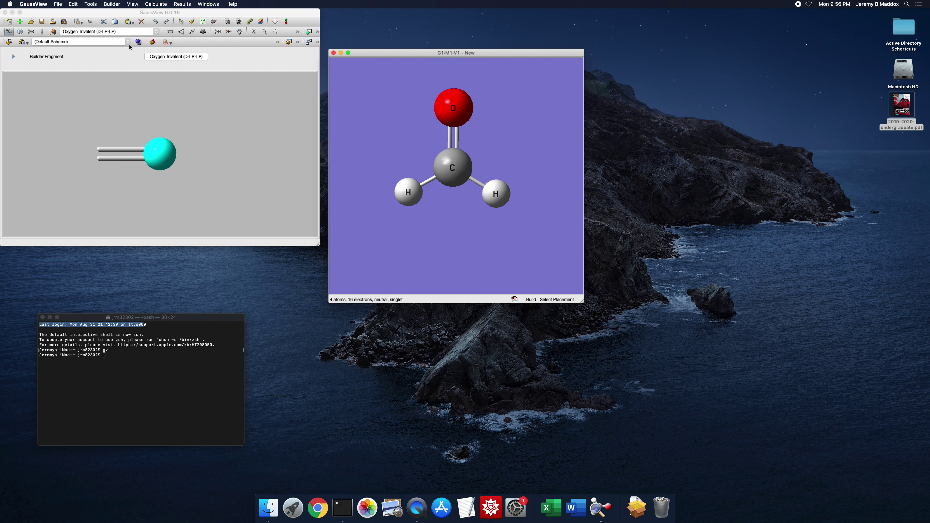
{"action": "left_click", "coordinate": [126, 4]}
{"action": "left_click", "coordinate": [137, 78]}
Hide the bonds of the formaldehyde molecule and show them again.
{"action": "left_click", "coordinate": [133, 4]}
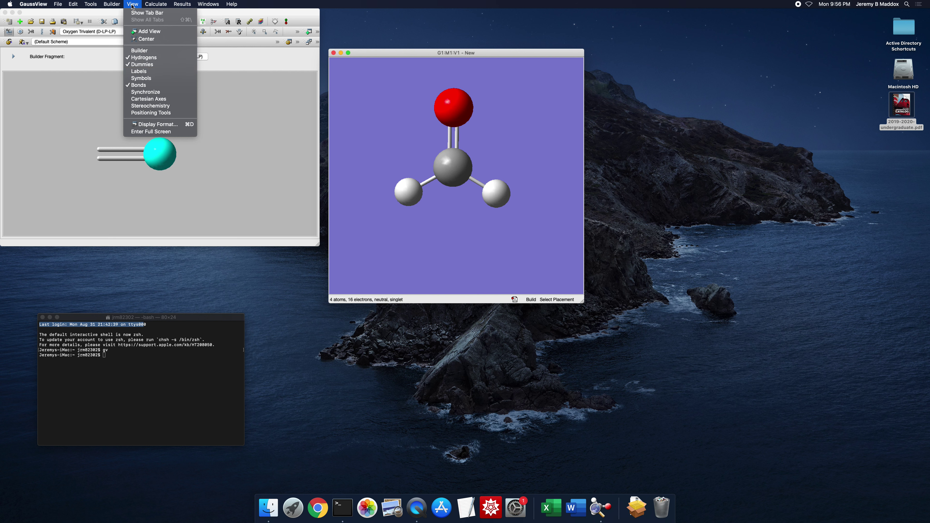
{"action": "left_click", "coordinate": [138, 85]}
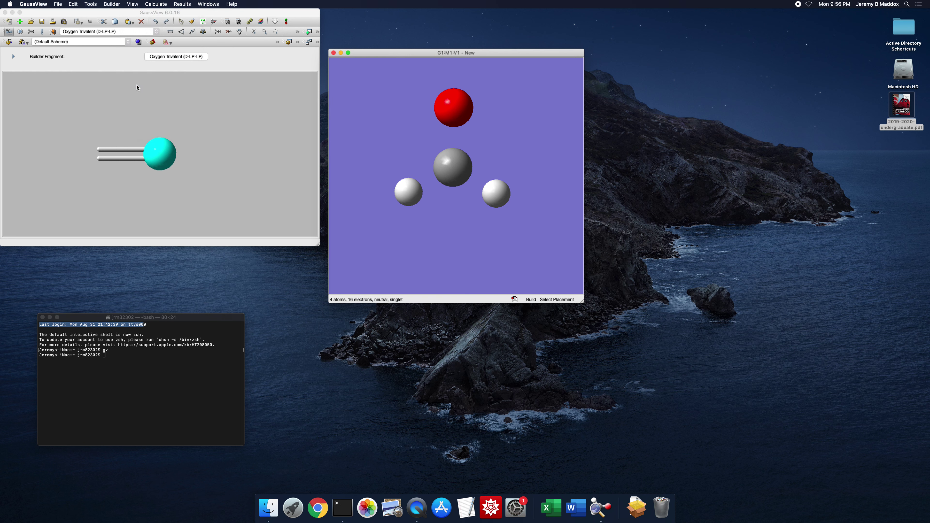
{"action": "left_click", "coordinate": [131, 4]}
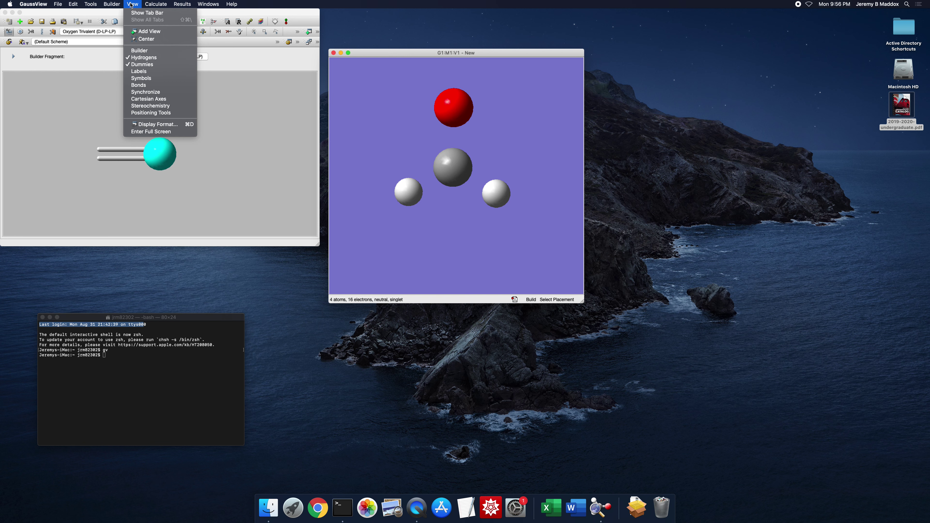
{"action": "left_click", "coordinate": [133, 85]}
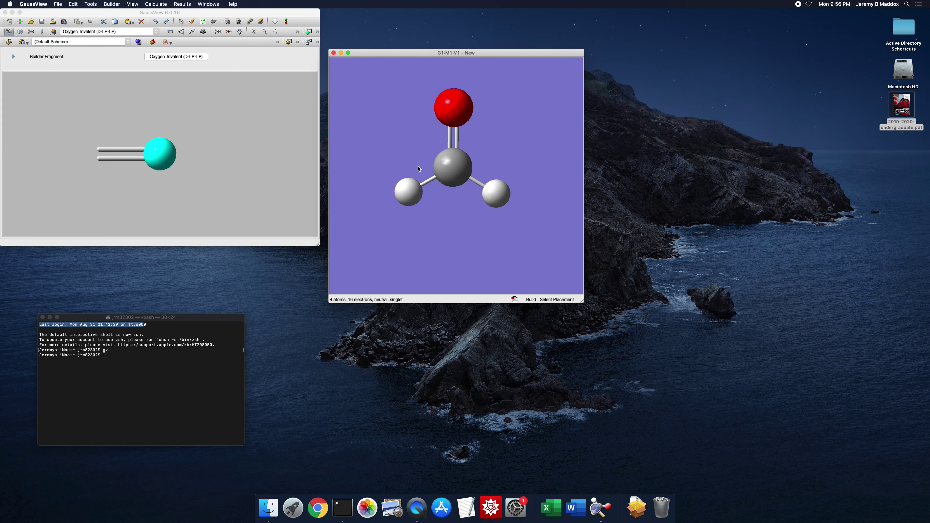
Look at the GaussView help contents and close the help window.
{"action": "left_click", "coordinate": [232, 4]}
{"action": "left_click", "coordinate": [242, 14]}
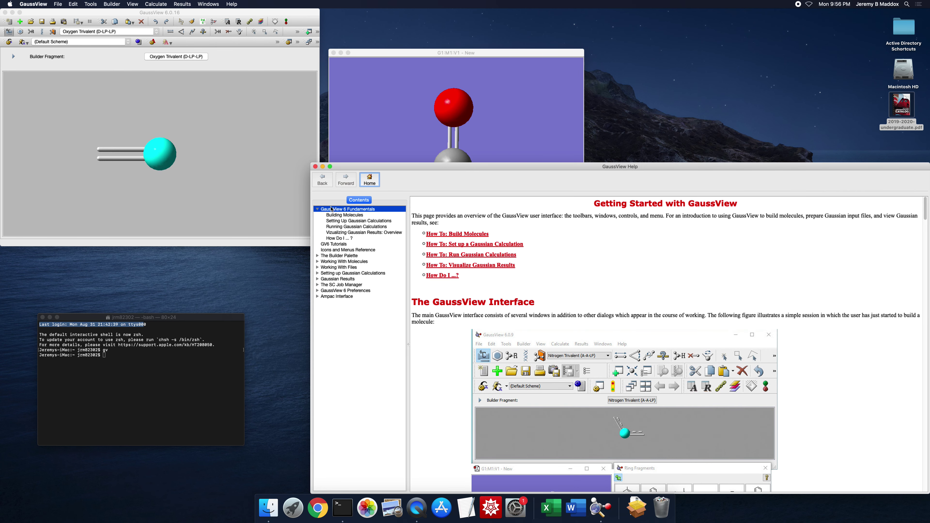
{"action": "left_click", "coordinate": [315, 166]}
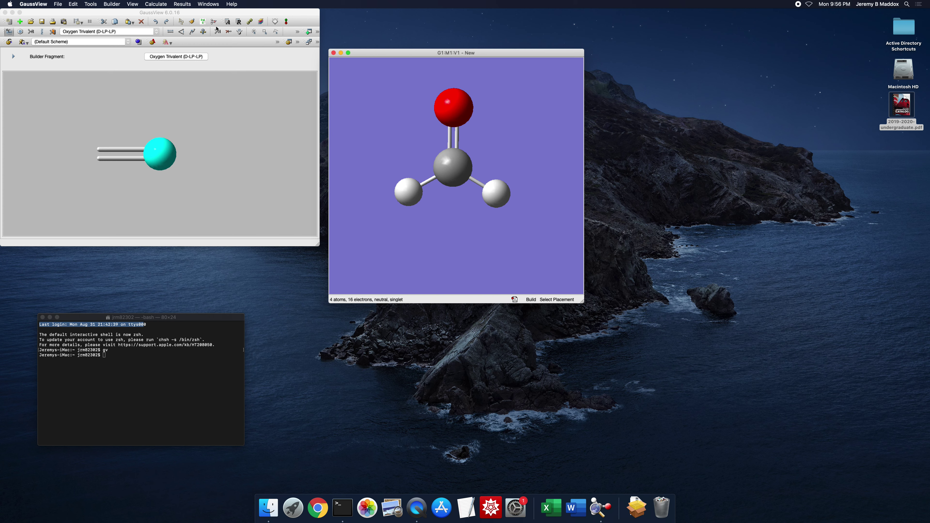
Rearrange the windows so the enlarged main window shows its full toolbars, and recenter the molecule in its view.
{"action": "left_click_drag", "start_coordinate": [409, 56], "coordinate": [509, 65]}
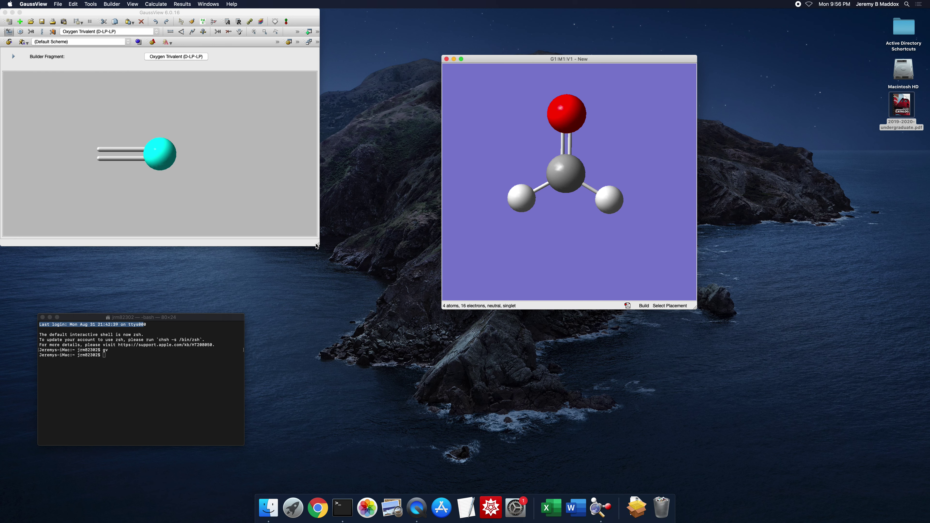
{"action": "left_click_drag", "start_coordinate": [318, 245], "coordinate": [396, 289]}
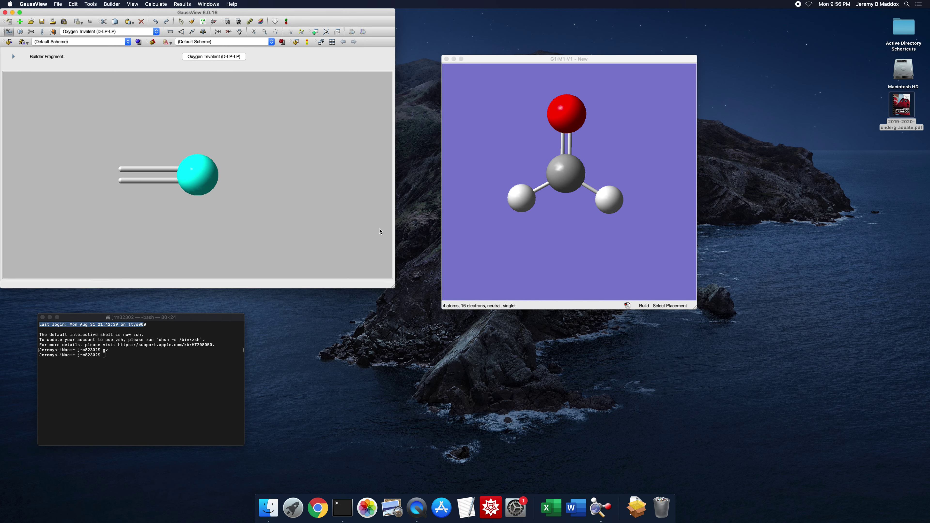
{"action": "left_click", "coordinate": [326, 32]}
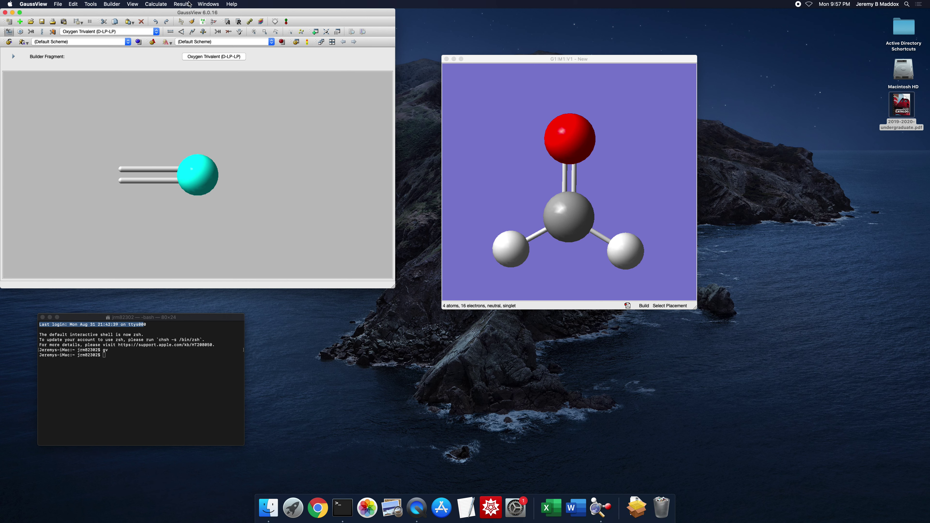
Start a Gaussian calculation setup for the formaldehyde molecule with the job type Opt+Freq.
{"action": "left_click", "coordinate": [155, 5]}
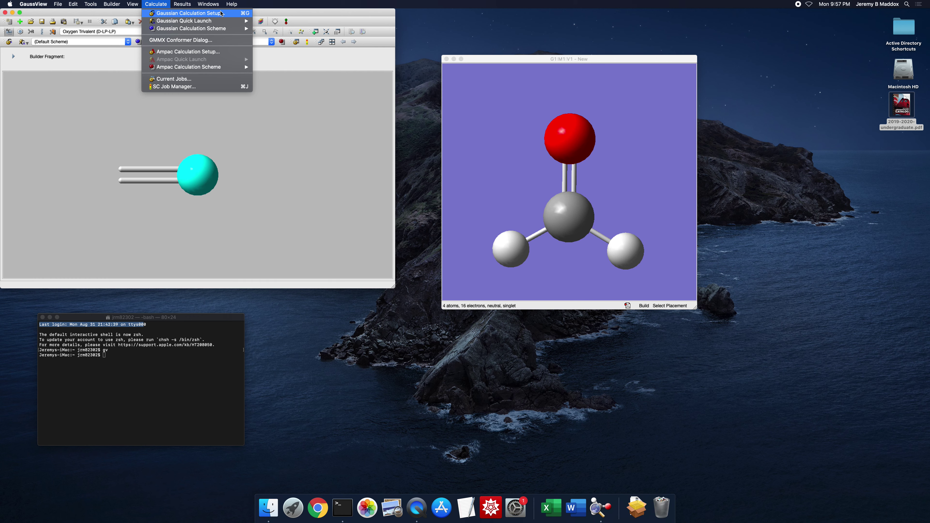
{"action": "left_click", "coordinate": [204, 15]}
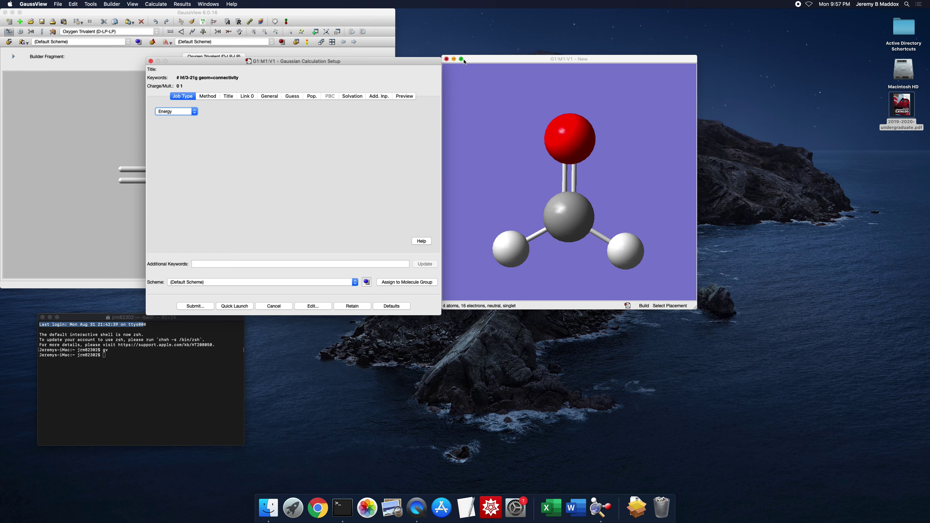
{"action": "left_click", "coordinate": [194, 113]}
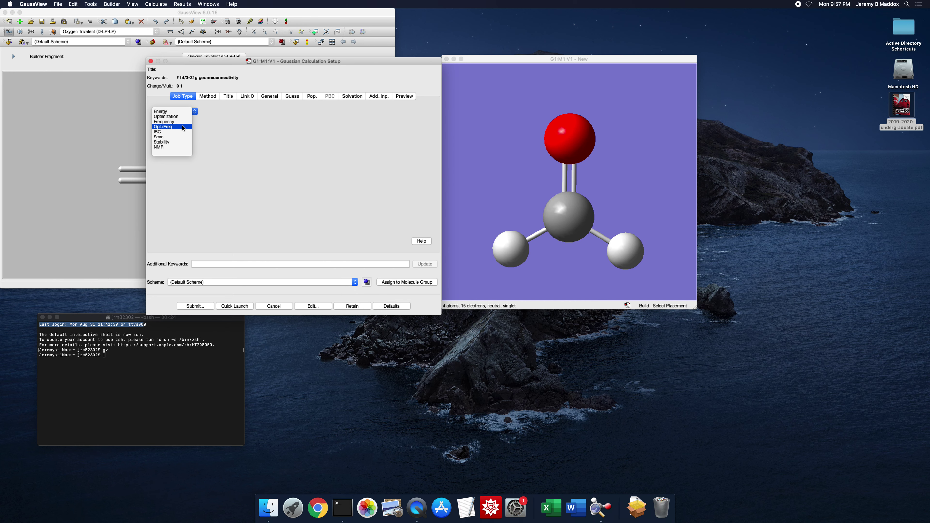
{"action": "left_click", "coordinate": [182, 127]}
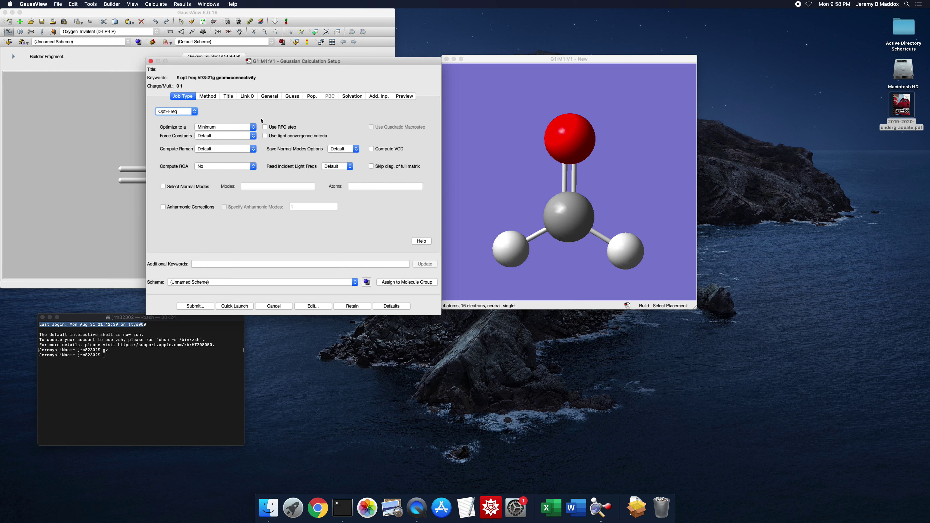
Set the calculation method to DFT with the APFD functional.
{"action": "left_click", "coordinate": [210, 99]}
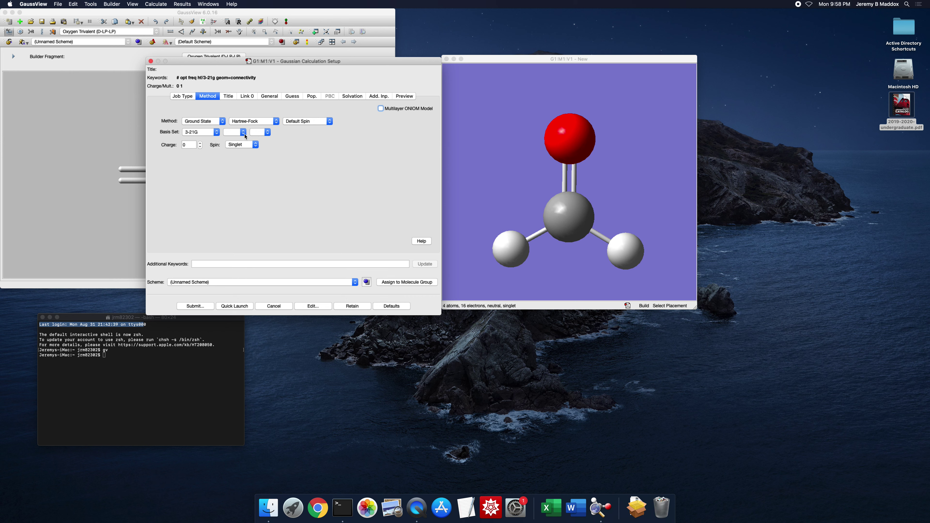
{"action": "left_click", "coordinate": [276, 122]}
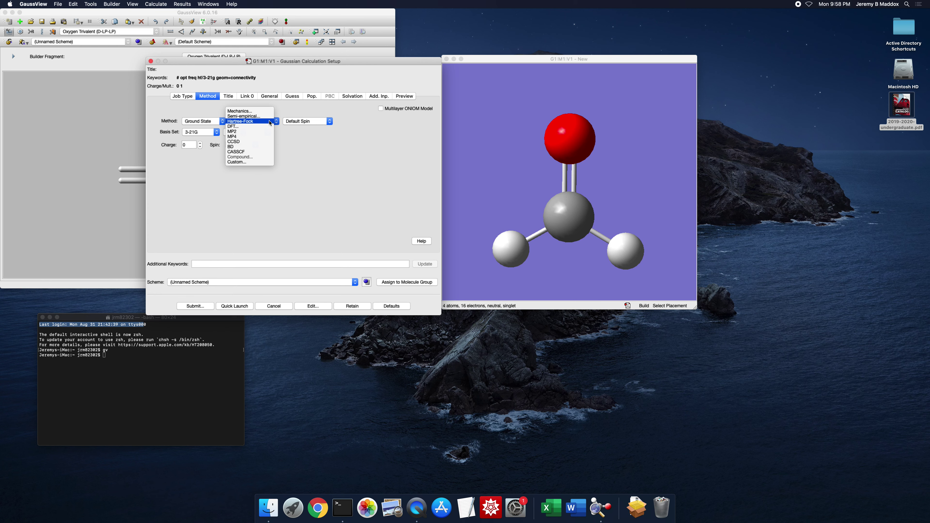
{"action": "left_click", "coordinate": [236, 128]}
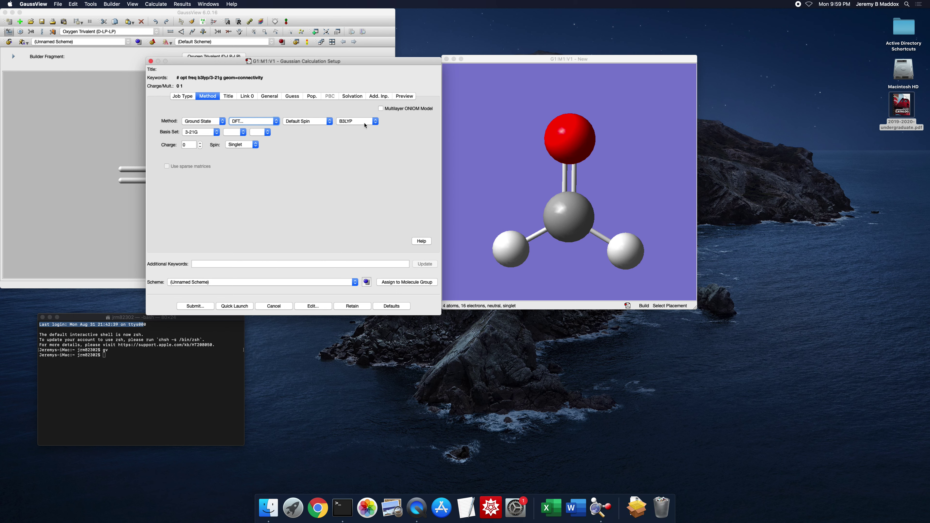
{"action": "left_click", "coordinate": [376, 122]}
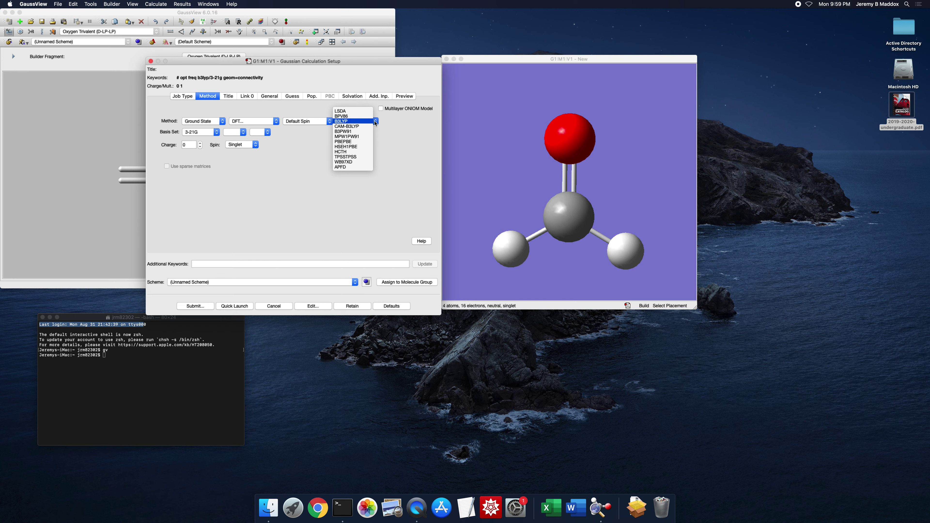
{"action": "left_click", "coordinate": [354, 168]}
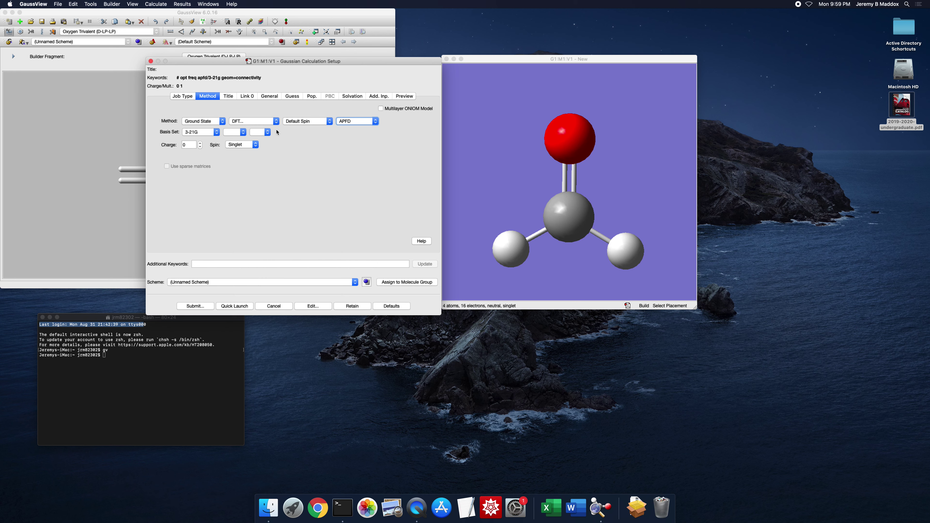
Set the basis set to 6-311G with + diffuse functions and the 2d and p polarization functions.
{"action": "left_click", "coordinate": [216, 132]}
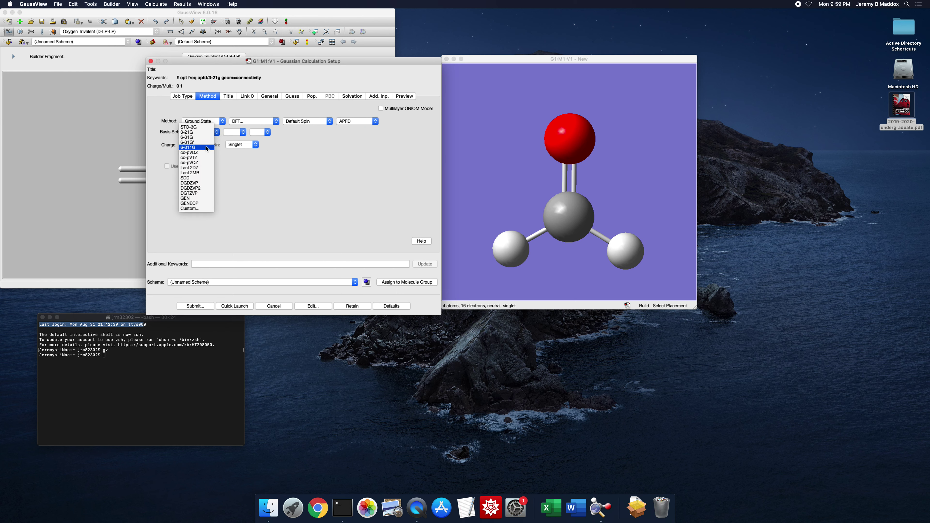
{"action": "left_click", "coordinate": [191, 148]}
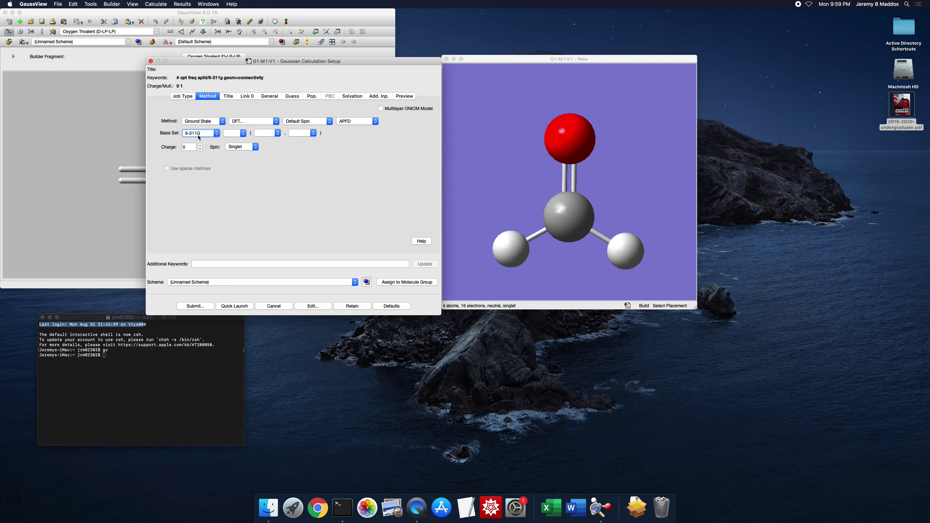
{"action": "left_click", "coordinate": [243, 134]}
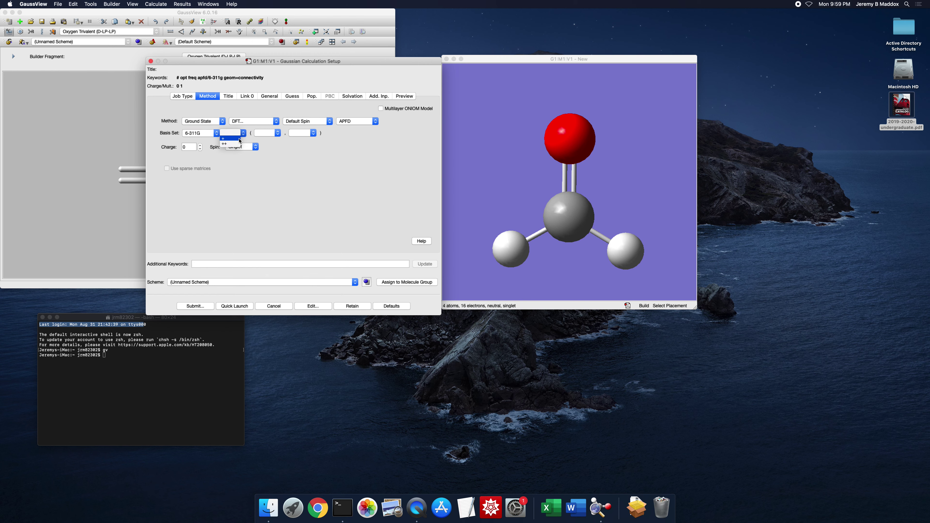
{"action": "left_click", "coordinate": [238, 138]}
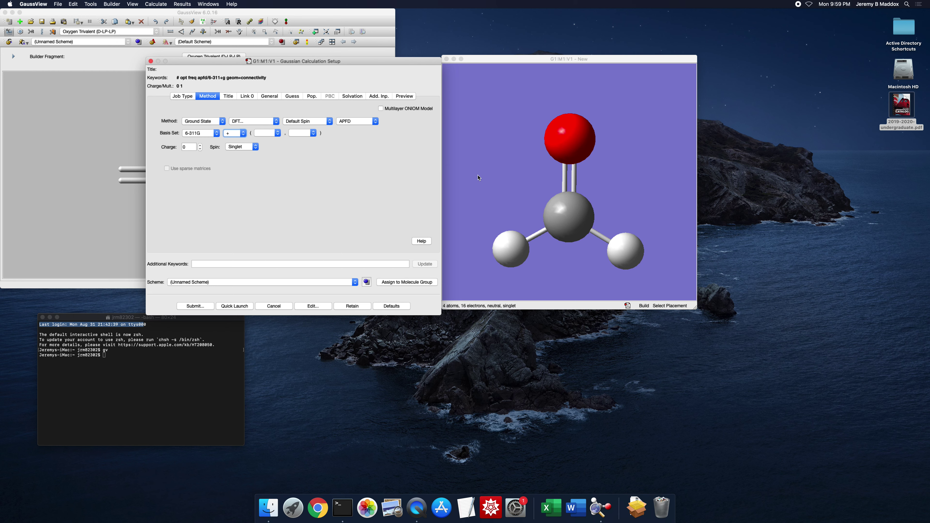
{"action": "left_click", "coordinate": [277, 134]}
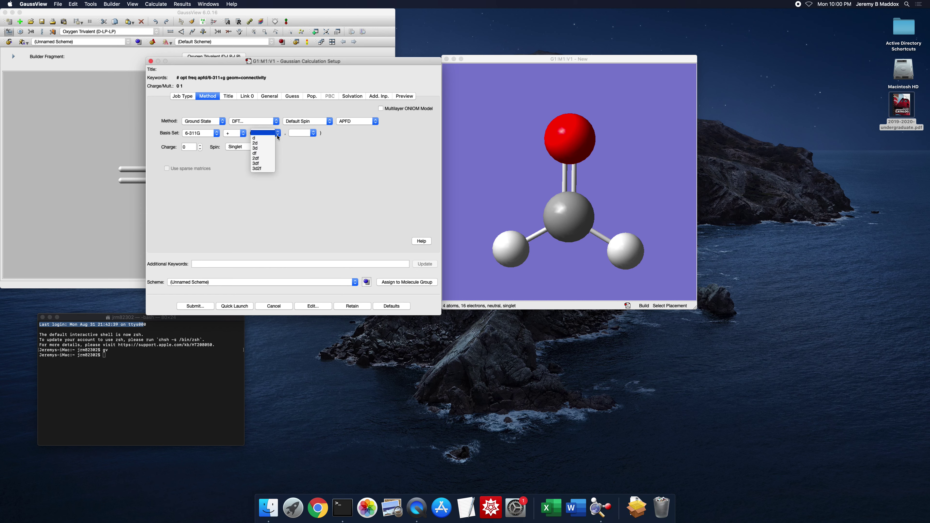
{"action": "left_click", "coordinate": [268, 143]}
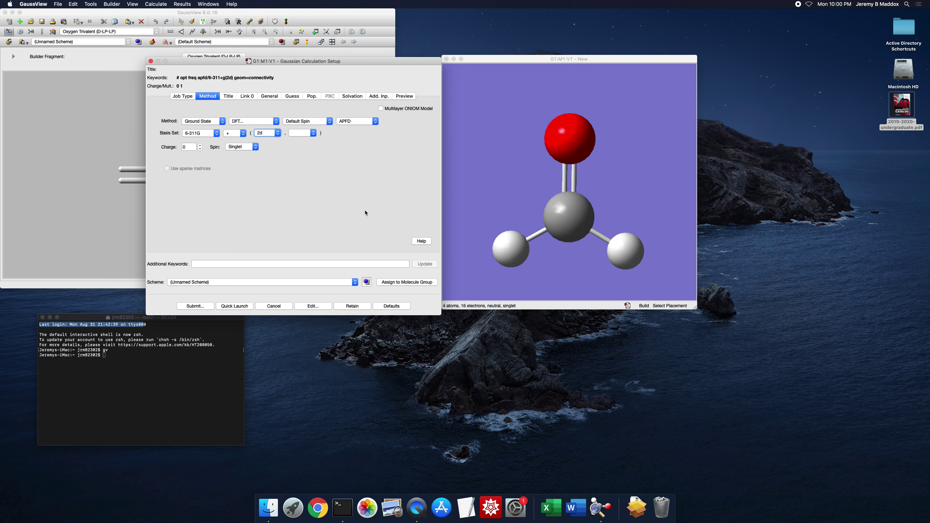
{"action": "left_click", "coordinate": [313, 133]}
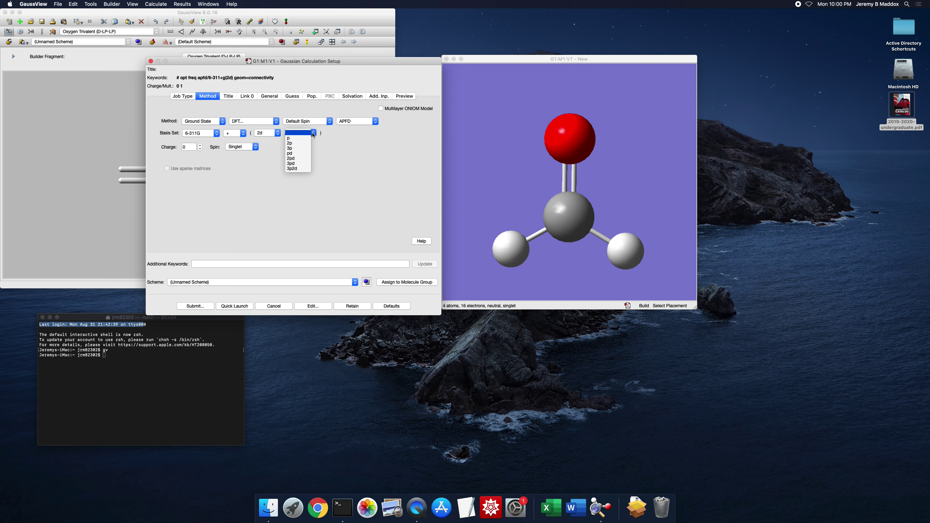
{"action": "left_click", "coordinate": [308, 139]}
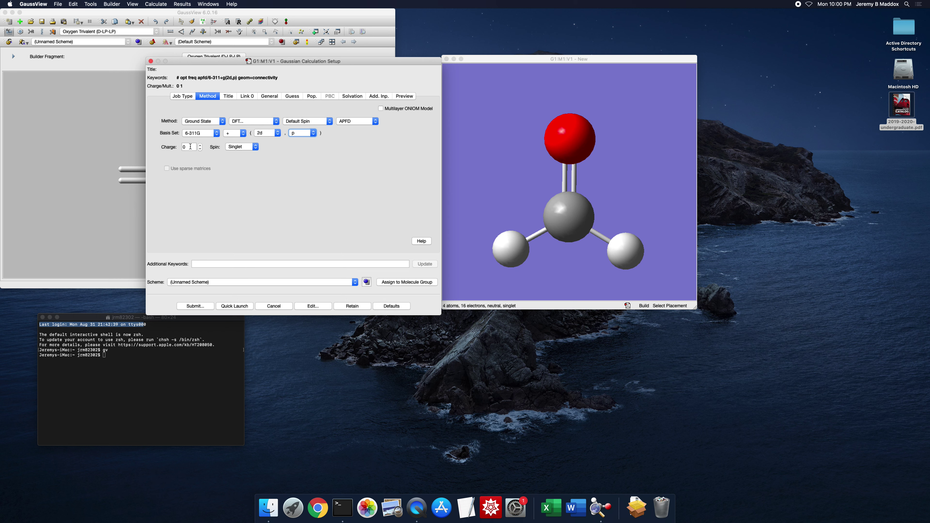
Try other molecular charges, starting with 1, and return the charge to 0.
{"action": "left_click", "coordinate": [200, 145]}
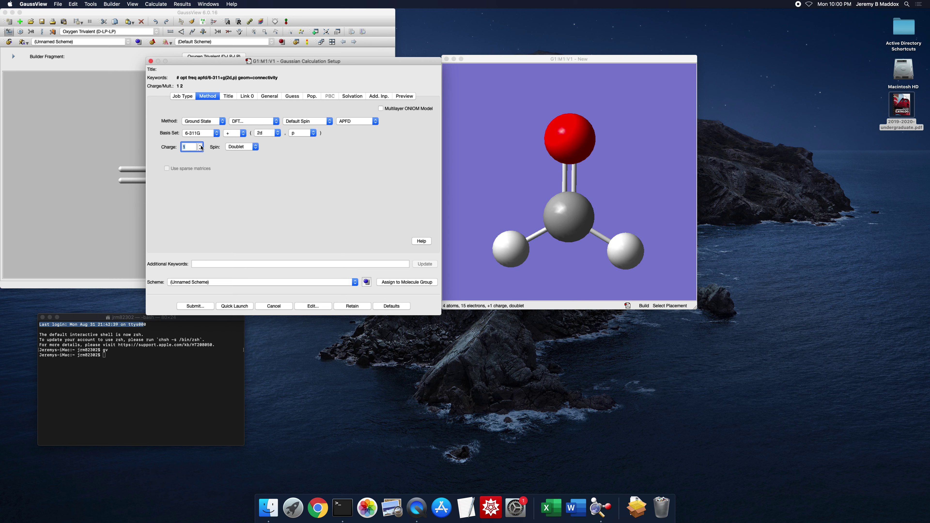
{"action": "left_click", "coordinate": [200, 149]}
{"action": "left_click", "coordinate": [200, 150]}
{"action": "left_click", "coordinate": [200, 149]}
{"action": "left_click", "coordinate": [201, 146]}
{"action": "left_click", "coordinate": [201, 147]}
Try the Triplet spin multiplicity and return the spin to Singlet.
{"action": "left_click", "coordinate": [255, 147]}
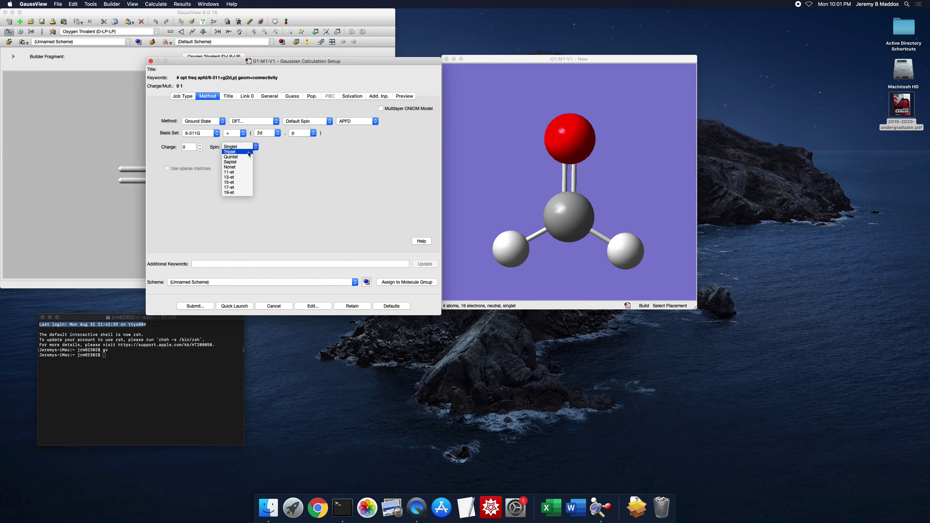
{"action": "left_click", "coordinate": [249, 152]}
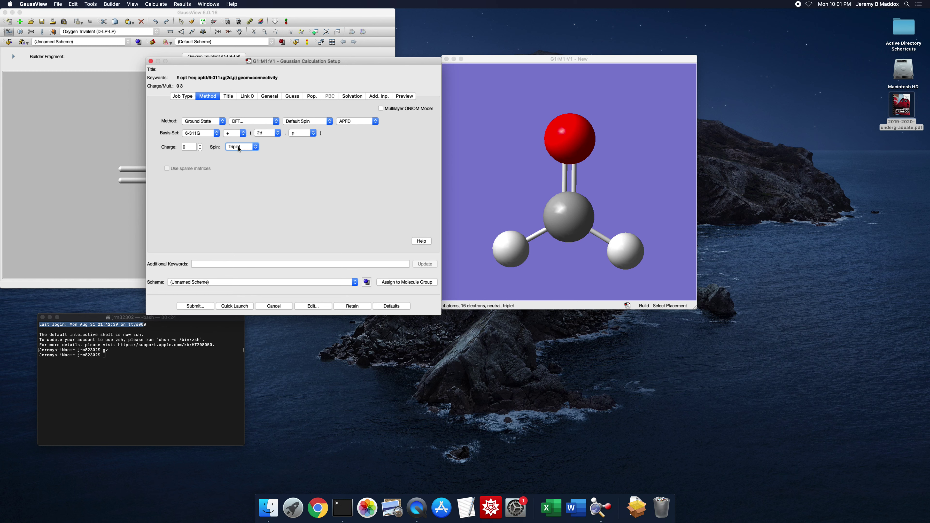
{"action": "left_click", "coordinate": [256, 148]}
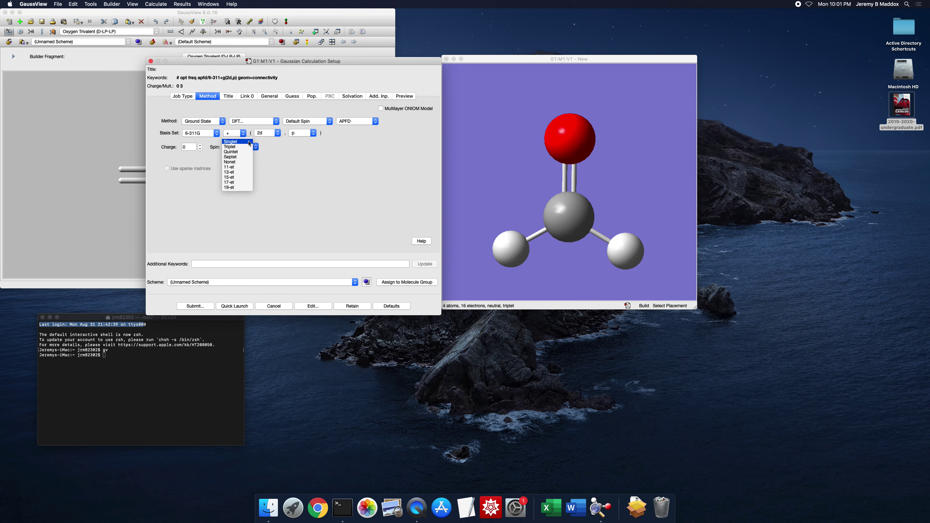
{"action": "left_click", "coordinate": [249, 143]}
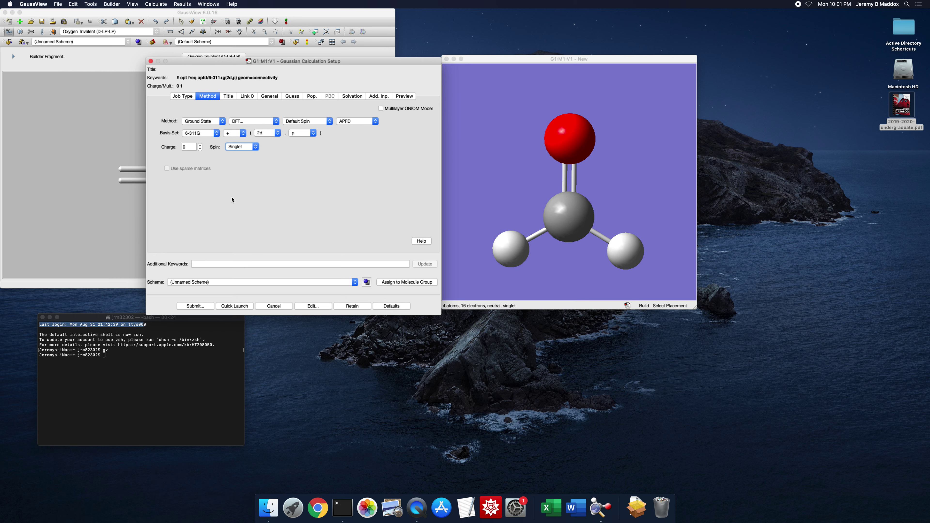
Enter the job title "Ground state optimization and frequency for formaldehyde".
{"action": "left_click", "coordinate": [229, 97]}
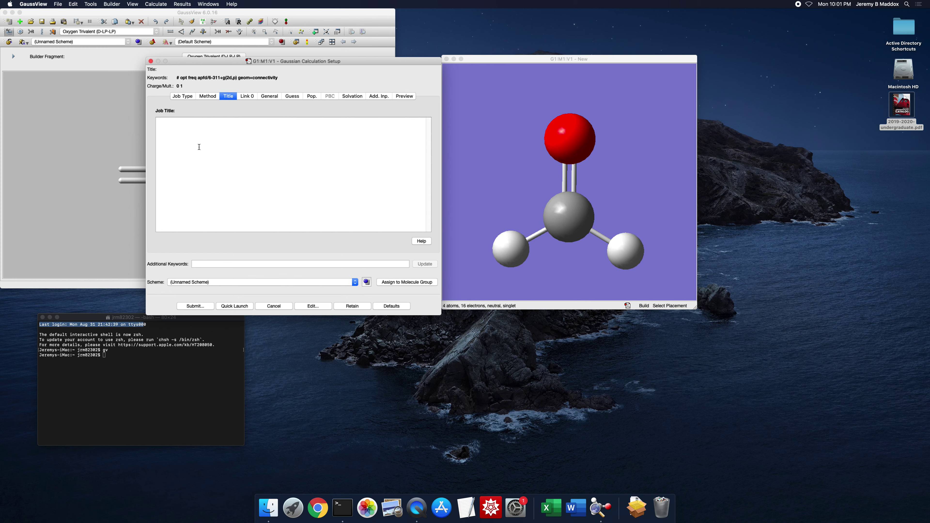
{"action": "type", "text": "Ground state optimization and frequency "}
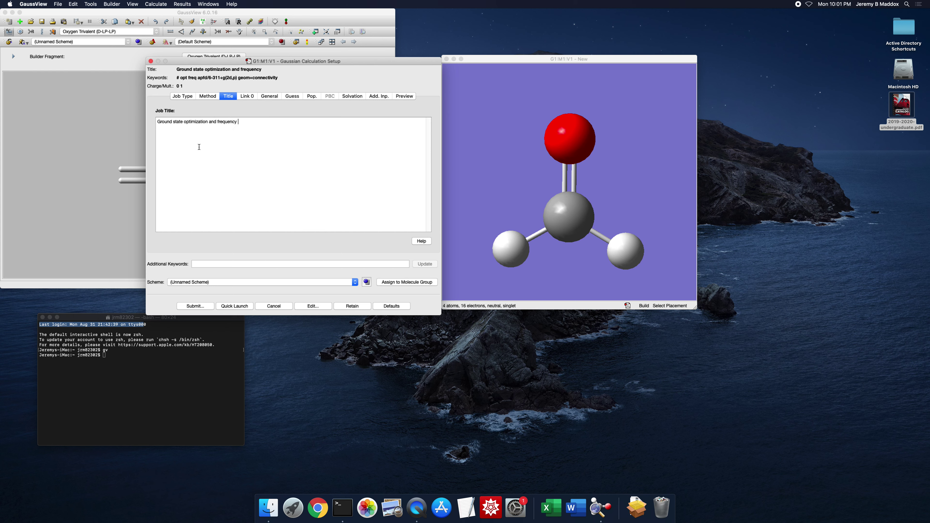
{"action": "type", "text": "for formaldehyde"}
Check the Link 0 and general calculation options, turning Compute Polarizabilities on and back off.
{"action": "left_click", "coordinate": [247, 97]}
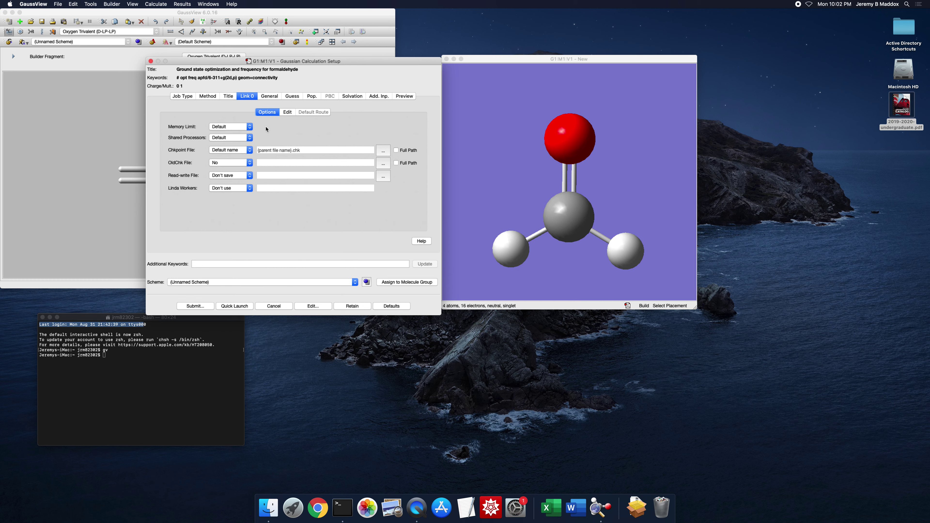
{"action": "left_click", "coordinate": [270, 97]}
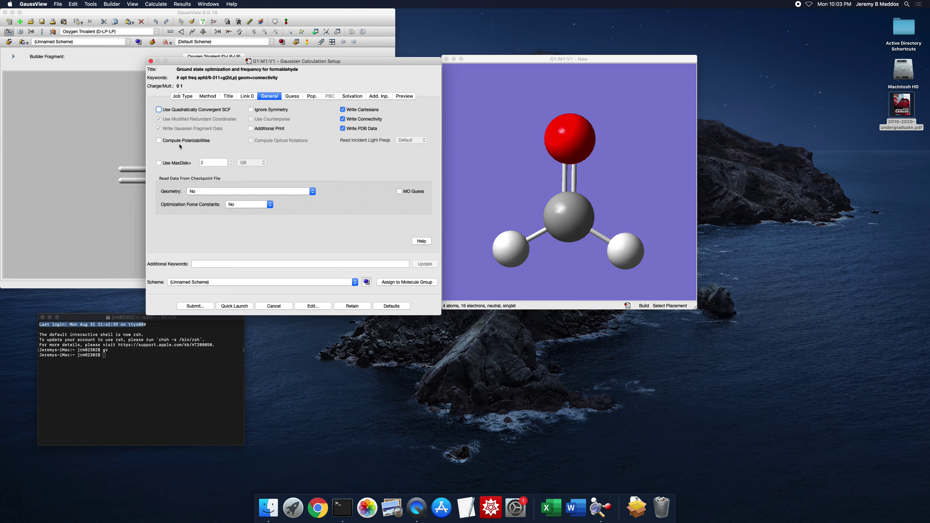
{"action": "left_click", "coordinate": [159, 141]}
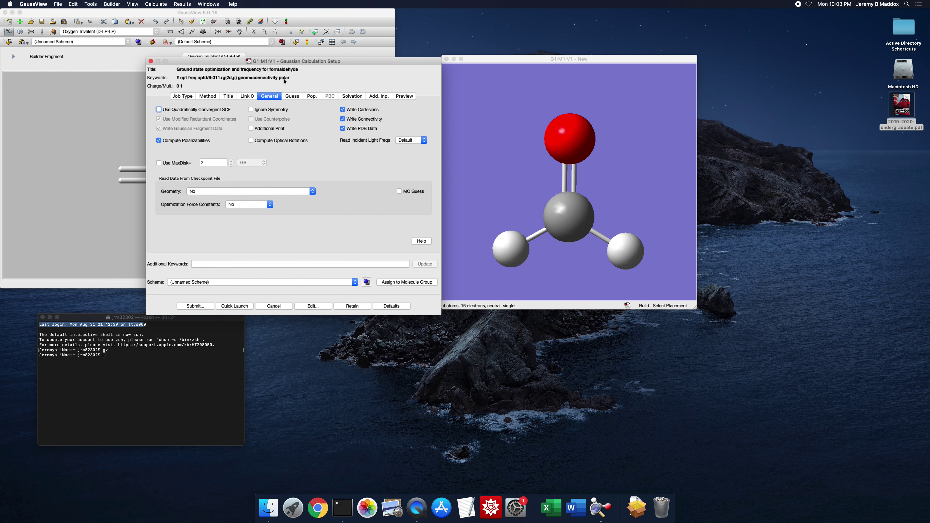
{"action": "left_click", "coordinate": [159, 141]}
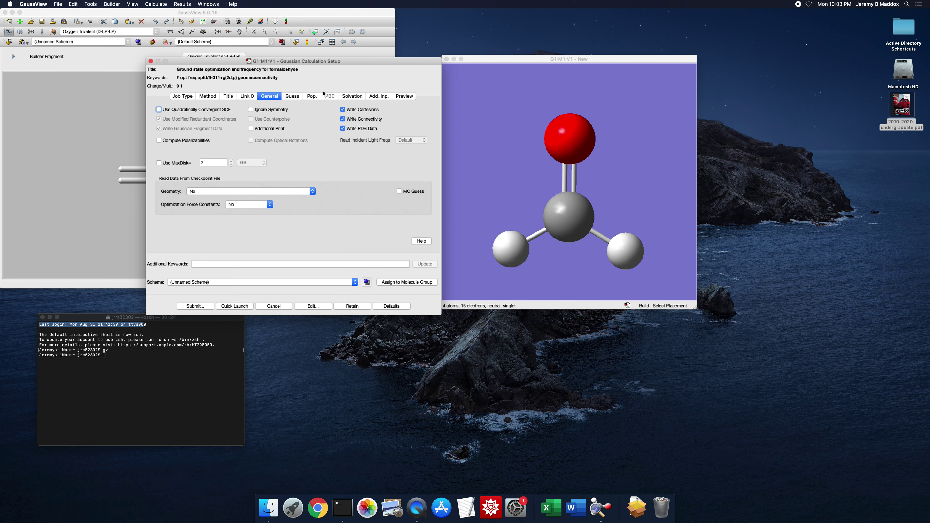
Look through the initial guess, population and solvation settings of the calculation.
{"action": "left_click", "coordinate": [295, 98]}
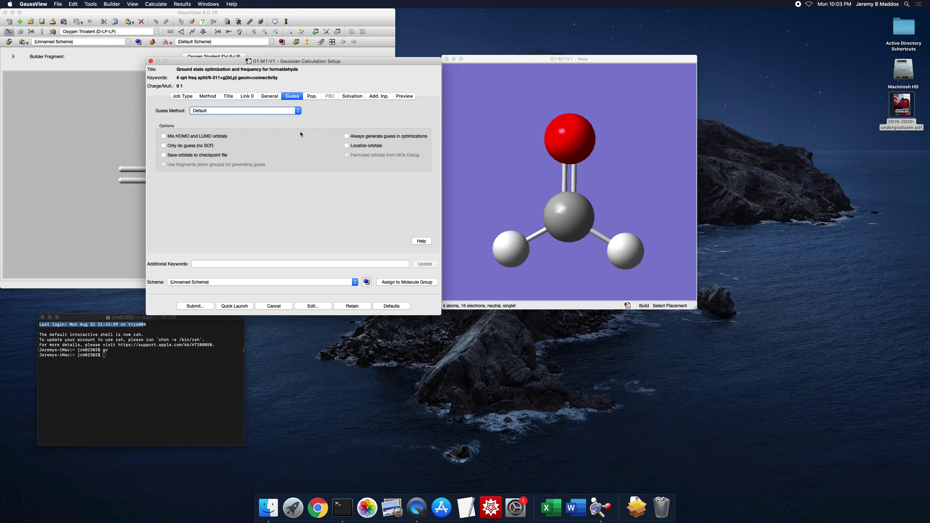
{"action": "left_click", "coordinate": [315, 98]}
{"action": "left_click", "coordinate": [347, 97]}
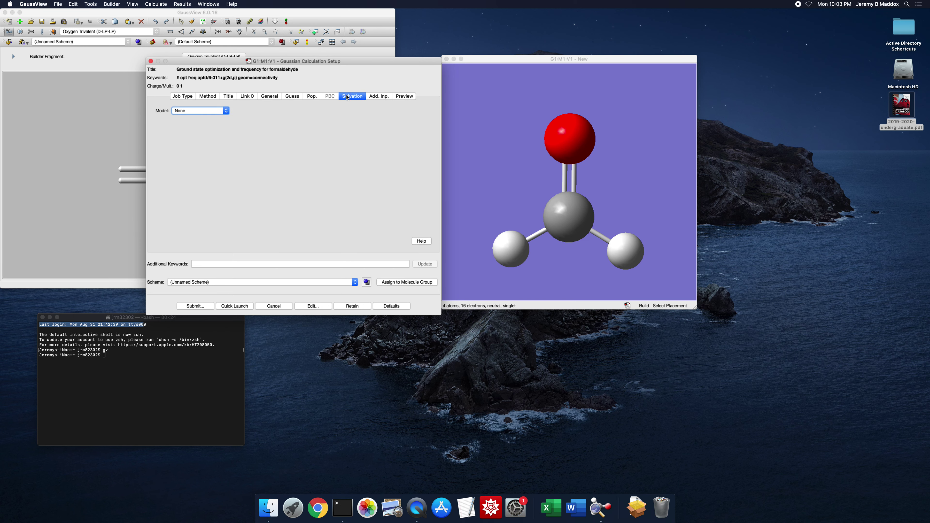
{"action": "left_click", "coordinate": [315, 98]}
{"action": "left_click", "coordinate": [347, 97]}
{"action": "left_click", "coordinate": [315, 97]}
{"action": "left_click", "coordinate": [348, 98]}
Preview the generated Gaussian input and examine its route line, charge and multiplicity, atomic coordinates and connectivity.
{"action": "left_click", "coordinate": [402, 98]}
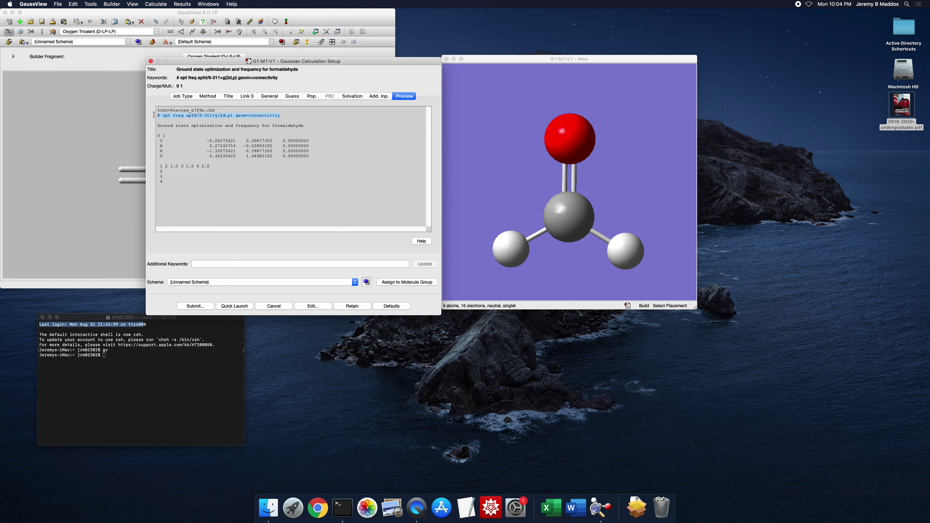
{"action": "left_click_drag", "start_coordinate": [173, 122], "coordinate": [158, 126]}
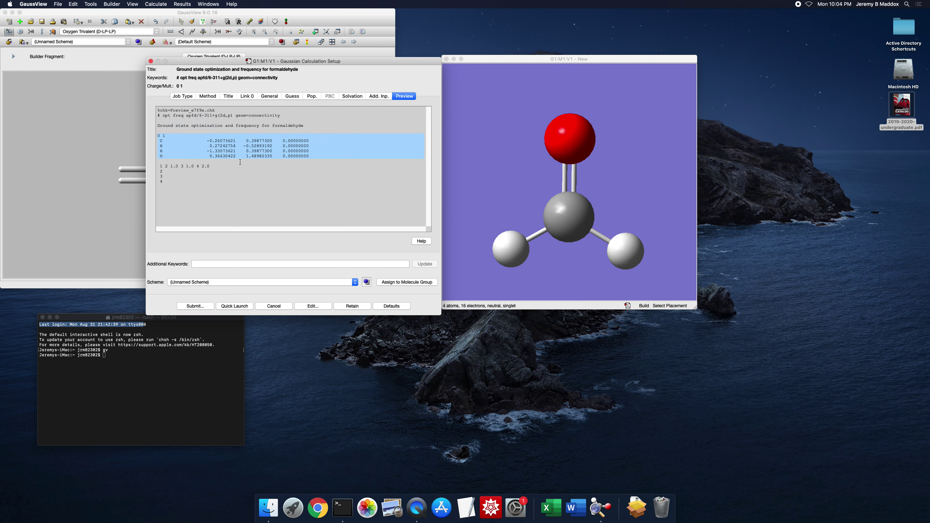
{"action": "left_click_drag", "start_coordinate": [302, 157], "coordinate": [305, 156]}
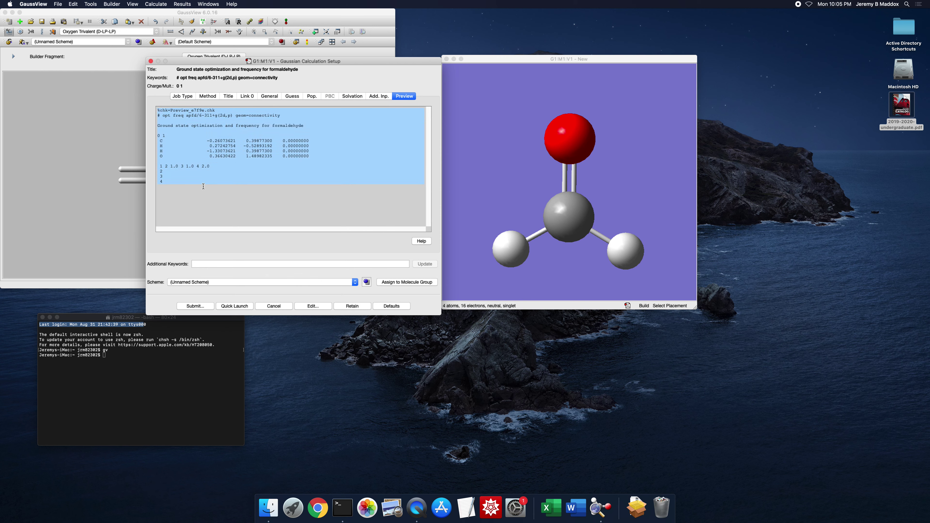
Recheck the job type settings, start submitting the calculation and agree to save a Gaussian input file.
{"action": "left_click", "coordinate": [185, 98]}
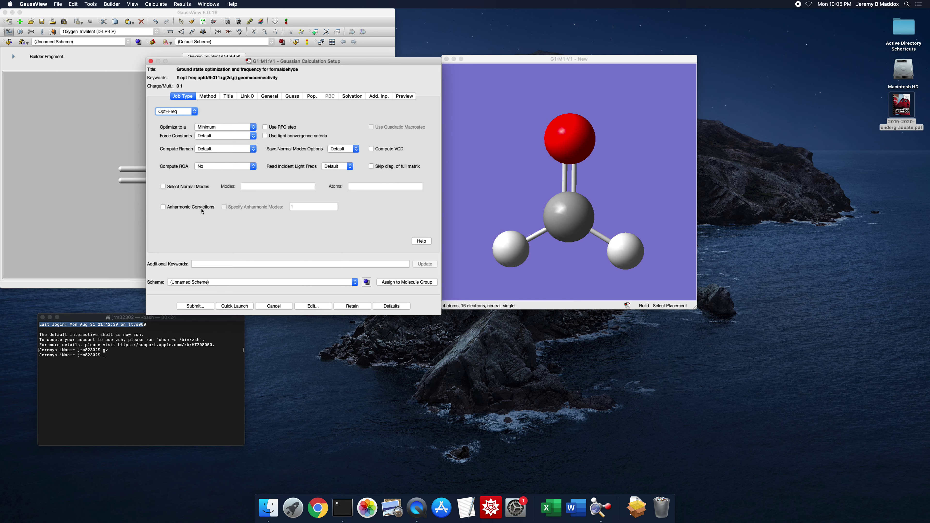
{"action": "left_click", "coordinate": [195, 307]}
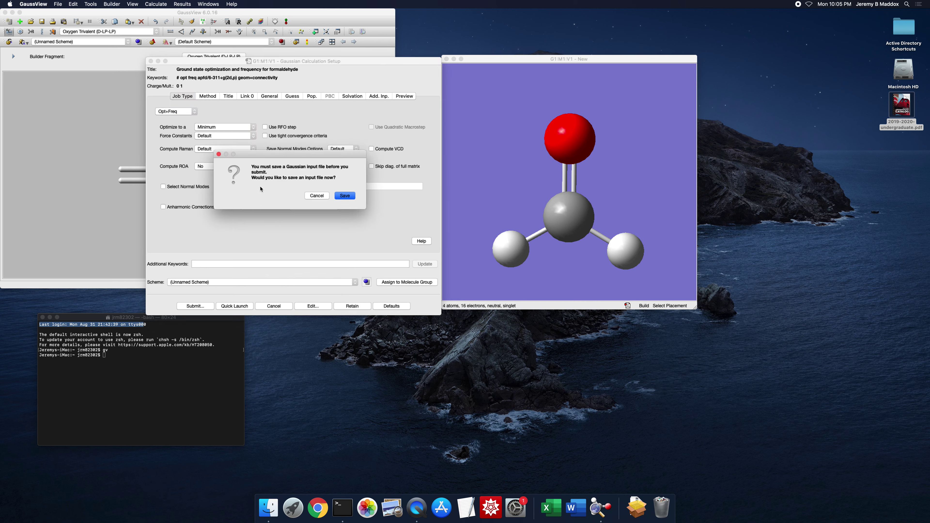
{"action": "left_click", "coordinate": [345, 196]}
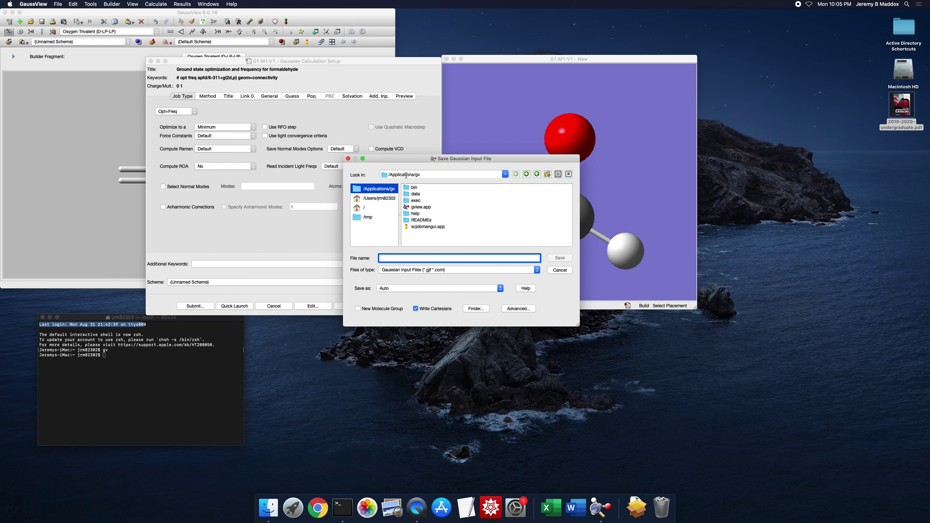
Create a folder named Gaussian in the user's home directory from the save dialog.
{"action": "left_click", "coordinate": [362, 199]}
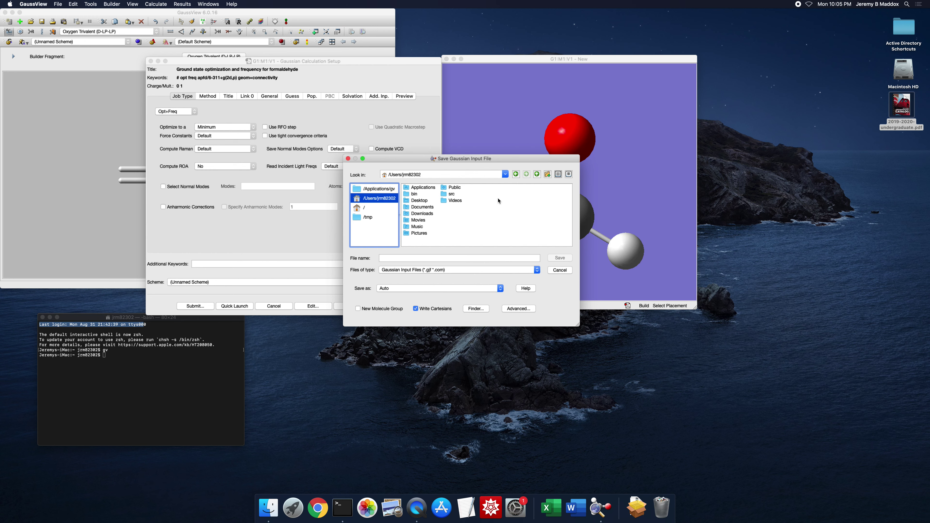
{"action": "left_click", "coordinate": [537, 175]}
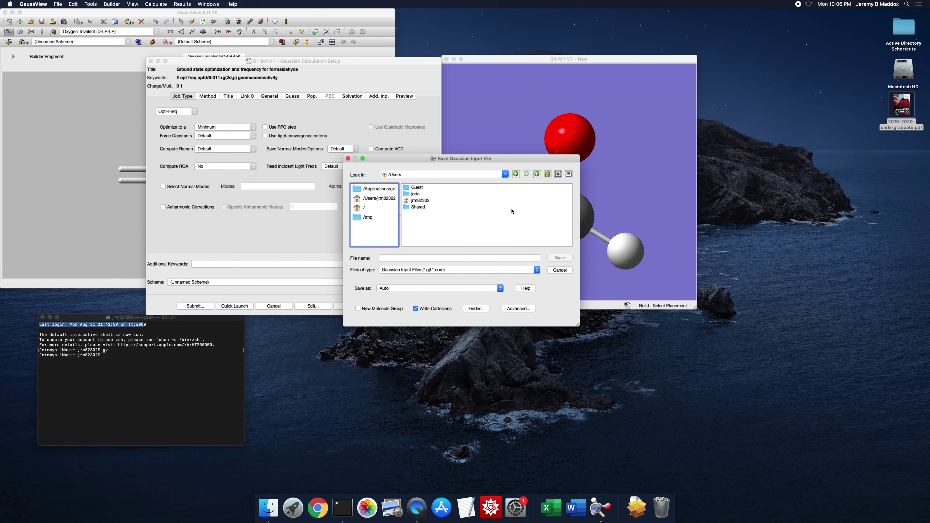
{"action": "left_click", "coordinate": [364, 199]}
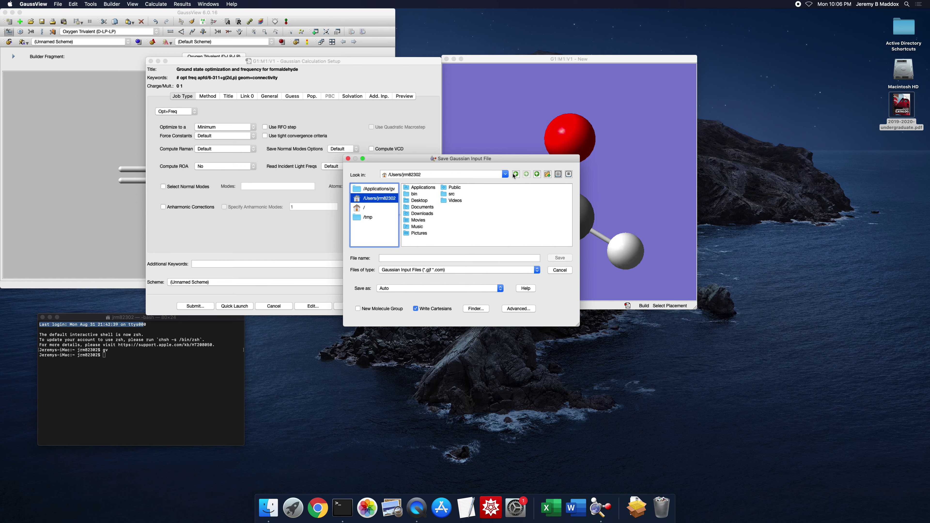
{"action": "left_click", "coordinate": [547, 174]}
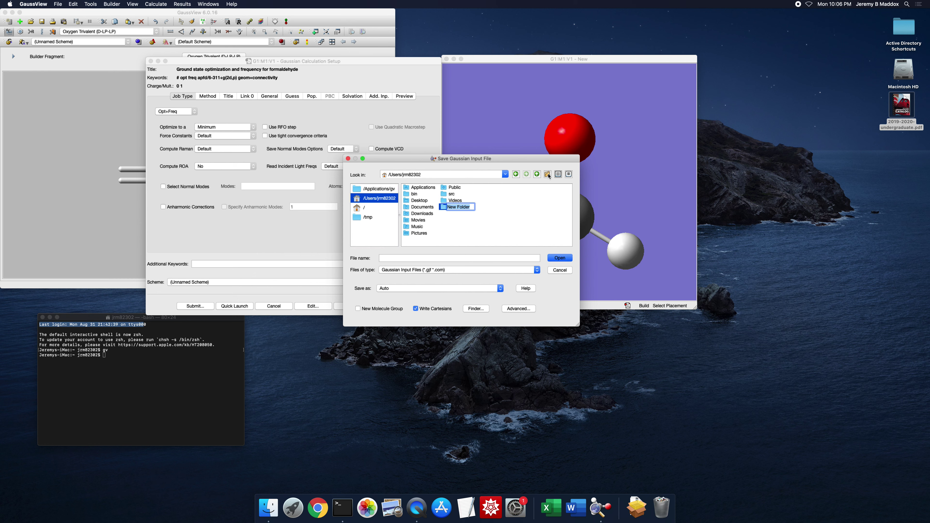
{"action": "type", "text": "Gaussian"}
{"action": "key", "text": "Return"}
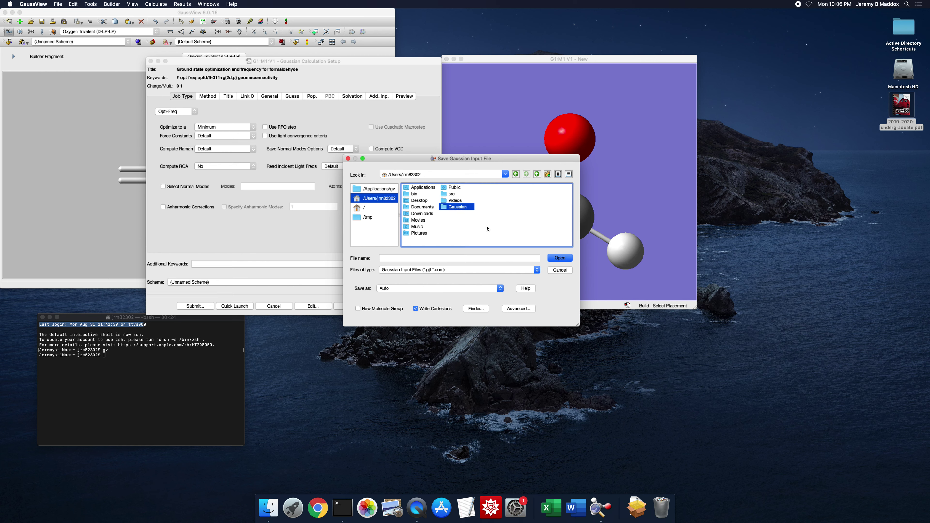
Save the input file as form in the home directory and submit it to Gaussian.
{"action": "left_click", "coordinate": [400, 258]}
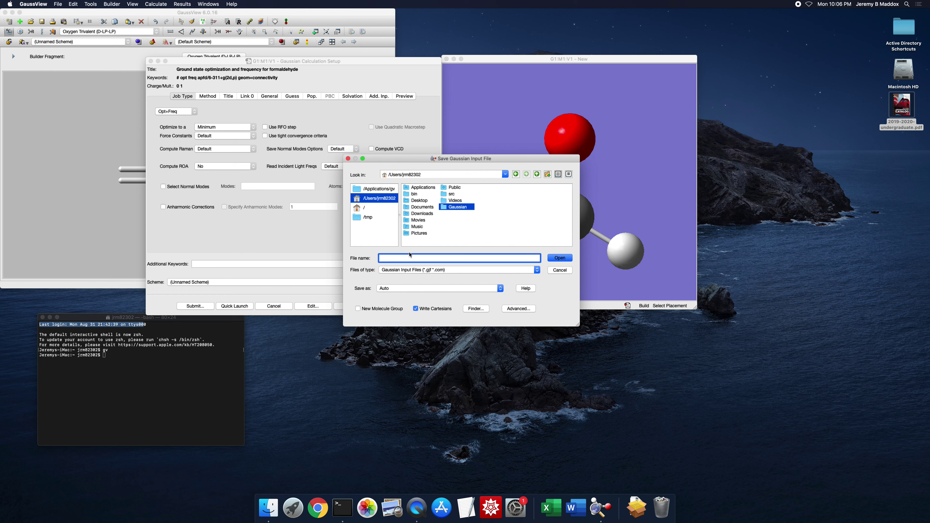
{"action": "type", "text": "form"}
{"action": "left_click", "coordinate": [557, 258]}
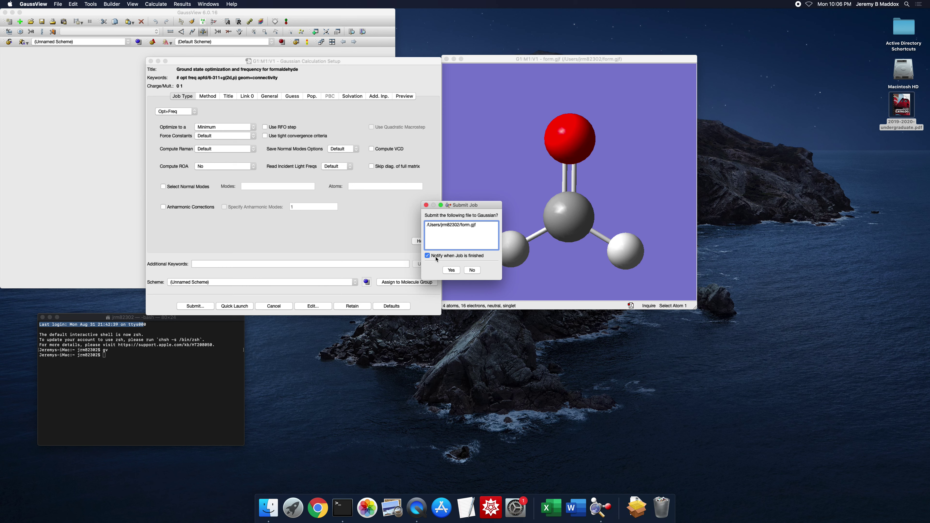
{"action": "left_click", "coordinate": [452, 271]}
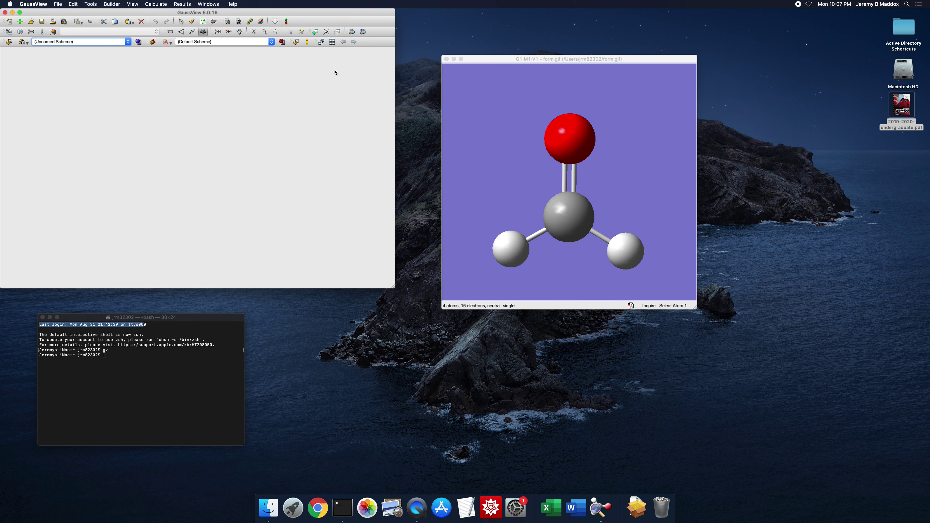
Open the completed job's form.log result file instead of form.chk.
{"action": "left_click", "coordinate": [182, 4]}
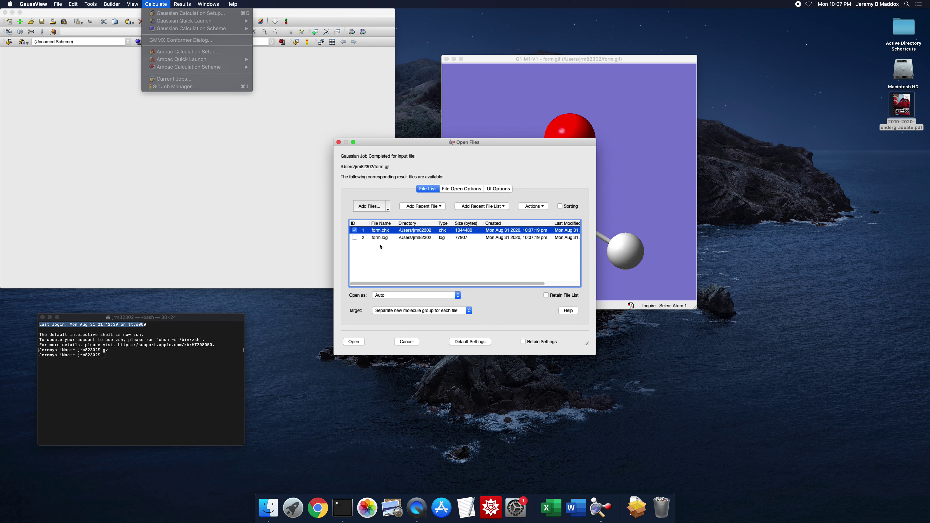
{"action": "left_click", "coordinate": [354, 237]}
{"action": "left_click", "coordinate": [355, 231]}
{"action": "left_click", "coordinate": [354, 342]}
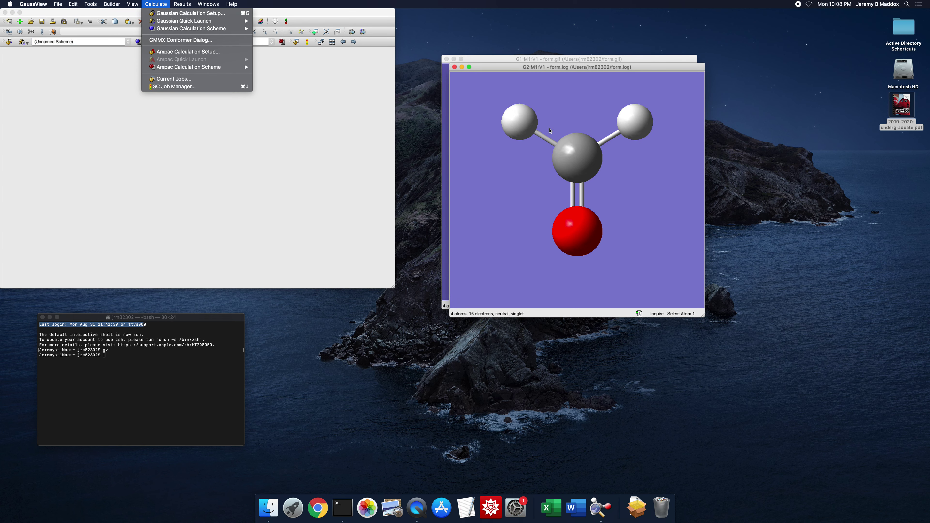
Compare the form.log molecule with the original input structure, close the input structure's window and reposition the form.log window.
{"action": "left_click", "coordinate": [533, 68]}
{"action": "left_click_drag", "start_coordinate": [533, 68], "coordinate": [661, 138]}
{"action": "left_click", "coordinate": [516, 58]}
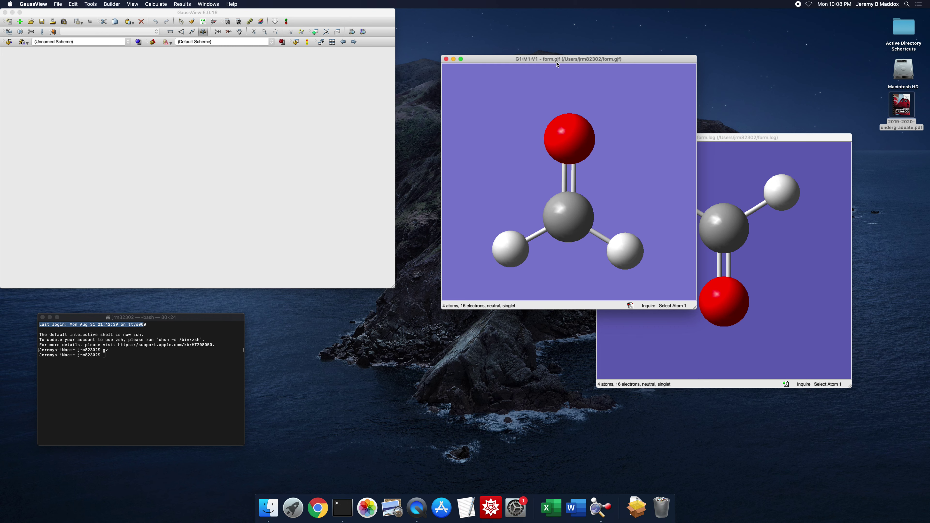
{"action": "left_click", "coordinate": [719, 139]}
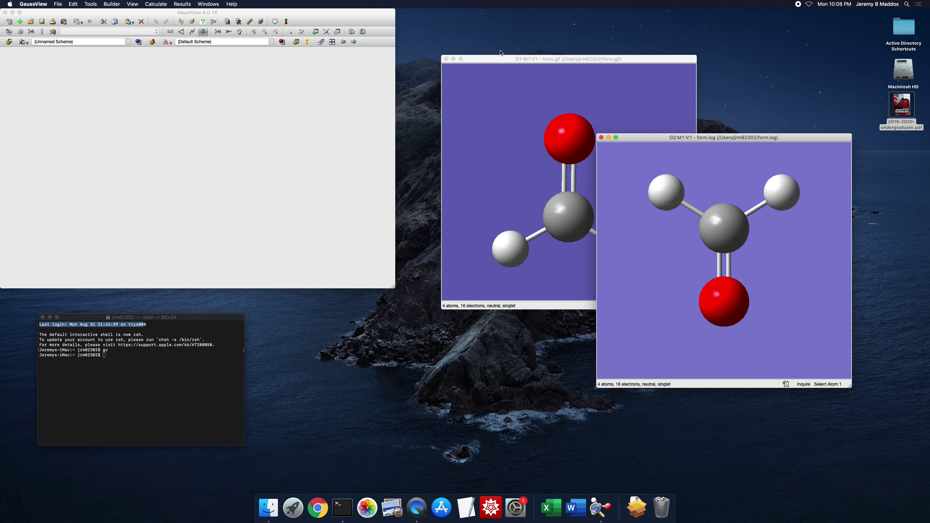
{"action": "left_click", "coordinate": [464, 59]}
{"action": "left_click", "coordinate": [446, 59]}
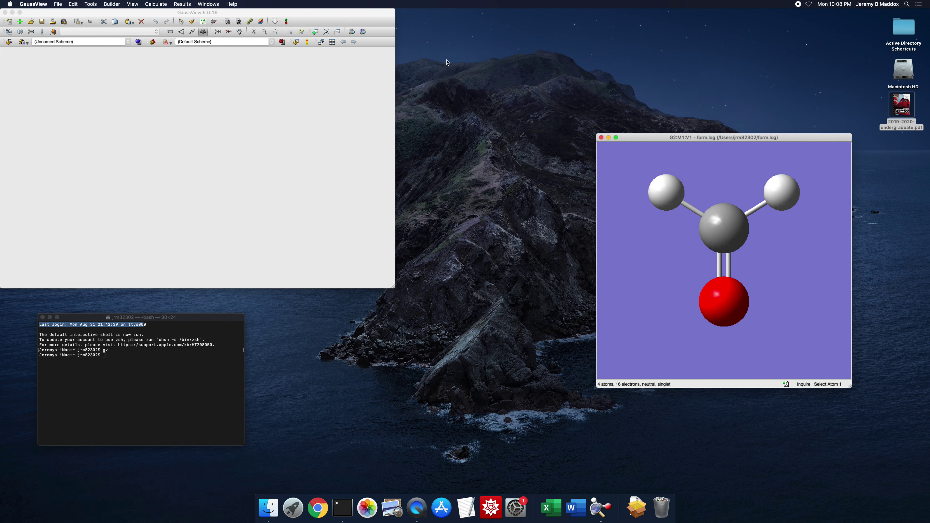
{"action": "left_click_drag", "start_coordinate": [669, 140], "coordinate": [527, 88]}
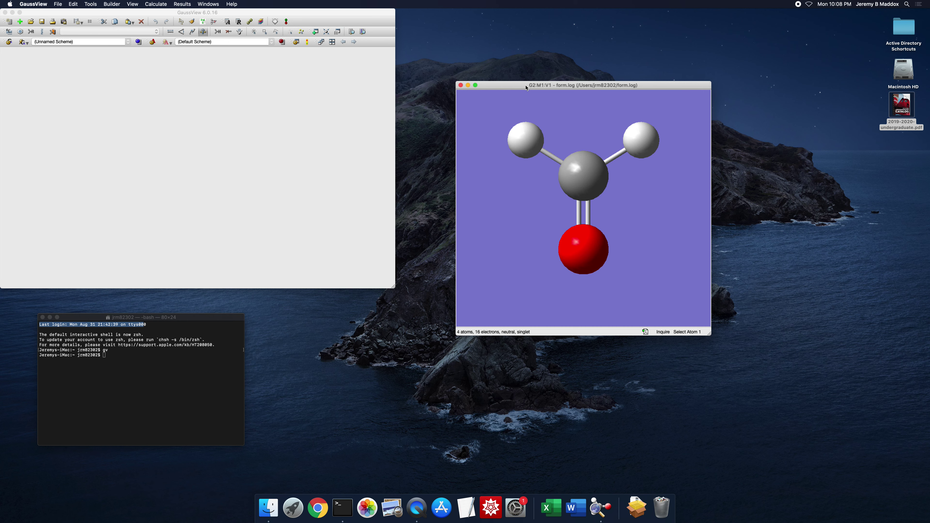
{"action": "left_click_drag", "start_coordinate": [517, 88], "coordinate": [467, 81]}
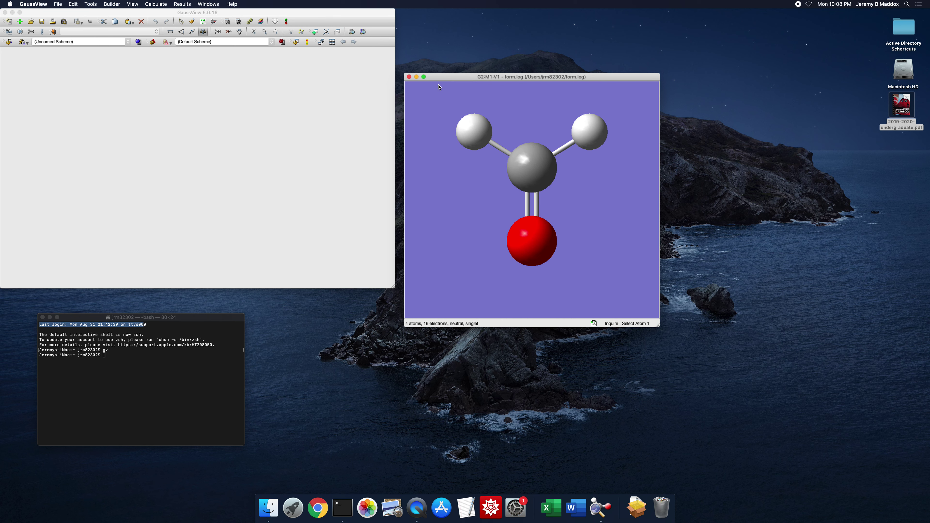
Review the Gaussian calculation summary for form.log and bring up its charge distribution settings beside the molecule.
{"action": "left_click", "coordinate": [181, 5]}
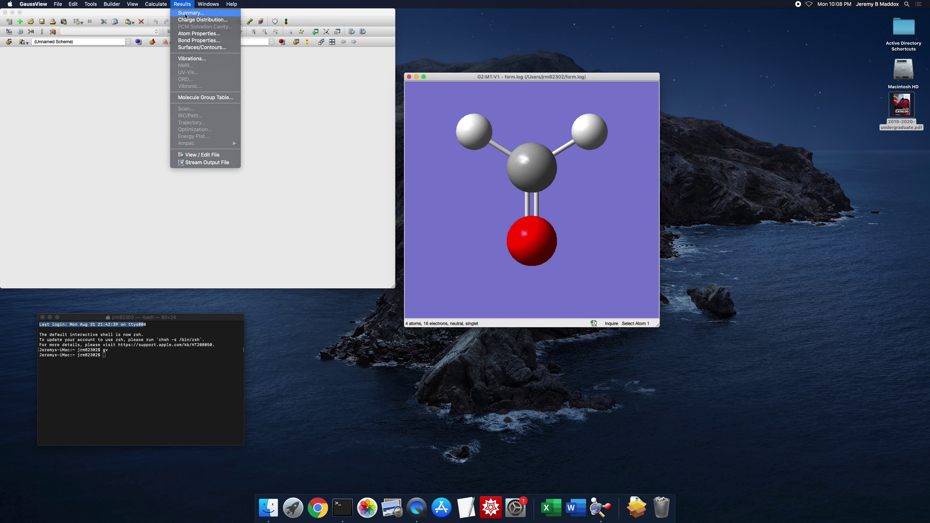
{"action": "left_click", "coordinate": [185, 13]}
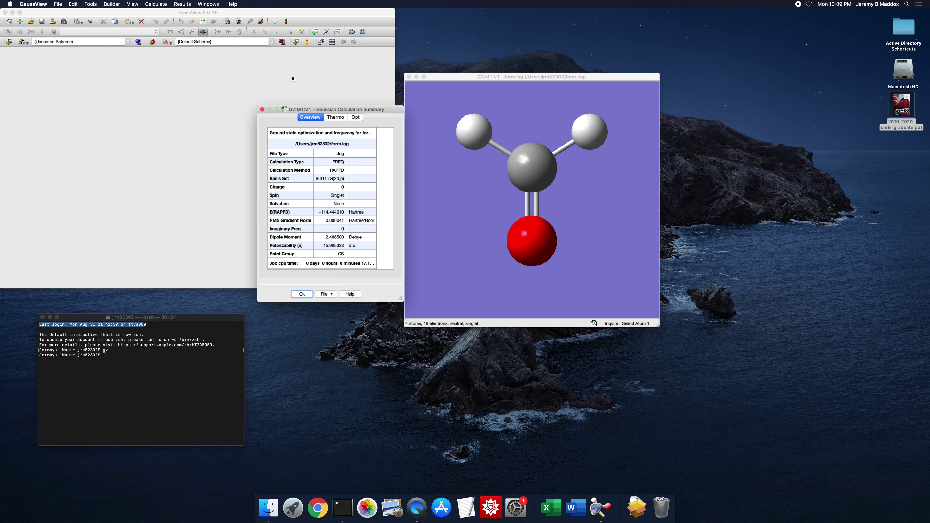
{"action": "left_click", "coordinate": [185, 5]}
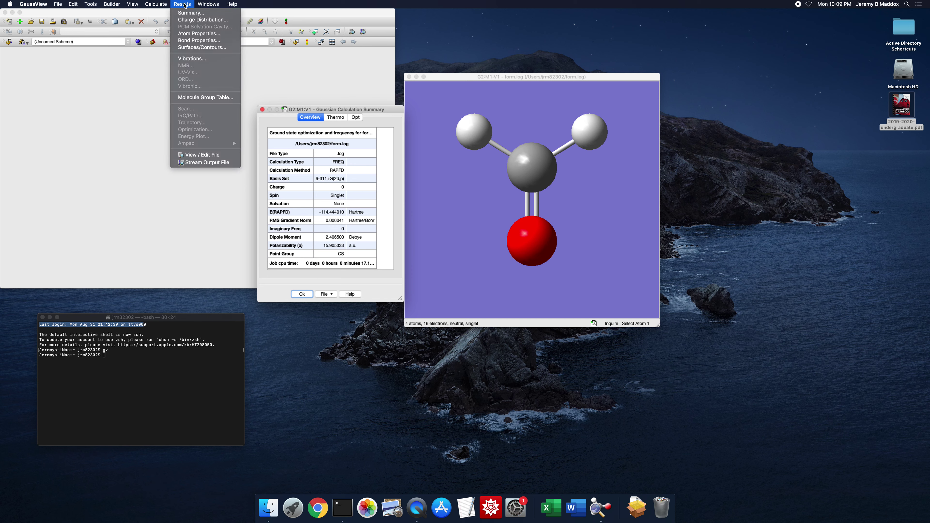
{"action": "left_click", "coordinate": [189, 23]}
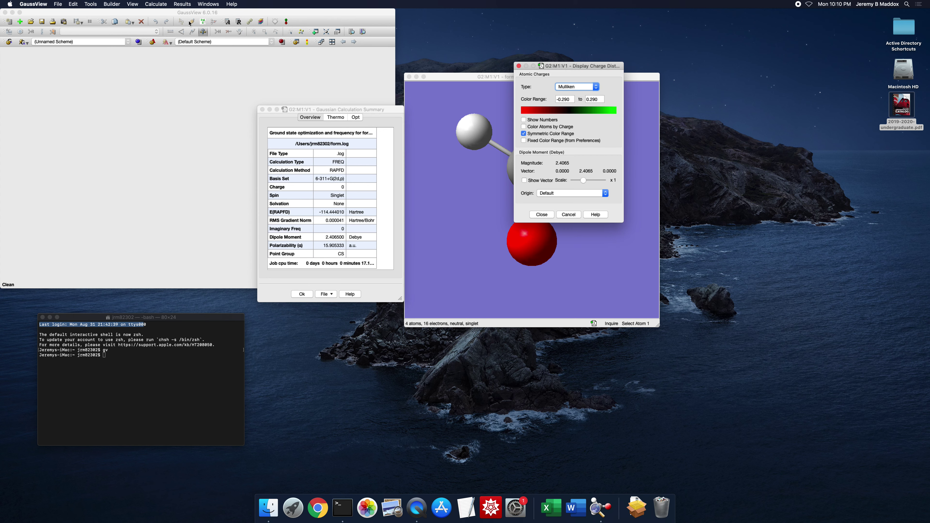
{"action": "left_click_drag", "start_coordinate": [549, 67], "coordinate": [700, 87]}
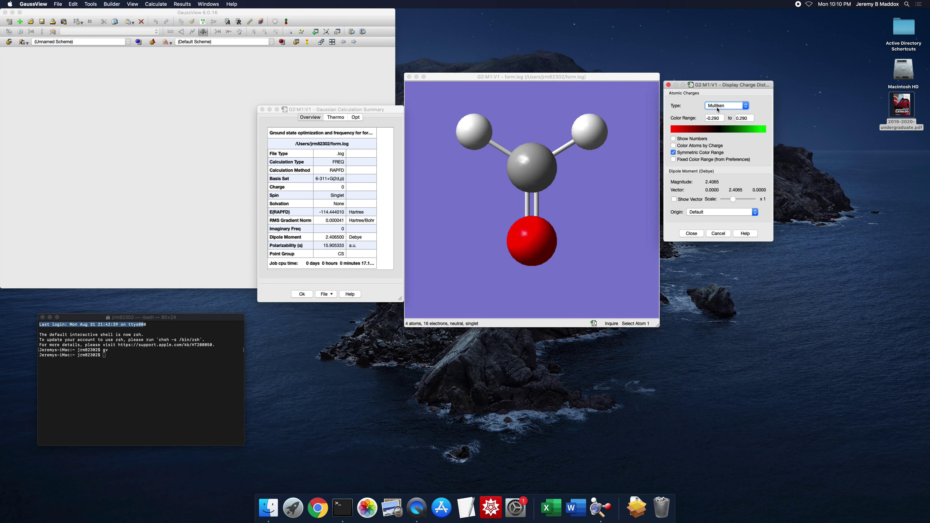
Compare the APT and Mulliken atomic charge types, ending with Mulliken selected.
{"action": "left_click", "coordinate": [740, 107]}
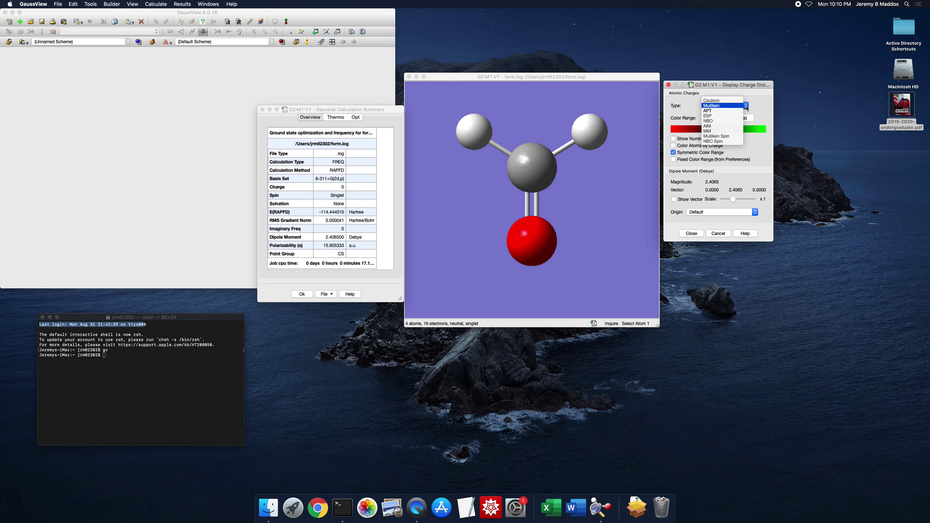
{"action": "left_click", "coordinate": [738, 111]}
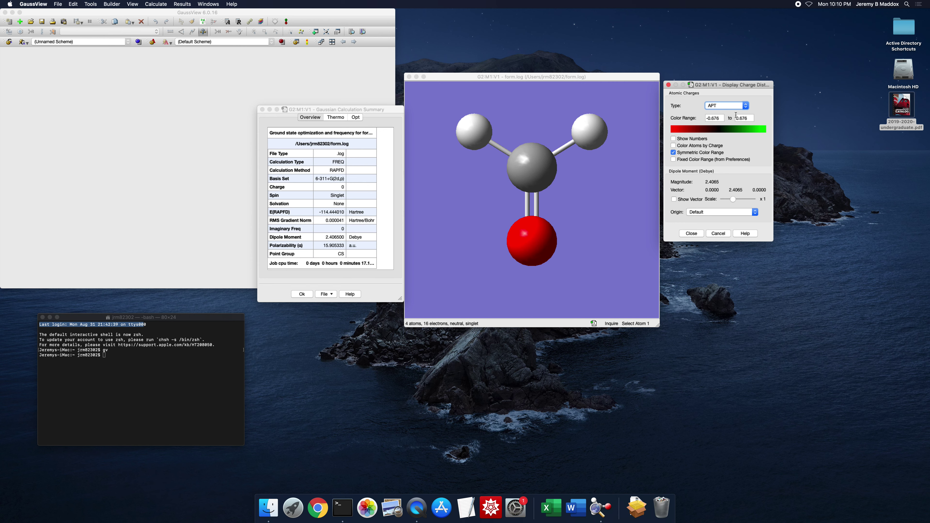
{"action": "left_click", "coordinate": [746, 107]}
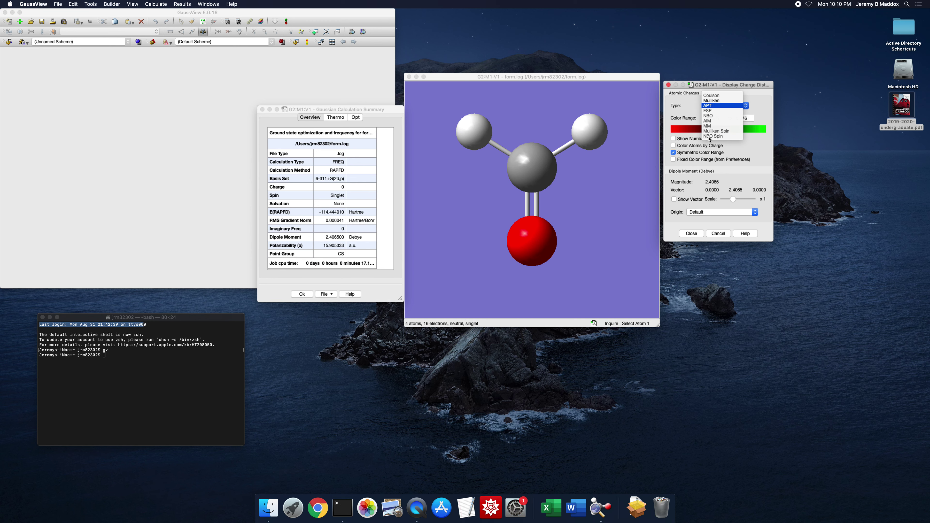
{"action": "left_click", "coordinate": [712, 101]}
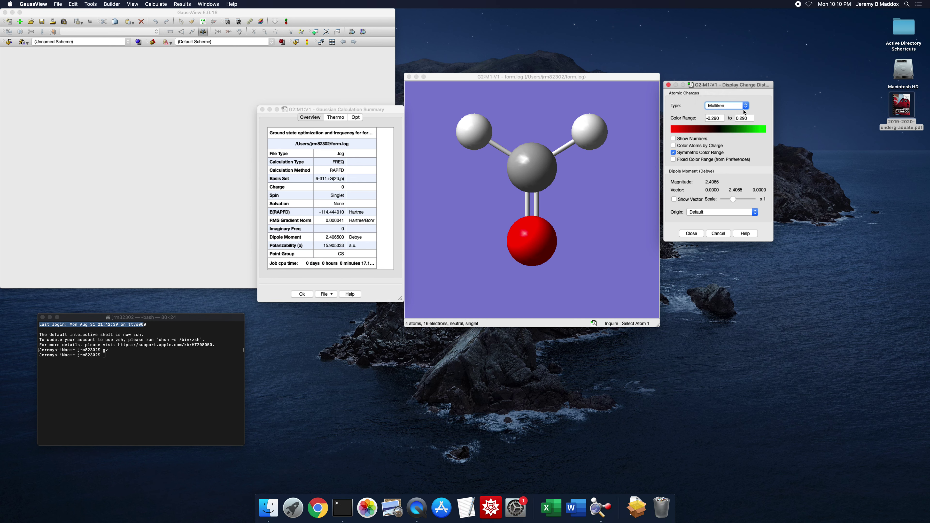
{"action": "left_click", "coordinate": [745, 106]}
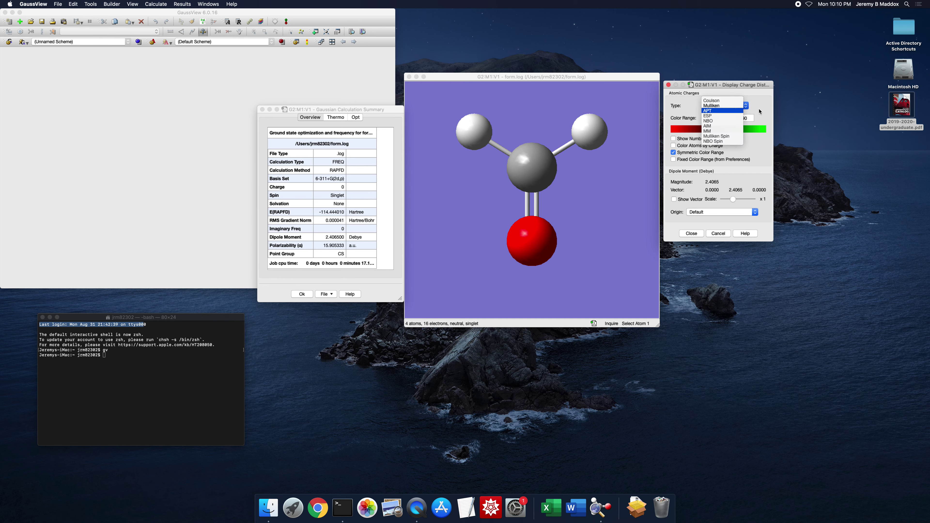
{"action": "left_click", "coordinate": [723, 107]}
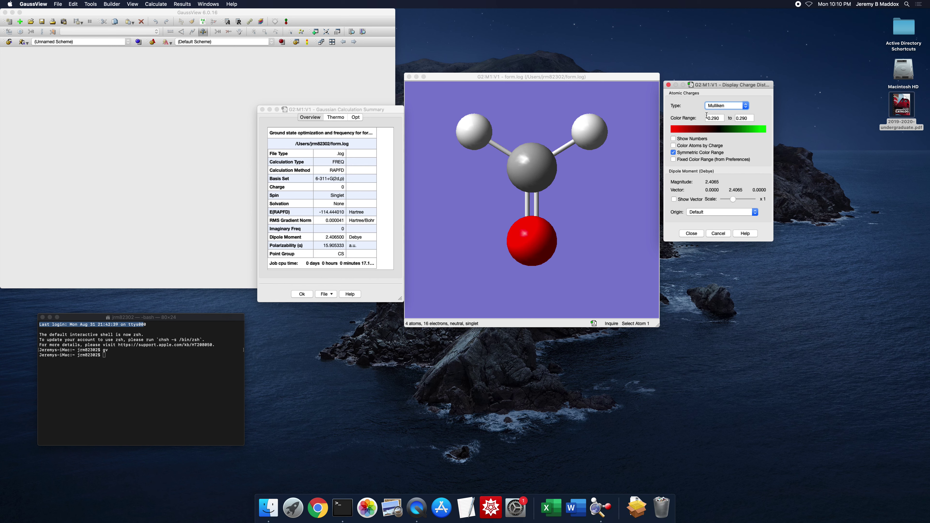
Examine the Mulliken charges as atom numbers and as charge-based atom colors, turning both displays off again.
{"action": "left_click", "coordinate": [674, 139]}
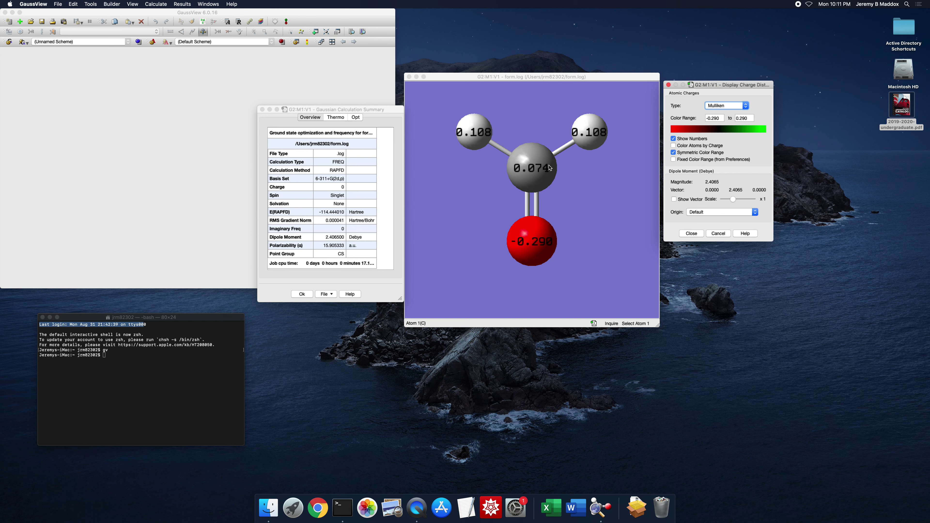
{"action": "left_click", "coordinate": [674, 146]}
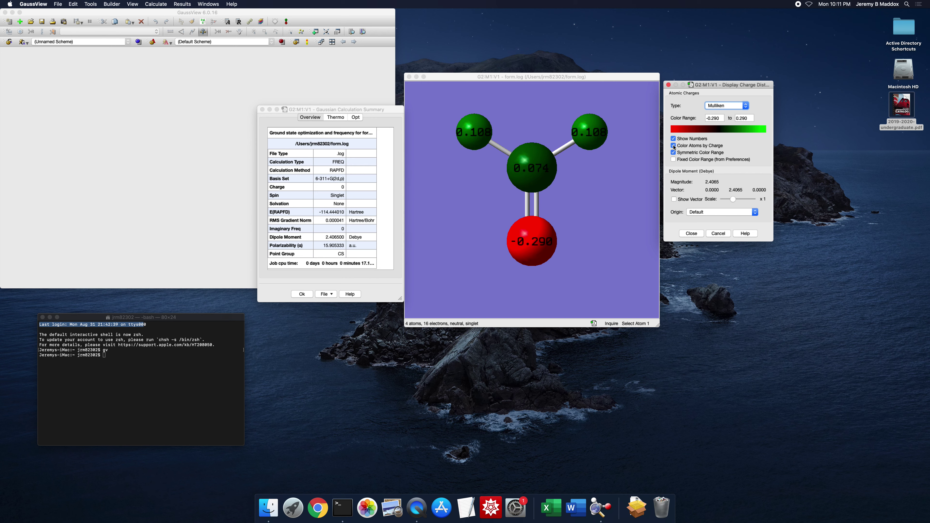
{"action": "left_click", "coordinate": [673, 145]}
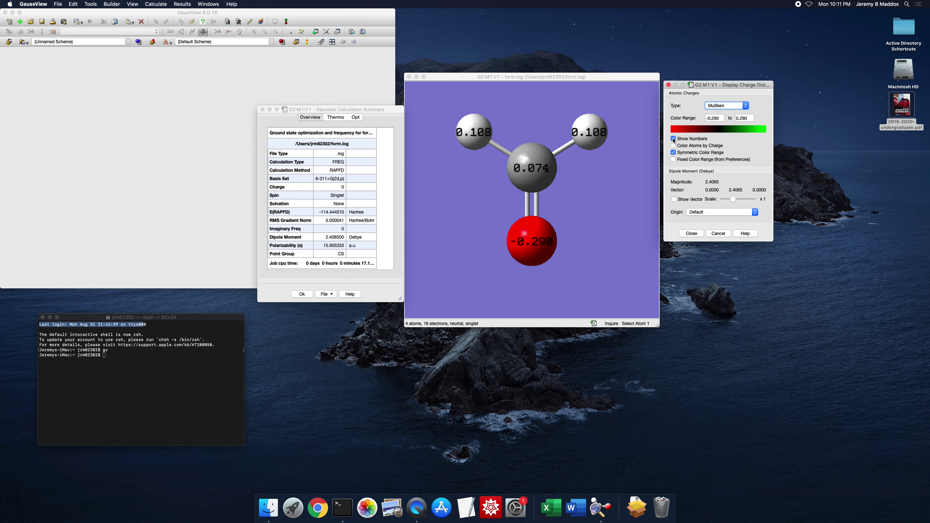
{"action": "left_click", "coordinate": [674, 139]}
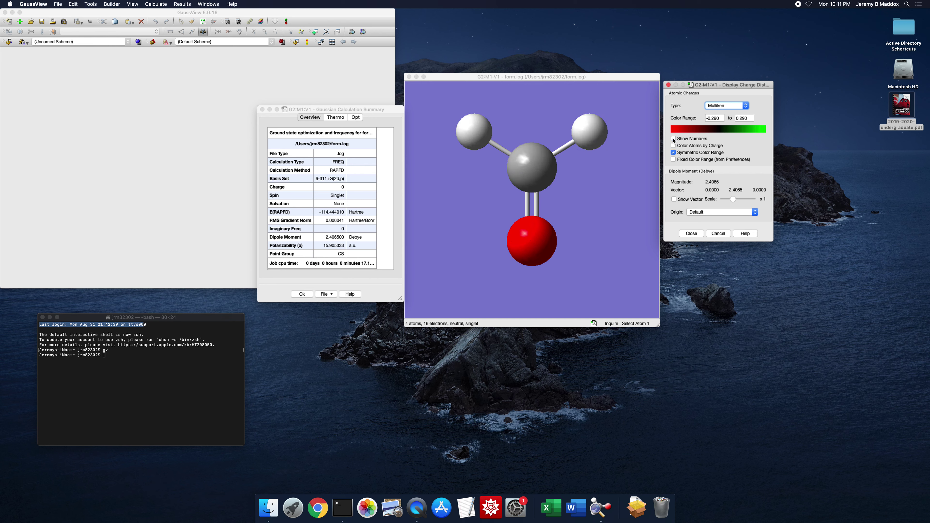
Display the dipole moment vector on the molecule, and close the charge distribution settings and the calculation summary.
{"action": "left_click", "coordinate": [674, 199]}
{"action": "scroll", "coordinate": [601, 212], "scroll_direction": "down", "scroll_amount": 4}
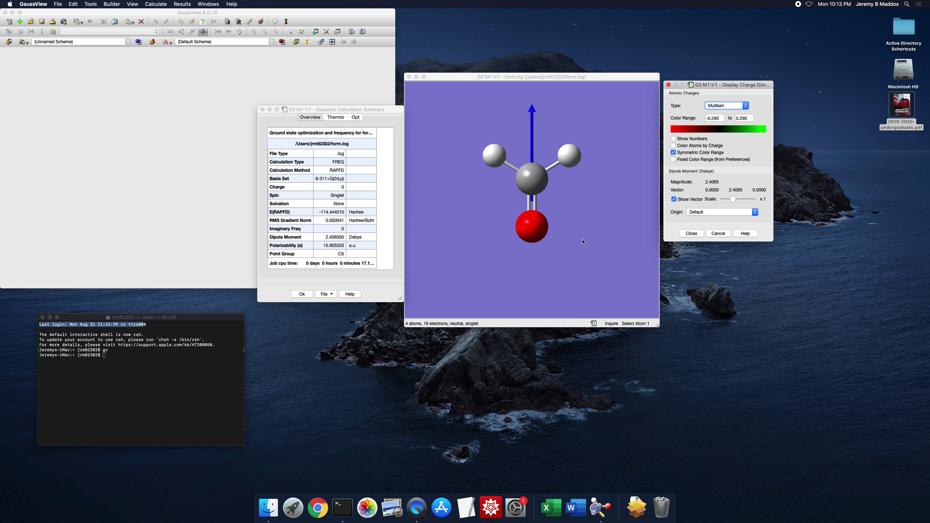
{"action": "left_click", "coordinate": [691, 233]}
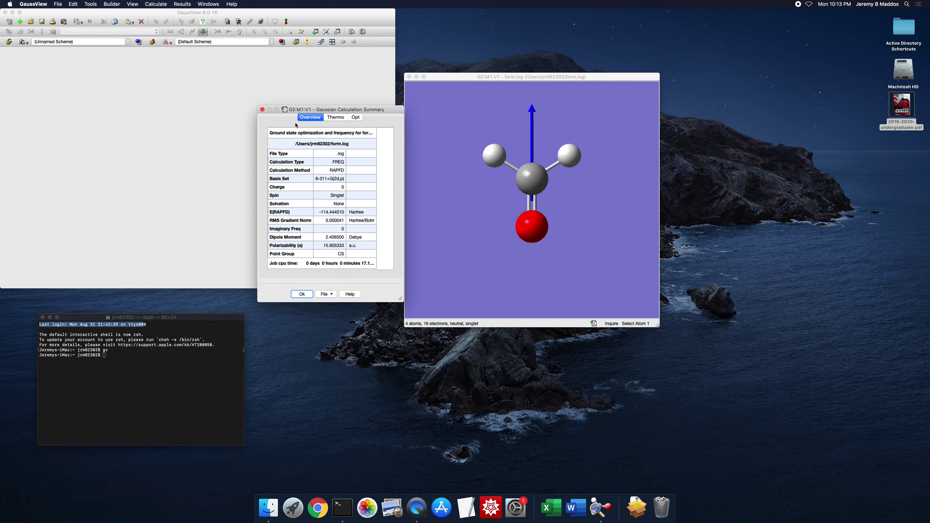
{"action": "left_click", "coordinate": [263, 109]}
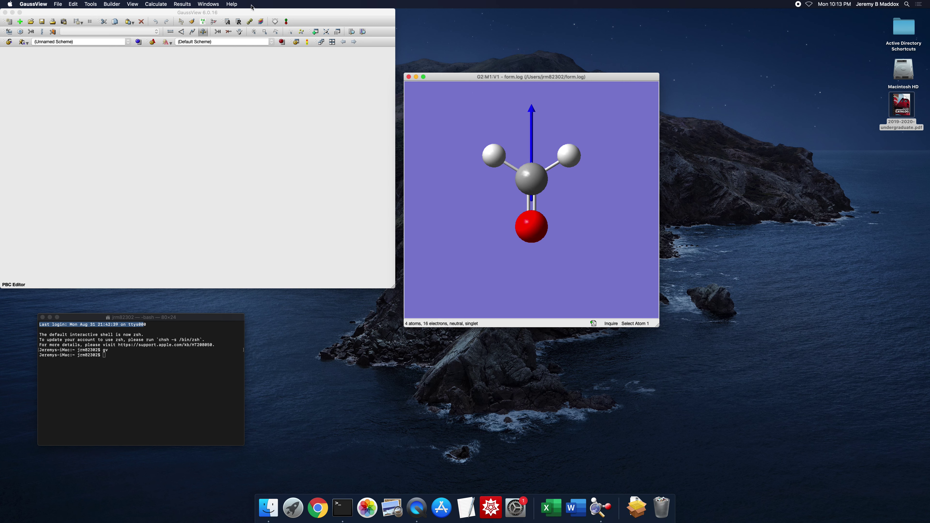
Hide the dipole moment vector on the form.log molecule and close the charge distribution settings.
{"action": "left_click", "coordinate": [183, 5]}
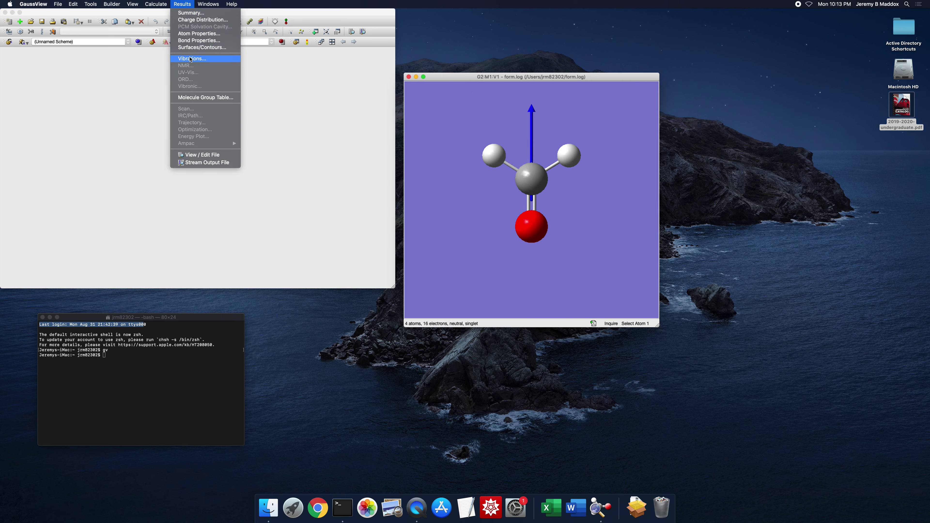
{"action": "left_click", "coordinate": [191, 21]}
{"action": "left_click", "coordinate": [674, 199]}
{"action": "left_click", "coordinate": [692, 233]}
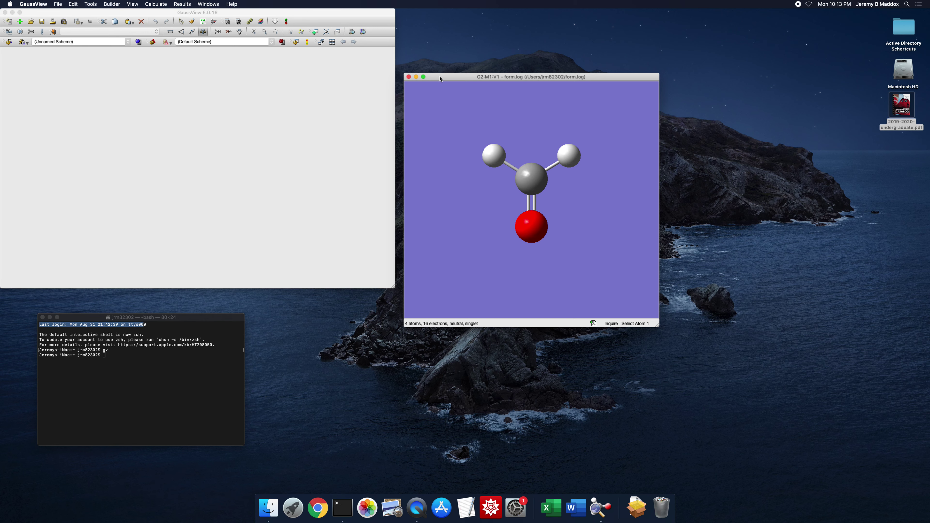
Open the checkpoint file form.chk from the home directory as a separate molecule group.
{"action": "left_click_drag", "start_coordinate": [440, 79], "coordinate": [308, 233]}
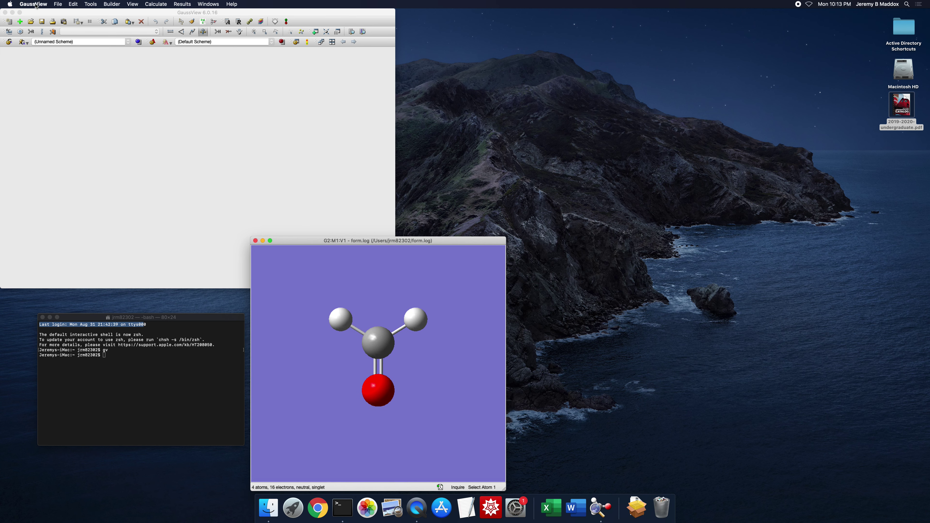
{"action": "left_click", "coordinate": [59, 5]}
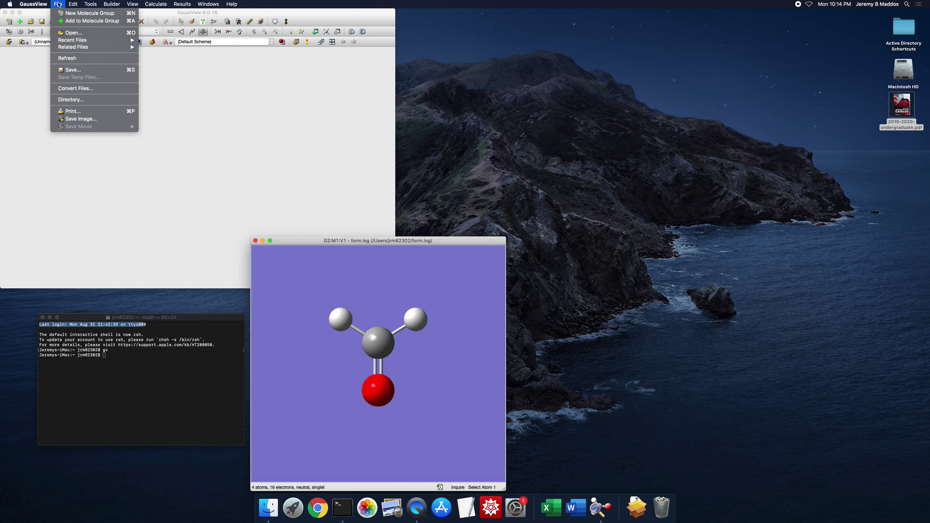
{"action": "left_click", "coordinate": [70, 33]}
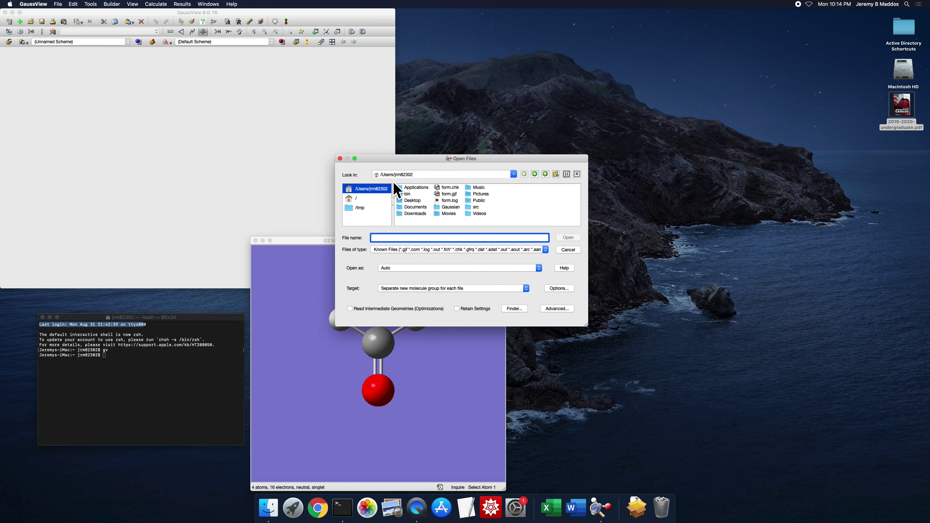
{"action": "double_click", "coordinate": [449, 208]}
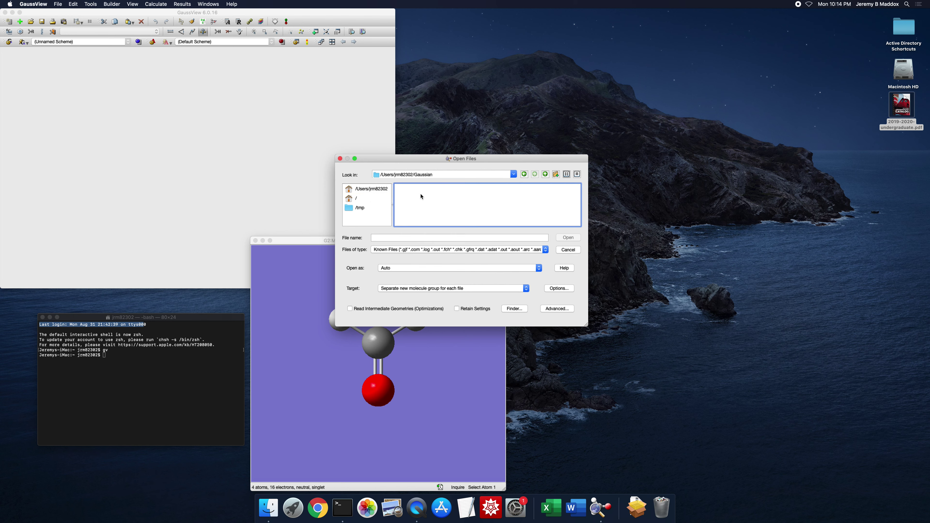
{"action": "left_click", "coordinate": [524, 174]}
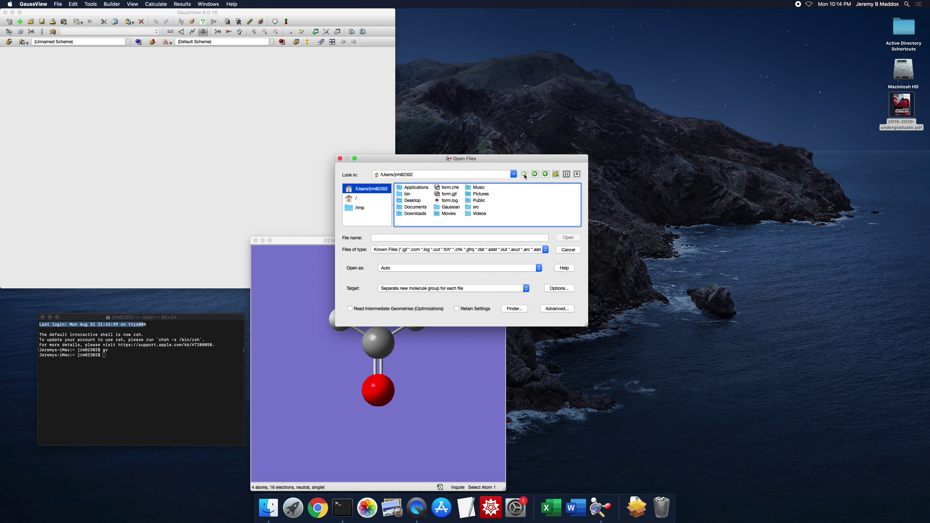
{"action": "left_click", "coordinate": [438, 189]}
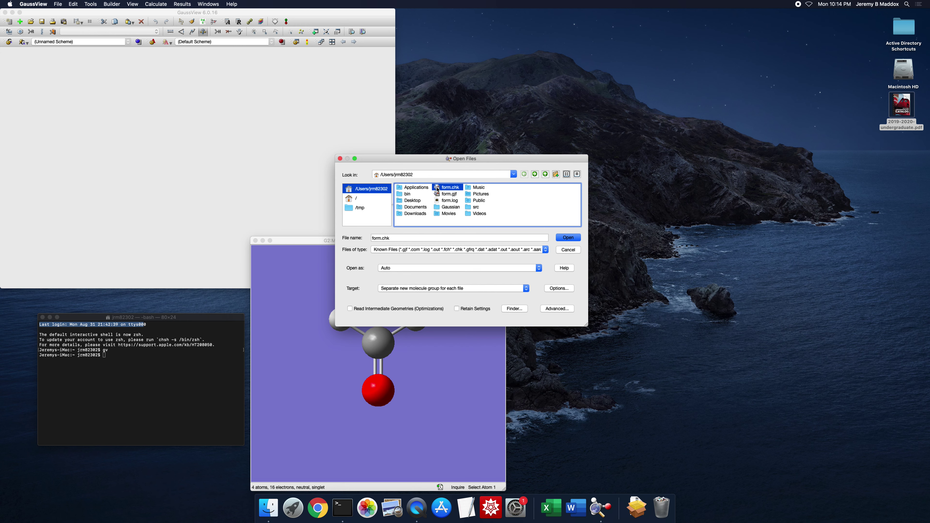
{"action": "left_click", "coordinate": [567, 239]}
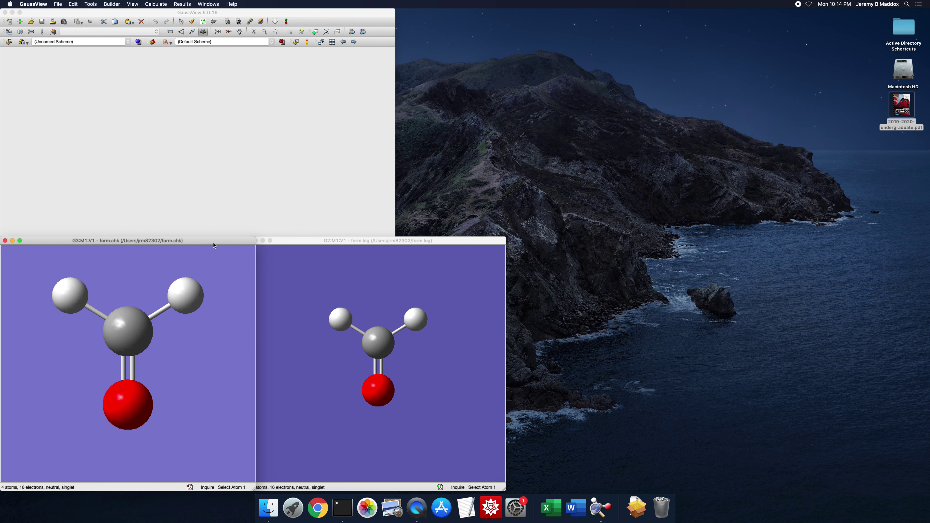
Move the form.chk molecule window clear of form.log, then view and close the checkpoint's calculation summary.
{"action": "left_click_drag", "start_coordinate": [110, 242], "coordinate": [579, 138]}
{"action": "left_click", "coordinate": [182, 4]}
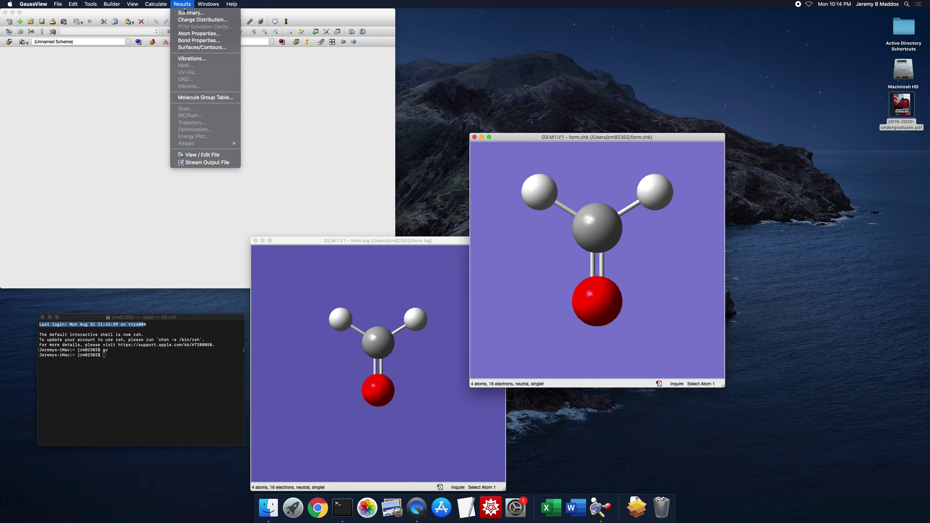
{"action": "left_click", "coordinate": [194, 13]}
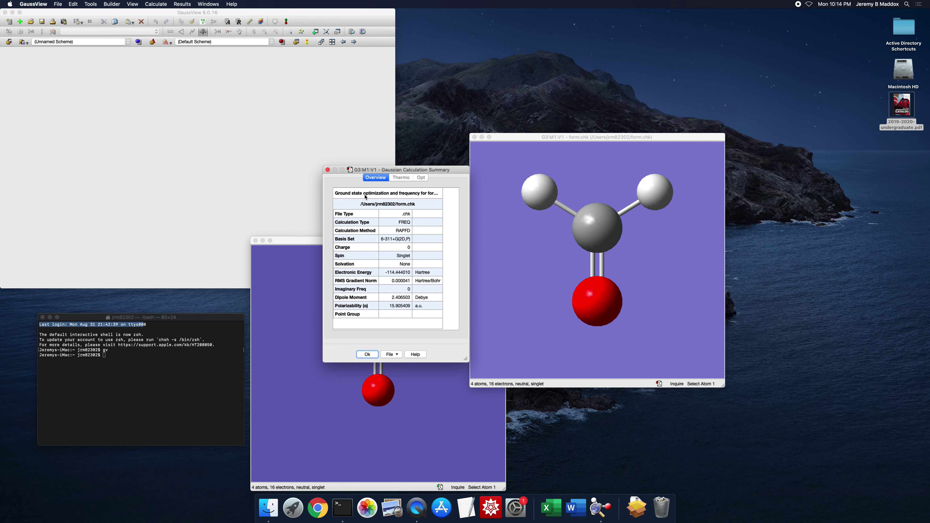
{"action": "left_click", "coordinate": [328, 170]}
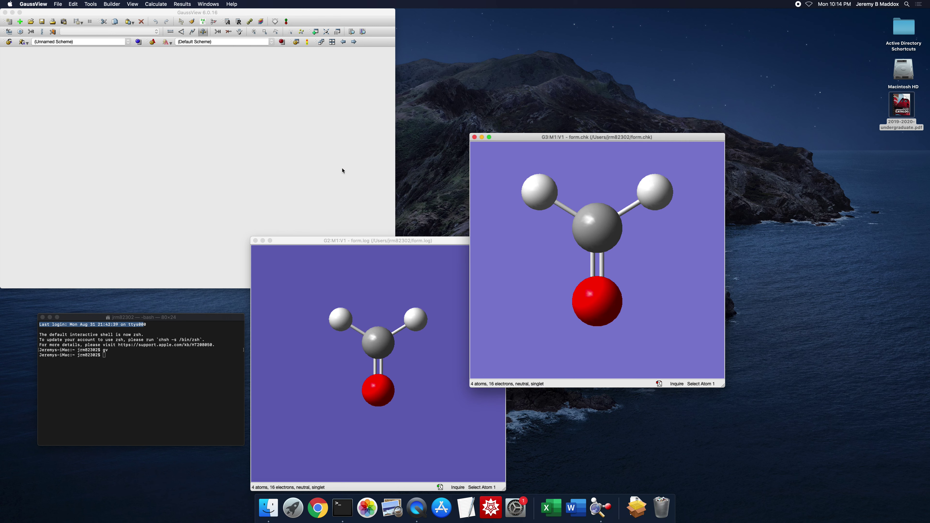
Minimize the form.log molecule window and reposition the form.chk window beside the main program window.
{"action": "left_click", "coordinate": [529, 141]}
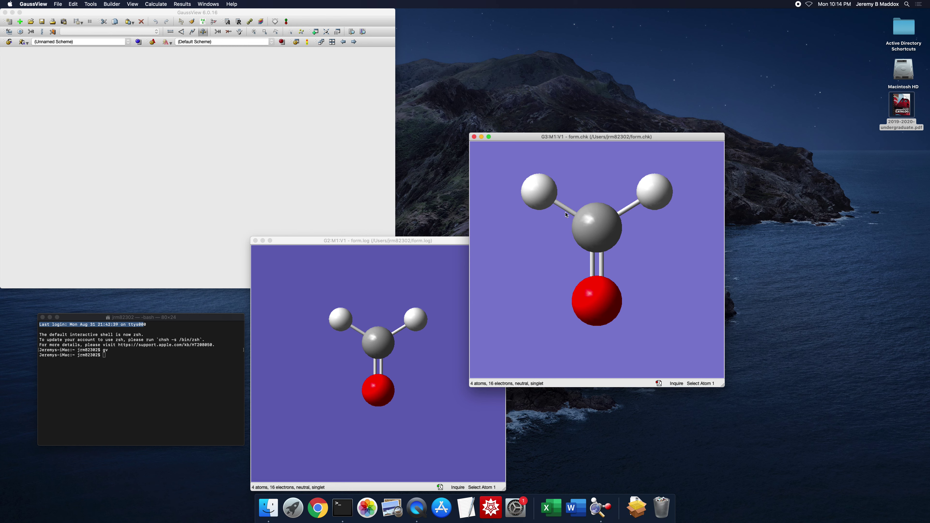
{"action": "left_click", "coordinate": [304, 244]}
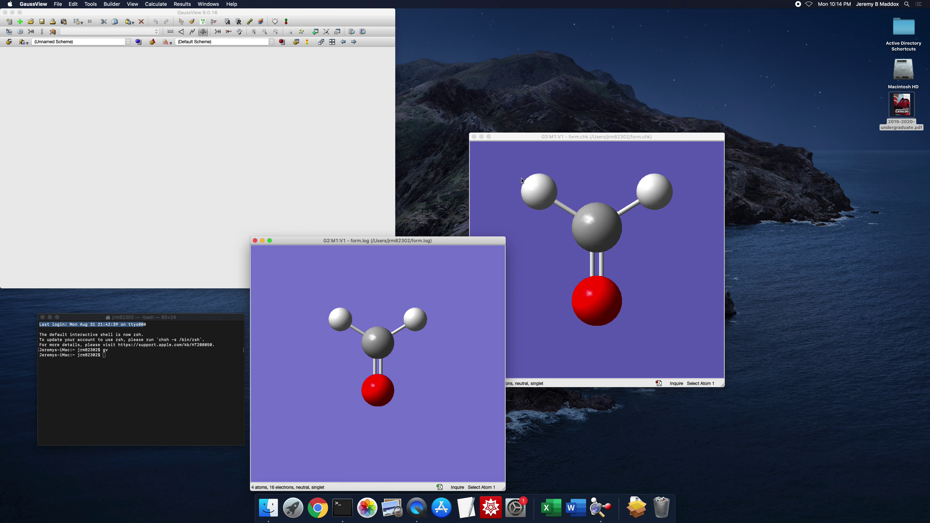
{"action": "left_click", "coordinate": [262, 241]}
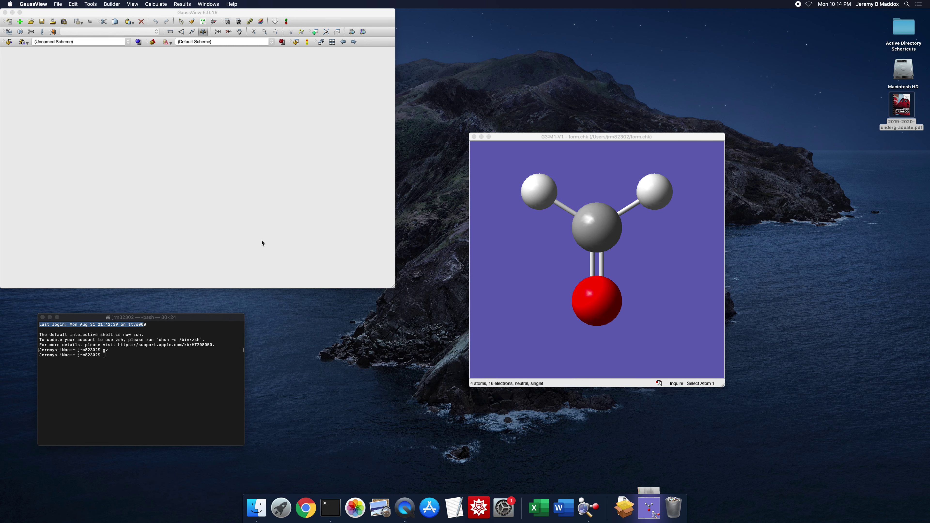
{"action": "left_click_drag", "start_coordinate": [514, 138], "coordinate": [446, 135]}
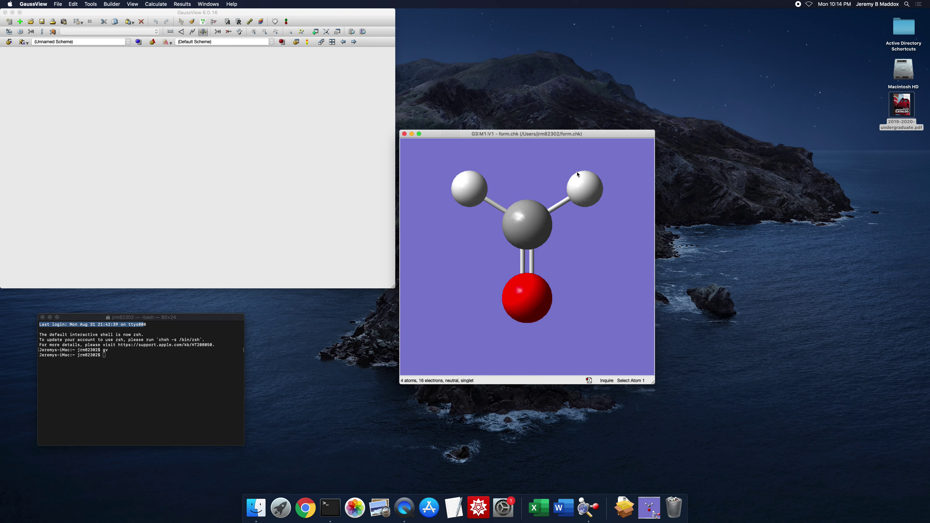
Open the MO Editor for form.chk and generate the HOMO and LUMO orbital surfaces.
{"action": "left_click", "coordinate": [287, 23]}
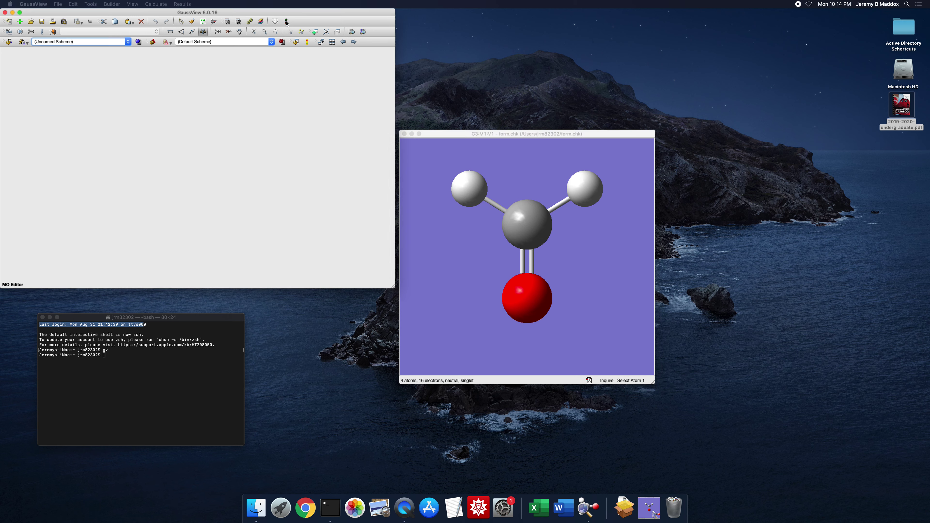
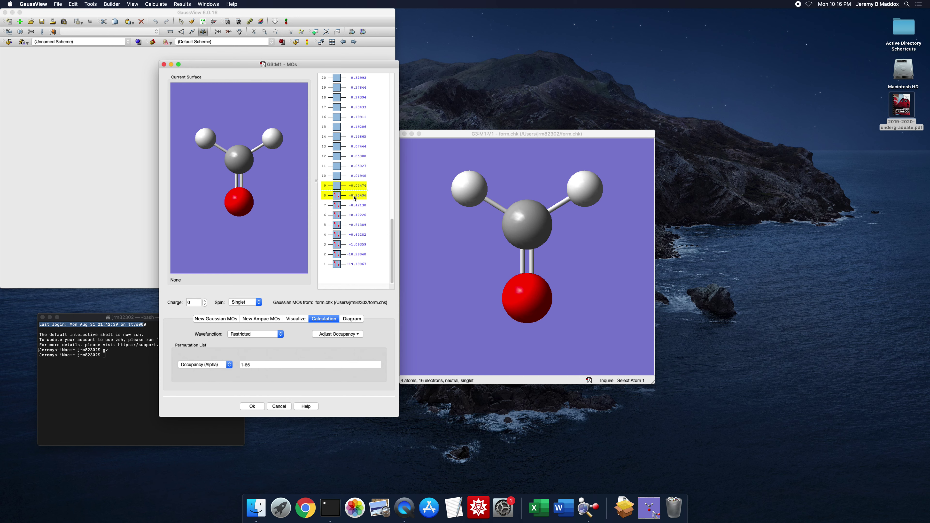
{"action": "left_click", "coordinate": [297, 319]}
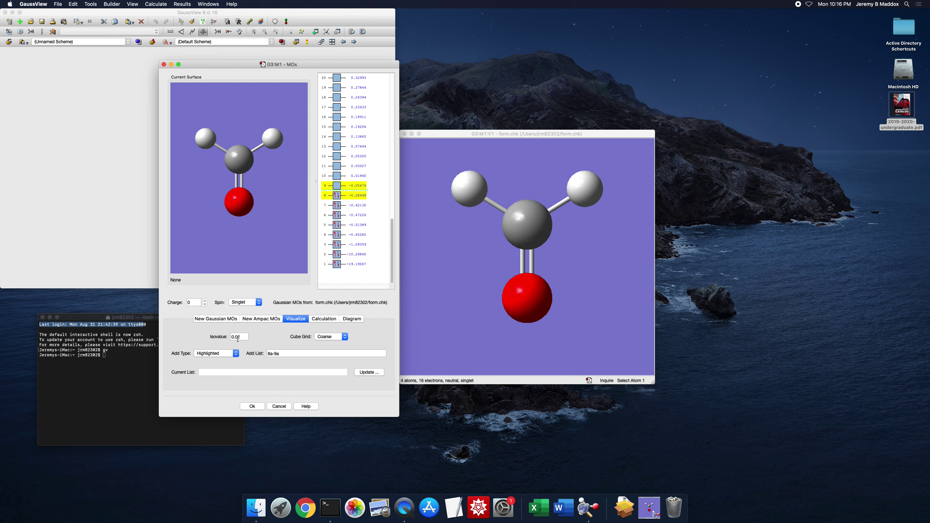
{"action": "left_click", "coordinate": [235, 354]}
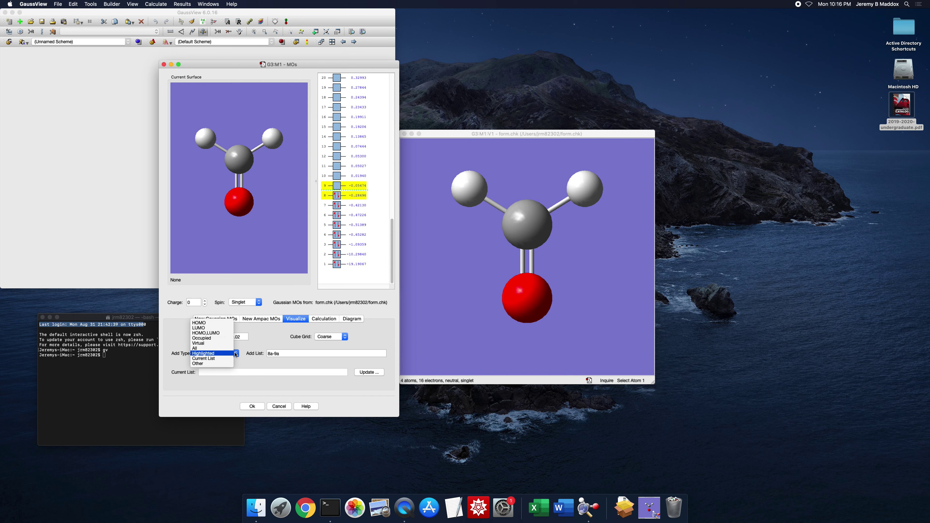
{"action": "left_click", "coordinate": [225, 335]}
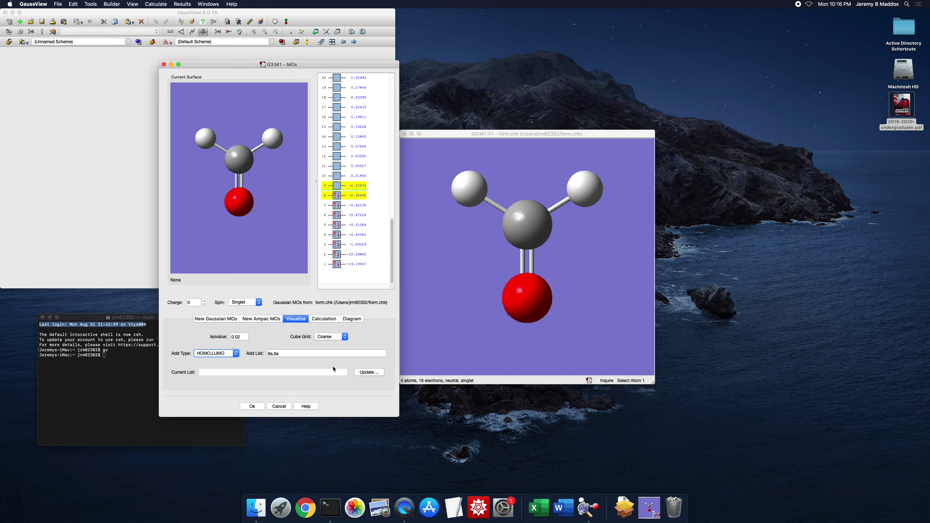
{"action": "left_click", "coordinate": [366, 372]}
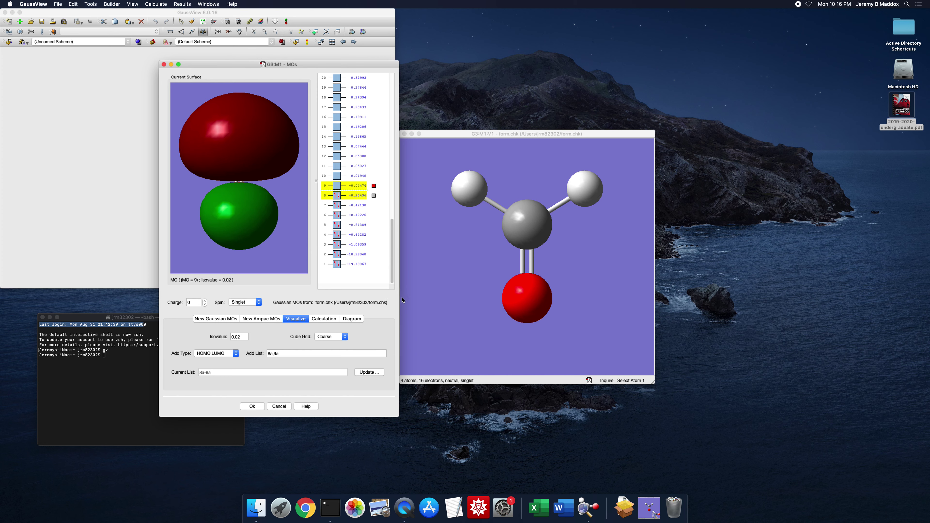
Widen the MO Editor and compare the surfaces of orbitals 8 and 9 from a rotated view, ending on orbital 9.
{"action": "left_click_drag", "start_coordinate": [400, 300], "coordinate": [463, 301]}
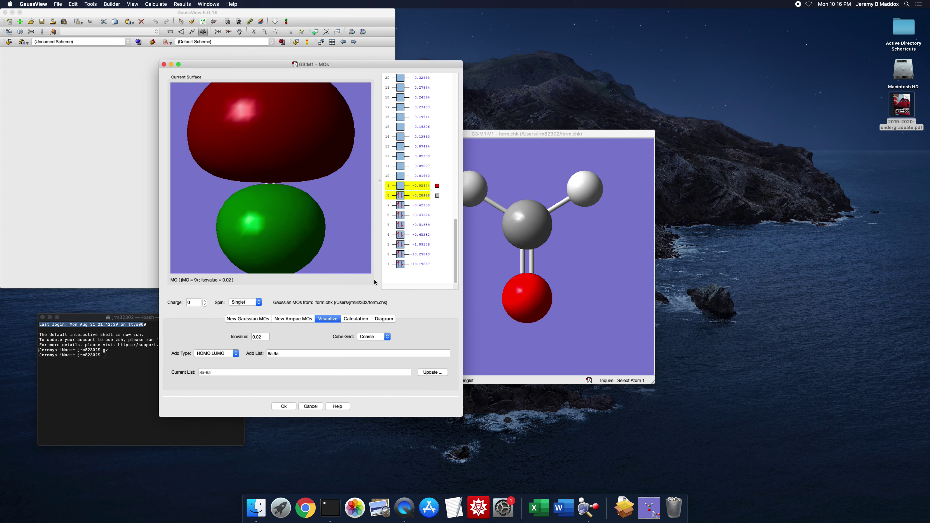
{"action": "left_click_drag", "start_coordinate": [464, 258], "coordinate": [539, 258]}
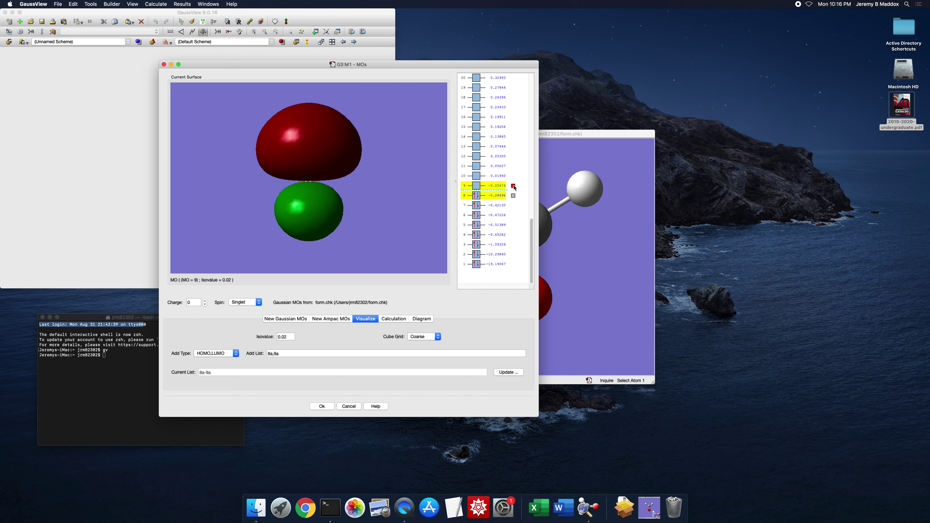
{"action": "left_click", "coordinate": [514, 196]}
{"action": "left_click_drag", "start_coordinate": [402, 231], "coordinate": [394, 204]}
{"action": "left_click", "coordinate": [513, 186]}
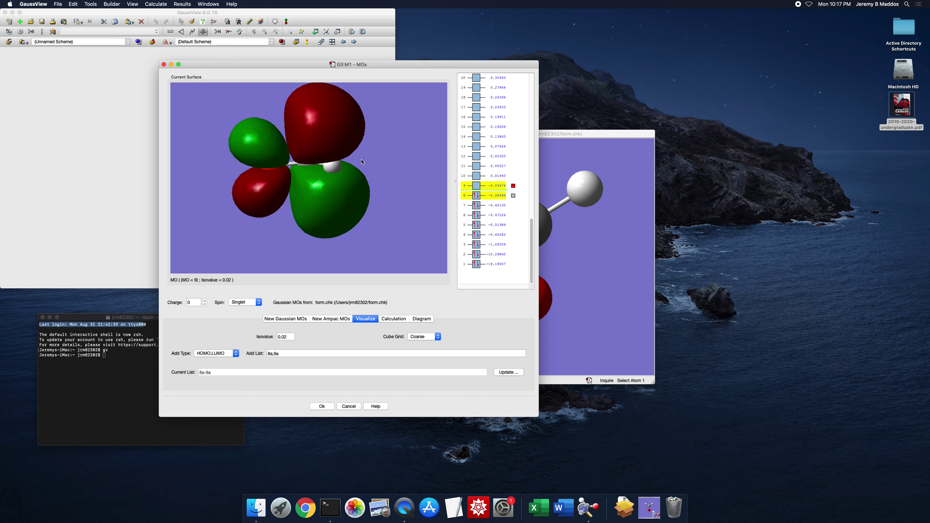
Set the orbital surface format to Transparent in the display format settings of the MO preview.
{"action": "right_click", "coordinate": [400, 162]}
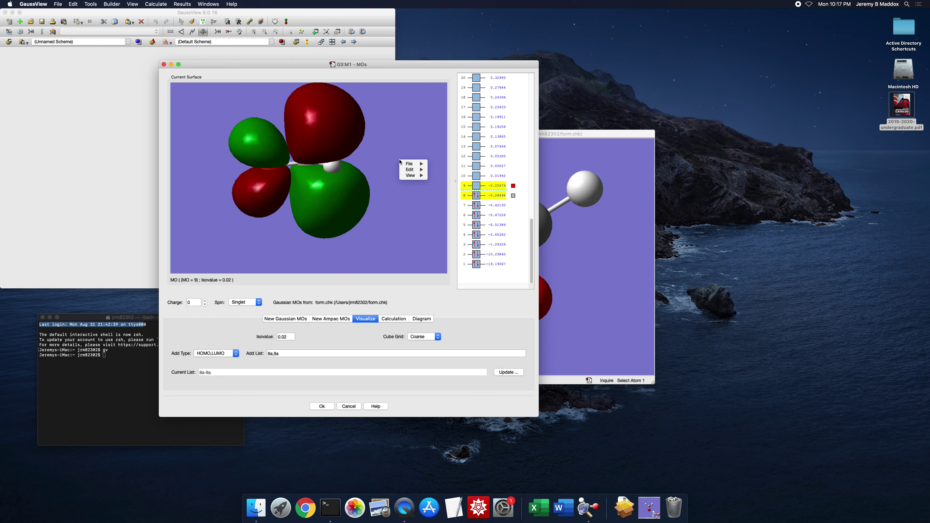
{"action": "mouse_move", "coordinate": [421, 171]}
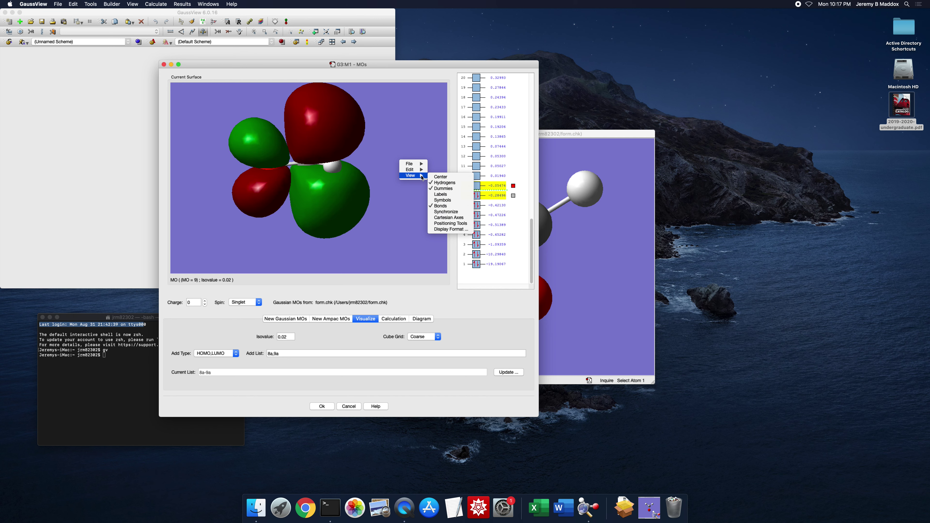
{"action": "left_click", "coordinate": [447, 229]}
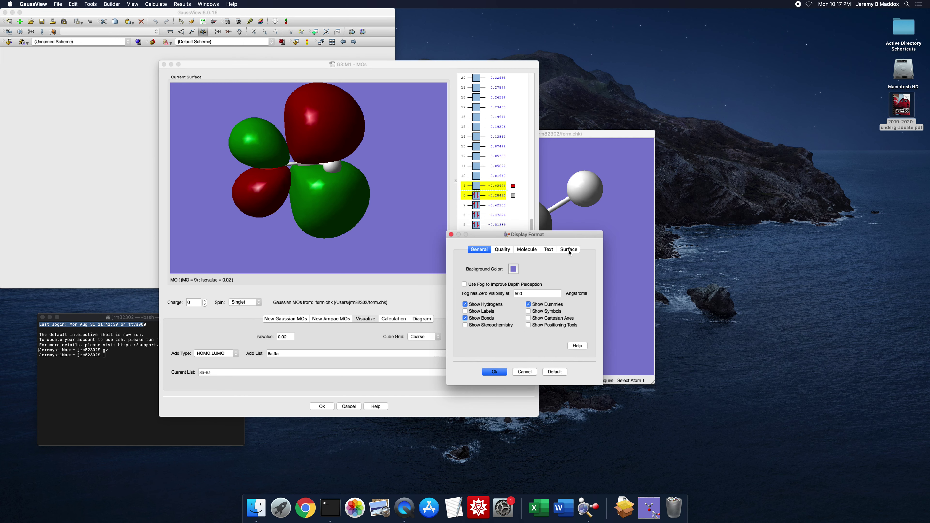
{"action": "left_click", "coordinate": [569, 250]}
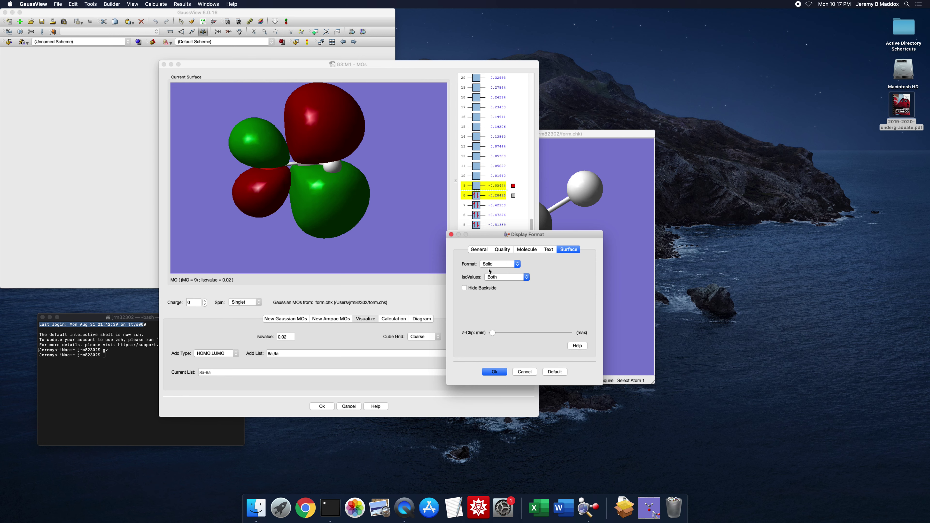
{"action": "left_click_drag", "start_coordinate": [369, 190], "coordinate": [374, 195]}
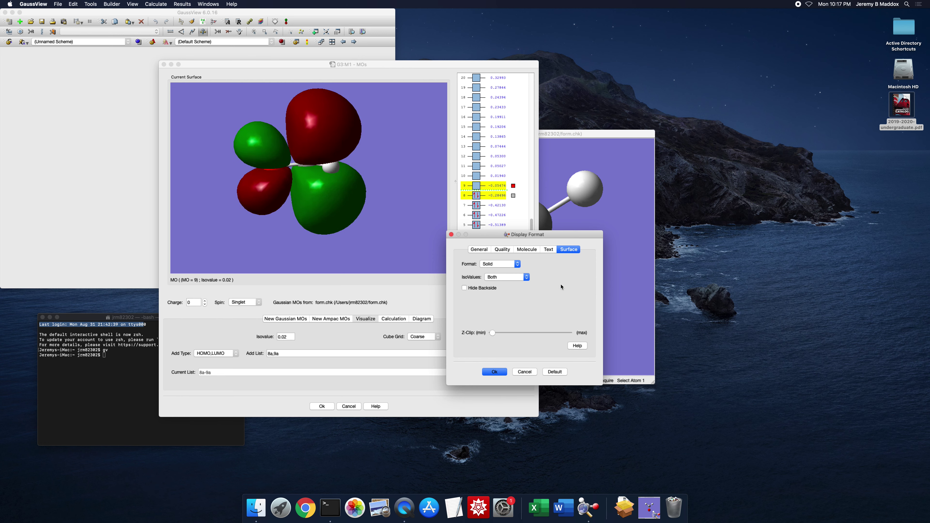
{"action": "left_click", "coordinate": [519, 267]}
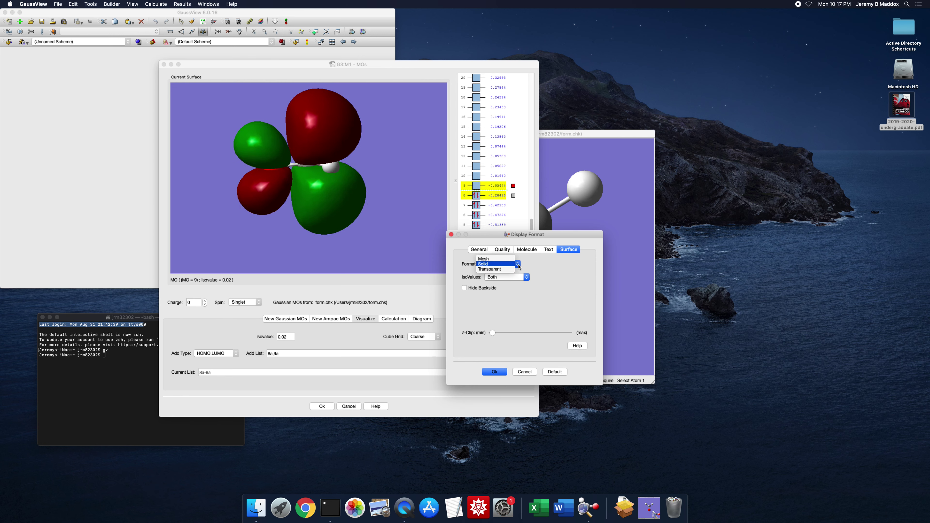
{"action": "left_click", "coordinate": [503, 270]}
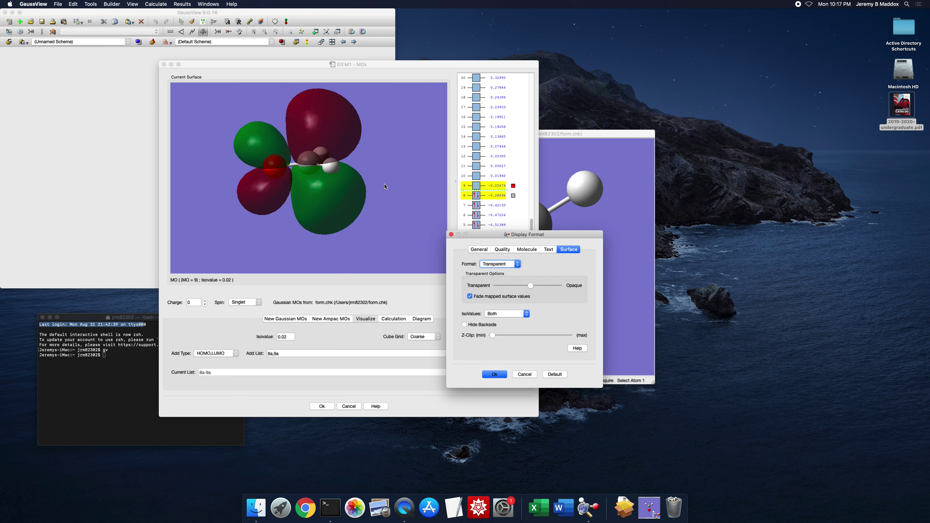
{"action": "left_click", "coordinate": [494, 375]}
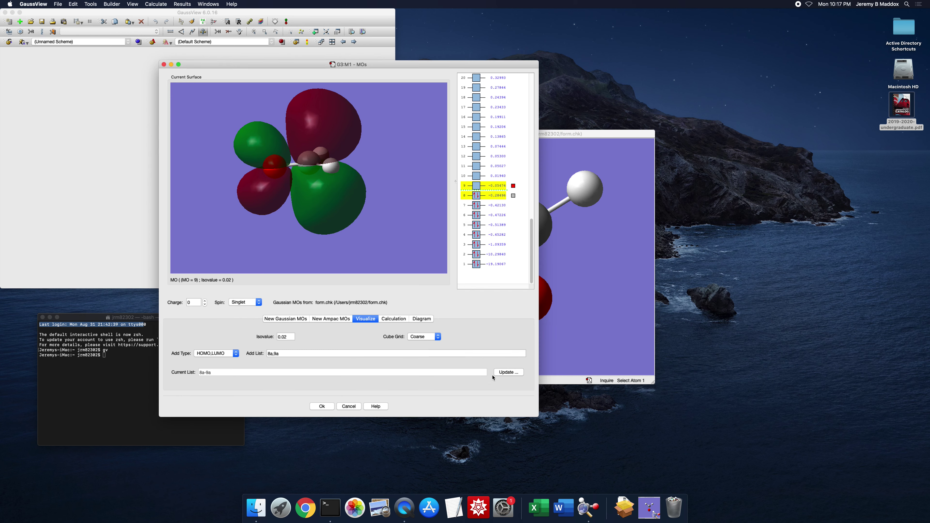
Examine the transparent surfaces of the LUMO (orbital 9) and the HOMO (orbital 8) from several angles.
{"action": "mouse_move", "coordinate": [384, 196]}
{"action": "left_mouse_down"}
{"action": "mouse_move", "coordinate": [388, 239]}
{"action": "mouse_move", "coordinate": [411, 194]}
{"action": "mouse_move", "coordinate": [381, 199]}
{"action": "left_mouse_up"}
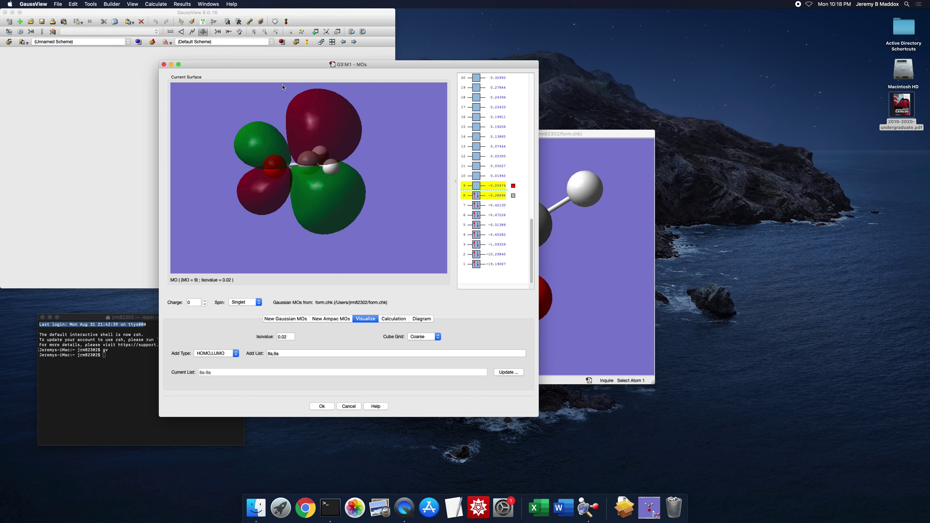
{"action": "left_click_drag", "start_coordinate": [298, 191], "coordinate": [311, 188]}
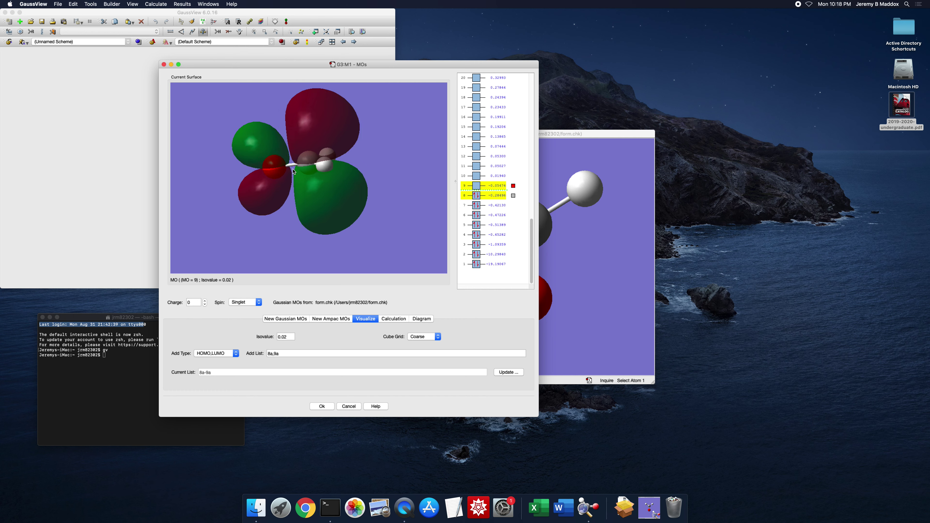
{"action": "mouse_move", "coordinate": [284, 221]}
{"action": "left_mouse_down"}
{"action": "mouse_move", "coordinate": [272, 168]}
{"action": "mouse_move", "coordinate": [267, 198]}
{"action": "mouse_move", "coordinate": [281, 207]}
{"action": "left_mouse_up"}
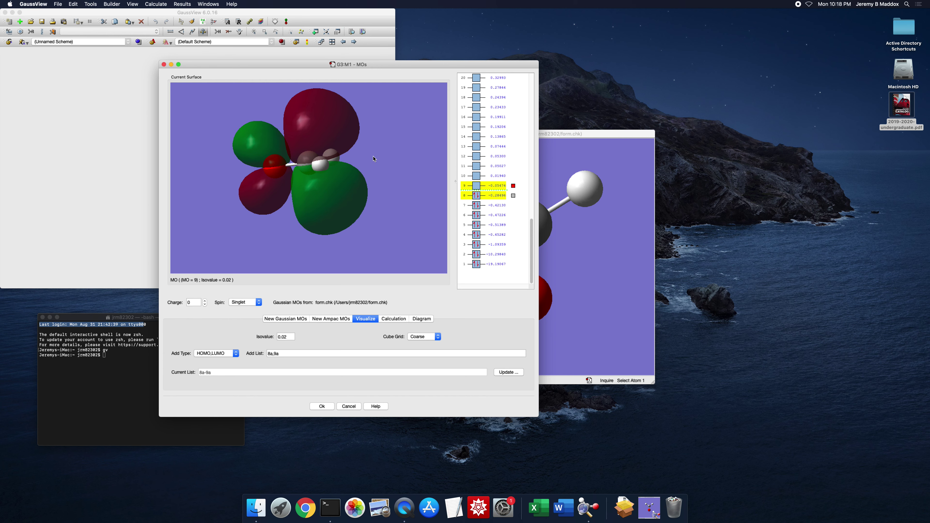
{"action": "left_click_drag", "start_coordinate": [227, 207], "coordinate": [240, 211]}
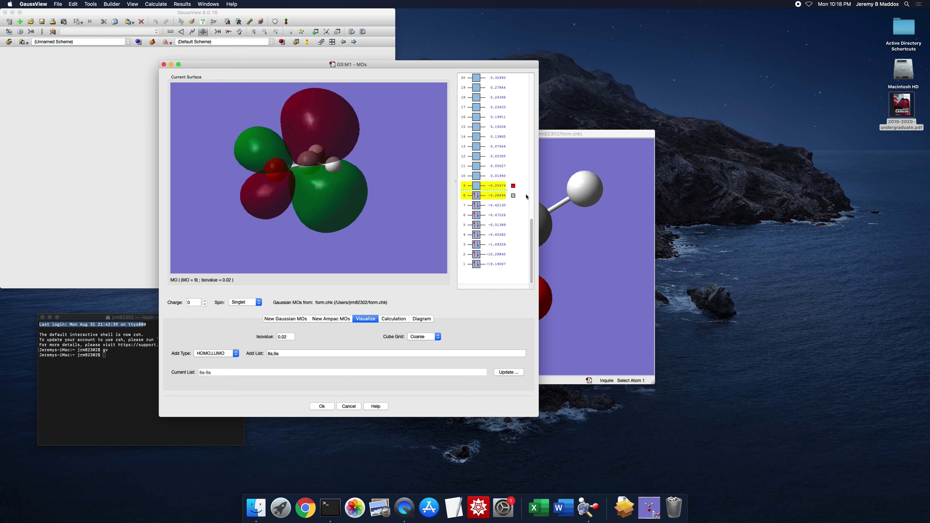
{"action": "left_click", "coordinate": [513, 196]}
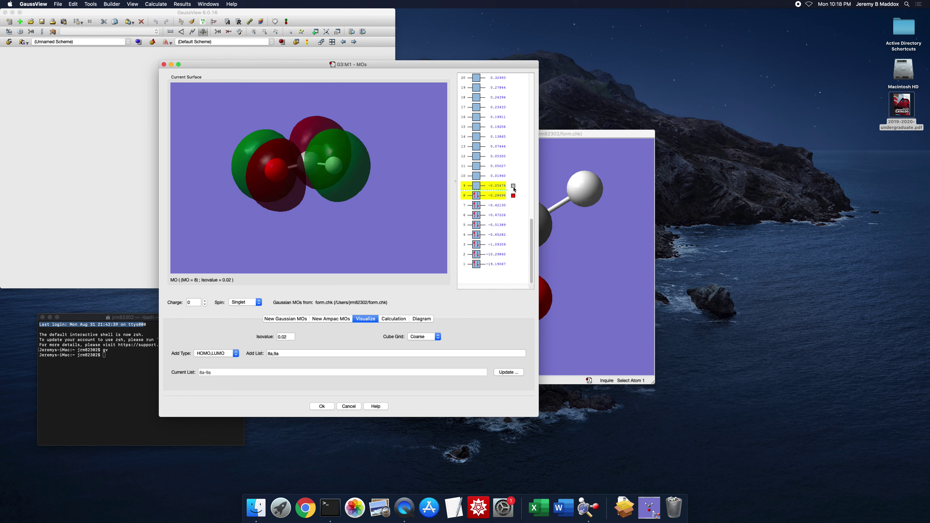
{"action": "left_click_drag", "start_coordinate": [396, 152], "coordinate": [305, 159]}
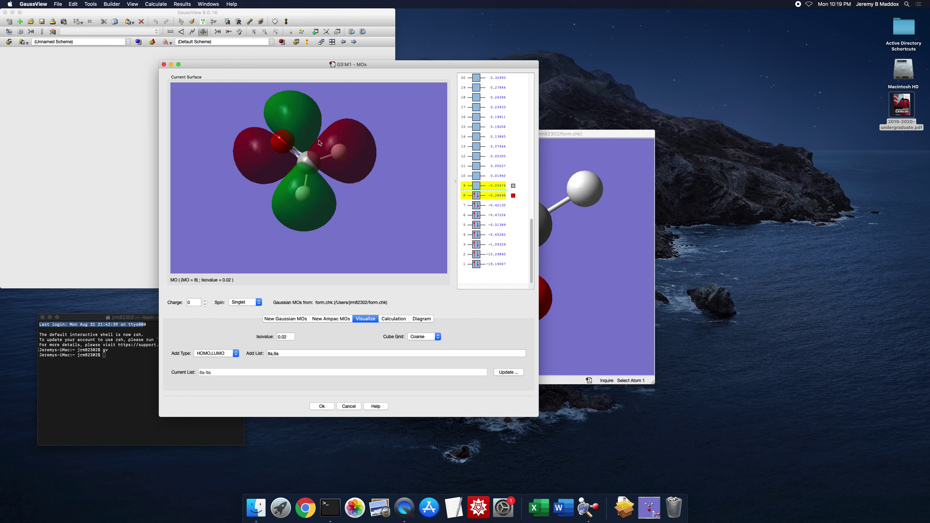
{"action": "left_click_drag", "start_coordinate": [403, 197], "coordinate": [407, 179]}
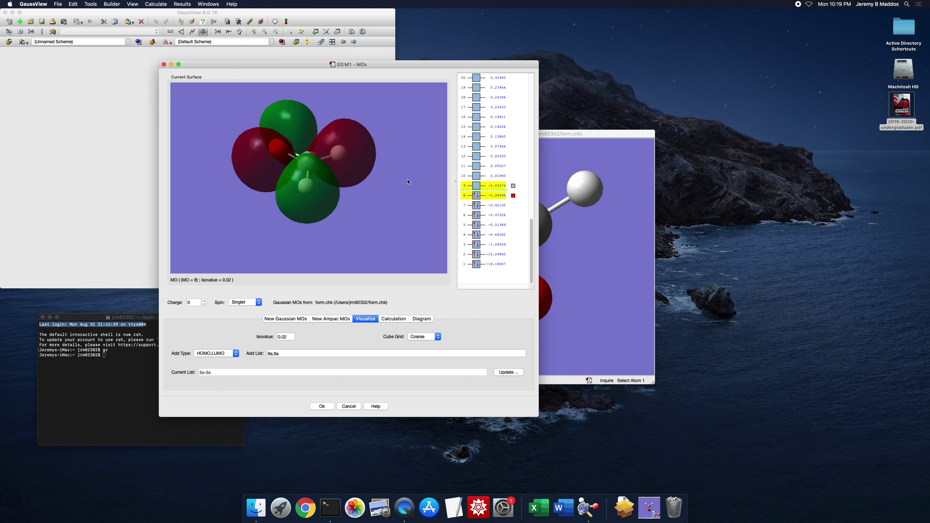
Add orbitals 1 and 2 to the highlighted orbitals, generate their surfaces, and view orbital 1 from another angle.
{"action": "left_click", "coordinate": [497, 265], "text": "super"}
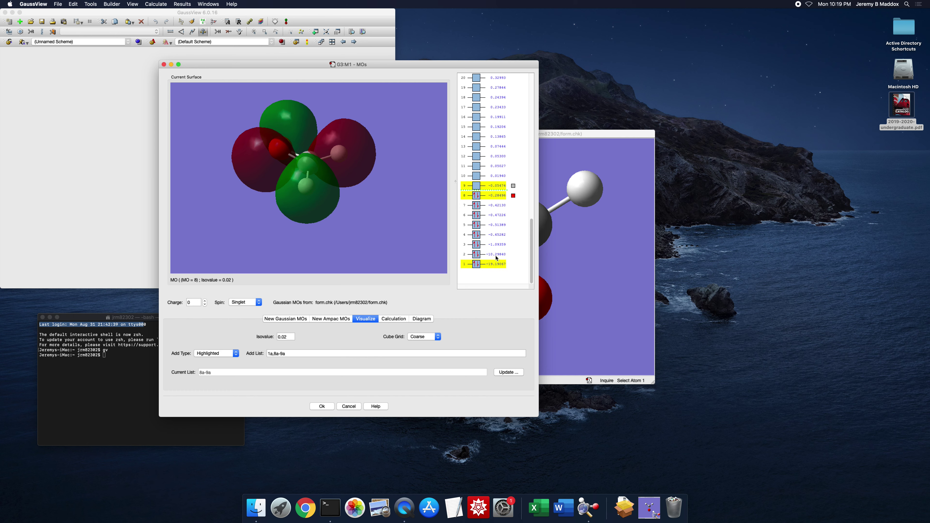
{"action": "left_click", "coordinate": [496, 258], "text": "super"}
{"action": "left_click", "coordinate": [509, 372]}
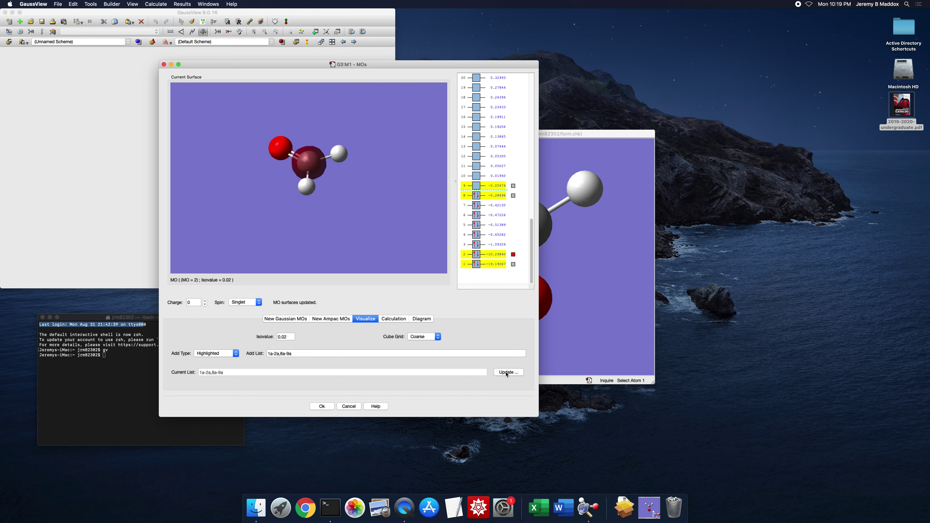
{"action": "left_click", "coordinate": [513, 264]}
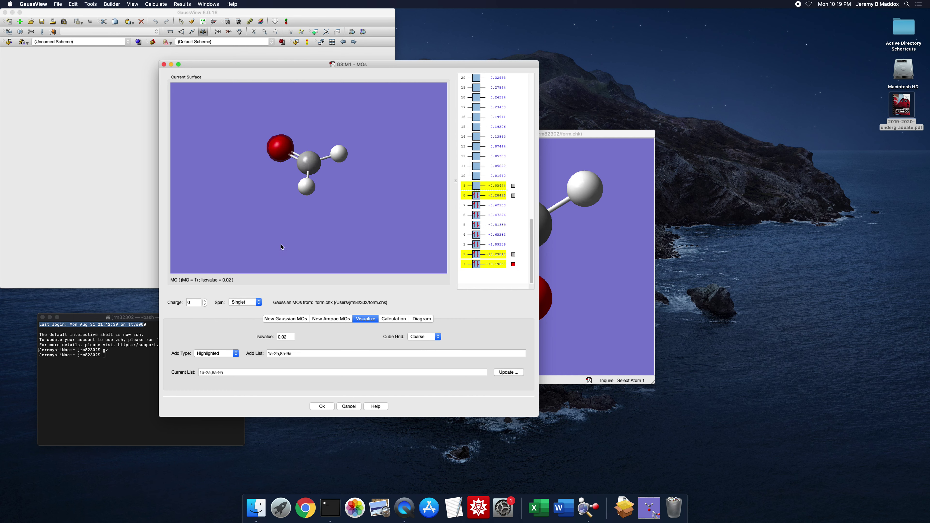
{"action": "left_click_drag", "start_coordinate": [341, 256], "coordinate": [382, 265]}
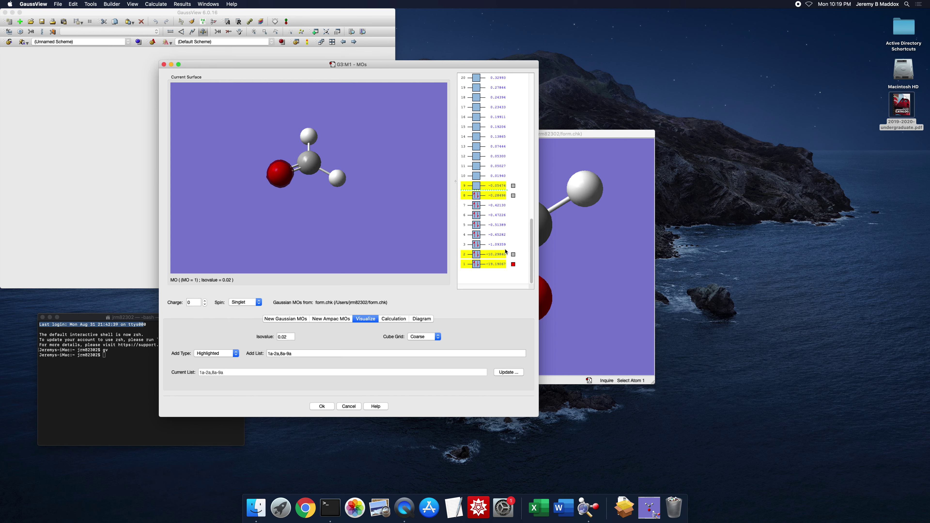
Inspect orbital 2's surface, and add orbitals 3 to 7 to the highlighted orbitals and generate their surfaces.
{"action": "left_click", "coordinate": [513, 254]}
{"action": "left_click_drag", "start_coordinate": [365, 228], "coordinate": [355, 232]}
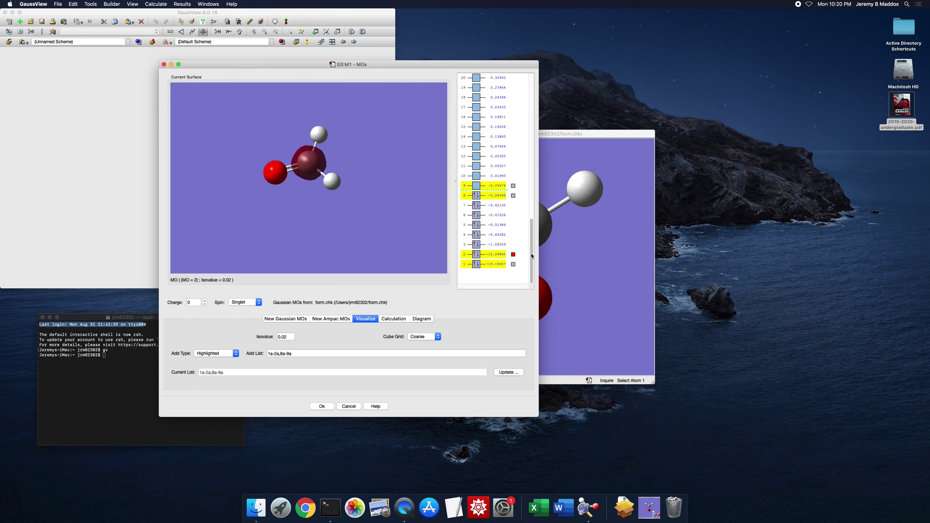
{"action": "left_click", "coordinate": [498, 245]}
{"action": "left_click", "coordinate": [498, 235]}
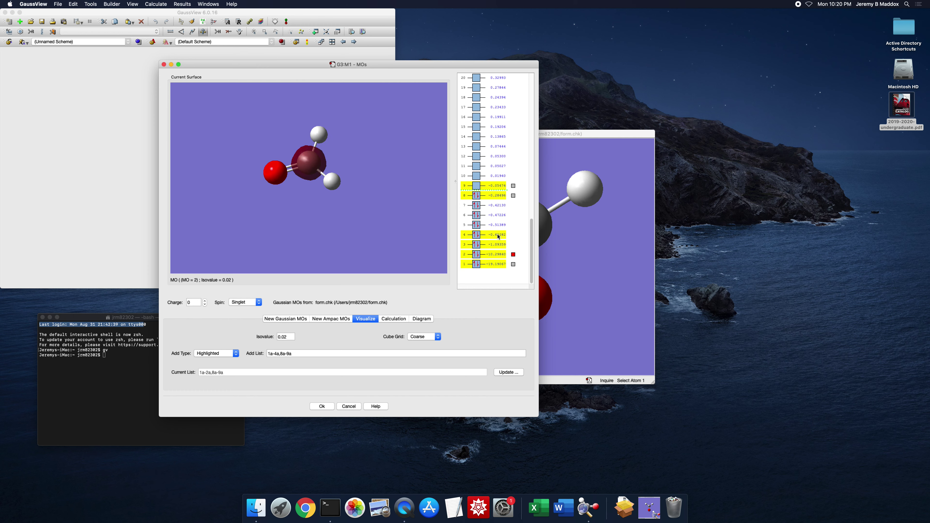
{"action": "left_click", "coordinate": [497, 227]}
{"action": "left_click", "coordinate": [497, 215]}
{"action": "left_click", "coordinate": [497, 205]}
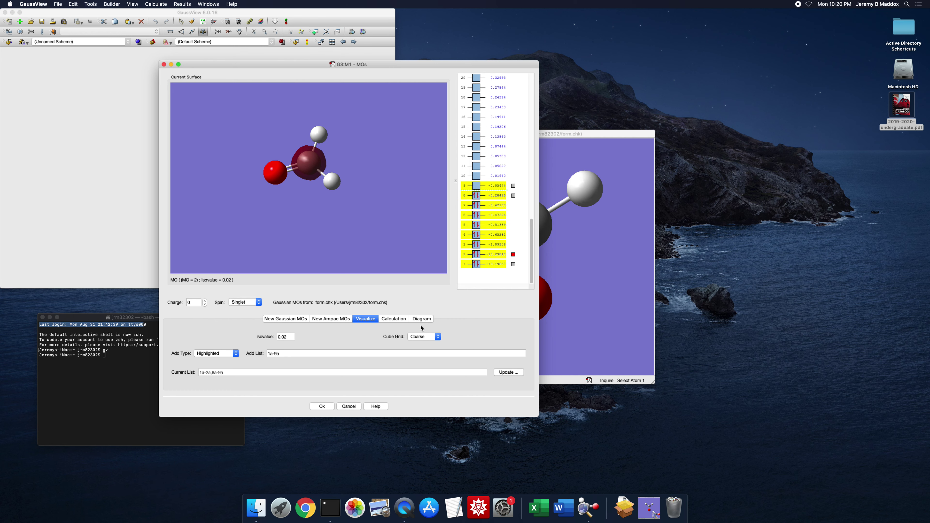
{"action": "left_click", "coordinate": [507, 372]}
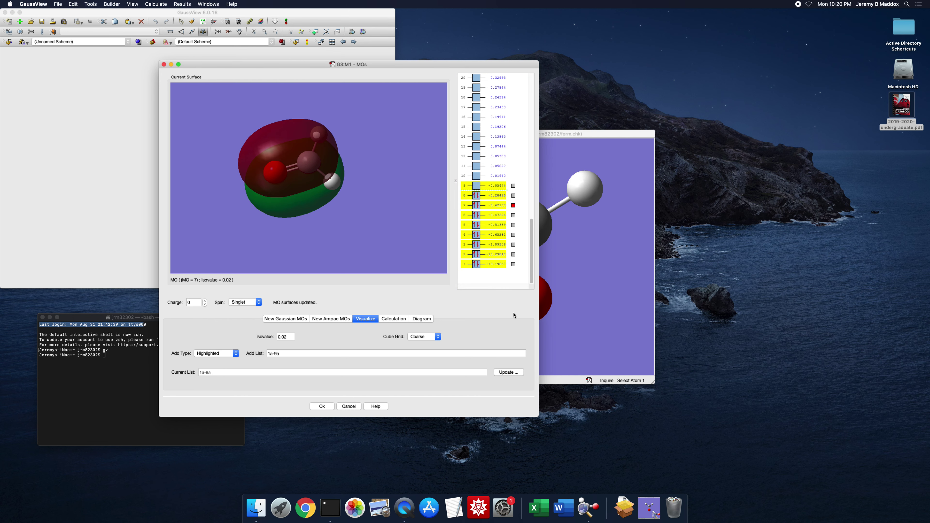
Examine the surfaces of orbitals 3, 4 and 5 one after another, rotating each to see its shape.
{"action": "left_click", "coordinate": [513, 245]}
{"action": "left_click_drag", "start_coordinate": [308, 215], "coordinate": [350, 216]}
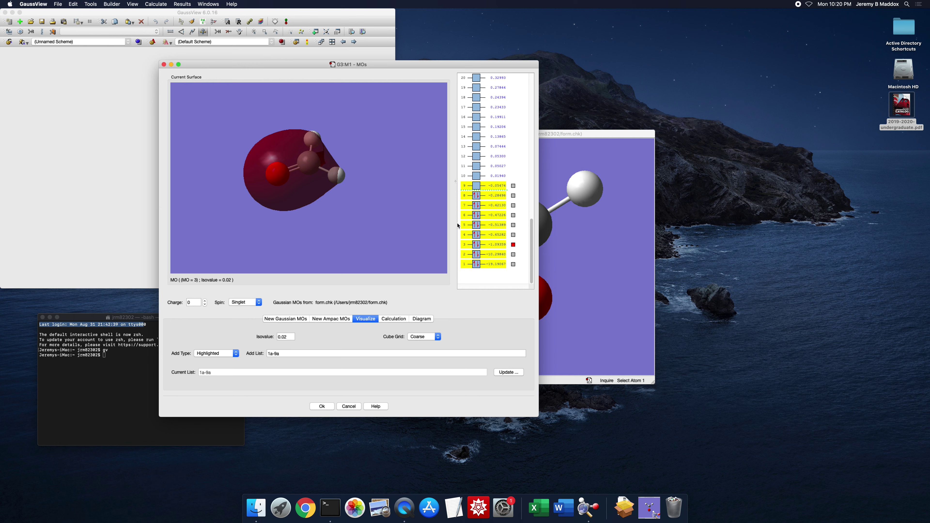
{"action": "left_click", "coordinate": [513, 235]}
{"action": "left_click_drag", "start_coordinate": [395, 230], "coordinate": [391, 249]}
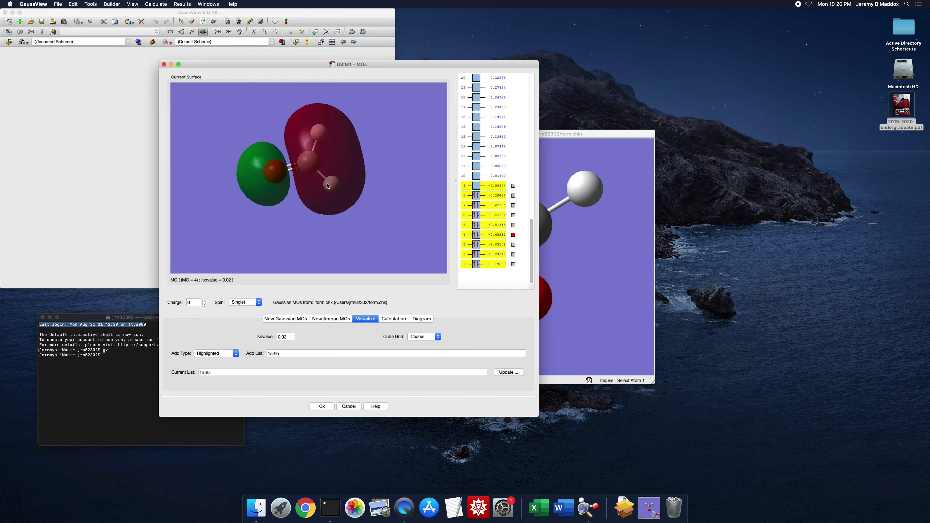
{"action": "left_click", "coordinate": [513, 225]}
{"action": "mouse_move", "coordinate": [397, 230]}
{"action": "left_mouse_down"}
{"action": "mouse_move", "coordinate": [420, 224]}
{"action": "mouse_move", "coordinate": [411, 232]}
{"action": "left_mouse_up"}
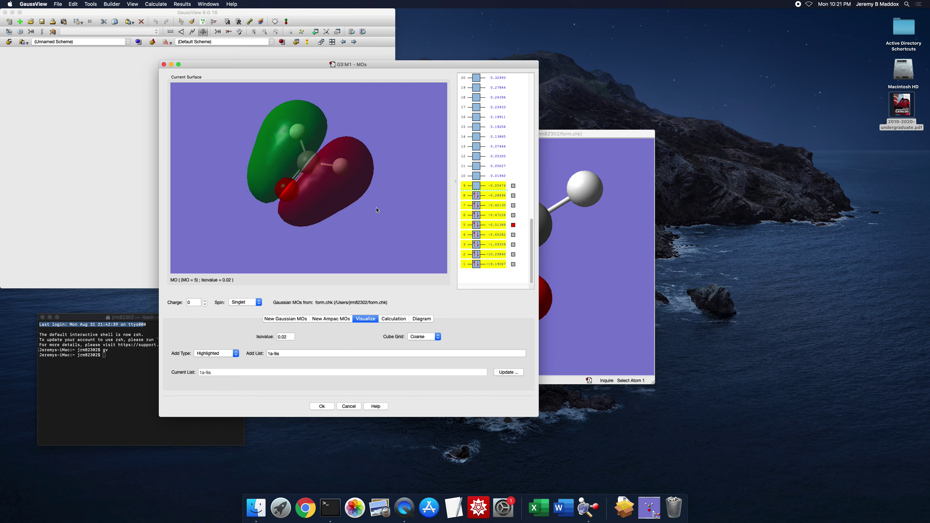
{"action": "mouse_move", "coordinate": [377, 210]}
{"action": "left_mouse_down"}
{"action": "mouse_move", "coordinate": [385, 201]}
{"action": "mouse_move", "coordinate": [385, 209]}
{"action": "left_mouse_up"}
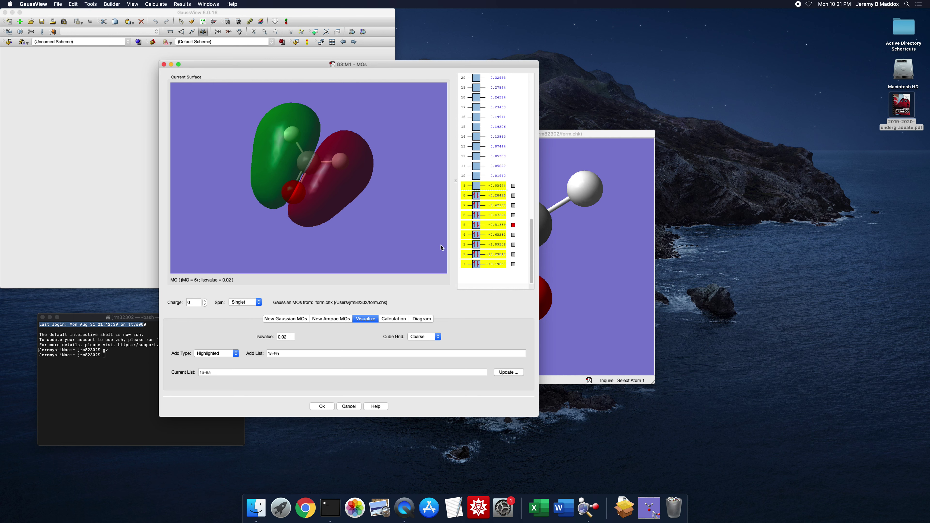
Examine the surfaces of orbitals 6, 7, 8 and 9 in turn, rotating orbitals 6 and 7.
{"action": "left_click", "coordinate": [513, 215]}
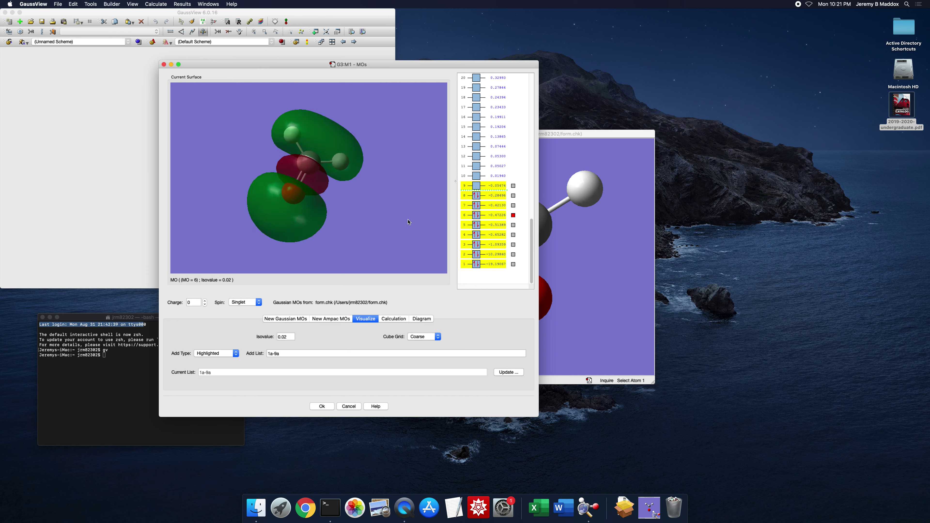
{"action": "mouse_move", "coordinate": [395, 243]}
{"action": "left_mouse_down"}
{"action": "mouse_move", "coordinate": [371, 238]}
{"action": "mouse_move", "coordinate": [374, 225]}
{"action": "mouse_move", "coordinate": [394, 227]}
{"action": "mouse_move", "coordinate": [380, 239]}
{"action": "left_mouse_up"}
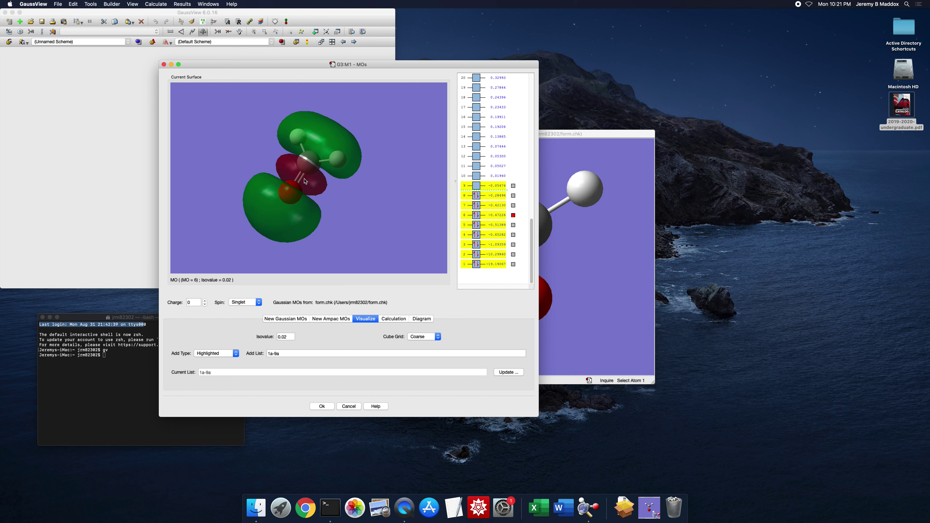
{"action": "mouse_move", "coordinate": [348, 231]}
{"action": "left_mouse_down"}
{"action": "mouse_move", "coordinate": [344, 241]}
{"action": "mouse_move", "coordinate": [358, 235]}
{"action": "left_mouse_up"}
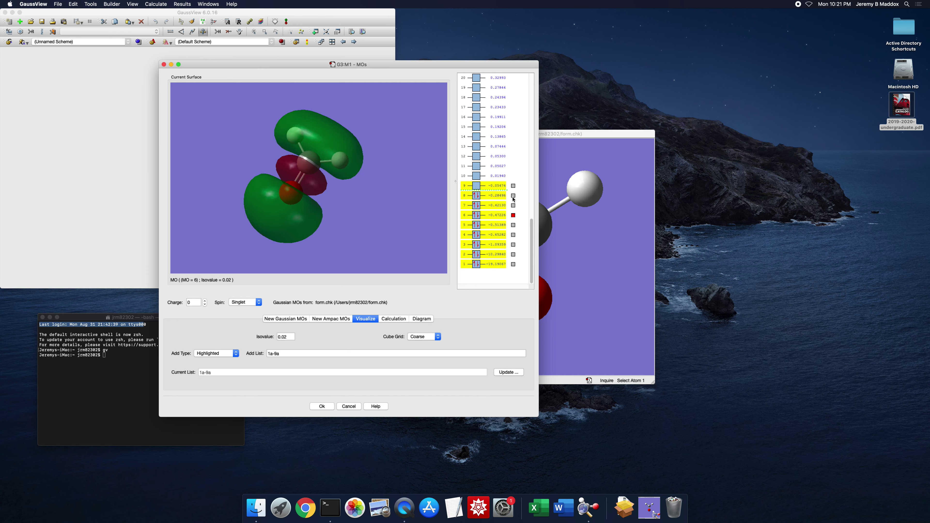
{"action": "left_click", "coordinate": [513, 205]}
{"action": "left_click_drag", "start_coordinate": [388, 196], "coordinate": [367, 195]}
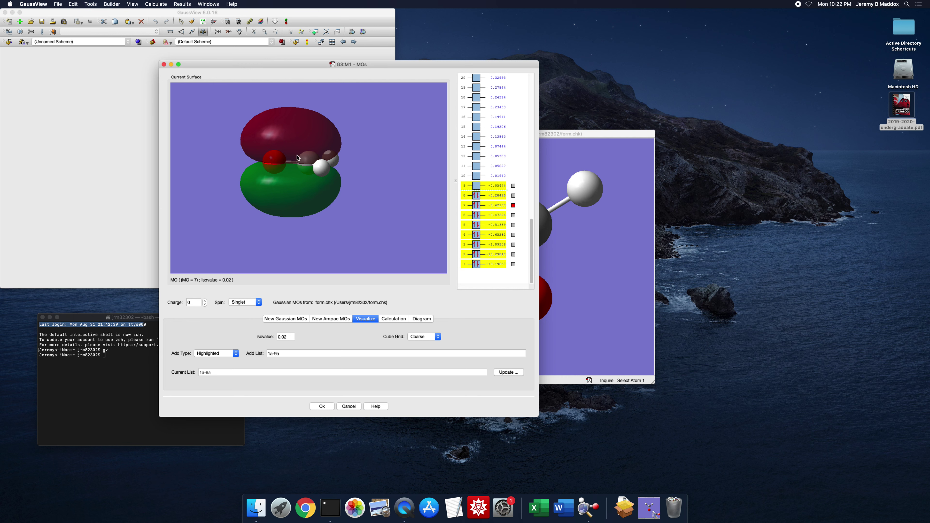
{"action": "left_click", "coordinate": [514, 195]}
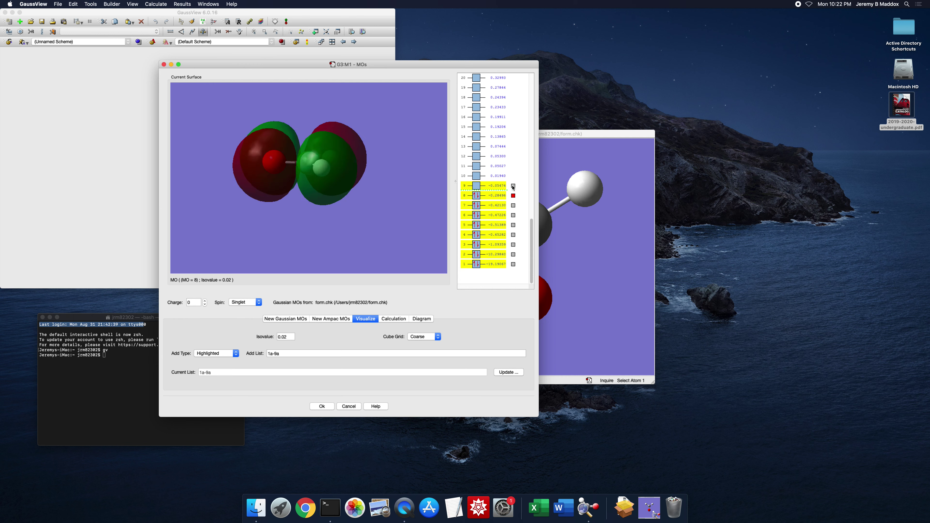
{"action": "left_click", "coordinate": [514, 186]}
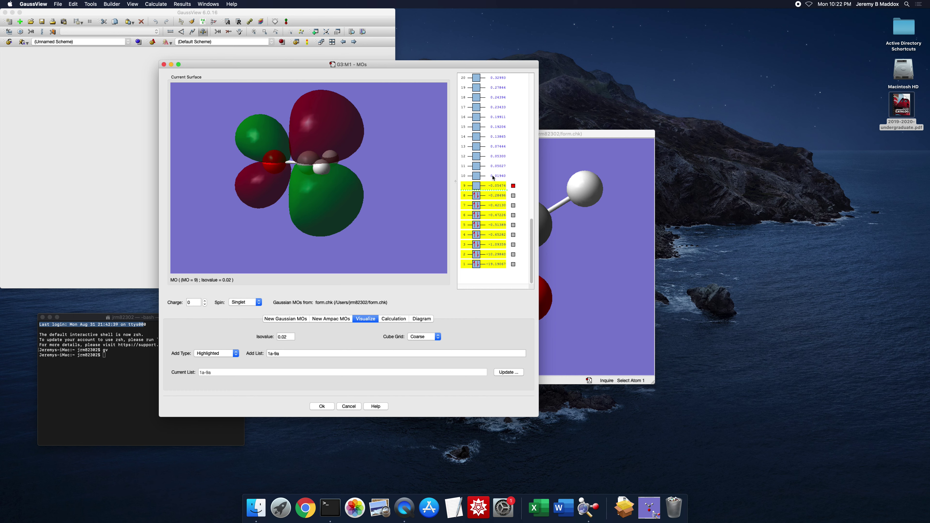
Add orbitals 10 to 12 to the highlighted orbitals, generate their surfaces, and view all of orbital 12 from another angle.
{"action": "left_click_drag", "start_coordinate": [493, 177], "coordinate": [493, 157]}
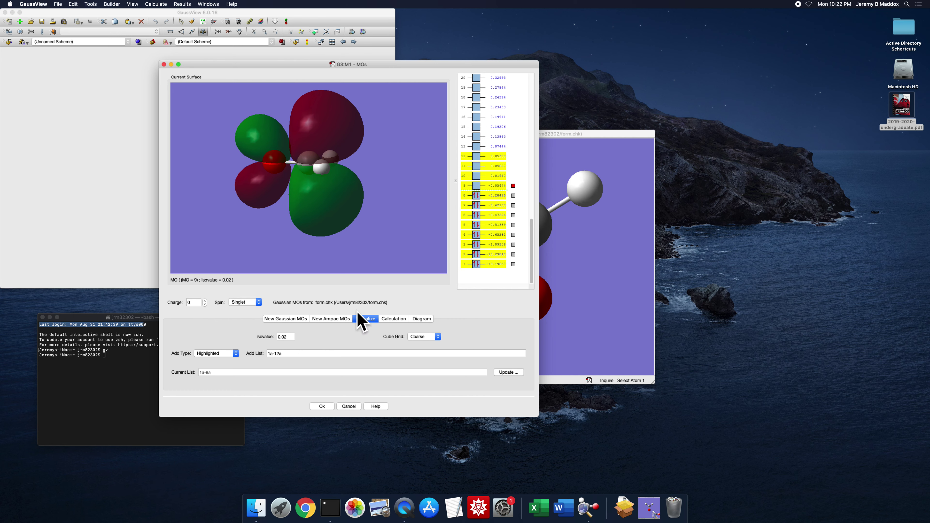
{"action": "left_click", "coordinate": [509, 372]}
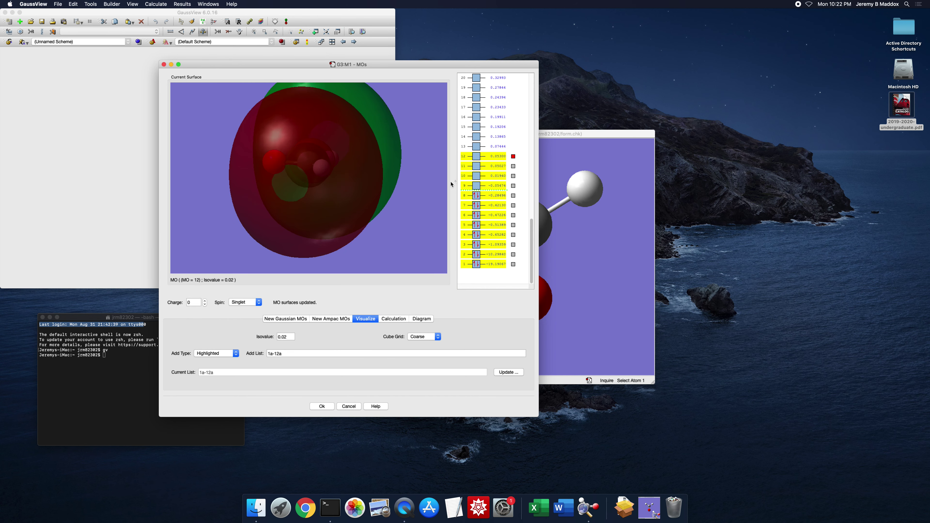
{"action": "mouse_move", "coordinate": [381, 187]}
{"action": "left_mouse_down"}
{"action": "mouse_move", "coordinate": [377, 208]}
{"action": "mouse_move", "coordinate": [375, 193]}
{"action": "left_mouse_up"}
{"action": "scroll", "coordinate": [373, 195], "scroll_direction": "down", "scroll_amount": 5}
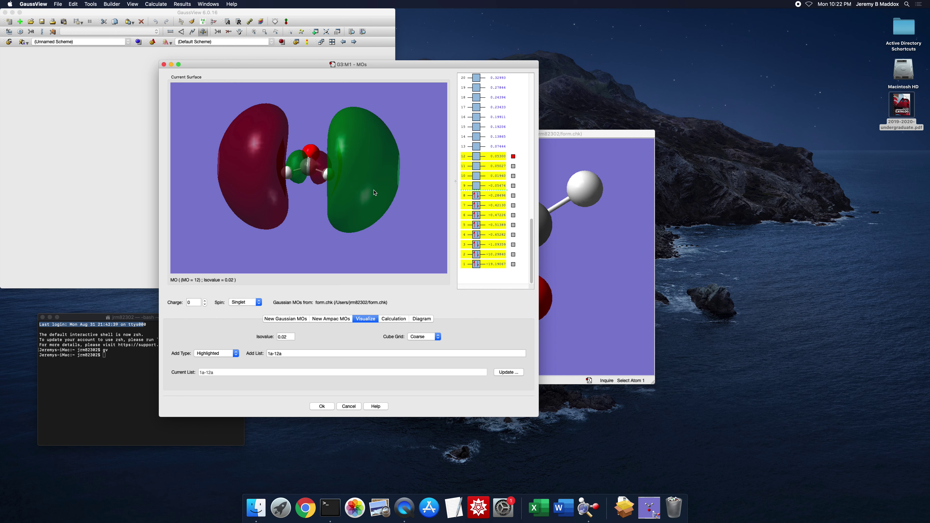
Review the surfaces of orbital 10 and orbitals 9 down to 5 from different angles, and return to orbital 12.
{"action": "left_click", "coordinate": [513, 175]}
{"action": "mouse_move", "coordinate": [404, 207]}
{"action": "left_mouse_down"}
{"action": "mouse_move", "coordinate": [347, 214]}
{"action": "mouse_move", "coordinate": [369, 223]}
{"action": "mouse_move", "coordinate": [394, 198]}
{"action": "left_mouse_up"}
{"action": "left_click", "coordinate": [513, 186]}
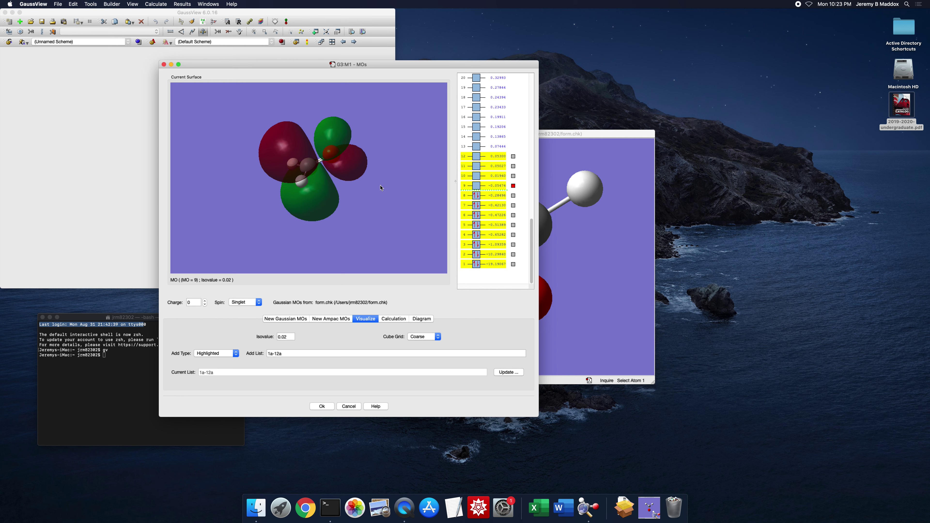
{"action": "left_click_drag", "start_coordinate": [373, 194], "coordinate": [390, 182]}
{"action": "left_click", "coordinate": [514, 196]}
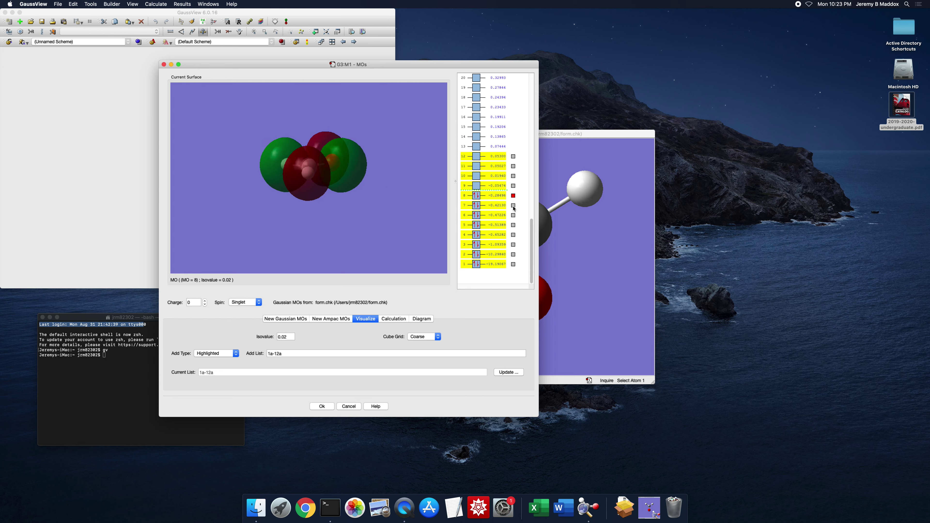
{"action": "left_click", "coordinate": [513, 205]}
{"action": "left_click", "coordinate": [513, 215]}
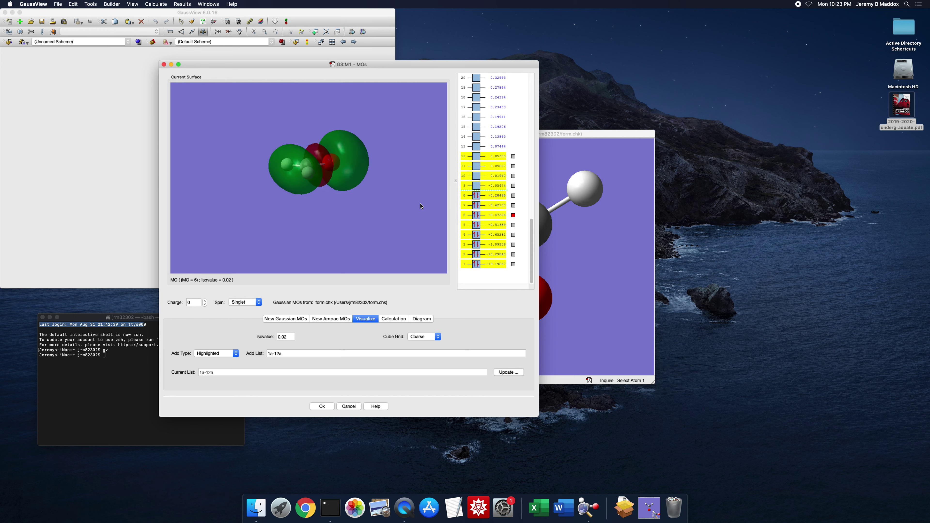
{"action": "left_click", "coordinate": [513, 225]}
{"action": "left_click_drag", "start_coordinate": [384, 206], "coordinate": [378, 234]}
{"action": "left_click", "coordinate": [513, 156]}
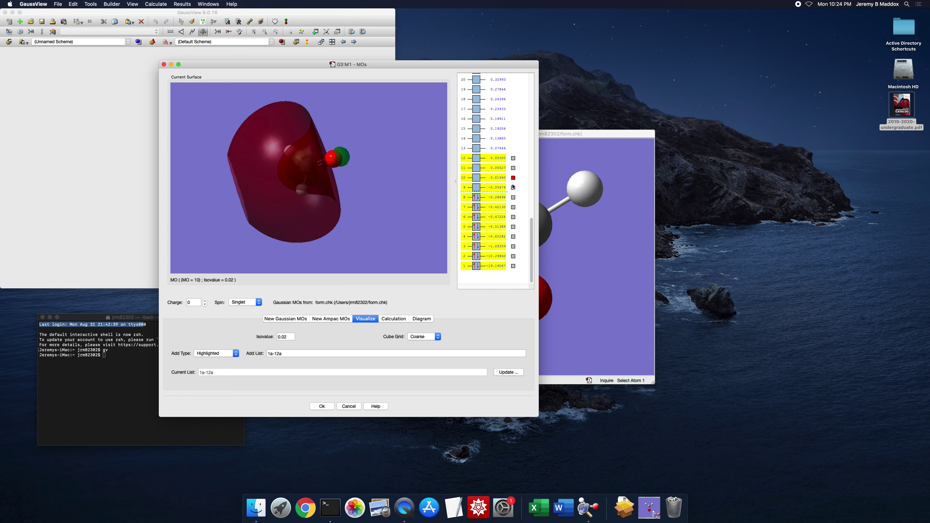
Compare the surfaces of orbitals 9 and 7 in a side-on view of the molecular plane.
{"action": "left_click", "coordinate": [513, 186]}
{"action": "left_click_drag", "start_coordinate": [356, 205], "coordinate": [351, 191]}
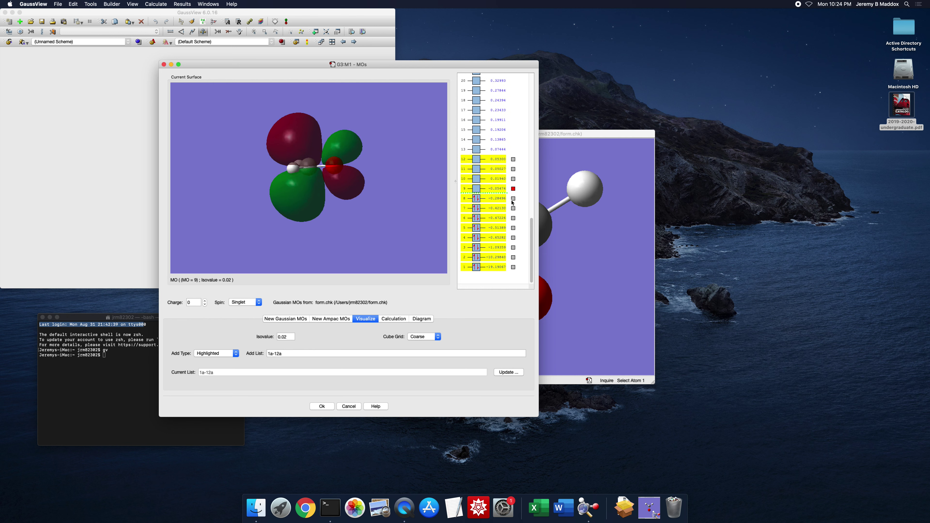
{"action": "left_click", "coordinate": [513, 208]}
{"action": "scroll", "coordinate": [418, 212], "scroll_direction": "down", "scroll_amount": 1}
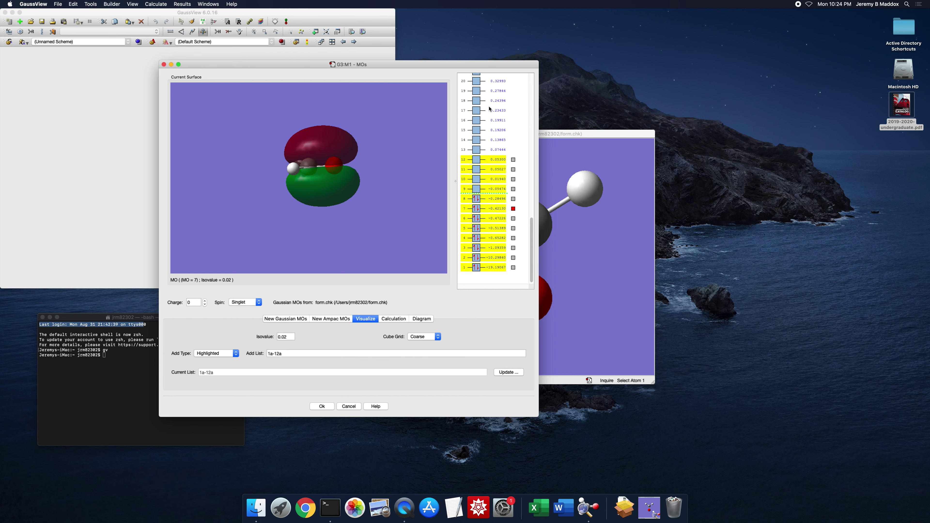
Frame orbital 7 enlarged and edge-on in the preview, and narrow the MO Editor window.
{"action": "scroll", "coordinate": [394, 187], "scroll_direction": "up", "scroll_amount": 5}
{"action": "scroll", "coordinate": [394, 187], "scroll_direction": "up", "scroll_amount": 3}
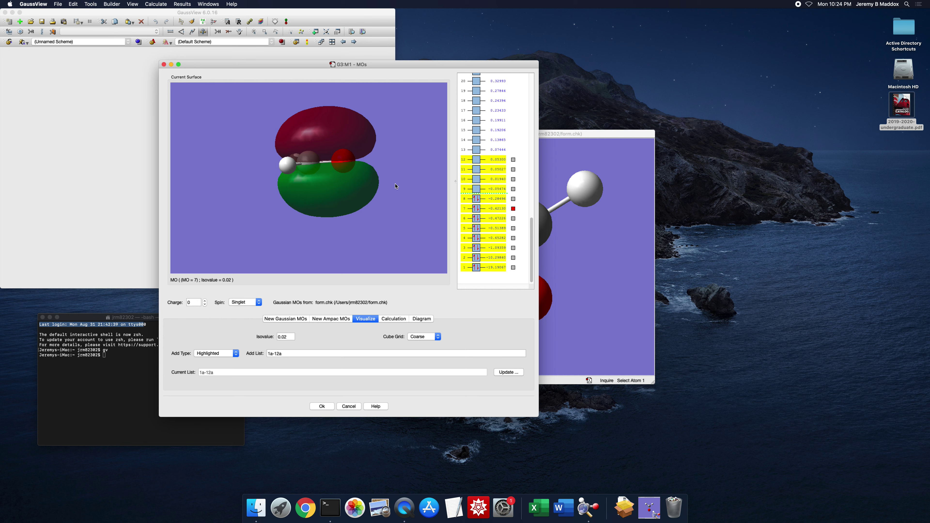
{"action": "left_click_drag", "start_coordinate": [394, 185], "coordinate": [397, 184]}
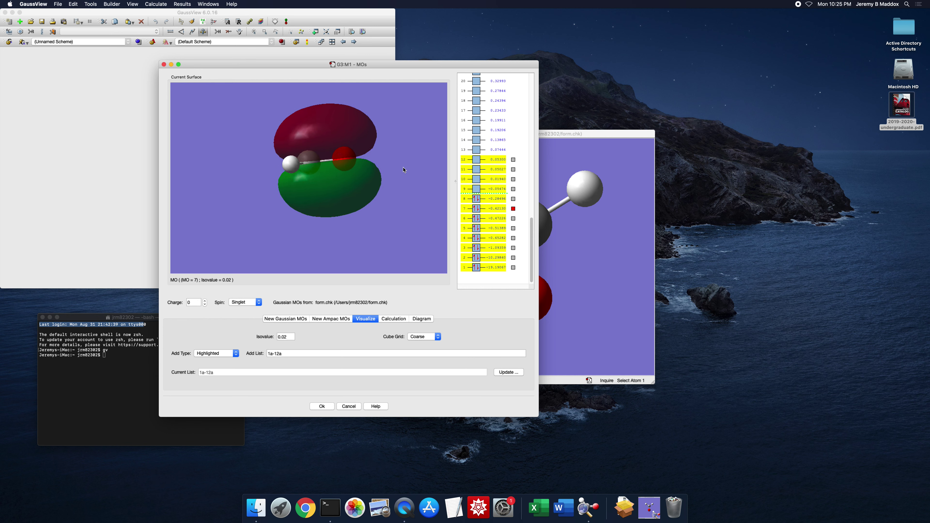
{"action": "left_click_drag", "start_coordinate": [405, 165], "coordinate": [407, 166]}
{"action": "right_click_drag", "start_coordinate": [408, 169], "coordinate": [408, 177]}
{"action": "left_click_drag", "start_coordinate": [538, 251], "coordinate": [451, 251]}
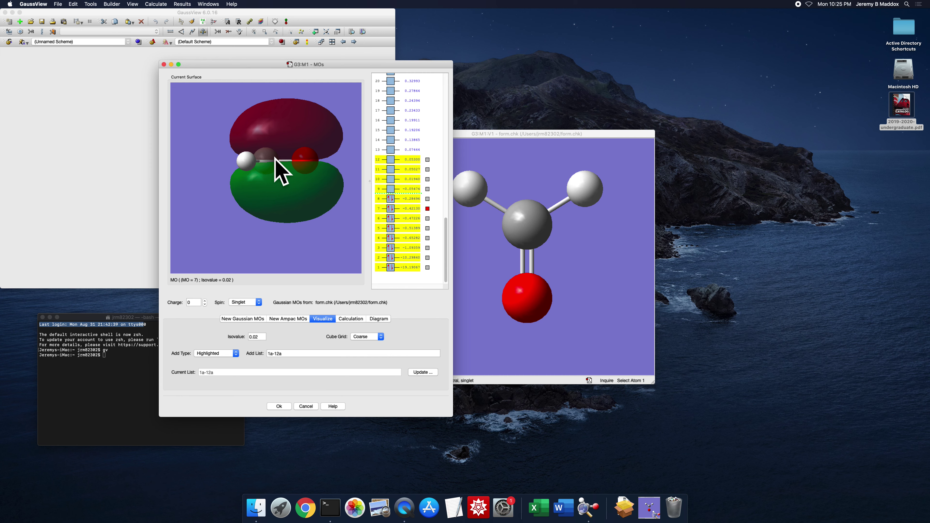
Open the image-saving settings for the orbital 7 surface and review the file list, file save, background color and UI options.
{"action": "right_click", "coordinate": [333, 238]}
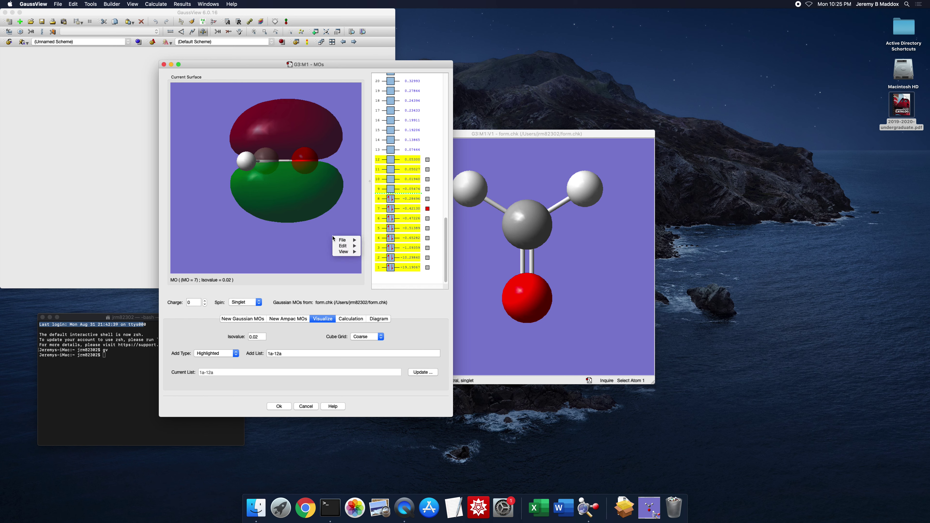
{"action": "mouse_move", "coordinate": [337, 241]}
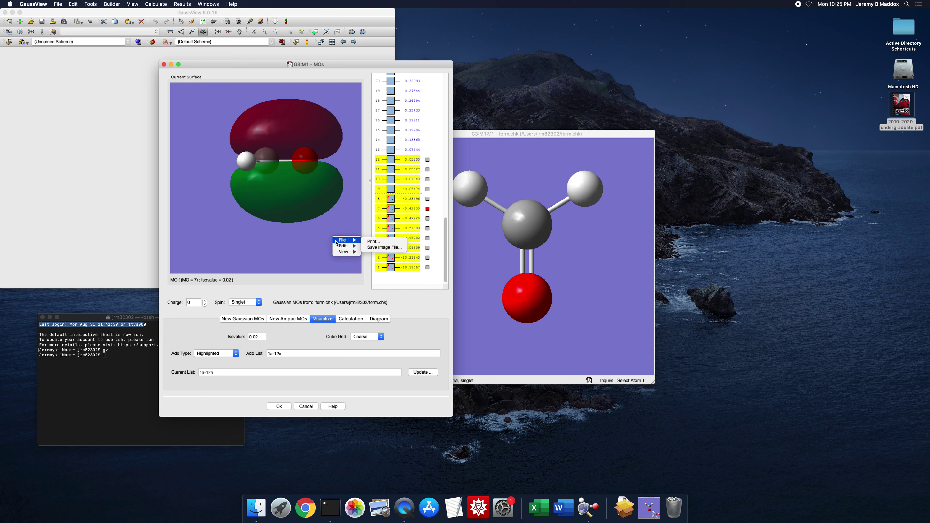
{"action": "left_click", "coordinate": [374, 249]}
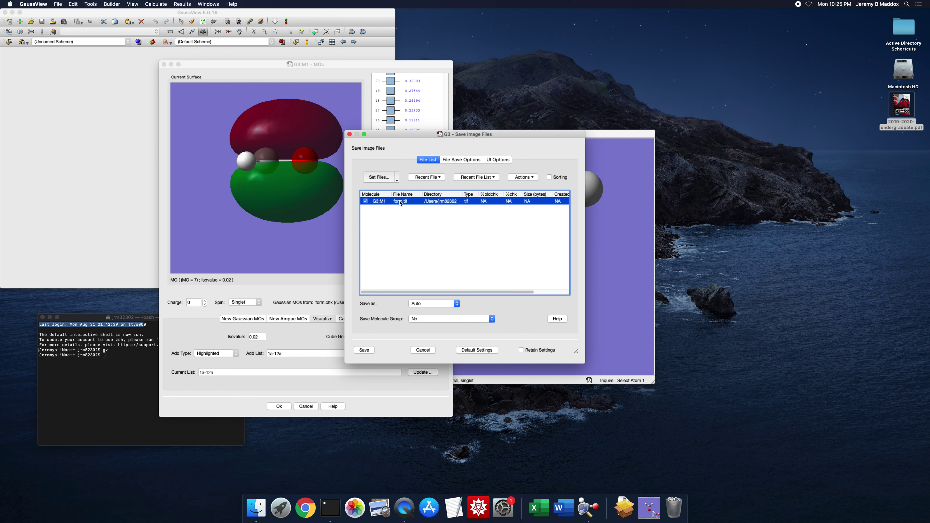
{"action": "left_click", "coordinate": [478, 178]}
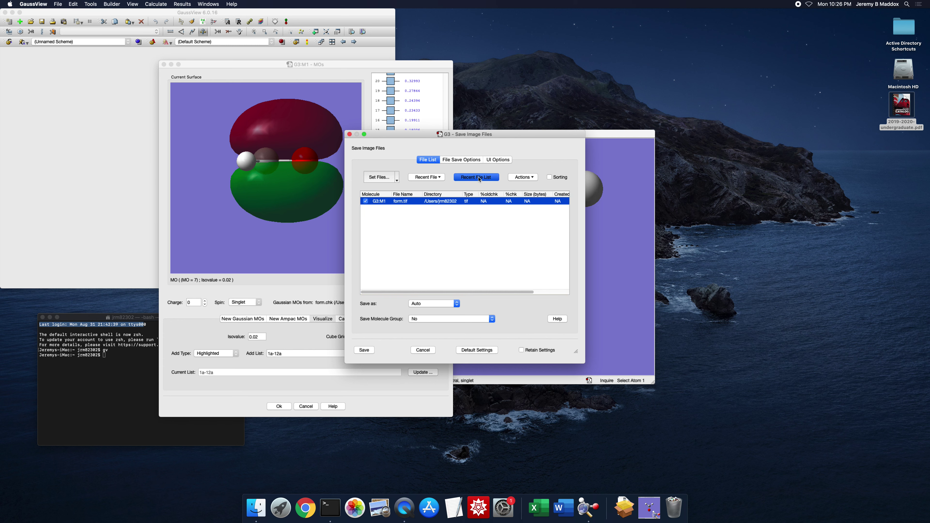
{"action": "left_click", "coordinate": [495, 179]}
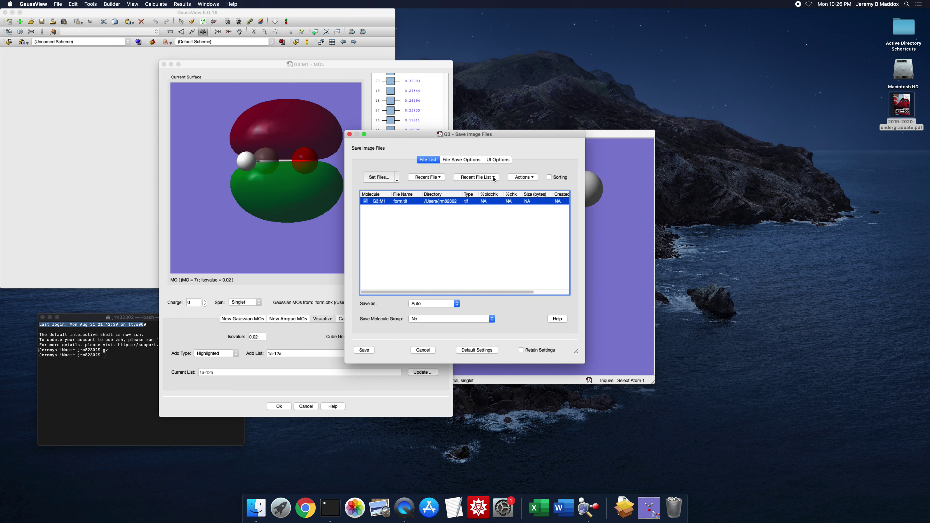
{"action": "left_click", "coordinate": [459, 161]}
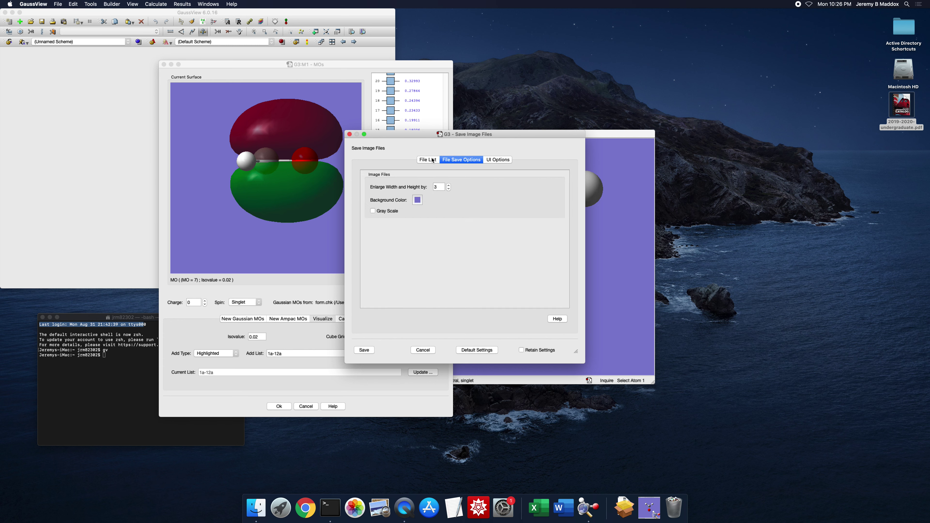
{"action": "left_click", "coordinate": [430, 160]}
{"action": "left_click", "coordinate": [454, 161]}
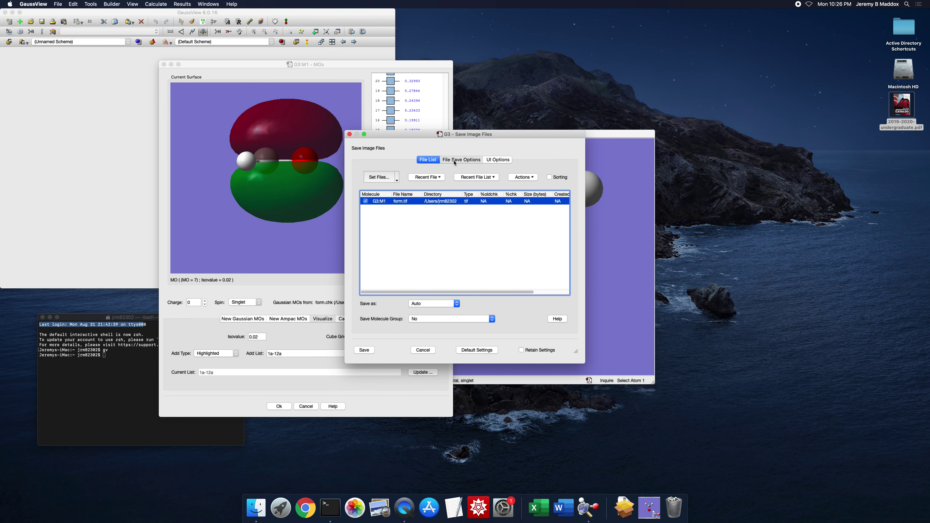
{"action": "left_click", "coordinate": [427, 161]}
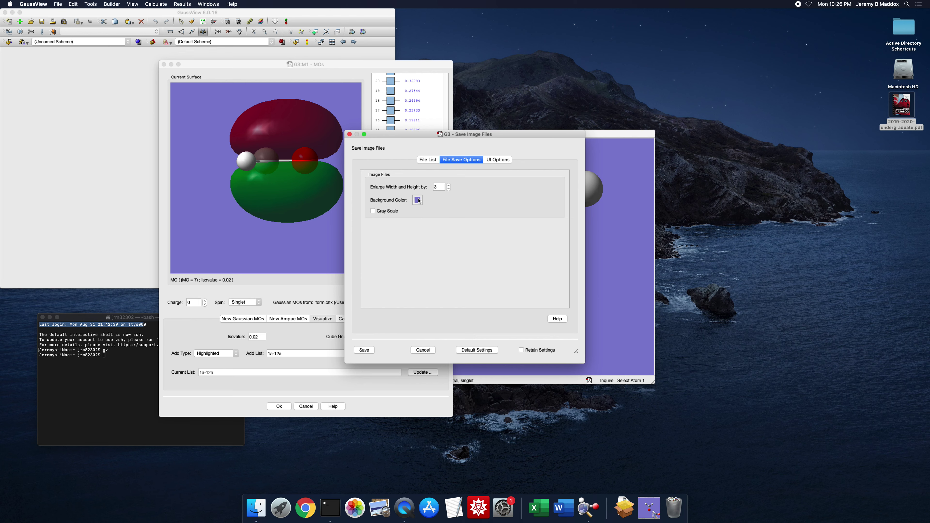
{"action": "left_click", "coordinate": [417, 200]}
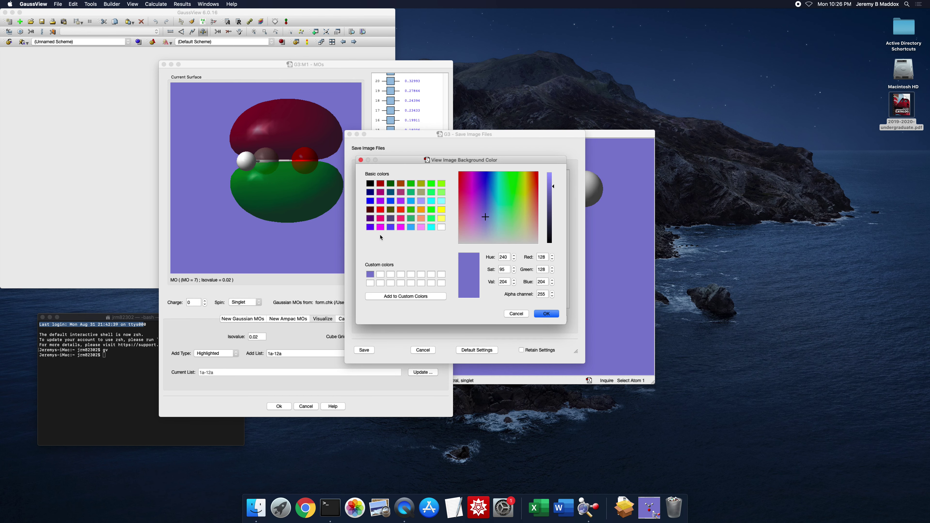
{"action": "left_click", "coordinate": [519, 316]}
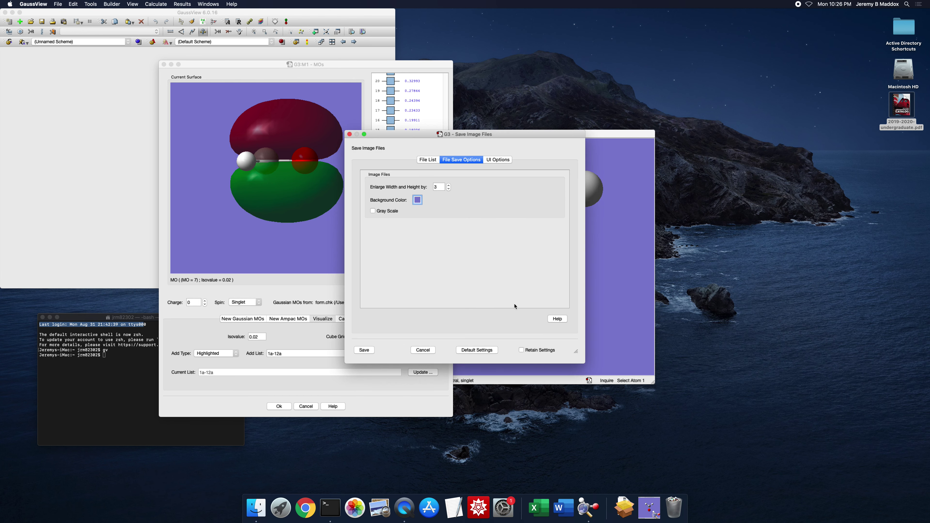
{"action": "left_click", "coordinate": [427, 160]}
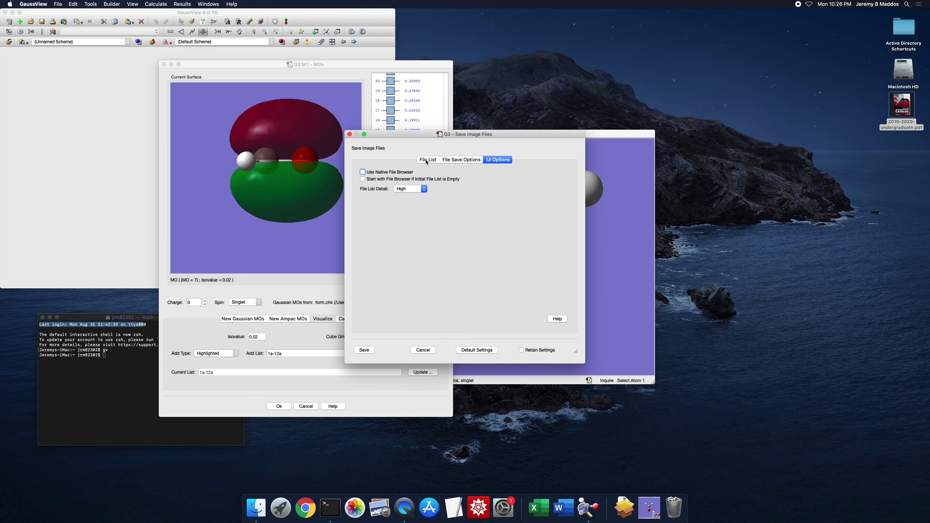
{"action": "left_click", "coordinate": [428, 160]}
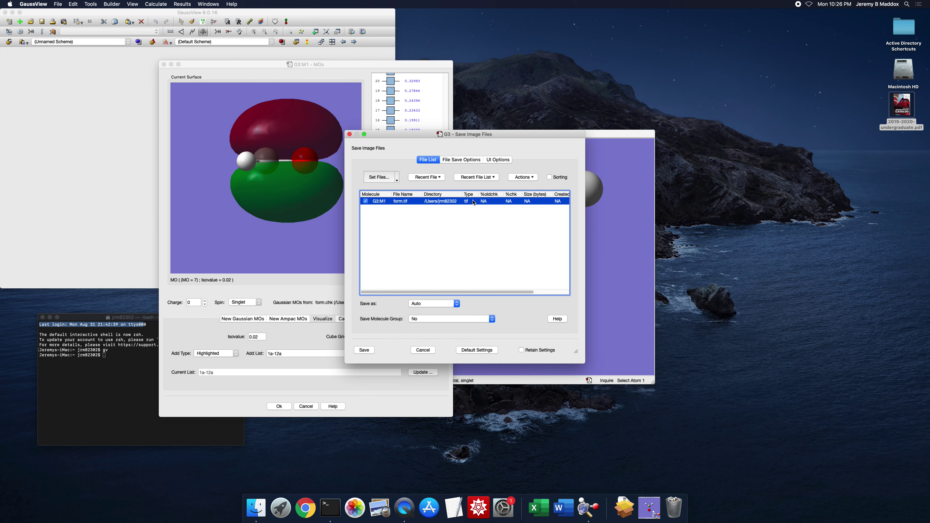
Save the orbital 7 image as form.tif, and check the saved file from the home folder in Finder at full size.
{"action": "left_click", "coordinate": [367, 352]}
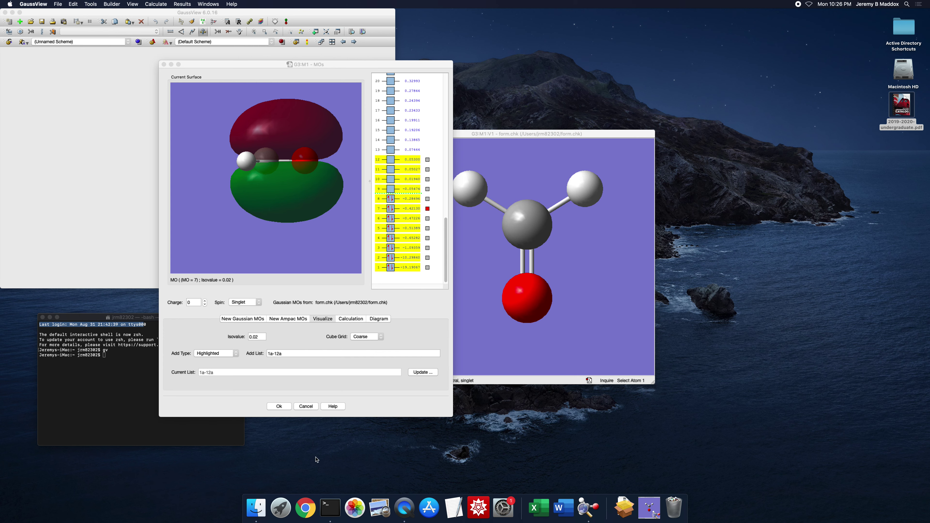
{"action": "left_click", "coordinate": [256, 508]}
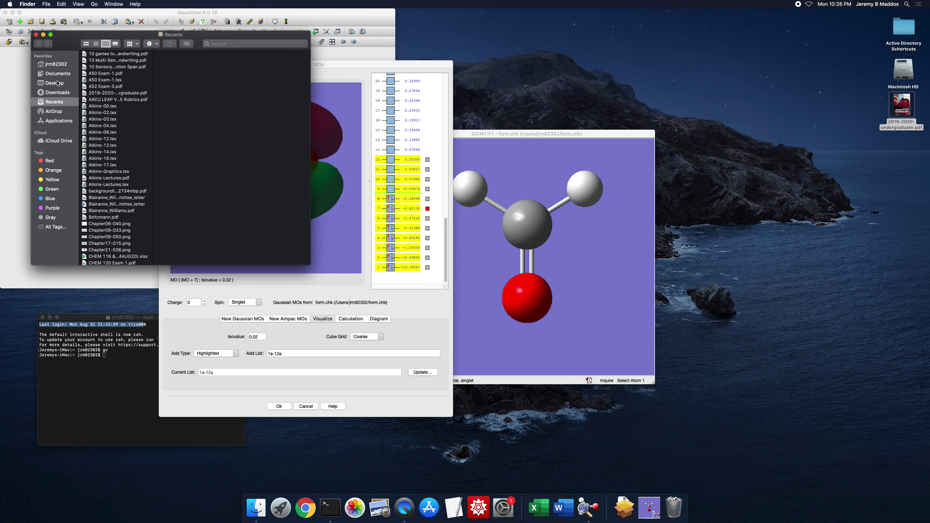
{"action": "left_click", "coordinate": [55, 65]}
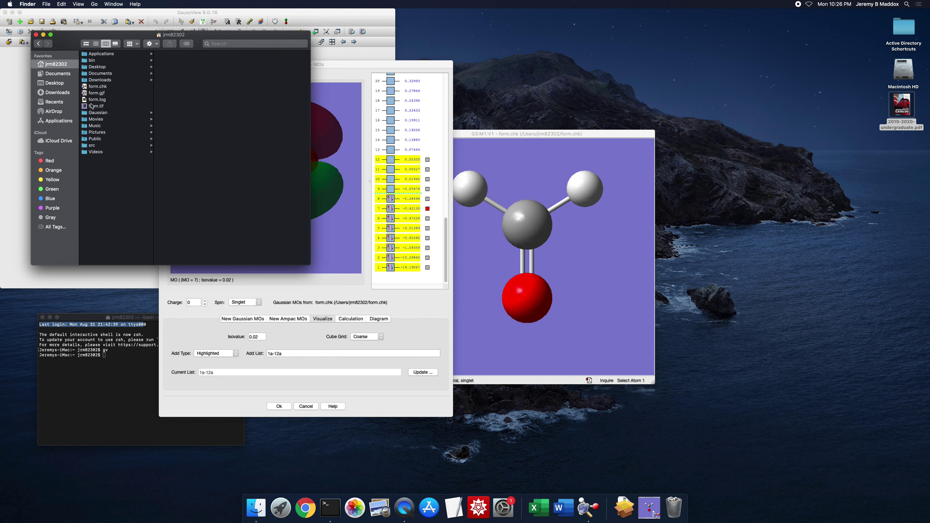
{"action": "left_click", "coordinate": [94, 106]}
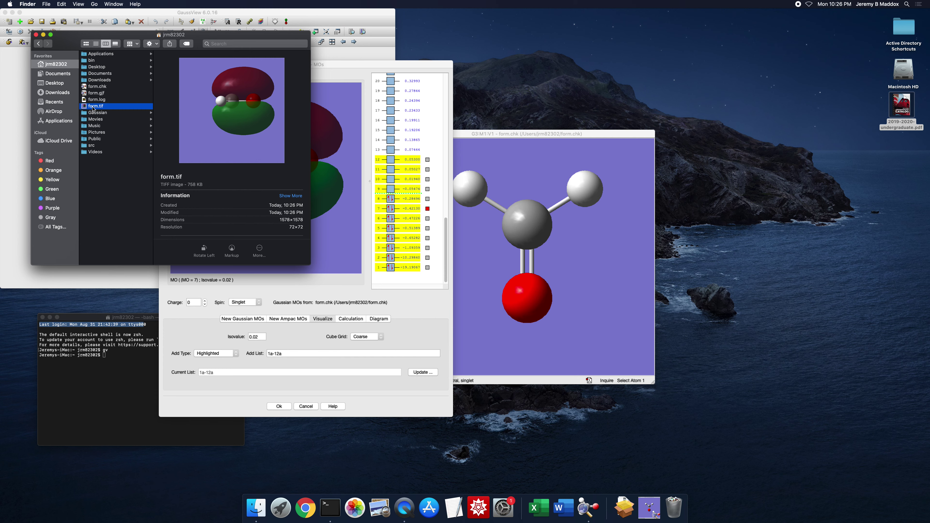
{"action": "double_click", "coordinate": [87, 106]}
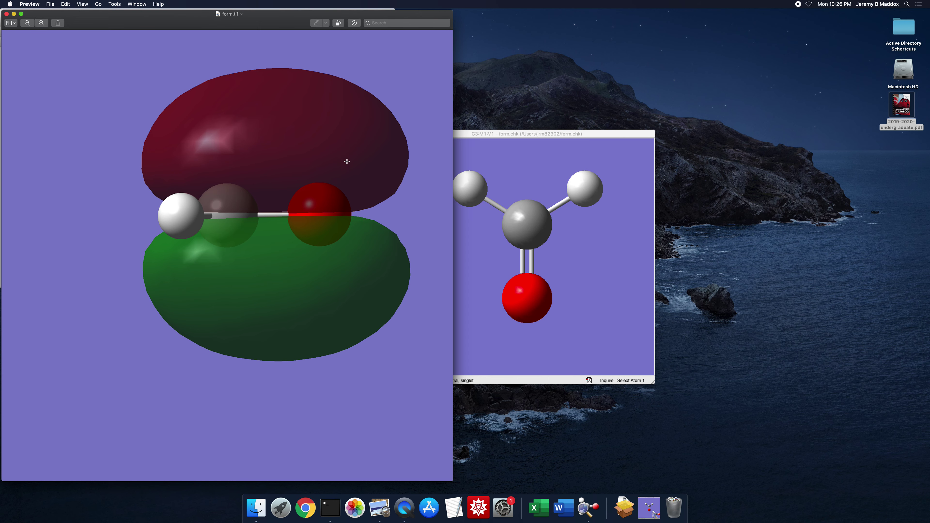
{"action": "left_click", "coordinate": [7, 14]}
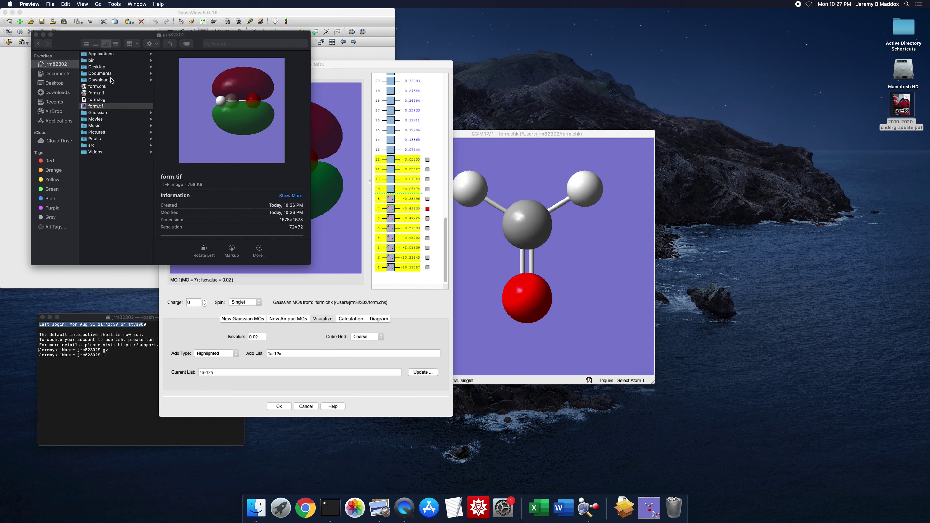
Return to GaussView, move the form.chk molecule window clear of the MO Editor, and close the MO Editor.
{"action": "left_click", "coordinate": [484, 136]}
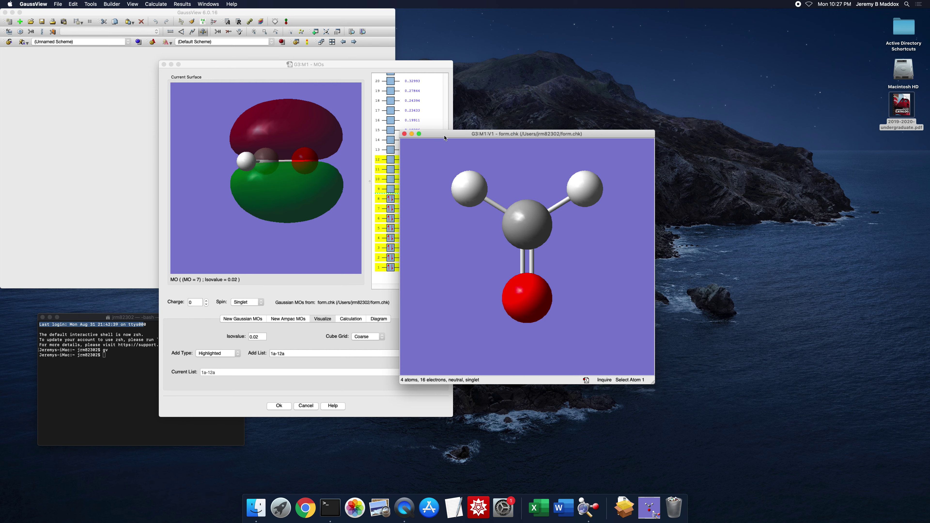
{"action": "left_click_drag", "start_coordinate": [444, 137], "coordinate": [515, 128]}
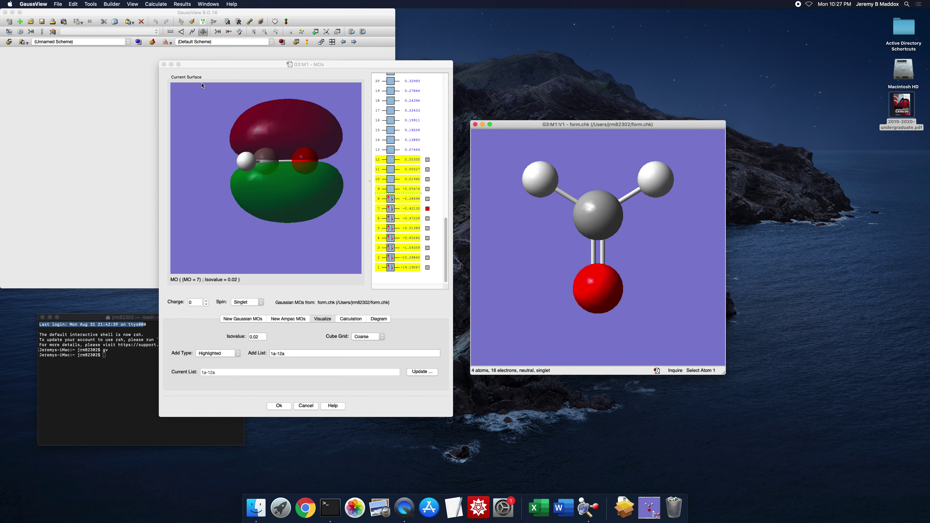
{"action": "left_click", "coordinate": [164, 65]}
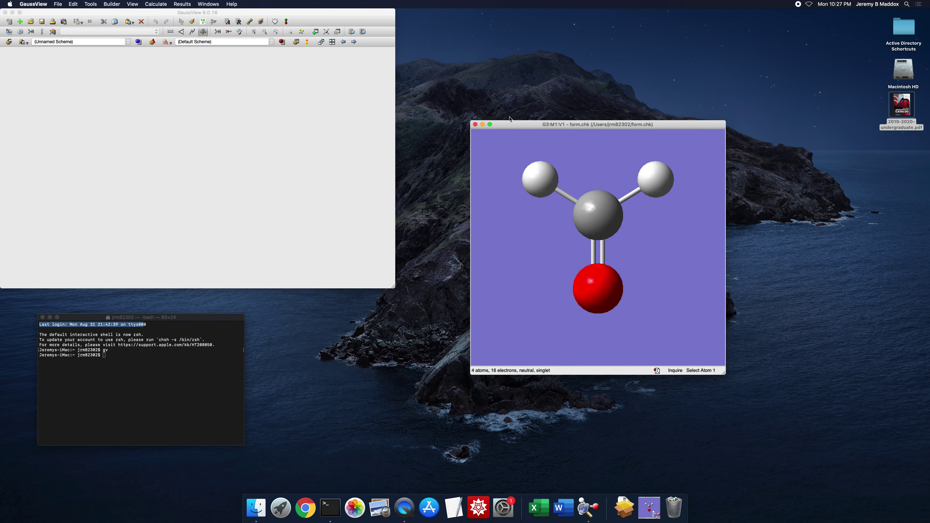
{"action": "left_click_drag", "start_coordinate": [525, 123], "coordinate": [524, 124]}
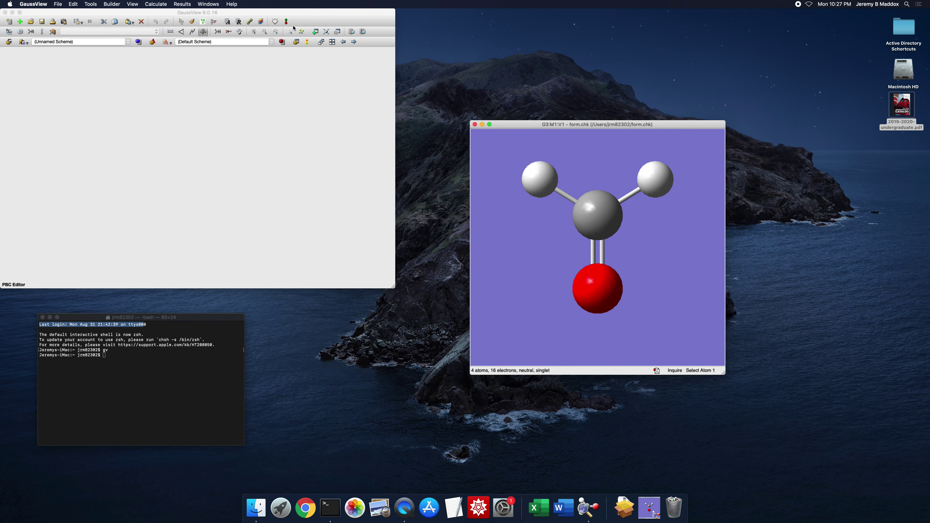
Open Surfaces and Contours for the molecule and look through the available cubes and surfaces.
{"action": "left_click", "coordinate": [189, 4]}
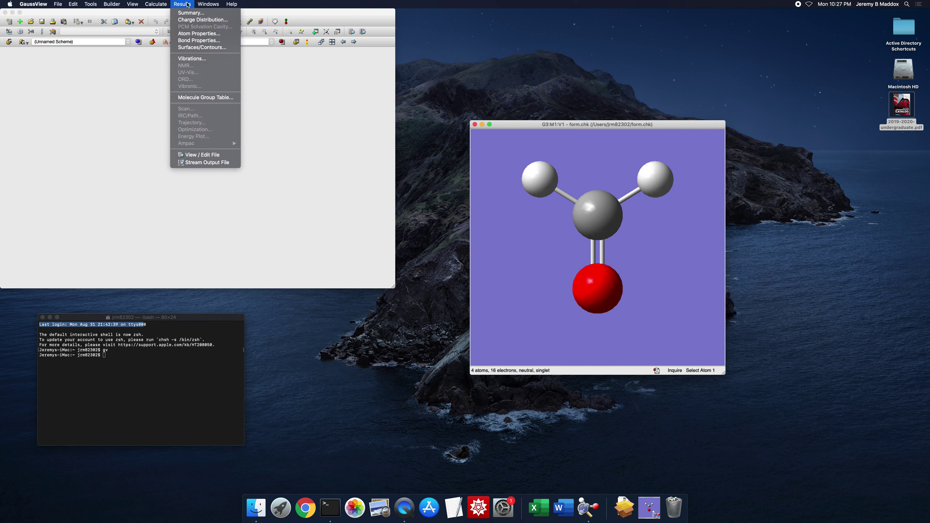
{"action": "left_click", "coordinate": [193, 48]}
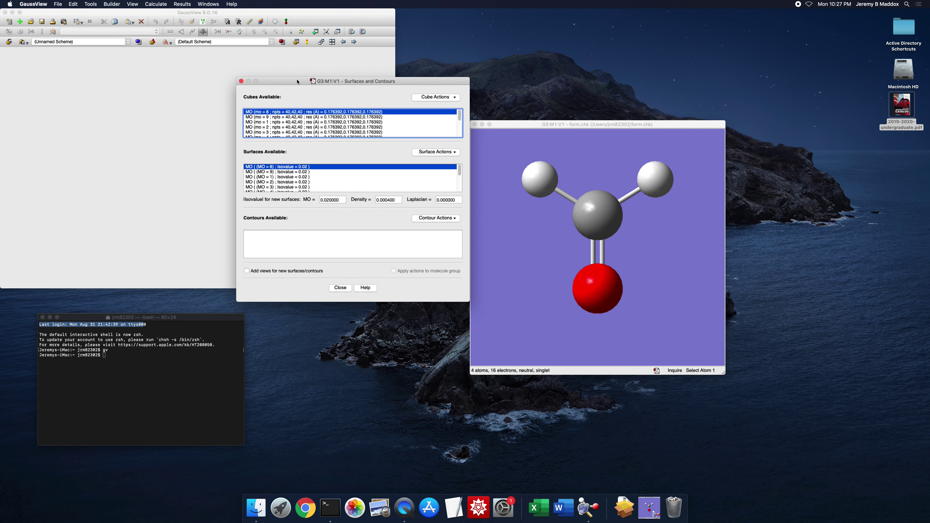
{"action": "left_click_drag", "start_coordinate": [297, 81], "coordinate": [282, 75]}
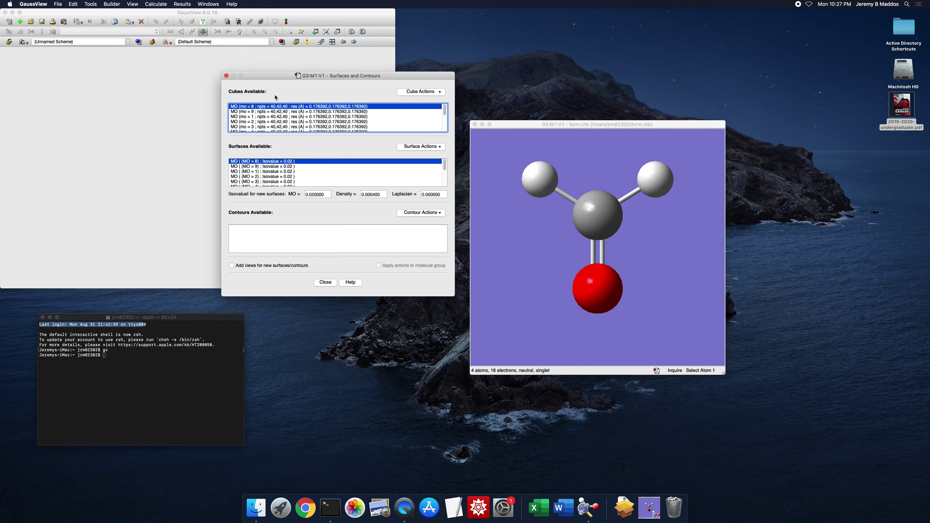
{"action": "scroll", "coordinate": [307, 114], "scroll_direction": "down", "scroll_amount": 3}
{"action": "scroll", "coordinate": [307, 114], "scroll_direction": "up", "scroll_amount": 3}
{"action": "scroll", "coordinate": [307, 116], "scroll_direction": "down", "scroll_amount": 3}
{"action": "scroll", "coordinate": [307, 116], "scroll_direction": "up", "scroll_amount": 3}
{"action": "scroll", "coordinate": [307, 116], "scroll_direction": "down", "scroll_amount": 3}
{"action": "scroll", "coordinate": [303, 115], "scroll_direction": "up", "scroll_amount": 3}
Display the orbital 8 surface at isovalue 0.02 in the molecule window and fit all of its lobes in view.
{"action": "left_click", "coordinate": [247, 163]}
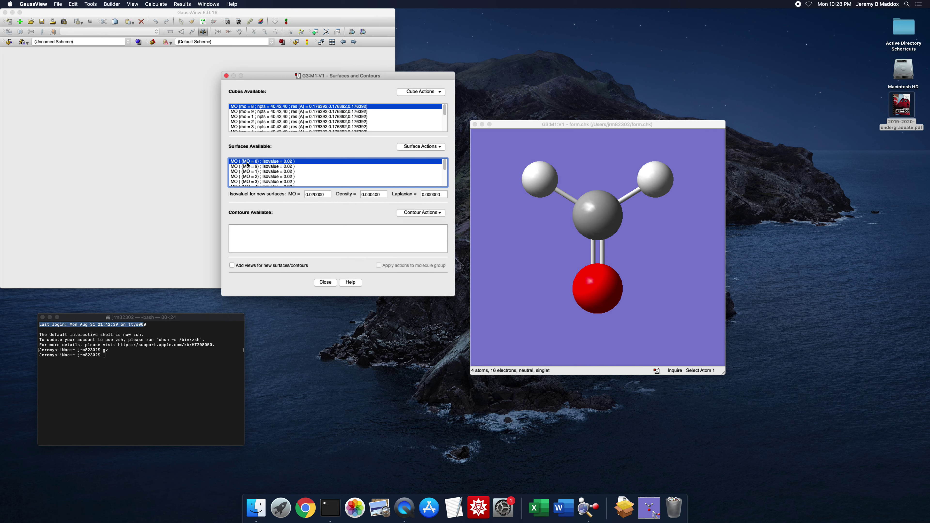
{"action": "left_click", "coordinate": [421, 147]}
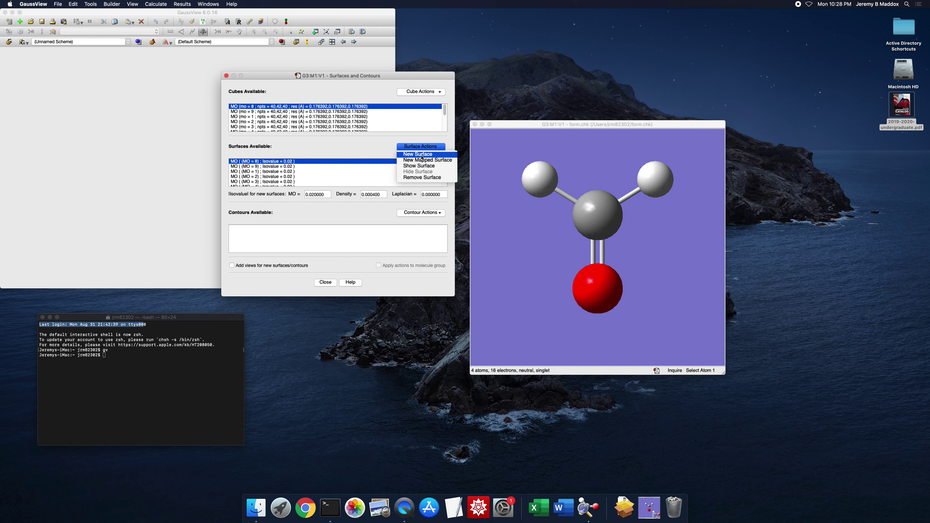
{"action": "left_click", "coordinate": [422, 155]}
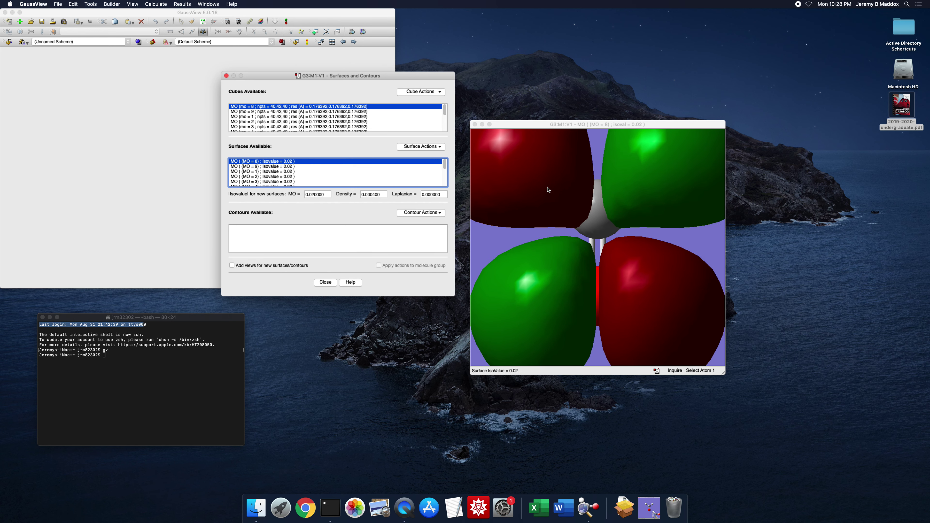
{"action": "scroll", "coordinate": [547, 189], "scroll_direction": "down", "scroll_amount": 3}
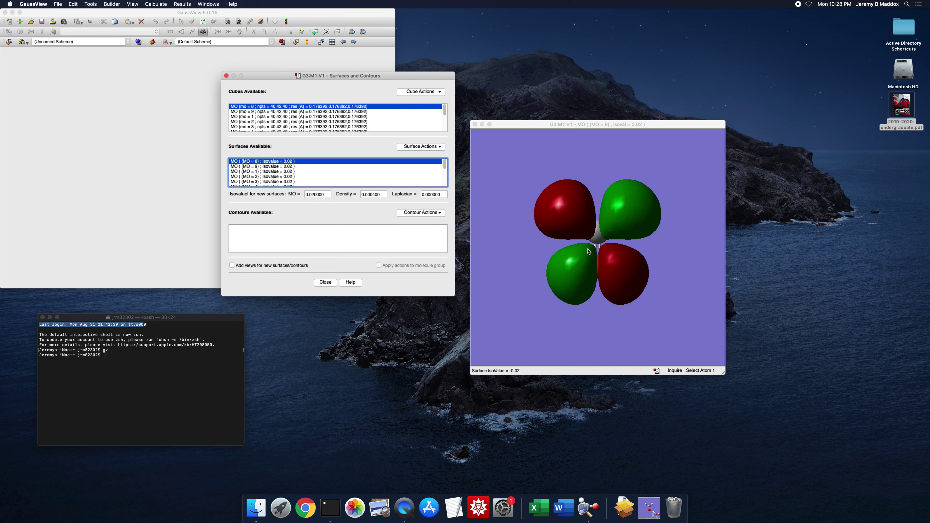
Save the orbital 8 view as a TIFF image named form_HOMO.tif in the home folder and switch to Finder.
{"action": "left_click", "coordinate": [569, 124]}
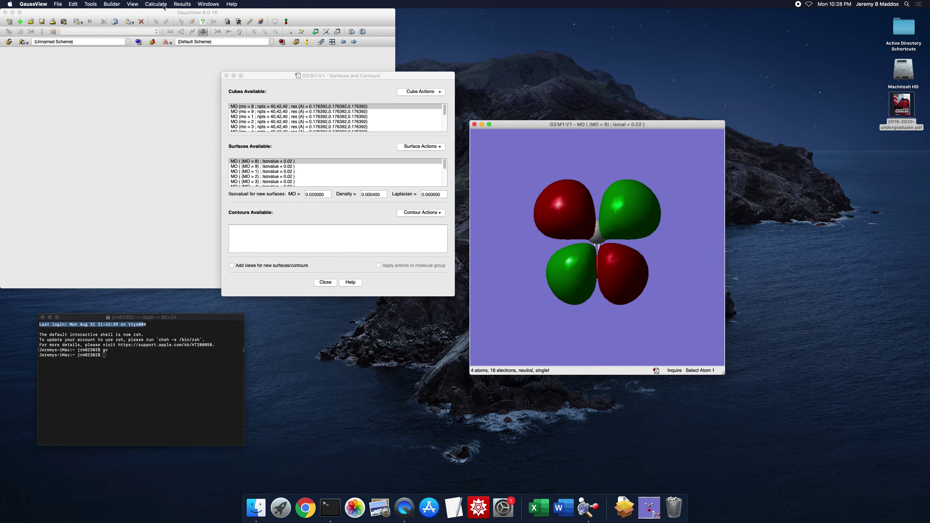
{"action": "left_click", "coordinate": [64, 22]}
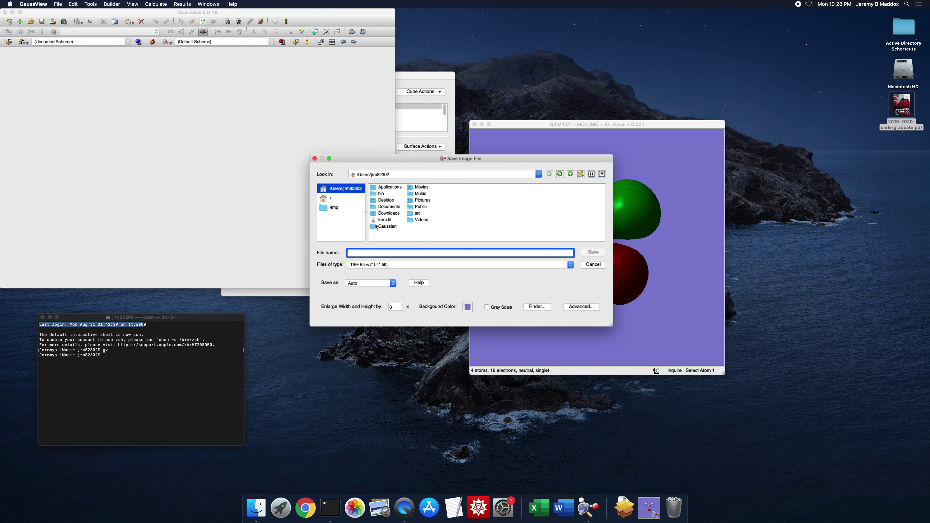
{"action": "left_click", "coordinate": [384, 220]}
{"action": "left_click", "coordinate": [356, 254]}
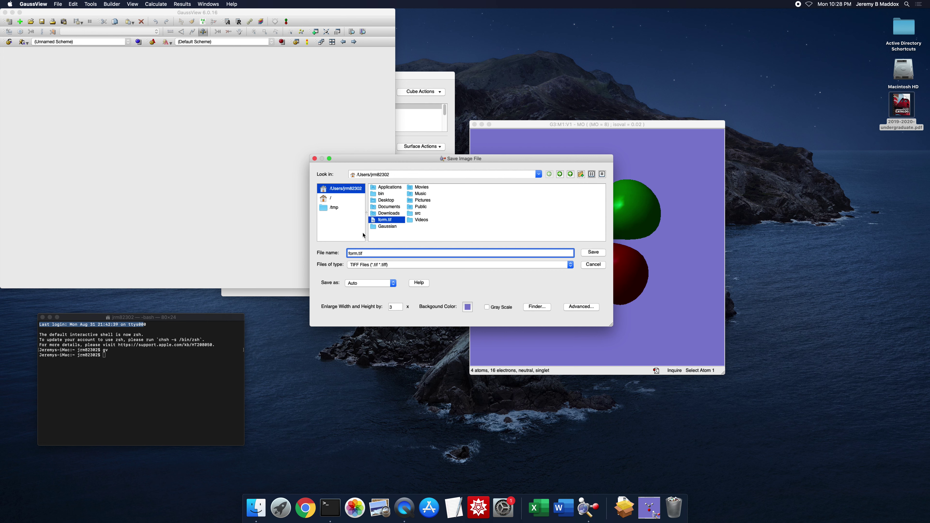
{"action": "type", "text": "_HOMO"}
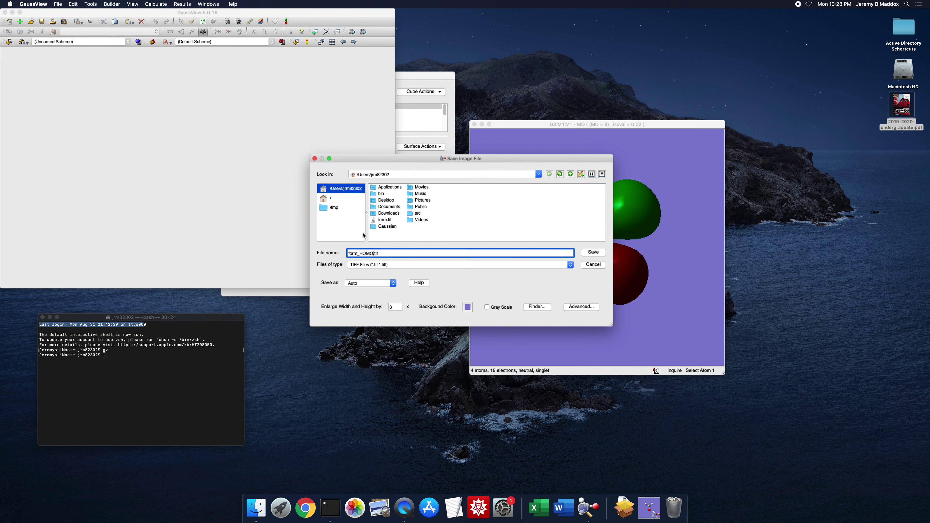
{"action": "left_click", "coordinate": [590, 254]}
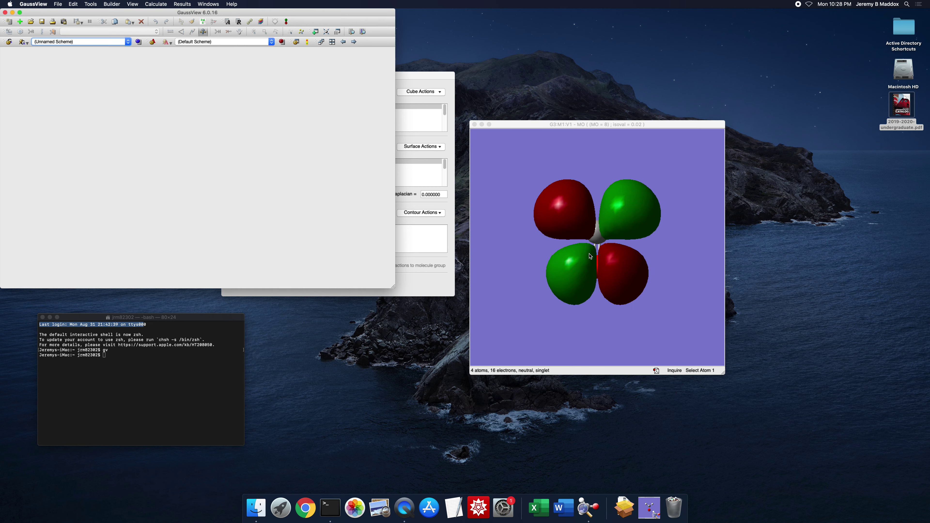
{"action": "left_click", "coordinate": [256, 507]}
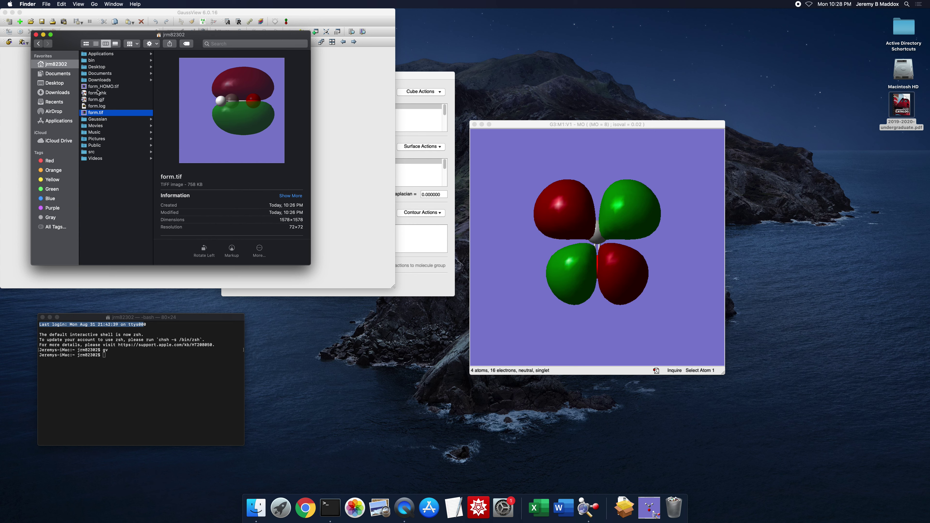
Preview the saved form_HOMO.tif in Finder, minimize the Finder window, and return to Surfaces and Contours in GaussView.
{"action": "left_click", "coordinate": [95, 87]}
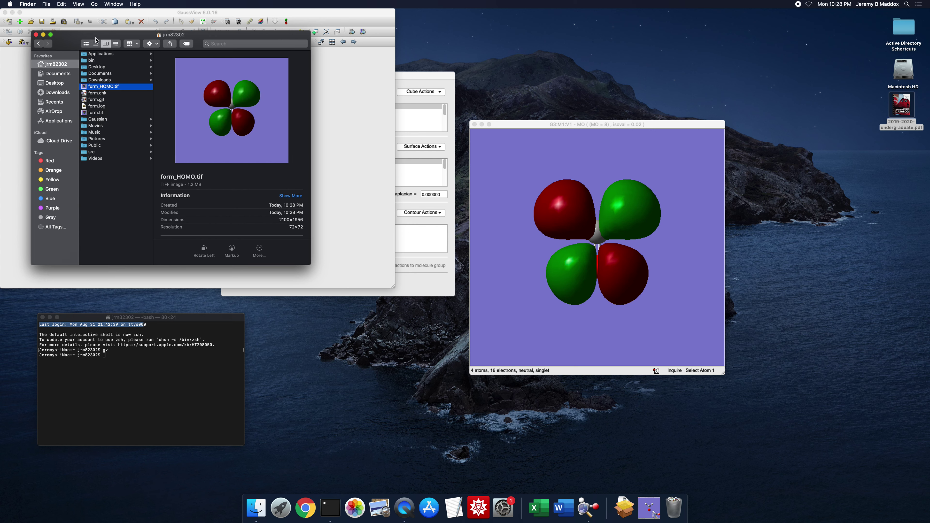
{"action": "left_click", "coordinate": [43, 35]}
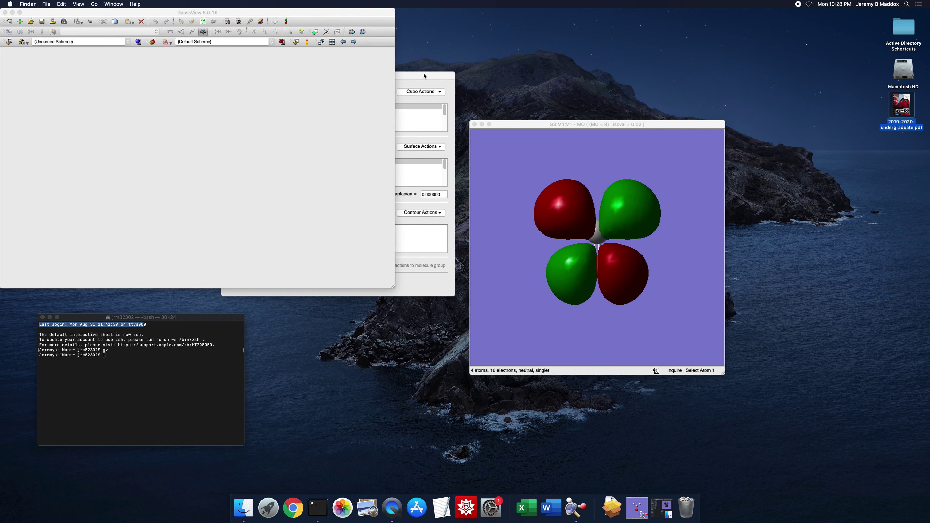
{"action": "left_click", "coordinate": [383, 94]}
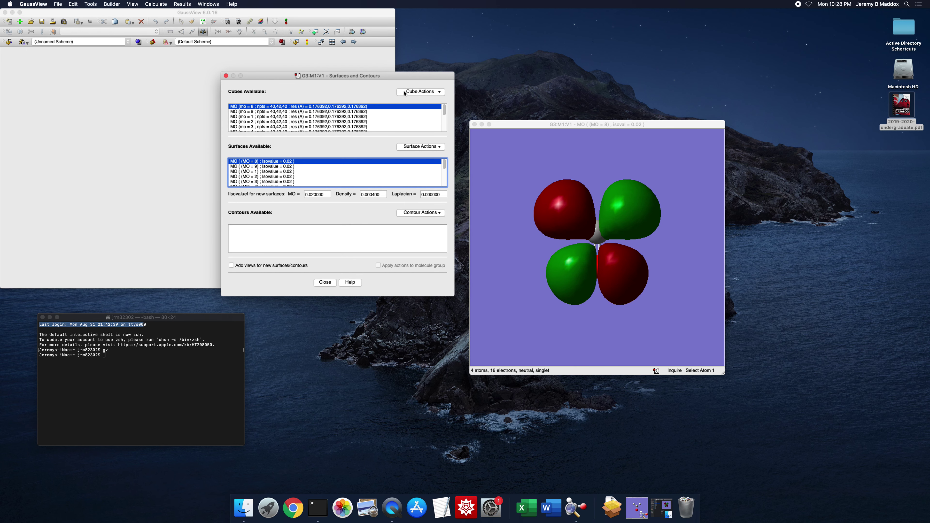
Remove the first listed orbital 8 surface and hide the orbital 8 surface displayed on the molecule.
{"action": "left_click", "coordinate": [432, 147]}
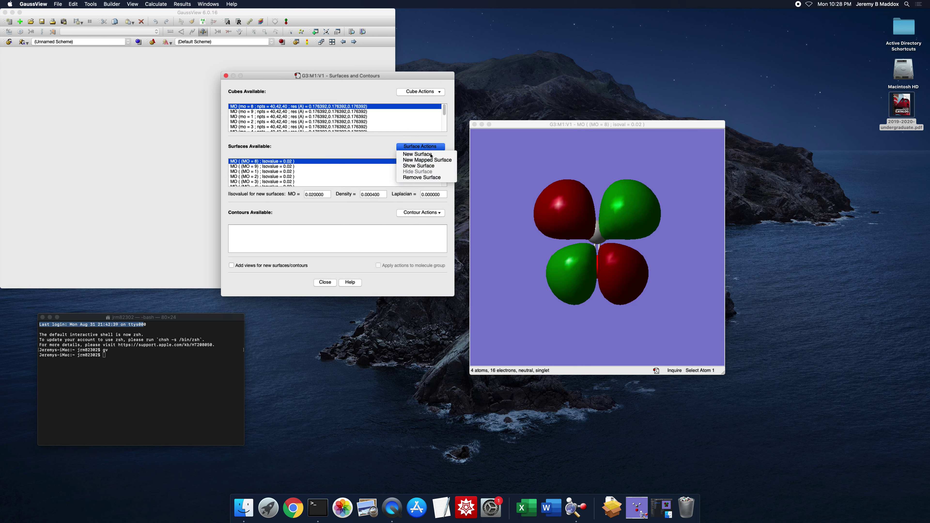
{"action": "left_click", "coordinate": [425, 178]}
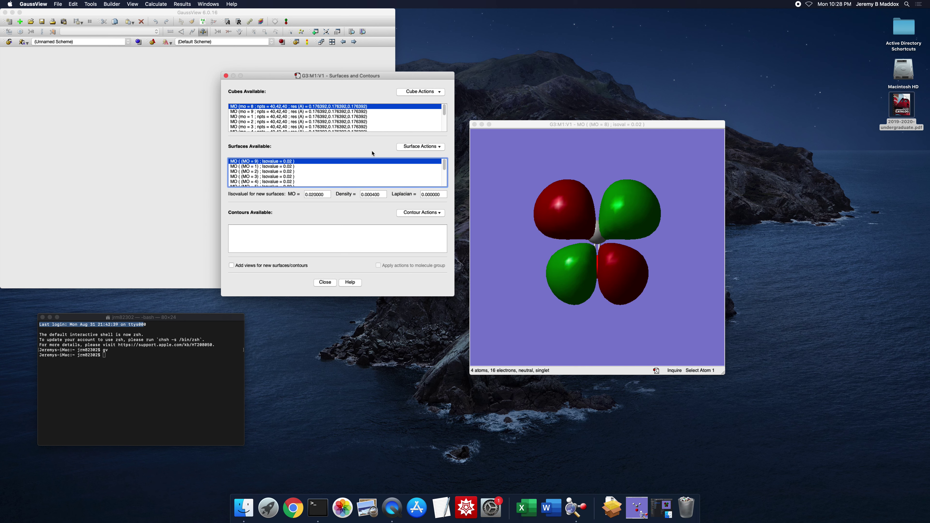
{"action": "left_click", "coordinate": [419, 147]}
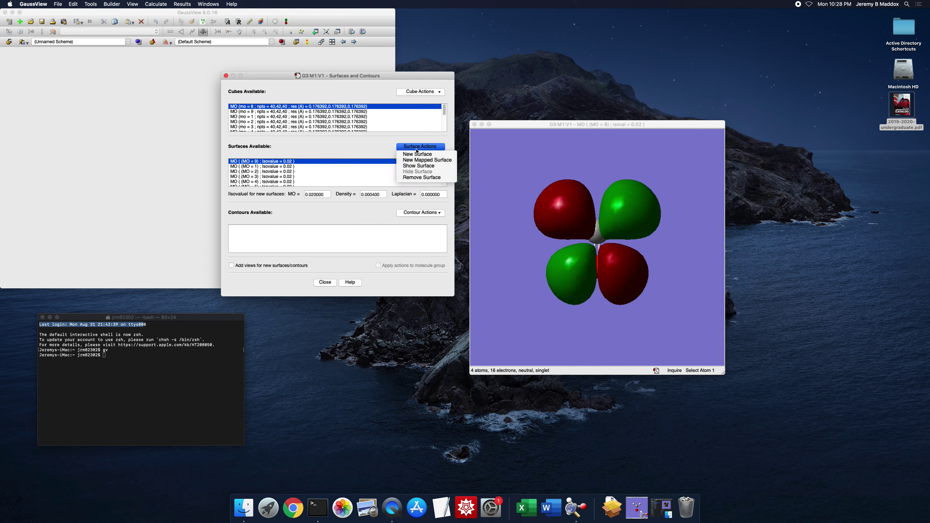
{"action": "left_click", "coordinate": [278, 162]}
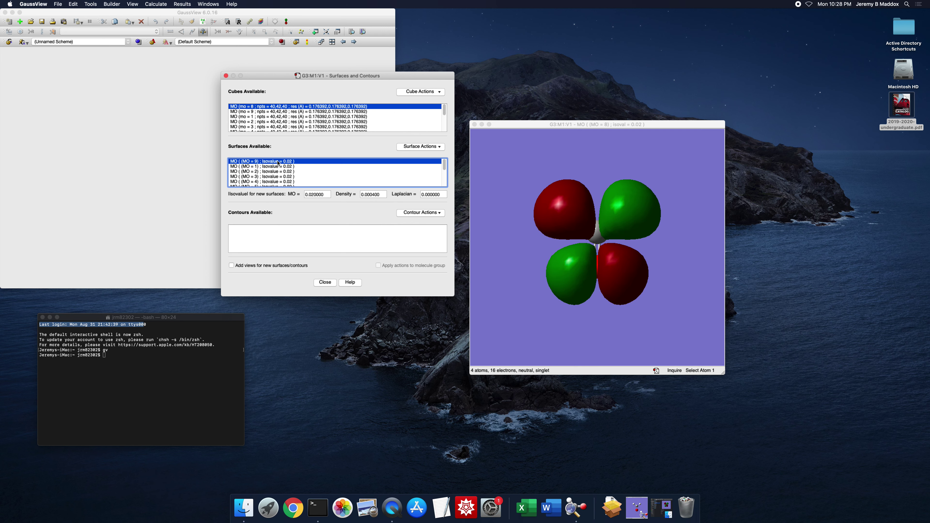
{"action": "left_click", "coordinate": [277, 182]}
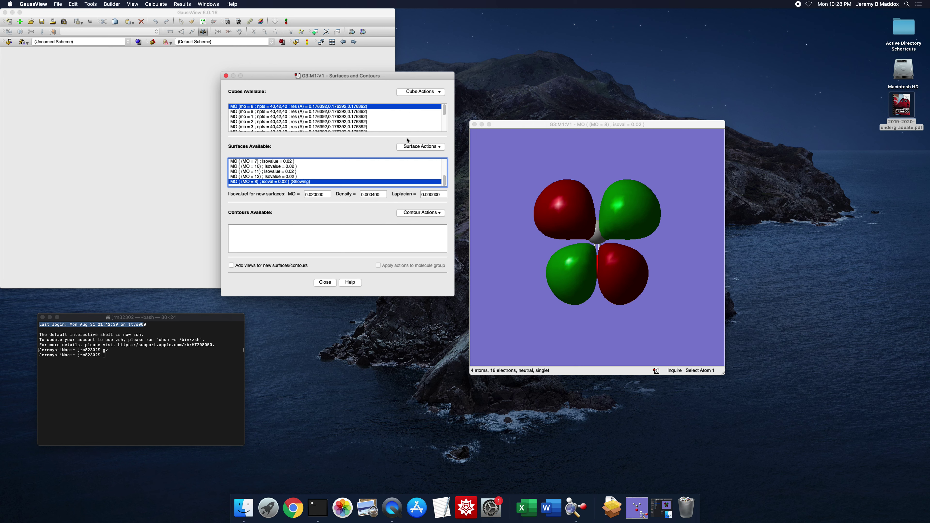
{"action": "left_click", "coordinate": [416, 147]}
{"action": "left_click", "coordinate": [420, 177]}
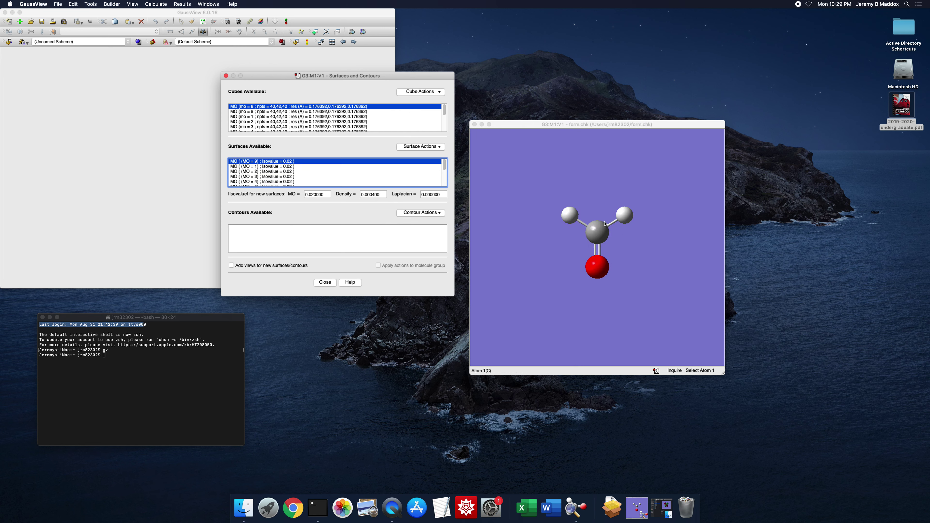
Generate a new Total Density cube using the SCF density matrix and a Coarse grid.
{"action": "left_click", "coordinate": [419, 93]}
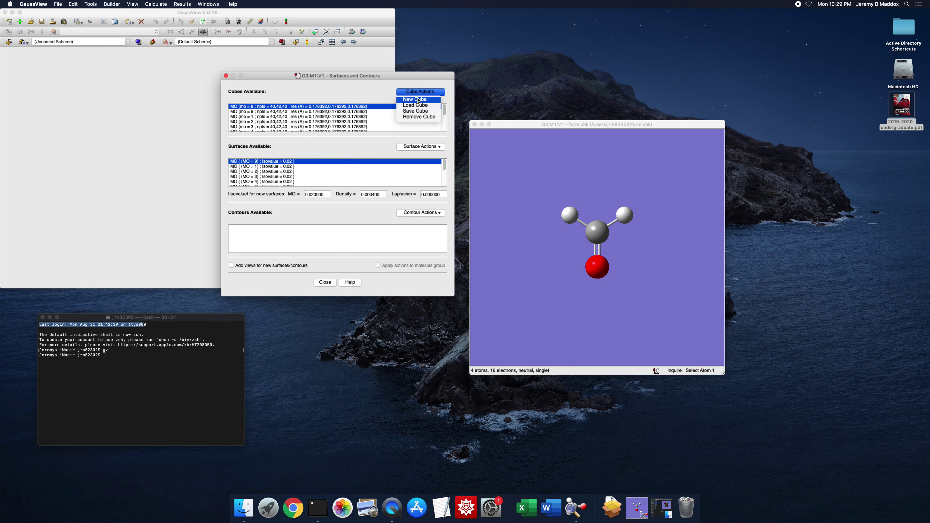
{"action": "left_click", "coordinate": [419, 100]}
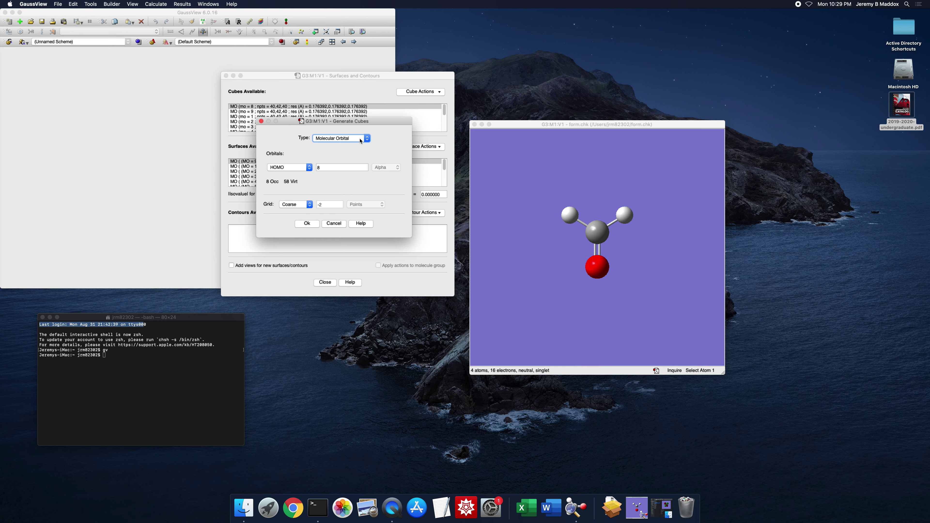
{"action": "left_click", "coordinate": [367, 138]}
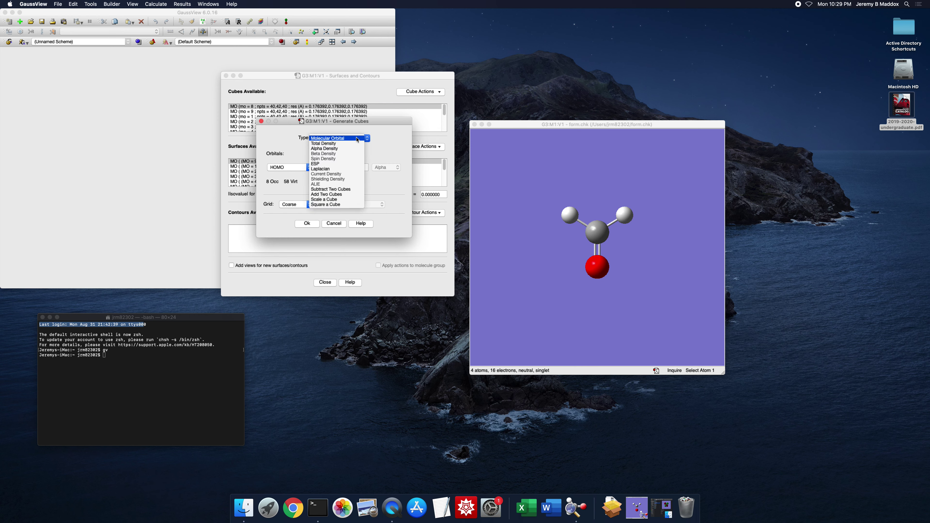
{"action": "left_click", "coordinate": [326, 144]}
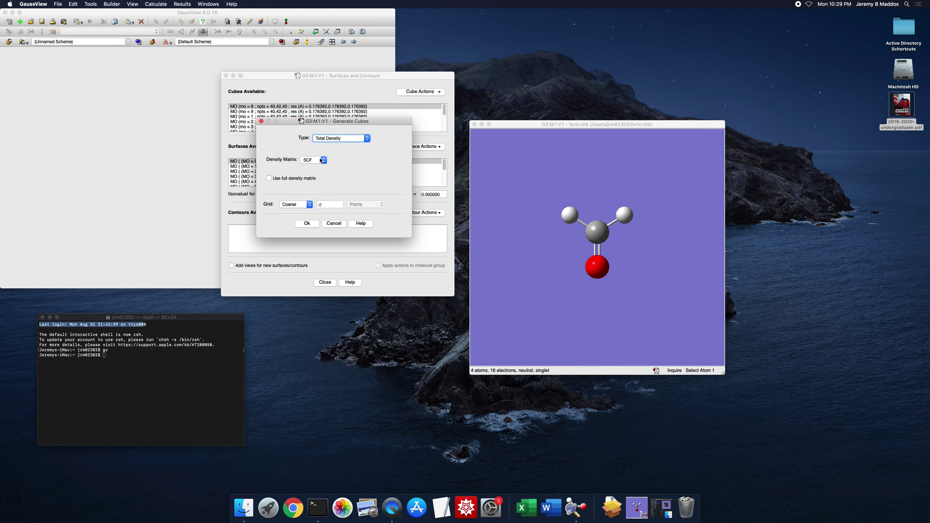
{"action": "left_click", "coordinate": [307, 224]}
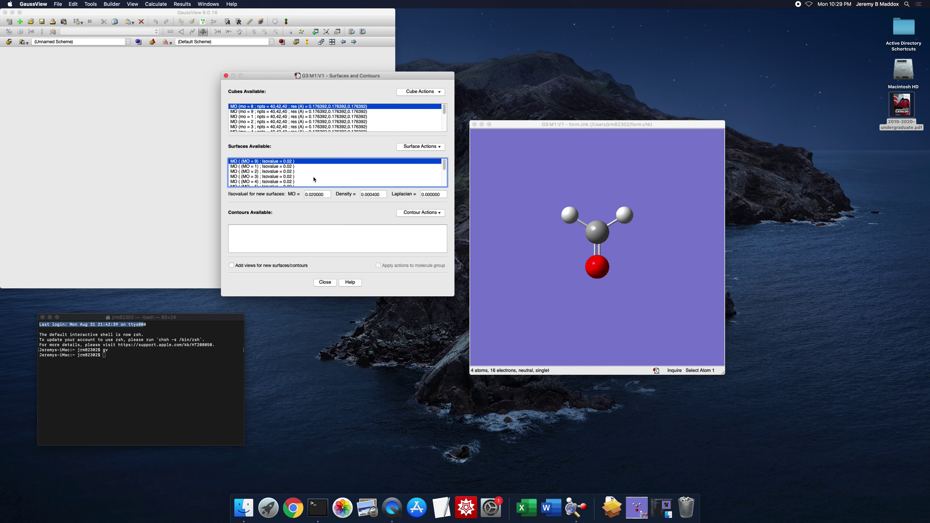
Look through the available surfaces and check for an entry from the total density cube.
{"action": "scroll", "coordinate": [313, 180], "scroll_direction": "down", "scroll_amount": 5}
{"action": "scroll", "coordinate": [314, 180], "scroll_direction": "up", "scroll_amount": 5}
{"action": "scroll", "coordinate": [310, 178], "scroll_direction": "down", "scroll_amount": 5}
{"action": "scroll", "coordinate": [310, 178], "scroll_direction": "up", "scroll_amount": 5}
{"action": "scroll", "coordinate": [322, 181], "scroll_direction": "down", "scroll_amount": 5}
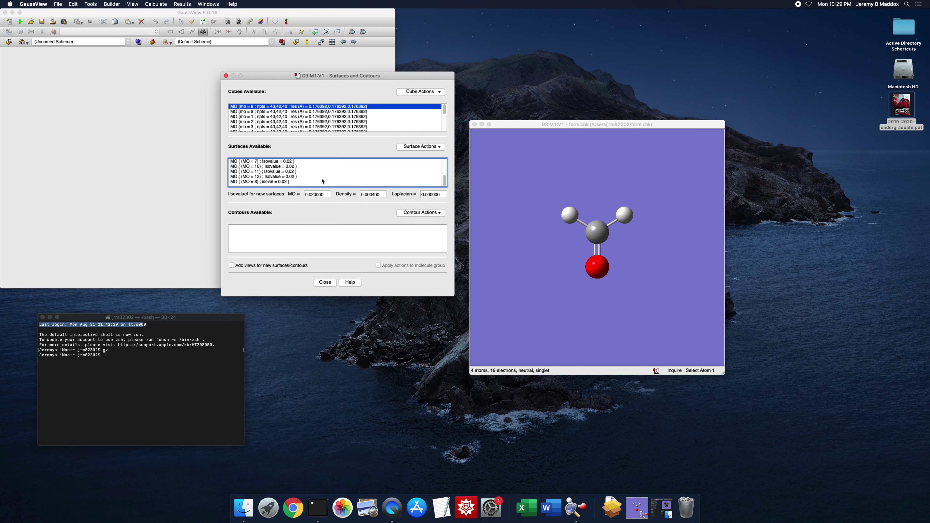
{"action": "scroll", "coordinate": [322, 181], "scroll_direction": "up", "scroll_amount": 5}
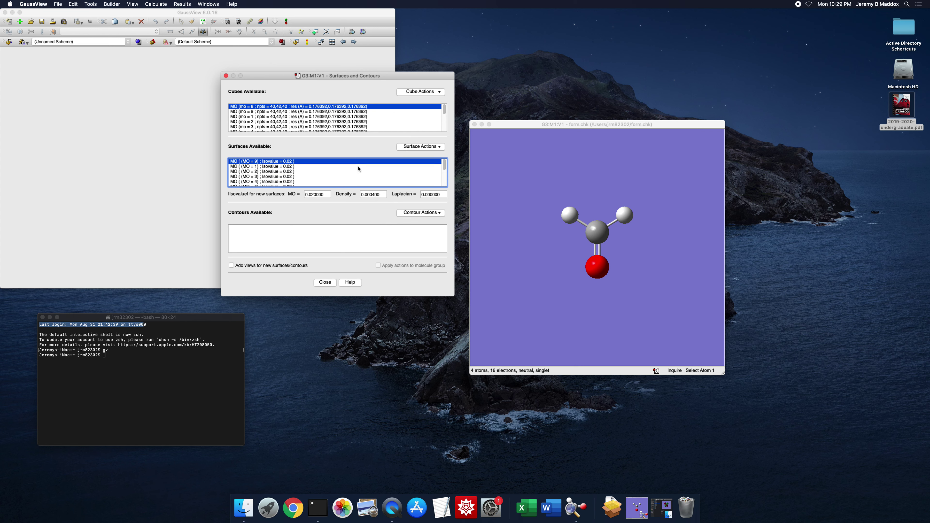
{"action": "left_click", "coordinate": [422, 92]}
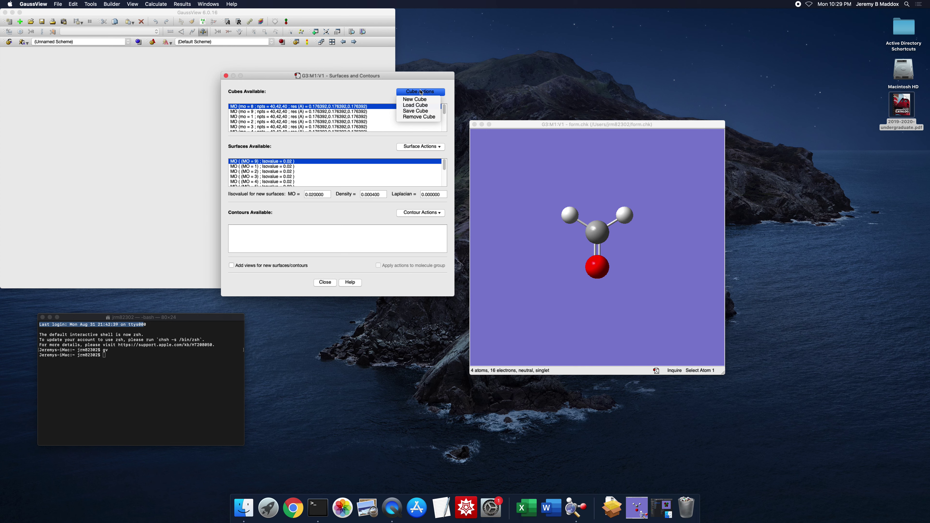
{"action": "left_click", "coordinate": [368, 93]}
Create a new surface from the Total SCF electron density cube at a density isovalue of 0.0004.
{"action": "scroll", "coordinate": [352, 116], "scroll_direction": "down", "scroll_amount": 3}
{"action": "scroll", "coordinate": [352, 115], "scroll_direction": "down", "scroll_amount": 1}
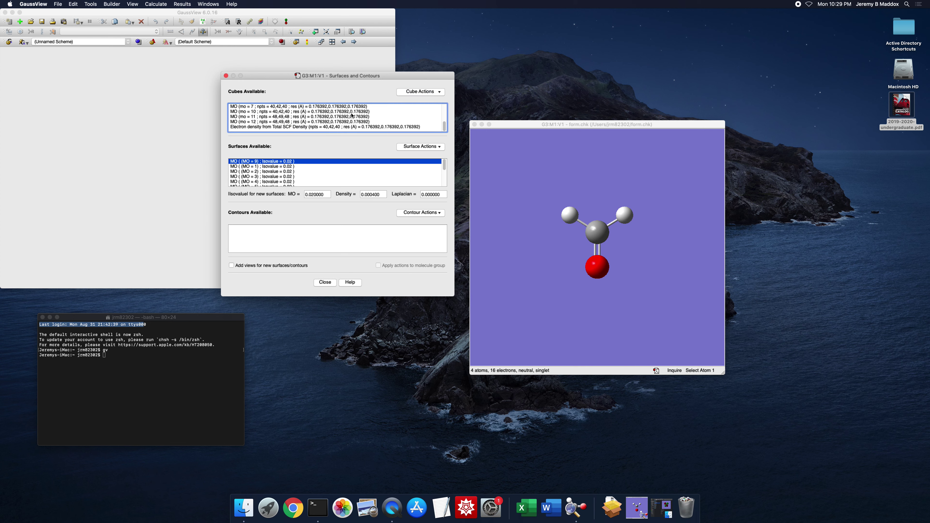
{"action": "left_click", "coordinate": [262, 128]}
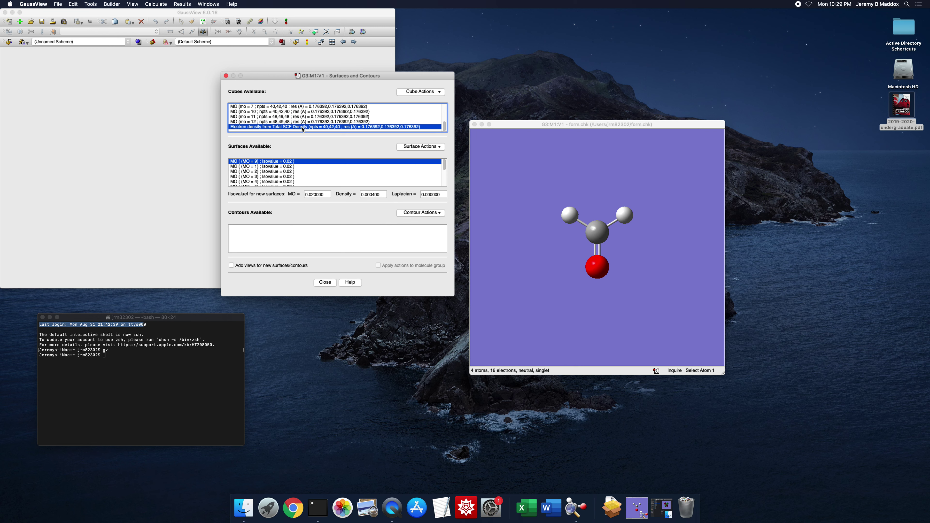
{"action": "scroll", "coordinate": [324, 127], "scroll_direction": "up", "scroll_amount": 5}
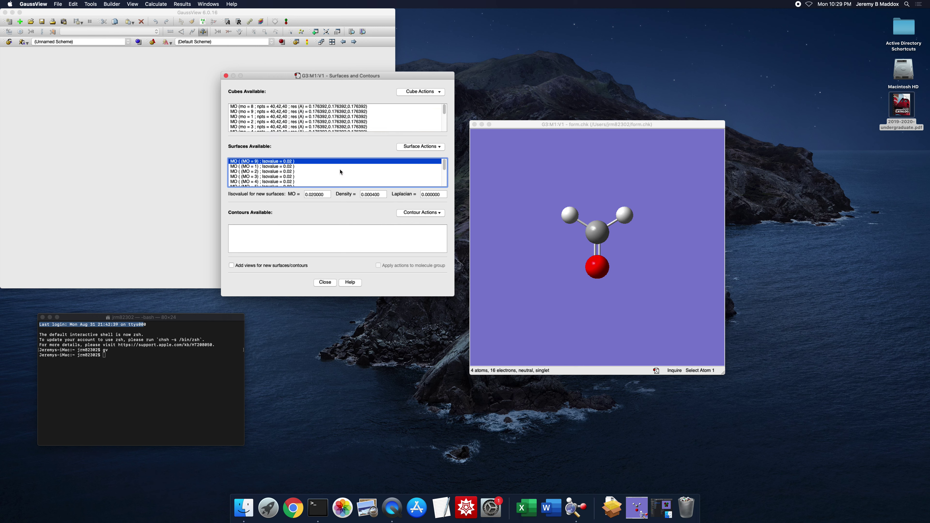
{"action": "scroll", "coordinate": [324, 121], "scroll_direction": "down", "scroll_amount": 5}
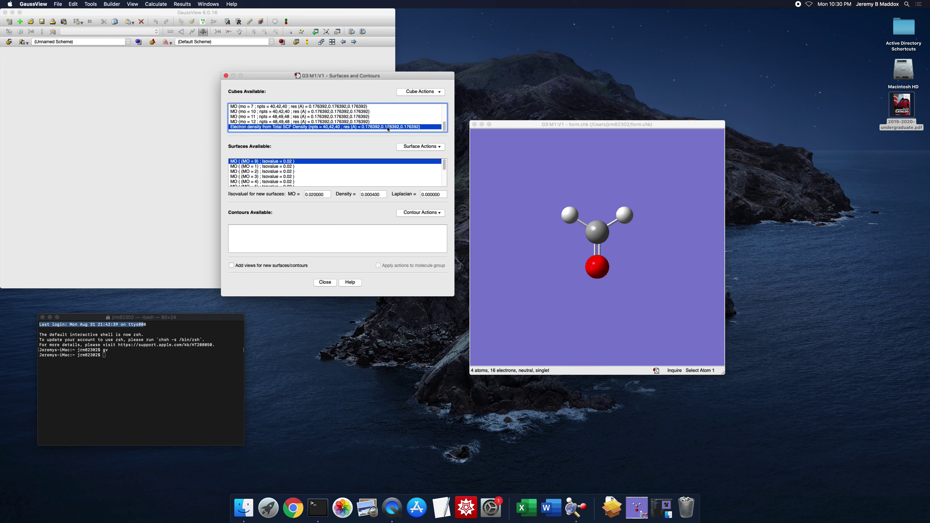
{"action": "left_click", "coordinate": [435, 146]}
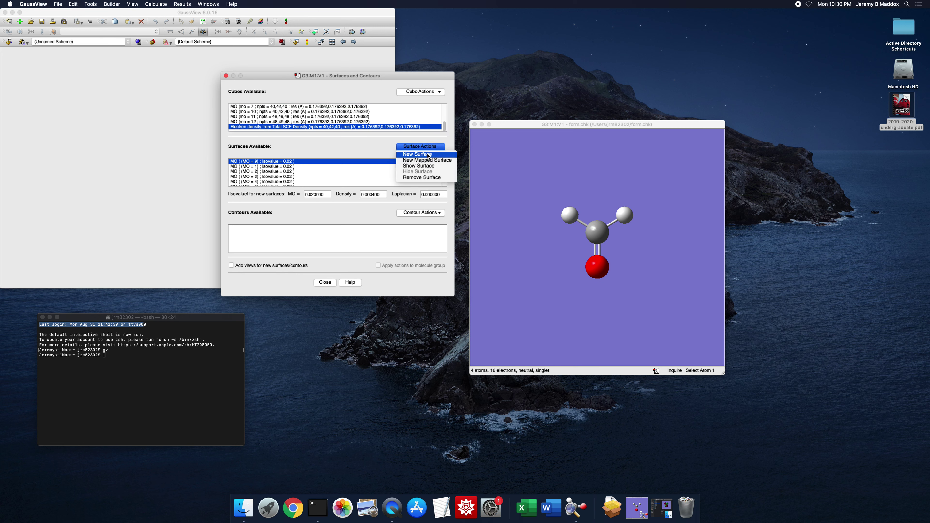
{"action": "left_click", "coordinate": [429, 155]}
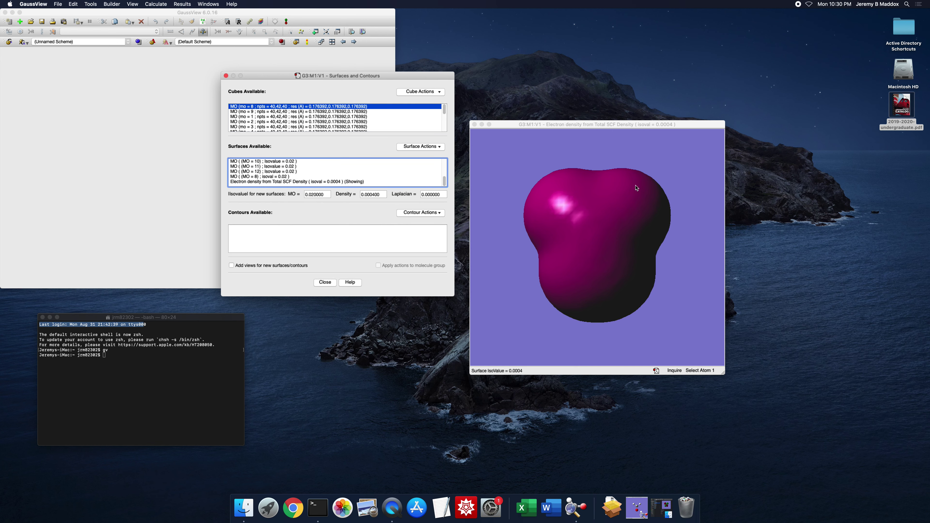
Rotate the electron density surface and zoom out slightly to examine its overall shape.
{"action": "left_click_drag", "start_coordinate": [648, 237], "coordinate": [639, 211]}
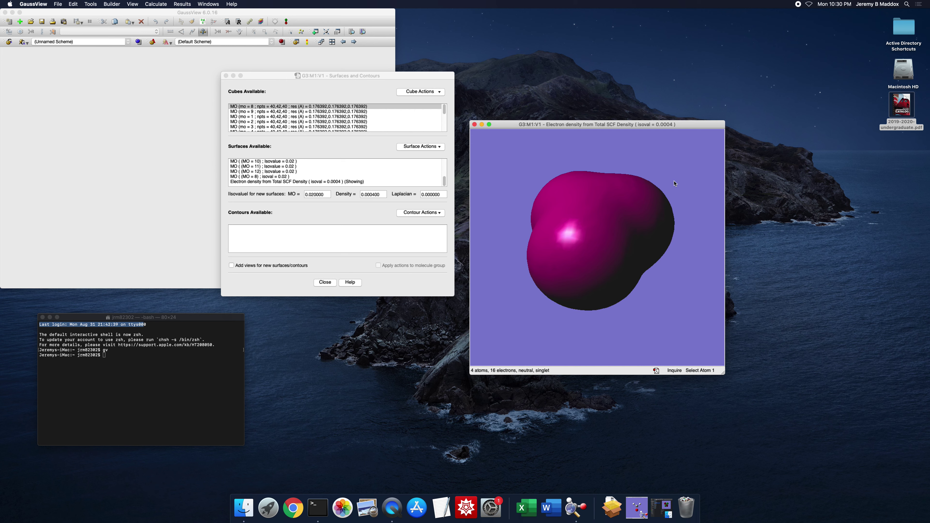
{"action": "scroll", "coordinate": [674, 181], "scroll_direction": "down", "scroll_amount": 3}
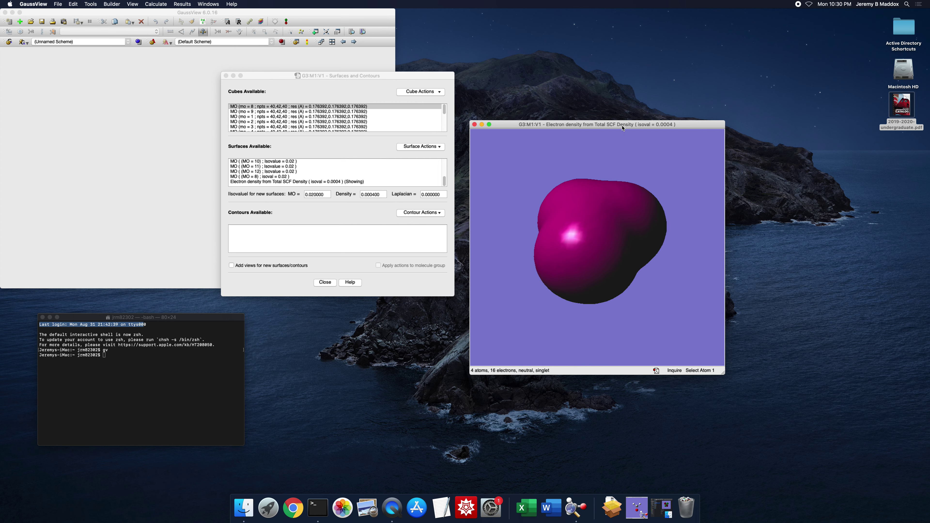
{"action": "left_click_drag", "start_coordinate": [629, 126], "coordinate": [632, 127]}
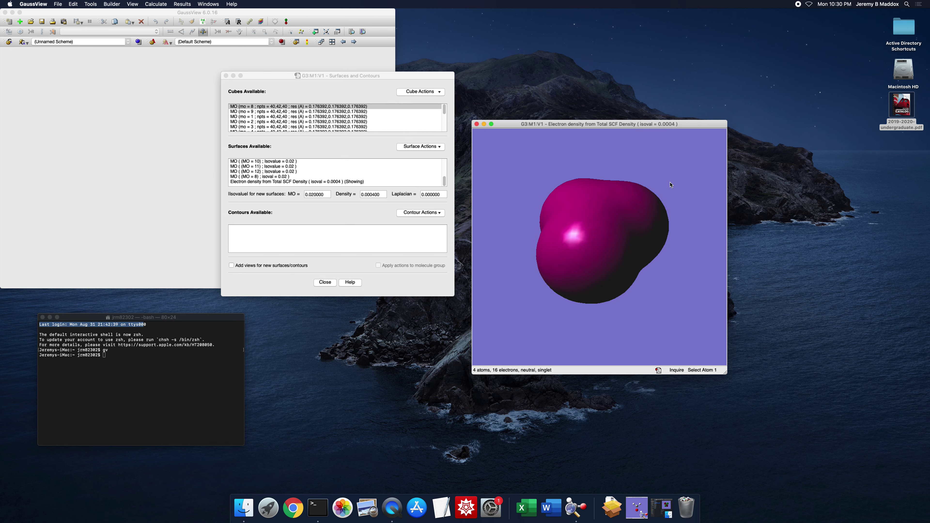
{"action": "right_click", "coordinate": [682, 179]}
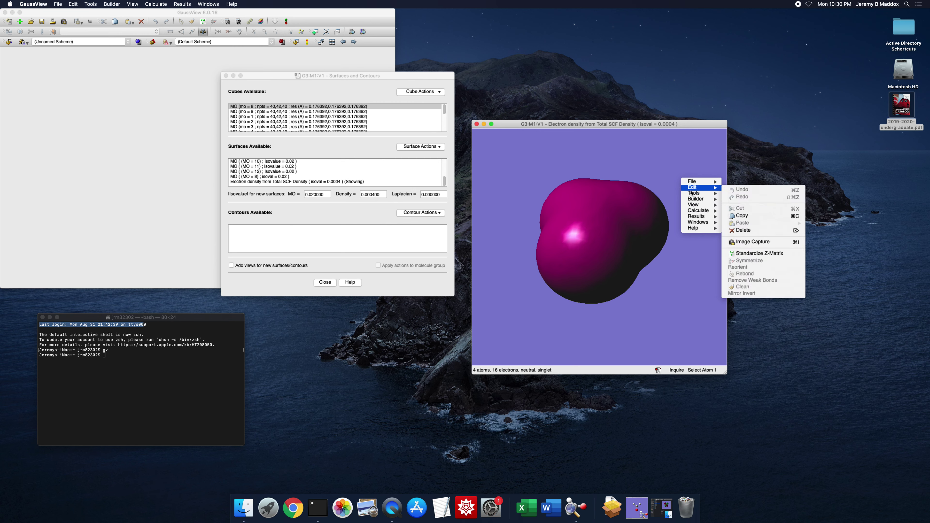
{"action": "mouse_move", "coordinate": [693, 208]}
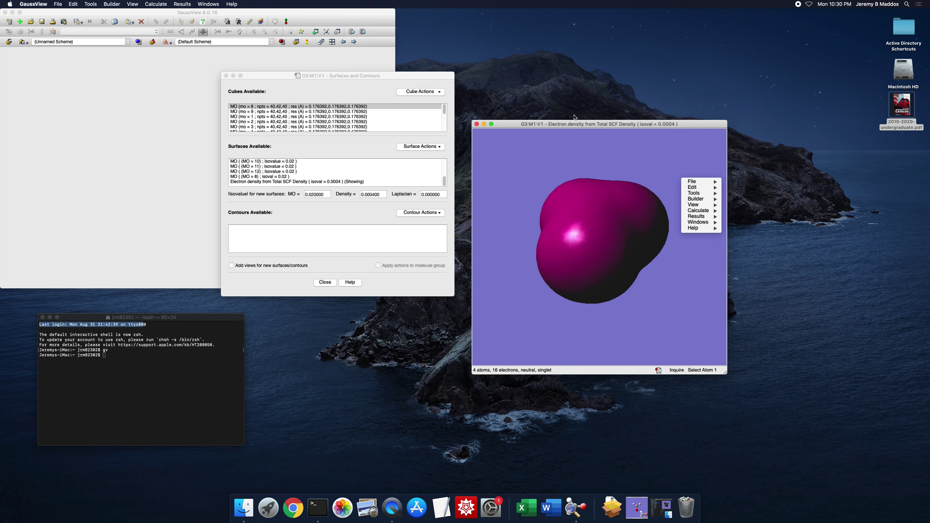
{"action": "left_click", "coordinate": [576, 125]}
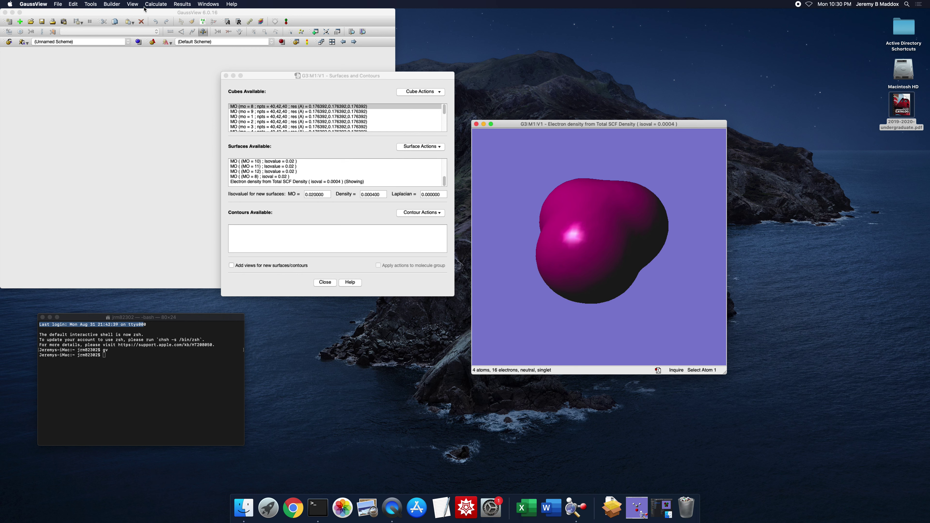
In the surface display format settings, try Transparent for the electron density surface and switch it to Mesh.
{"action": "left_click", "coordinate": [133, 4]}
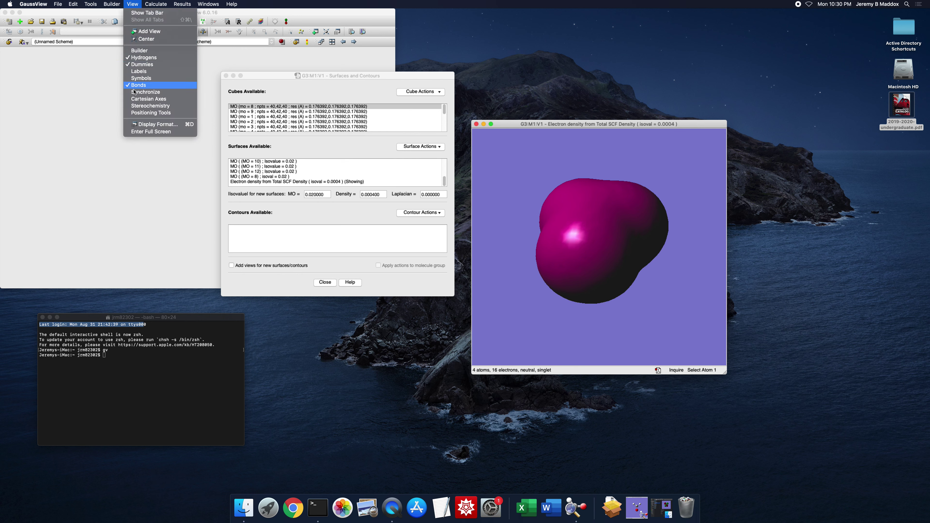
{"action": "left_click", "coordinate": [141, 125]}
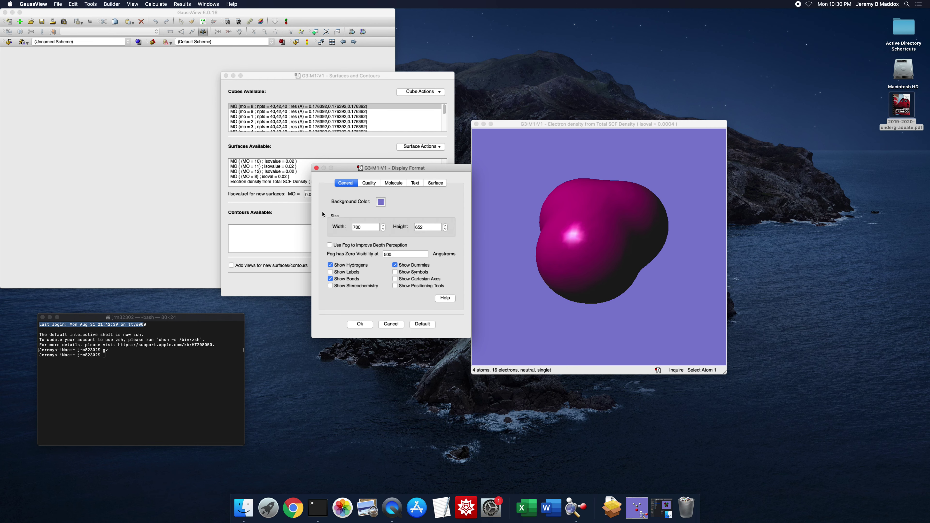
{"action": "left_click", "coordinate": [436, 184]}
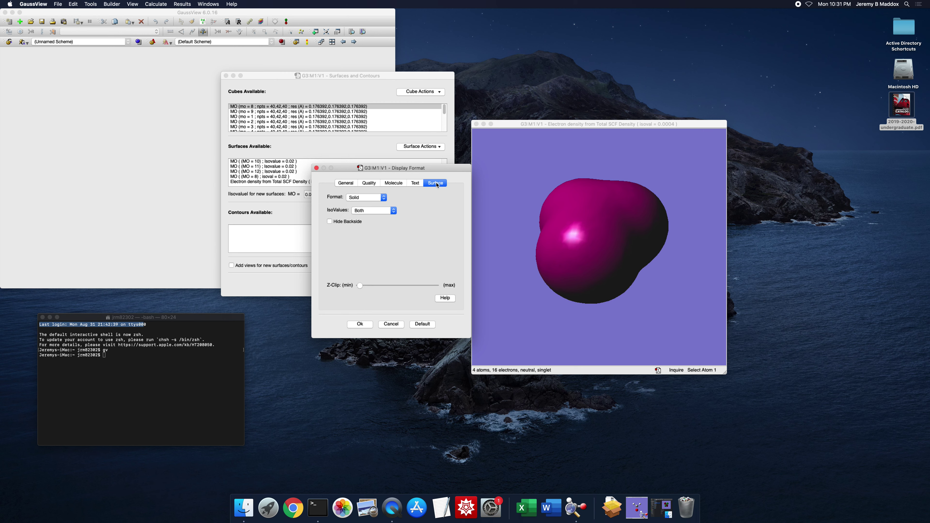
{"action": "left_click", "coordinate": [385, 198]}
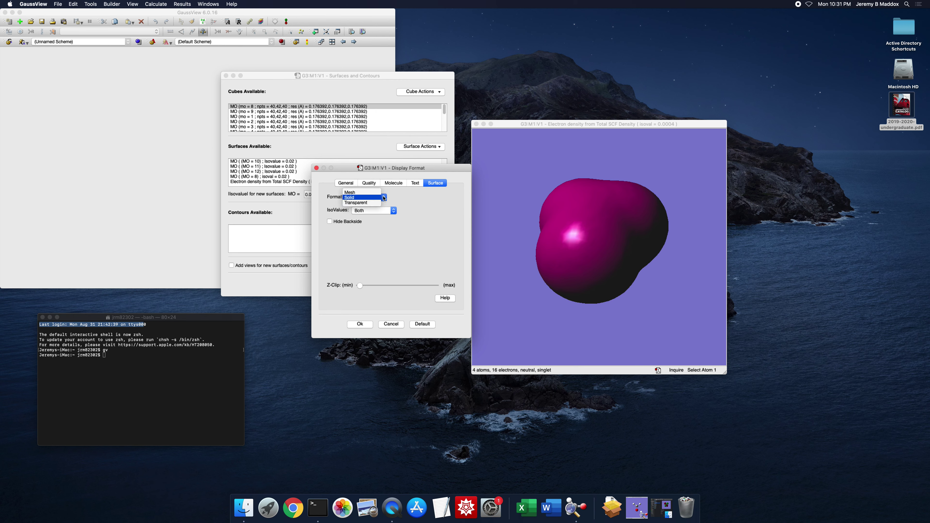
{"action": "left_click", "coordinate": [368, 206]}
{"action": "left_click", "coordinate": [367, 197]}
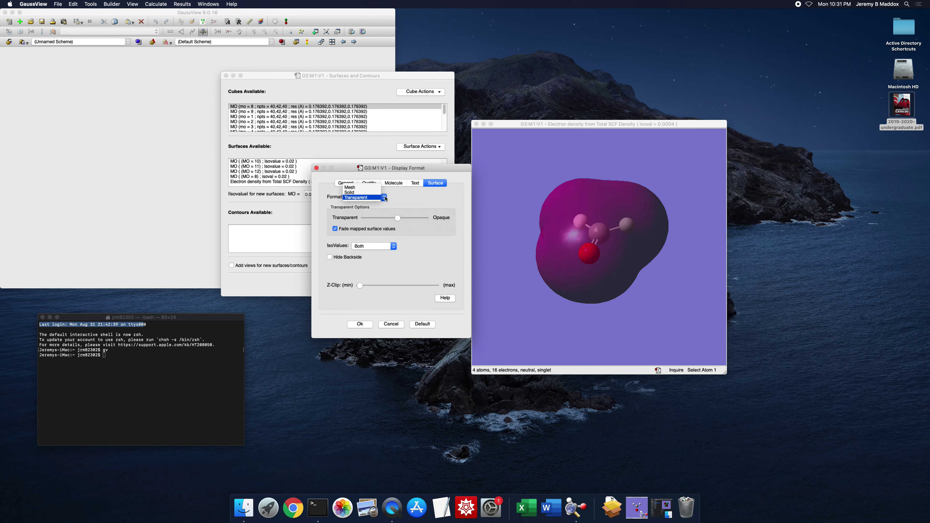
{"action": "left_click", "coordinate": [370, 191]}
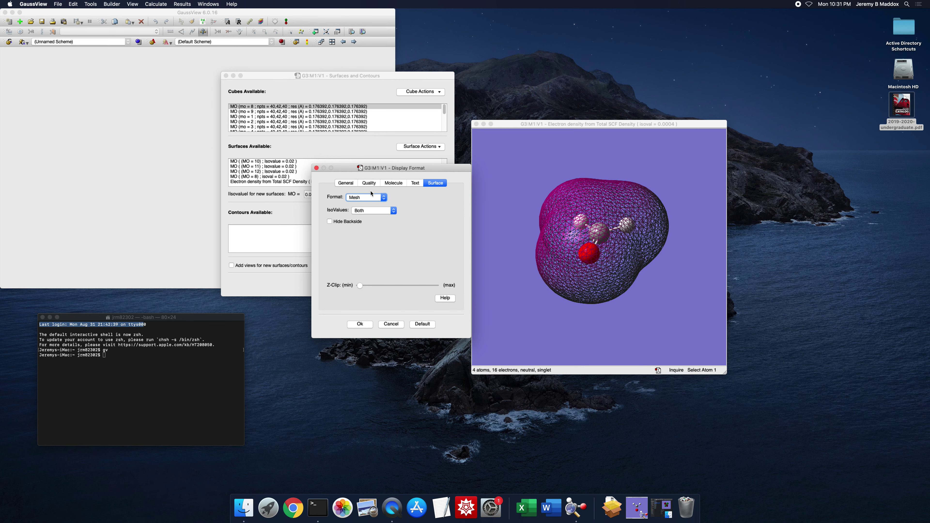
Set the electron density surface's display format to Transparent and apply the setting.
{"action": "left_click", "coordinate": [384, 198]}
{"action": "left_click", "coordinate": [364, 205]}
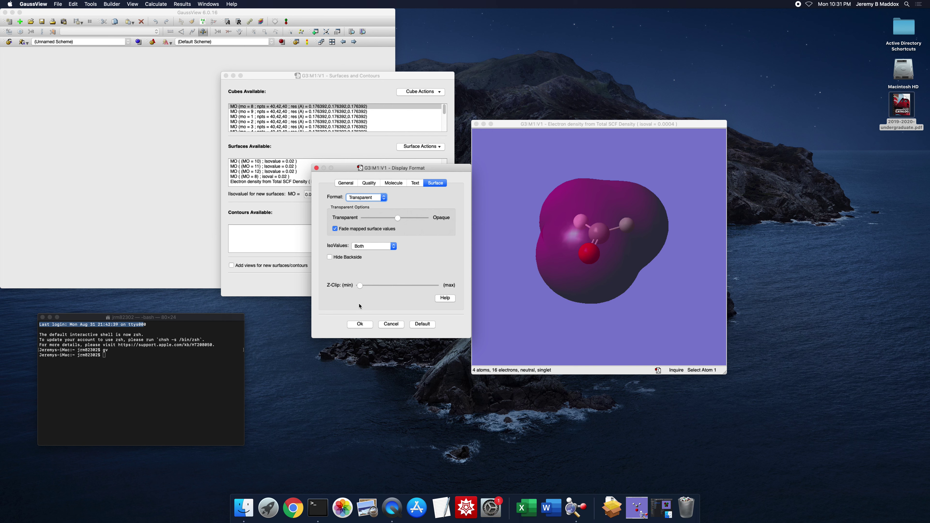
{"action": "left_click", "coordinate": [357, 324]}
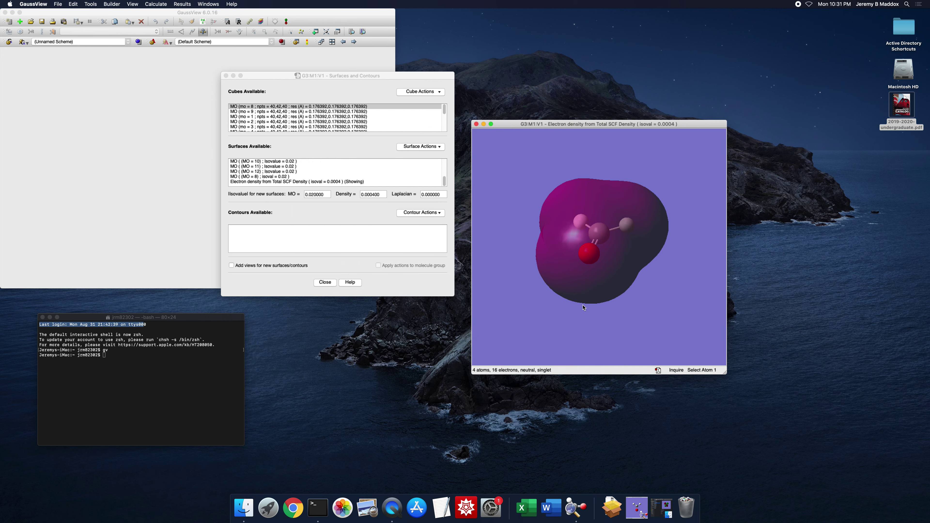
Rotate the transparent electron density surface to examine its shape around the formaldehyde molecule from several directions.
{"action": "left_click_drag", "start_coordinate": [636, 325], "coordinate": [592, 270]}
{"action": "left_click_drag", "start_coordinate": [635, 327], "coordinate": [667, 327]}
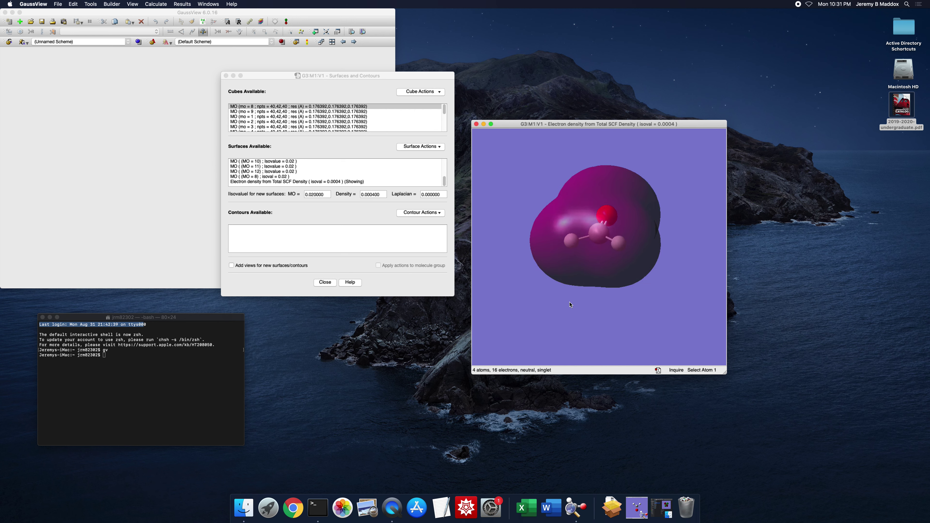
{"action": "left_click_drag", "start_coordinate": [561, 304], "coordinate": [646, 299]}
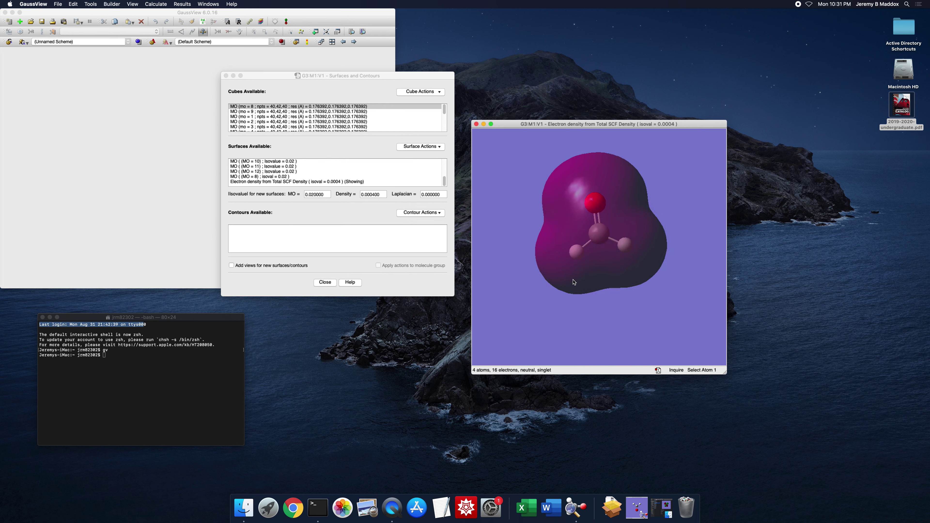
{"action": "left_click_drag", "start_coordinate": [579, 282], "coordinate": [630, 271]}
{"action": "left_click_drag", "start_coordinate": [639, 321], "coordinate": [594, 321]}
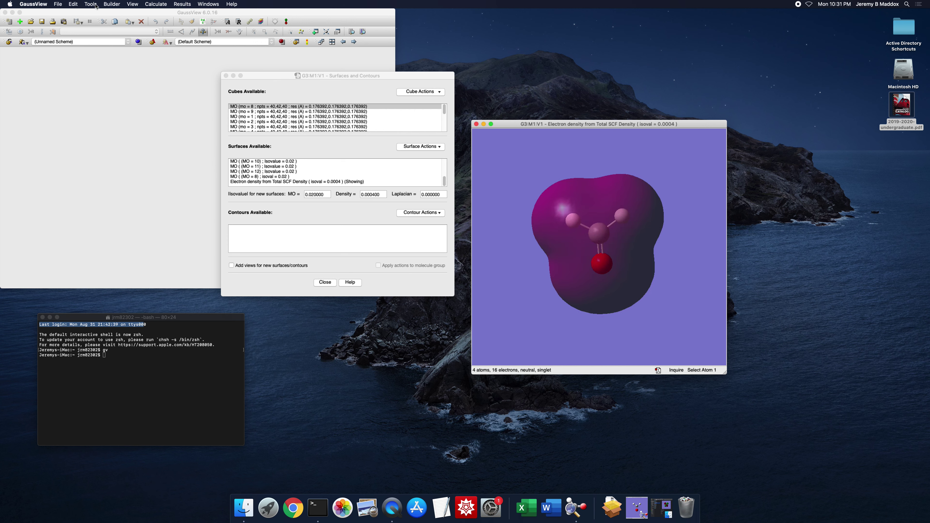
Generate a new ESP cube from the SCF density matrix on a Coarse grid and check for it among the available cubes.
{"action": "left_click", "coordinate": [66, 15]}
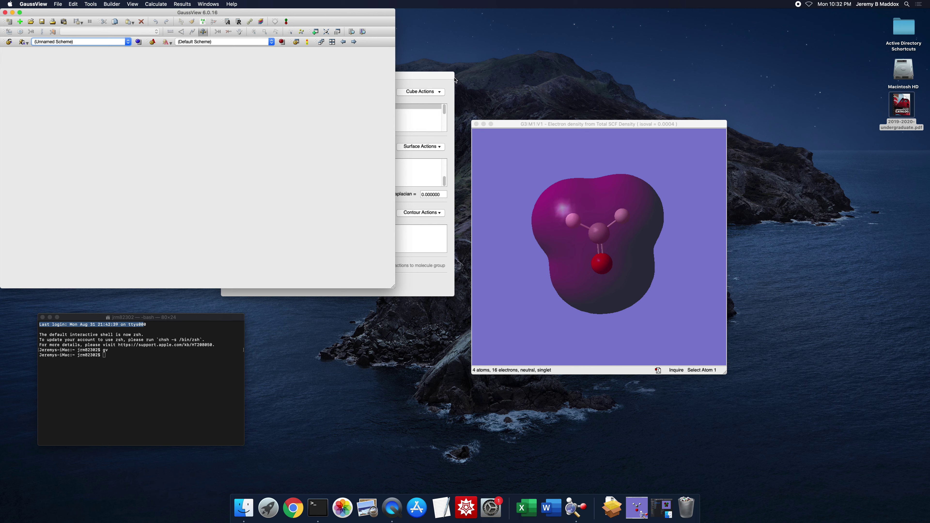
{"action": "left_click", "coordinate": [513, 124]}
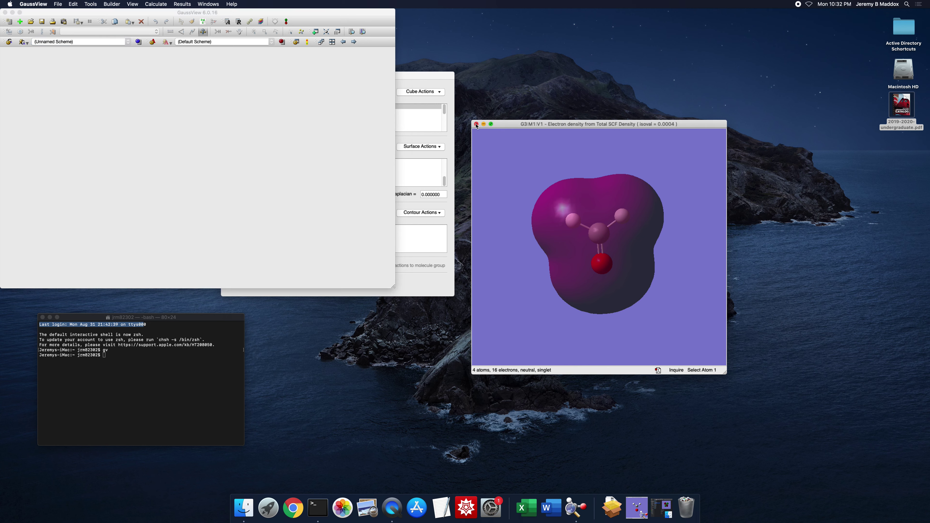
{"action": "left_click", "coordinate": [418, 76]}
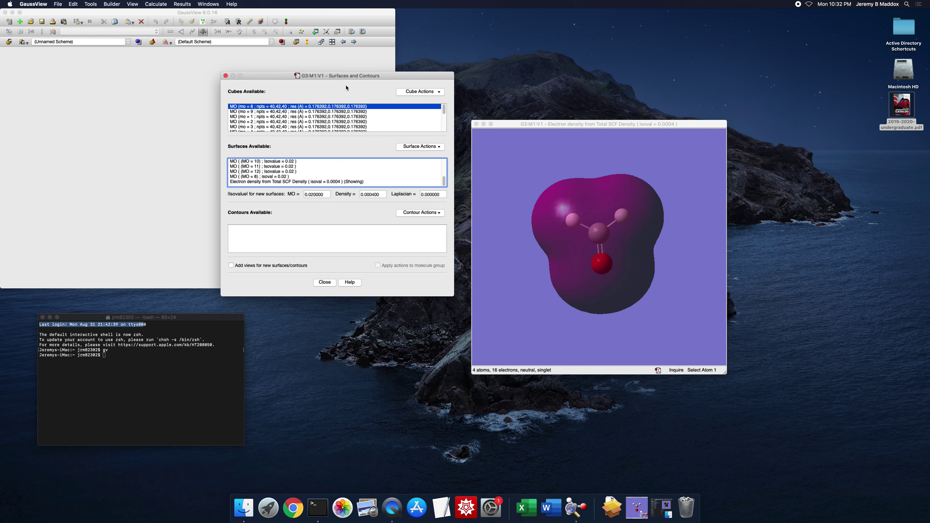
{"action": "left_click_drag", "start_coordinate": [337, 75], "coordinate": [336, 75]}
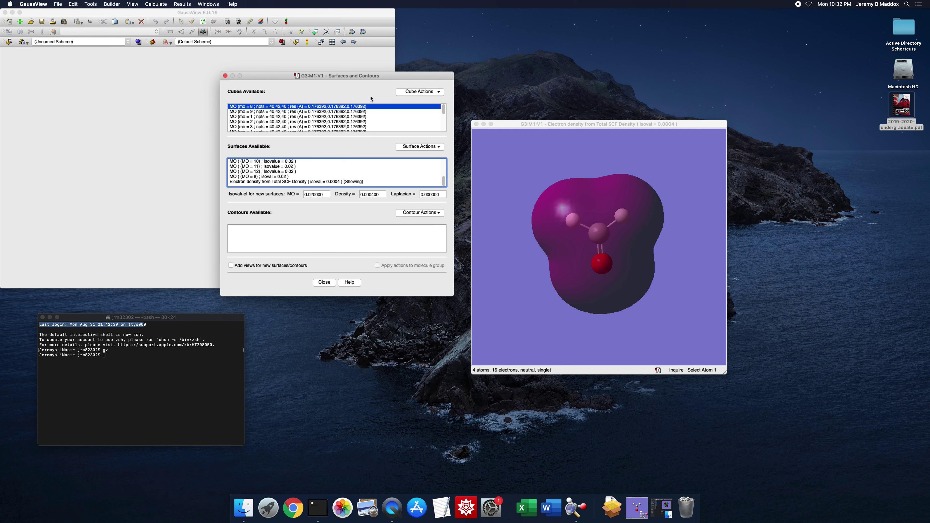
{"action": "left_click", "coordinate": [421, 93]}
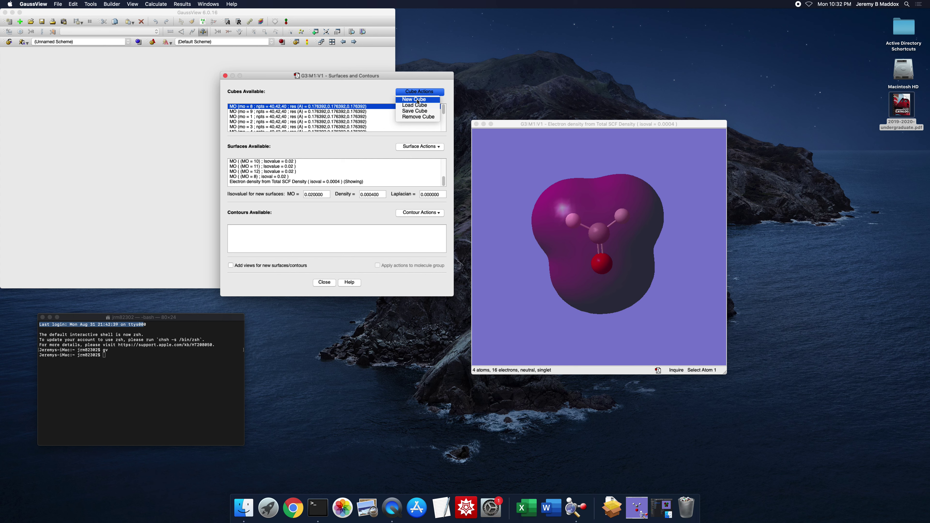
{"action": "left_click", "coordinate": [414, 100]}
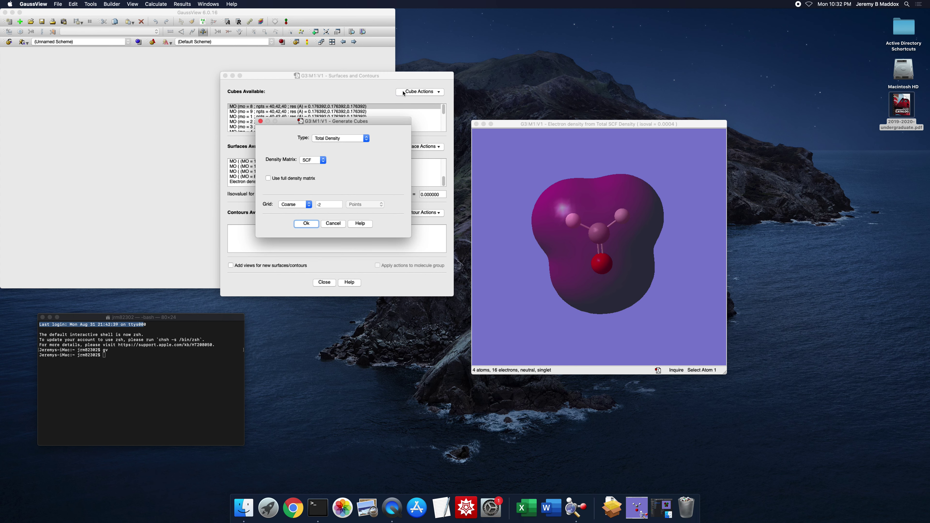
{"action": "left_click", "coordinate": [362, 141]}
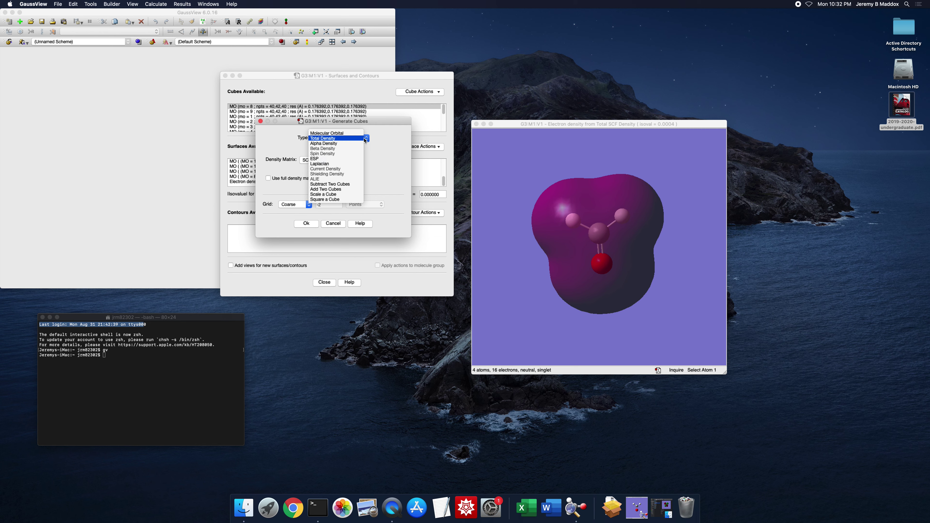
{"action": "left_click", "coordinate": [318, 159]}
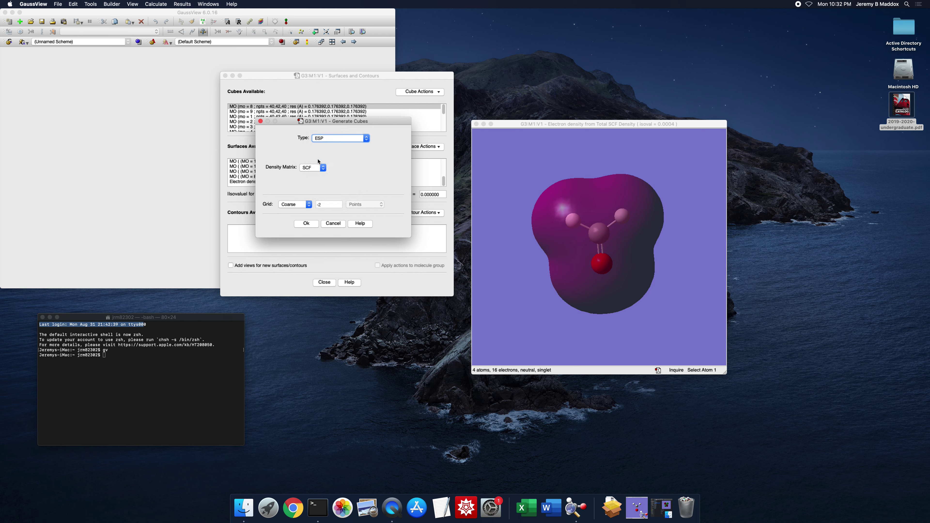
{"action": "left_click", "coordinate": [307, 223]}
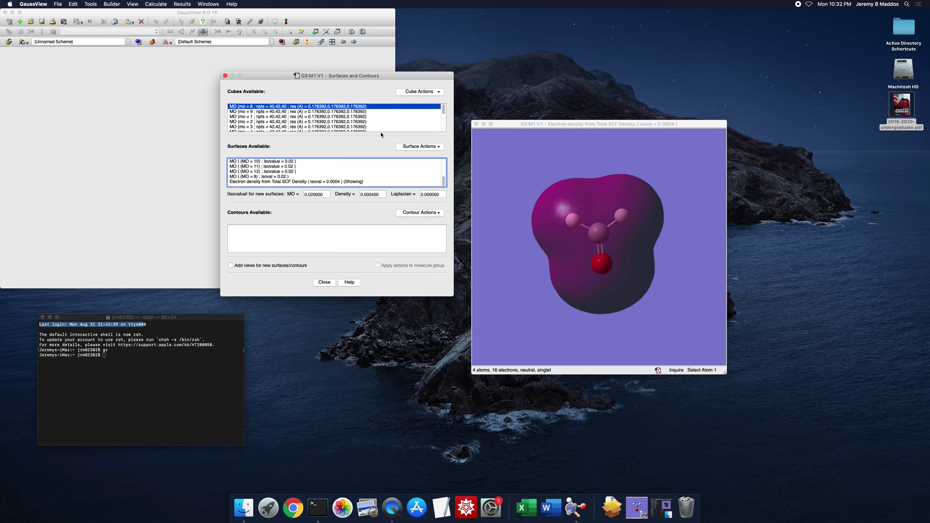
{"action": "scroll", "coordinate": [379, 123], "scroll_direction": "down", "scroll_amount": 5}
{"action": "scroll", "coordinate": [331, 120], "scroll_direction": "down", "scroll_amount": 3}
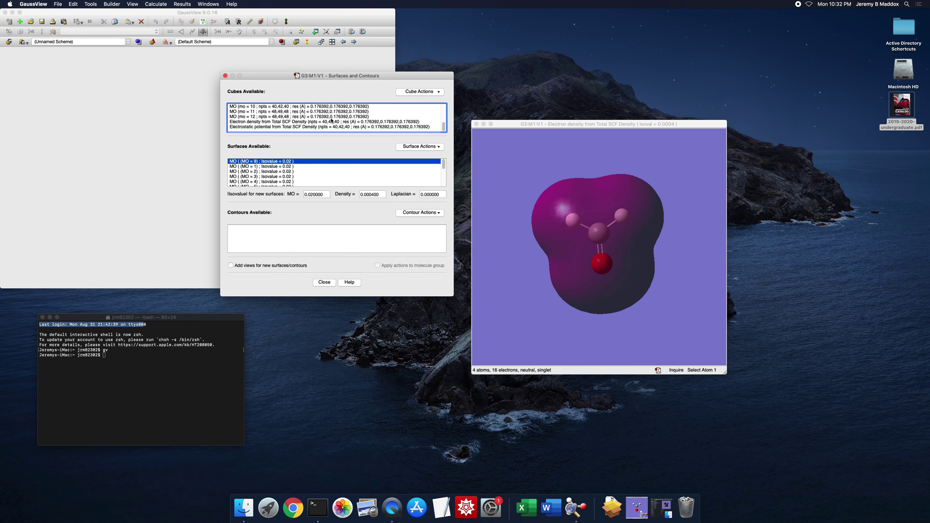
Hide the surface of the electron density from Total SCF Density.
{"action": "scroll", "coordinate": [416, 174], "scroll_direction": "down", "scroll_amount": 1}
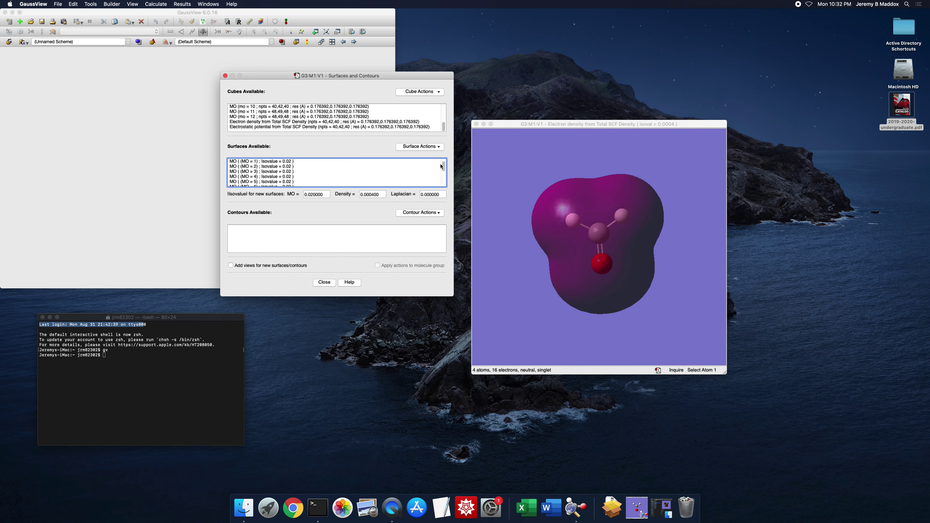
{"action": "scroll", "coordinate": [338, 177], "scroll_direction": "down", "scroll_amount": 3}
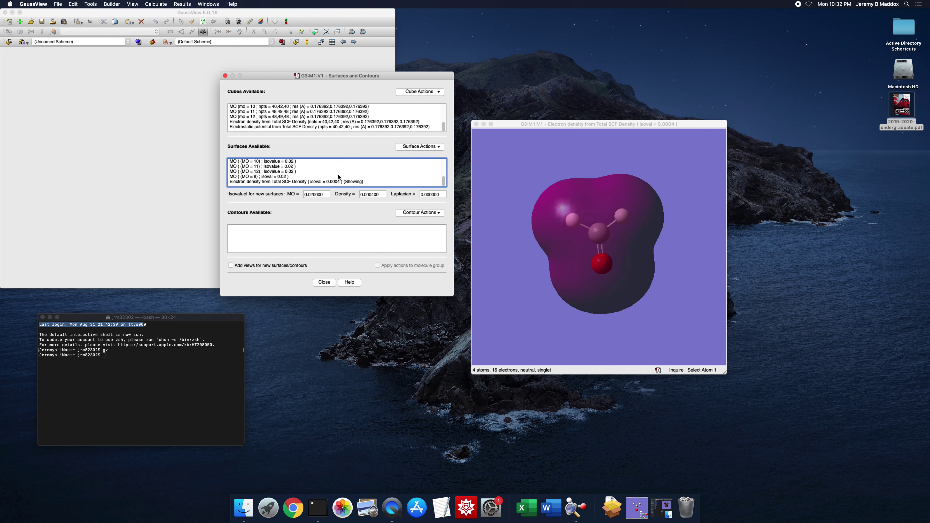
{"action": "left_click", "coordinate": [324, 182]}
{"action": "left_click", "coordinate": [399, 147]}
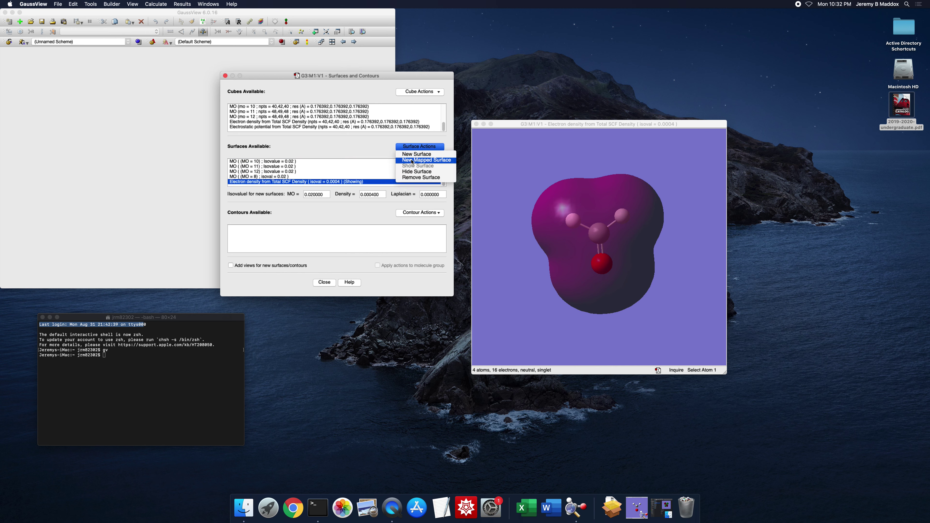
{"action": "left_click", "coordinate": [412, 172]}
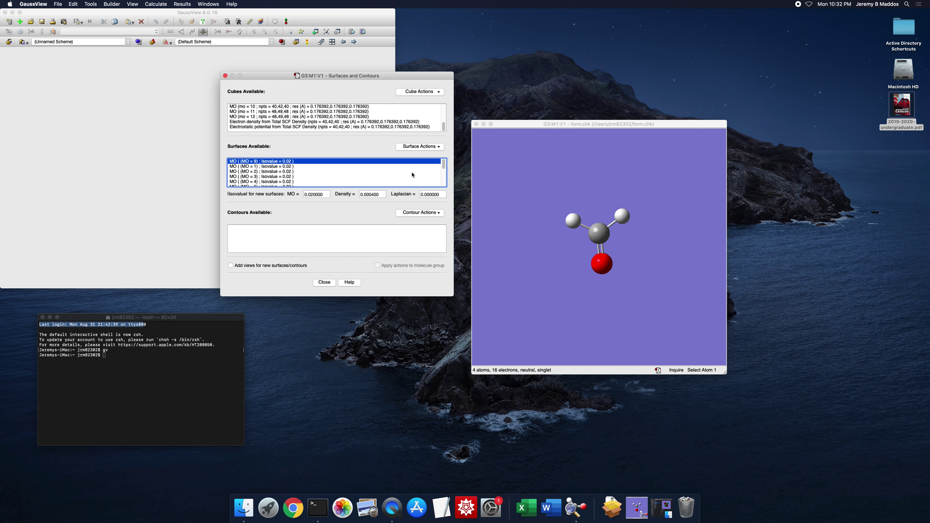
{"action": "left_click", "coordinate": [414, 147]}
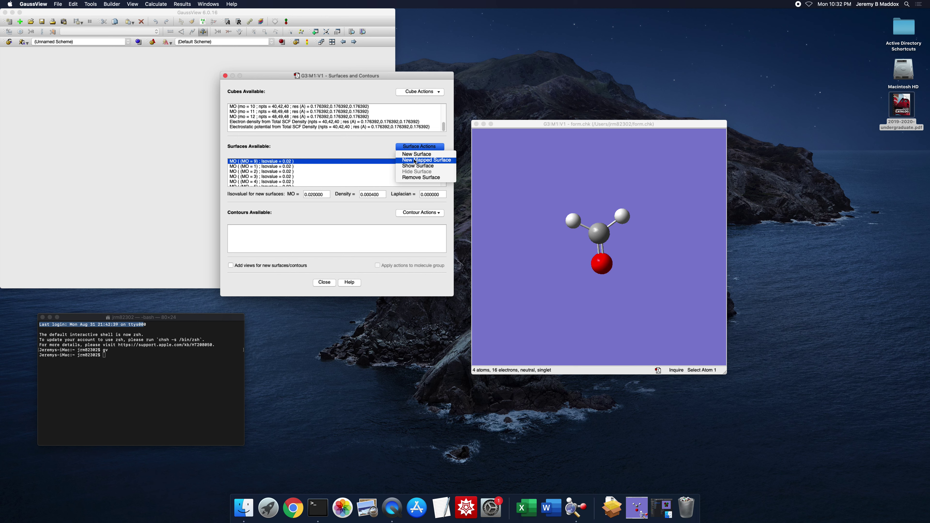
{"action": "left_click", "coordinate": [415, 160]}
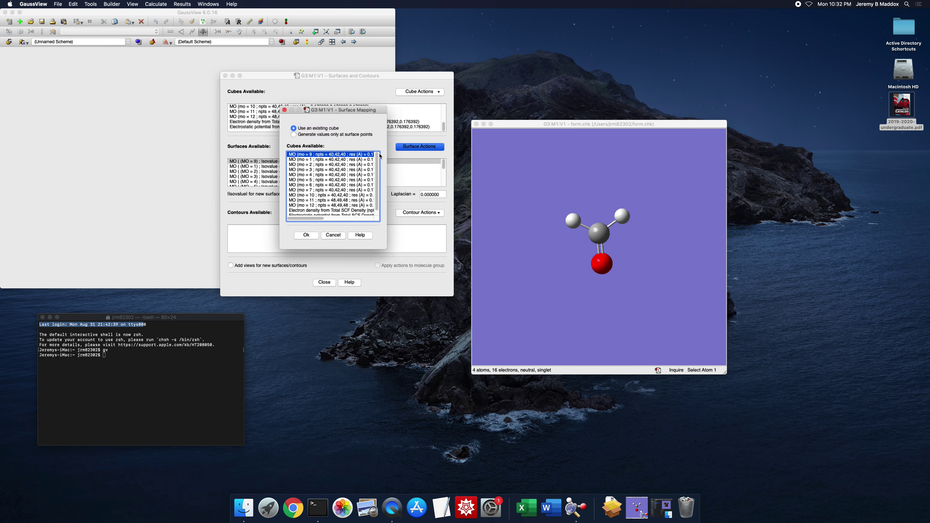
{"action": "scroll", "coordinate": [338, 167], "scroll_direction": "down", "scroll_amount": 1}
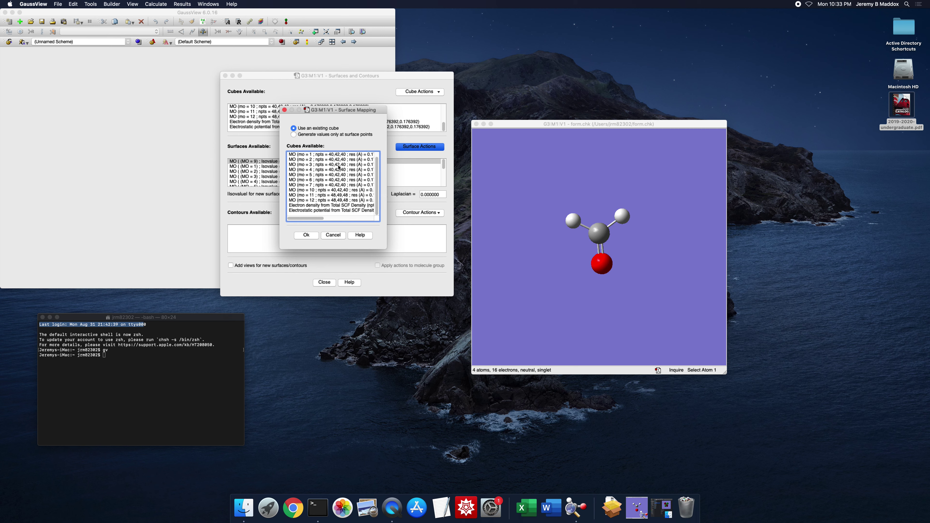
{"action": "left_click", "coordinate": [331, 235]}
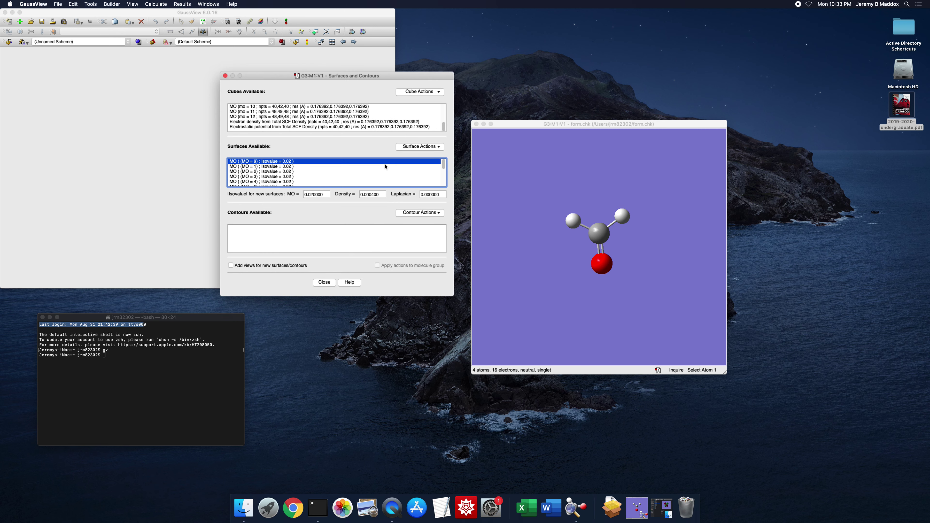
Show the electron density from Total SCF Density surface again.
{"action": "scroll", "coordinate": [365, 172], "scroll_direction": "down", "scroll_amount": 3}
{"action": "left_click", "coordinate": [295, 181]}
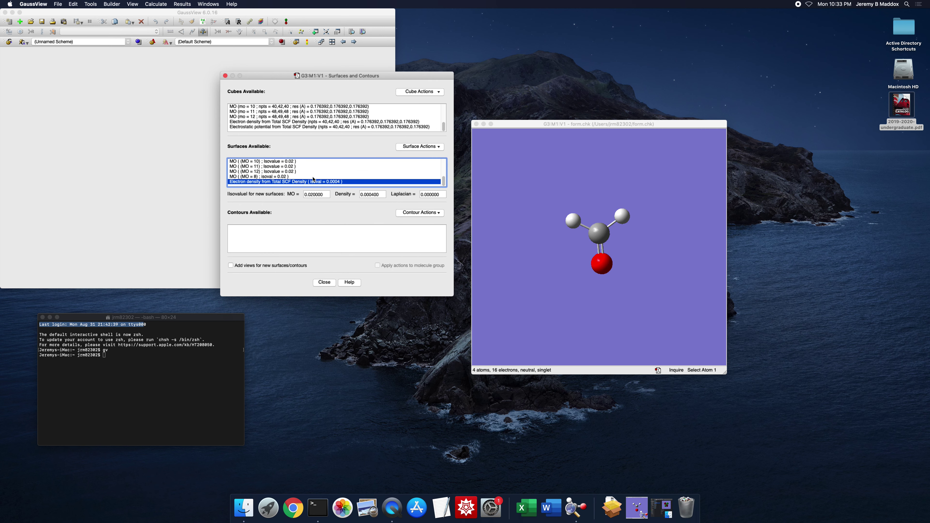
{"action": "left_click", "coordinate": [415, 147]}
{"action": "left_click", "coordinate": [414, 166]}
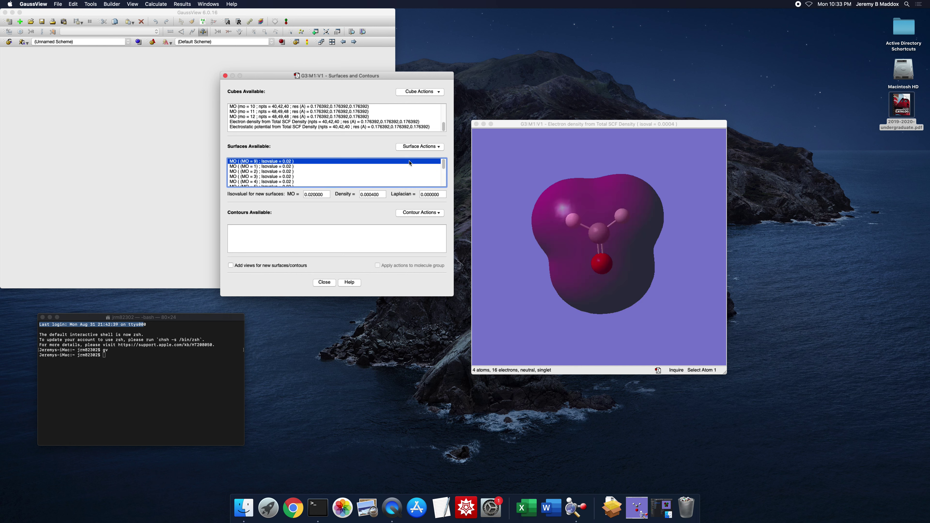
Try to create a new mapped surface using the existing electrostatic potential from Total SCF Density cube and rotate it for inspection.
{"action": "left_click", "coordinate": [418, 148]}
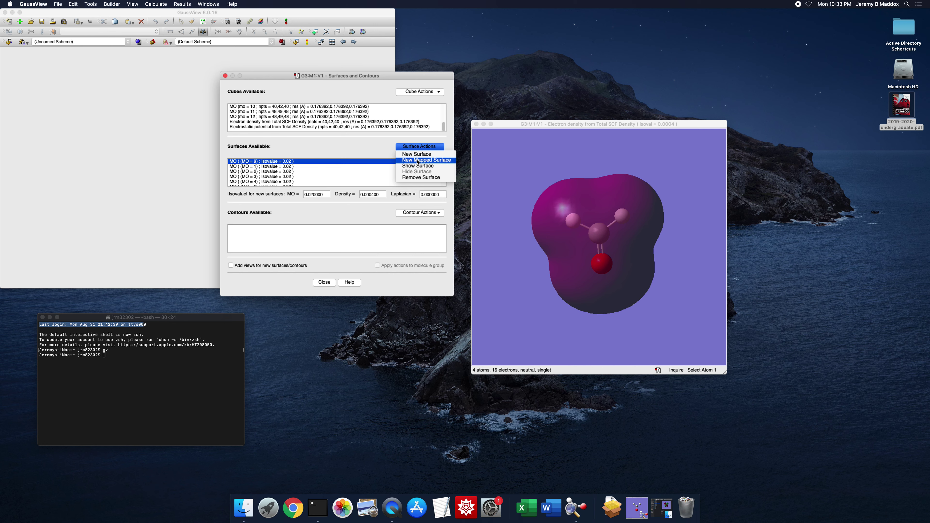
{"action": "left_click", "coordinate": [418, 161]}
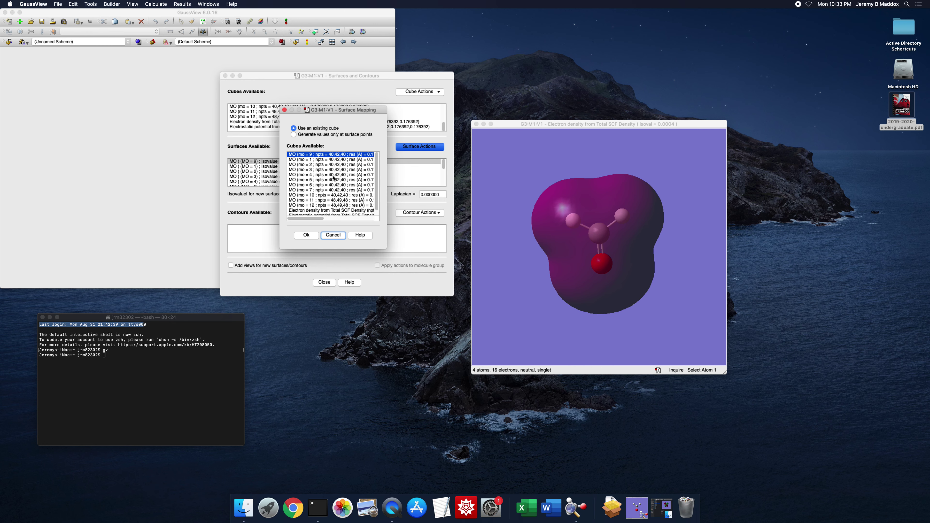
{"action": "scroll", "coordinate": [333, 179], "scroll_direction": "down", "scroll_amount": 1}
{"action": "left_click", "coordinate": [323, 211]}
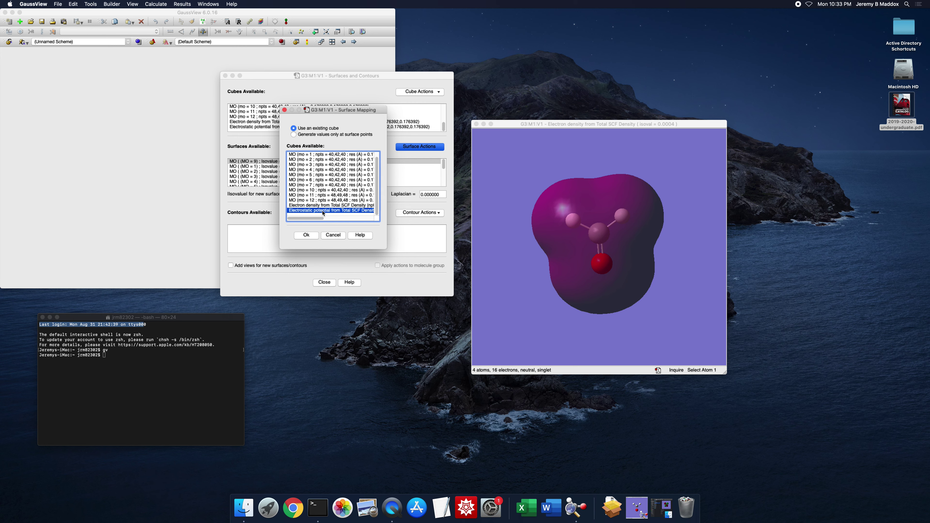
{"action": "left_click", "coordinate": [306, 235]}
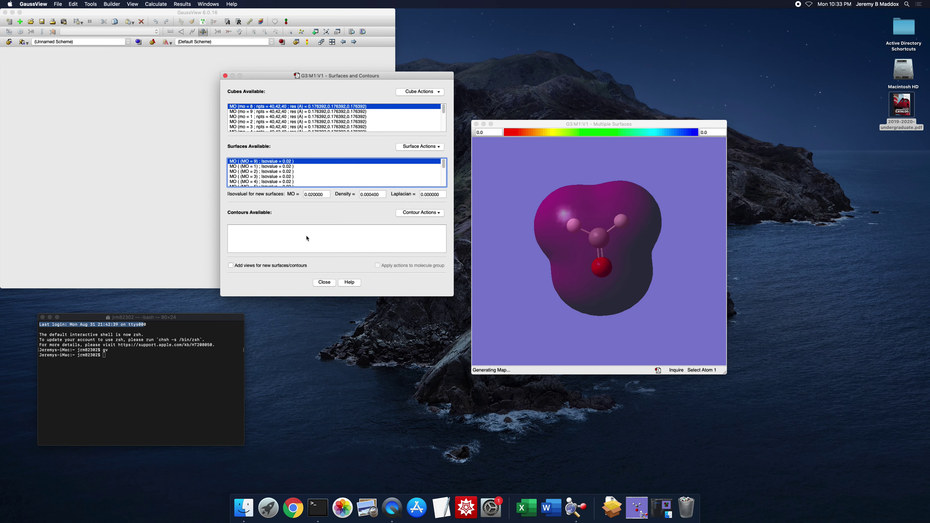
{"action": "left_click_drag", "start_coordinate": [544, 278], "coordinate": [541, 246]}
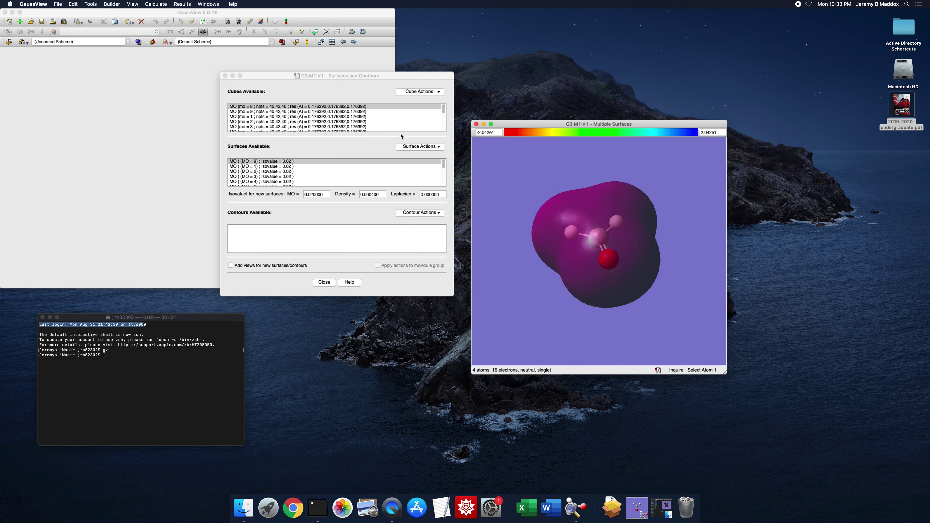
Remove the MO 8 surface mapped with the electrostatic potential from the available surfaces.
{"action": "scroll", "coordinate": [367, 118], "scroll_direction": "down", "scroll_amount": 5}
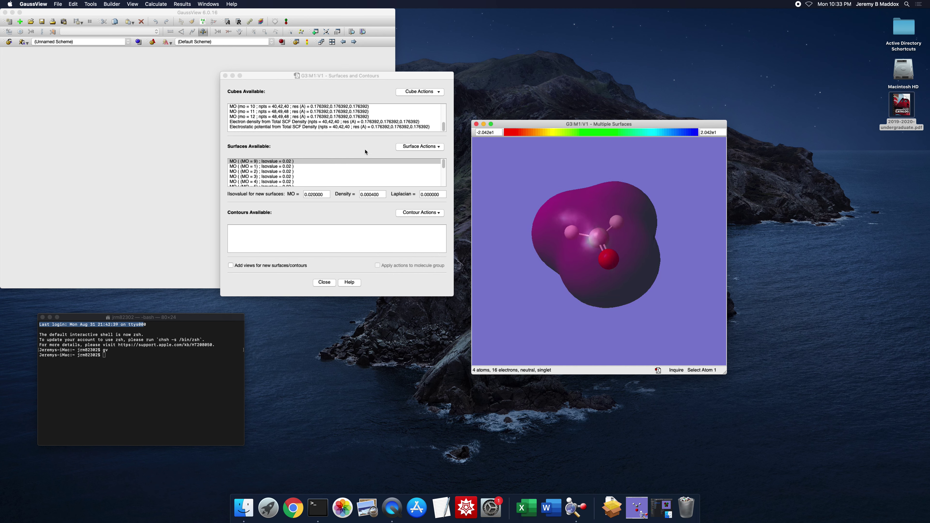
{"action": "scroll", "coordinate": [337, 171], "scroll_direction": "down", "scroll_amount": 5}
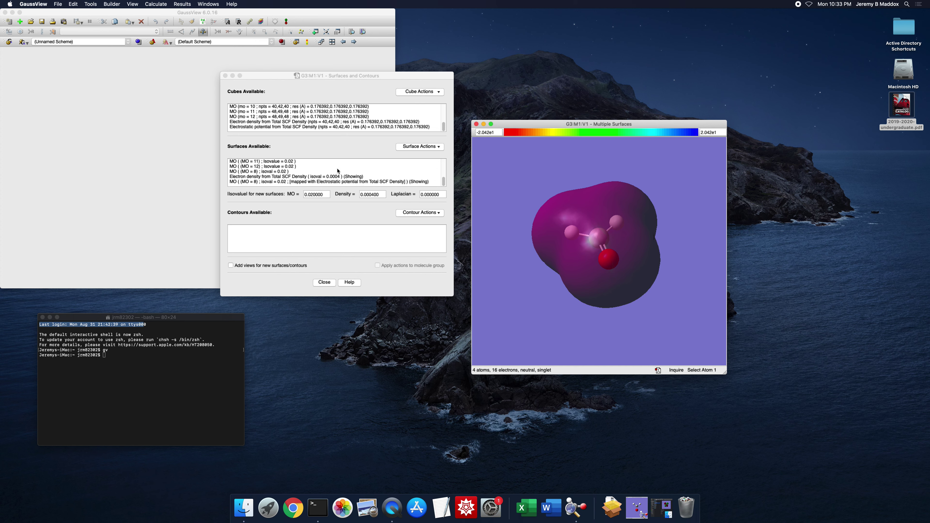
{"action": "left_click", "coordinate": [325, 183]}
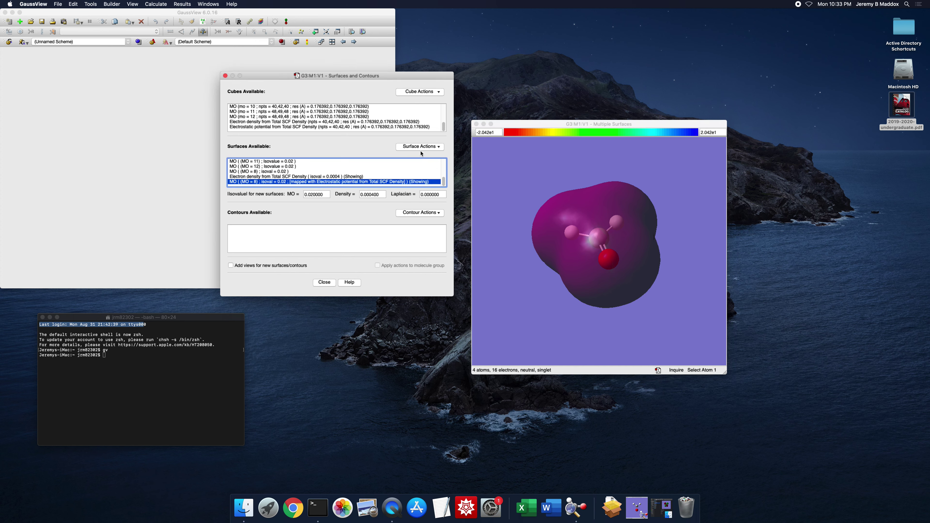
{"action": "left_click", "coordinate": [428, 146]}
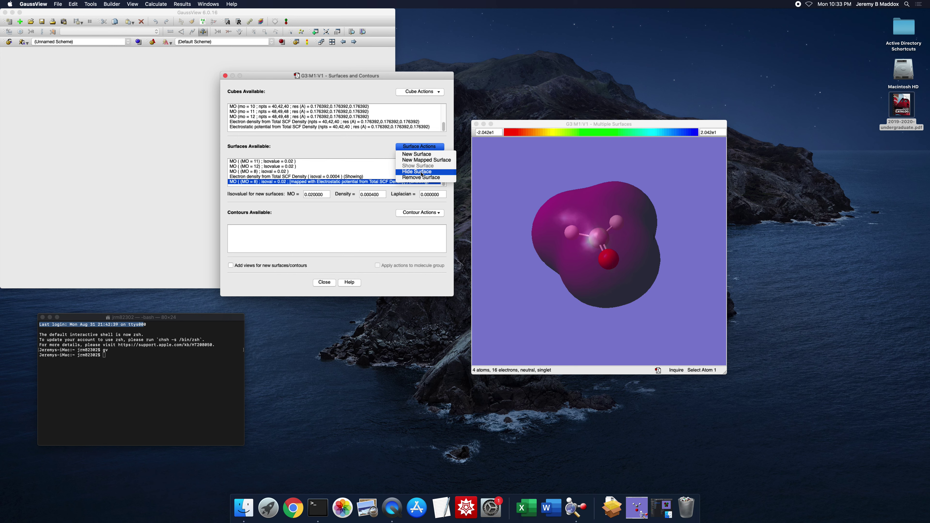
{"action": "left_click", "coordinate": [421, 172]}
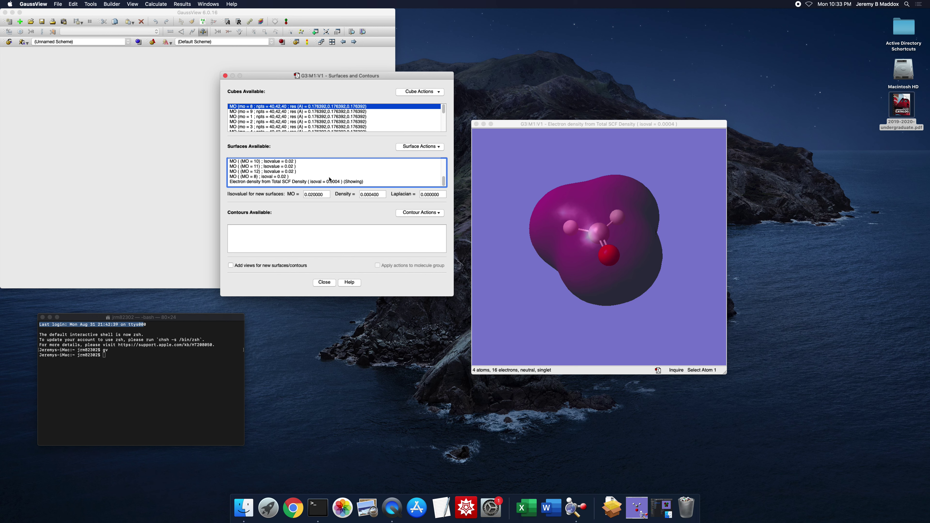
{"action": "scroll", "coordinate": [354, 123], "scroll_direction": "down", "scroll_amount": 3}
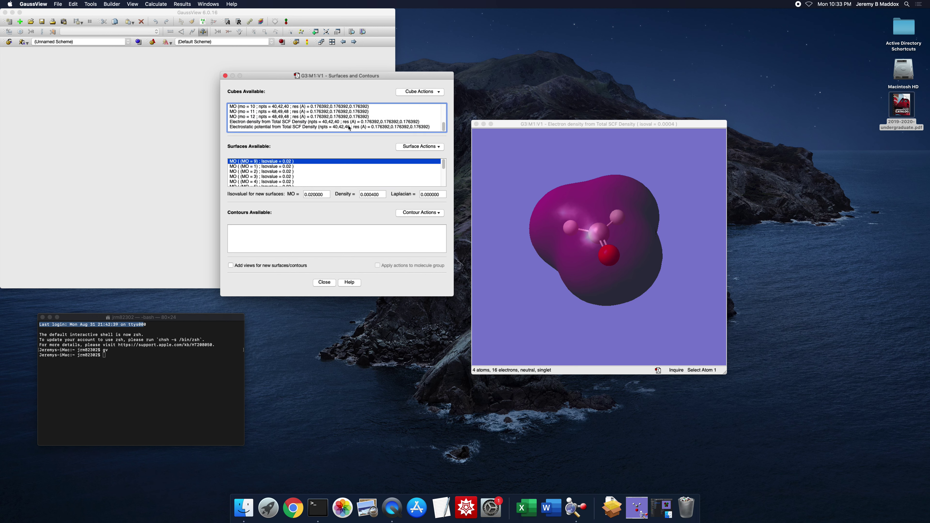
{"action": "left_click", "coordinate": [412, 147]}
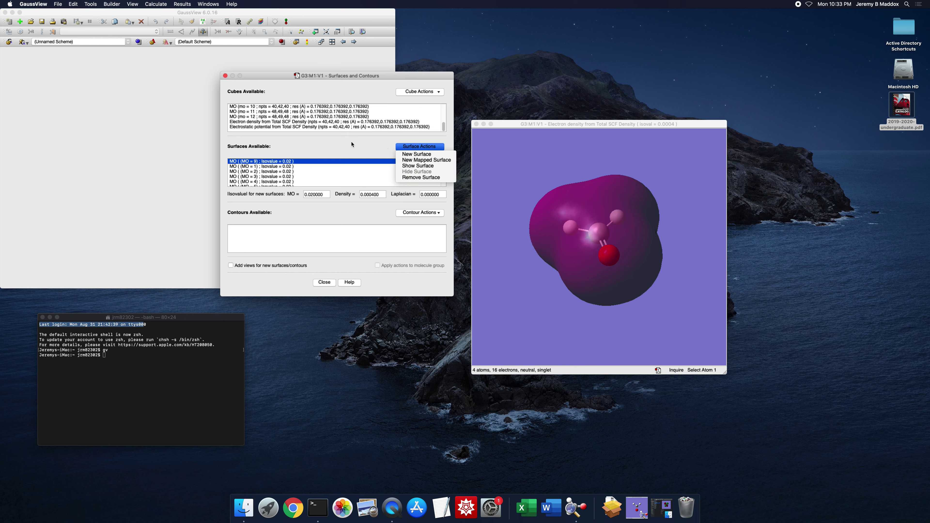
{"action": "left_click", "coordinate": [348, 125]}
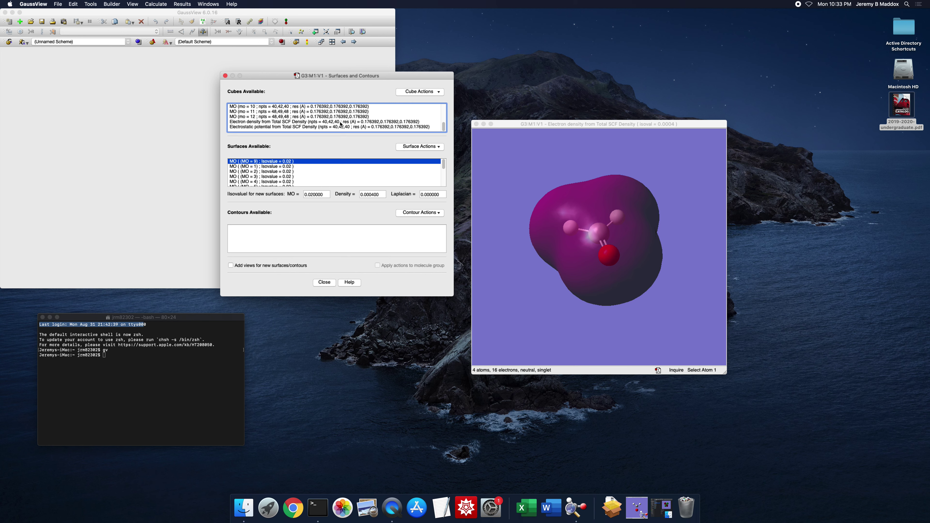
{"action": "scroll", "coordinate": [330, 172], "scroll_direction": "down", "scroll_amount": 5}
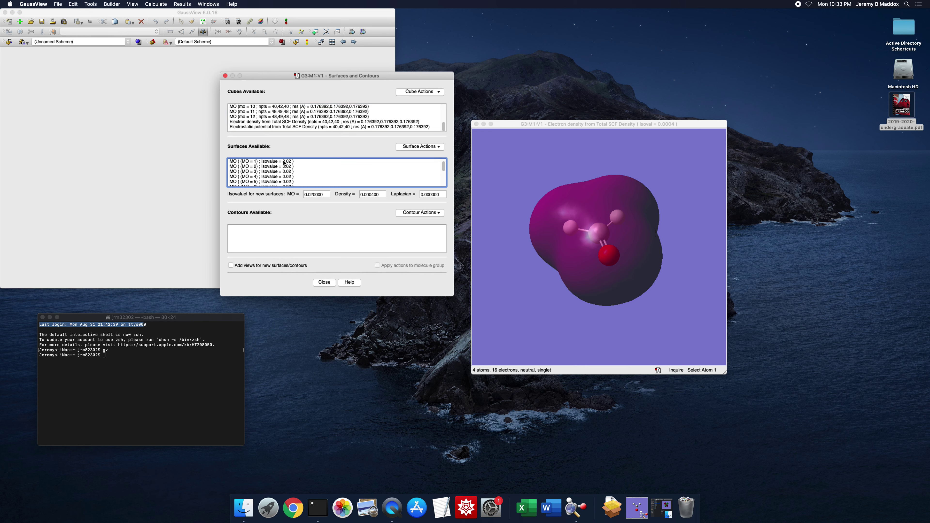
{"action": "left_click", "coordinate": [285, 182]}
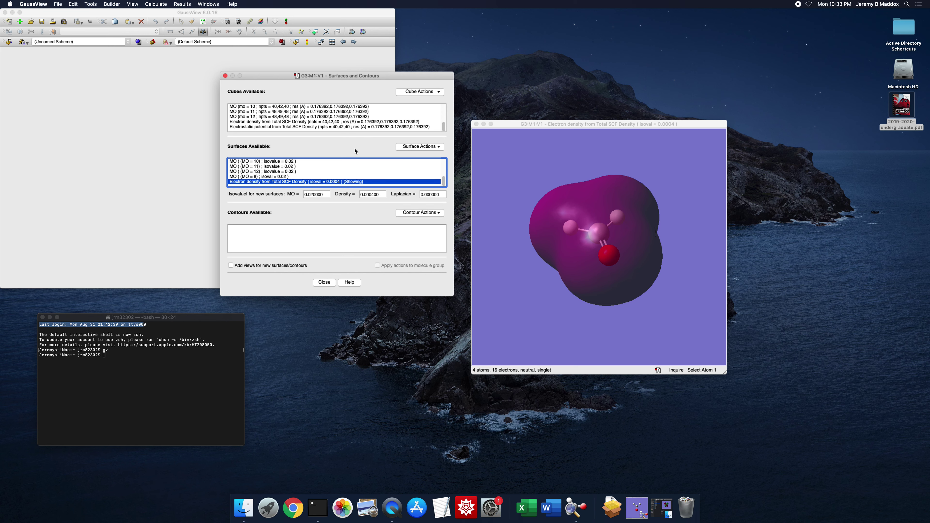
{"action": "left_click", "coordinate": [416, 147]}
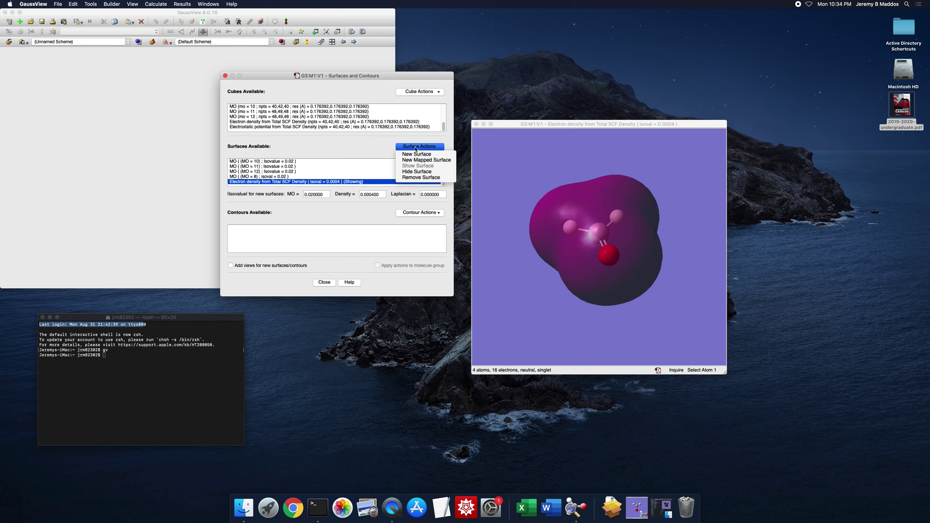
{"action": "left_click", "coordinate": [416, 160]}
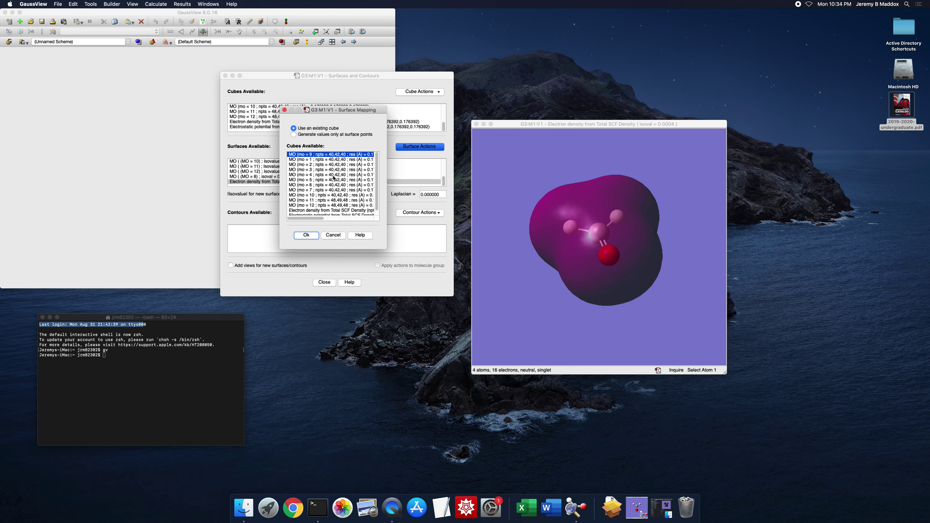
{"action": "scroll", "coordinate": [330, 185], "scroll_direction": "down", "scroll_amount": 1}
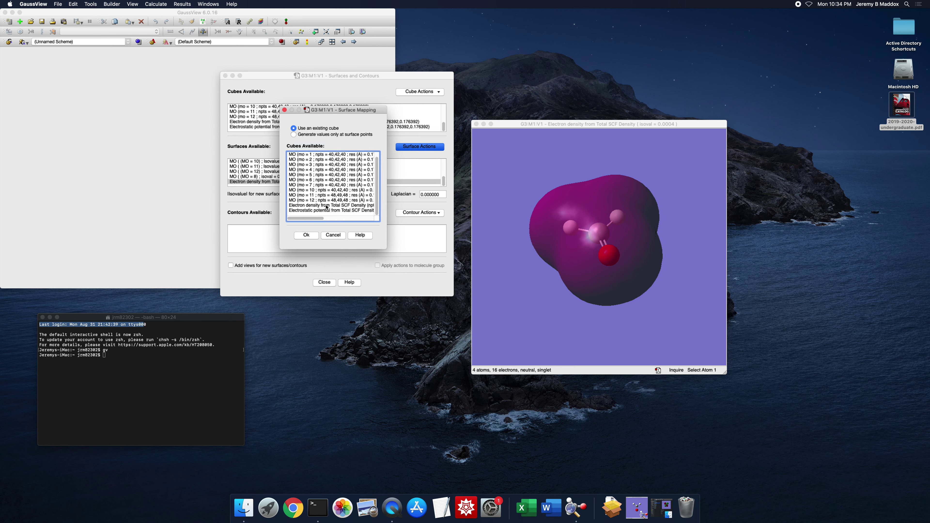
{"action": "left_click", "coordinate": [333, 236]}
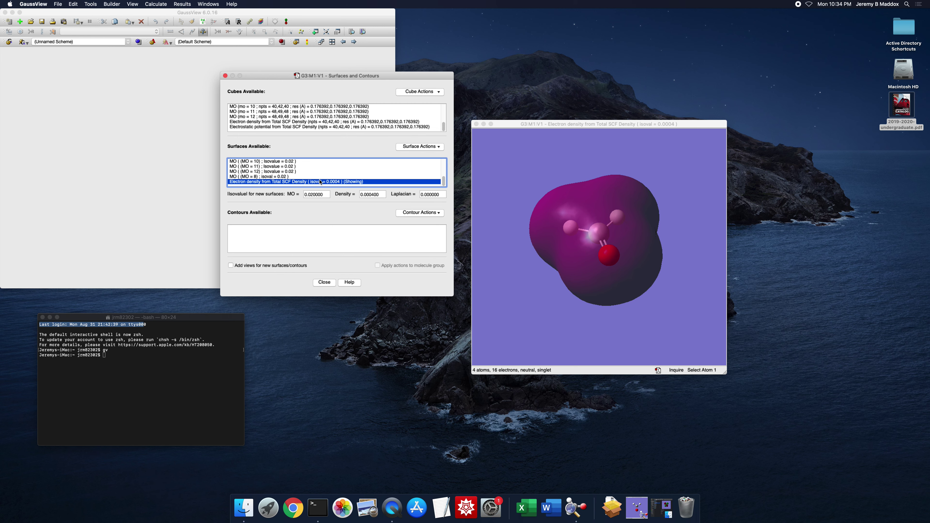
{"action": "left_click", "coordinate": [407, 147]}
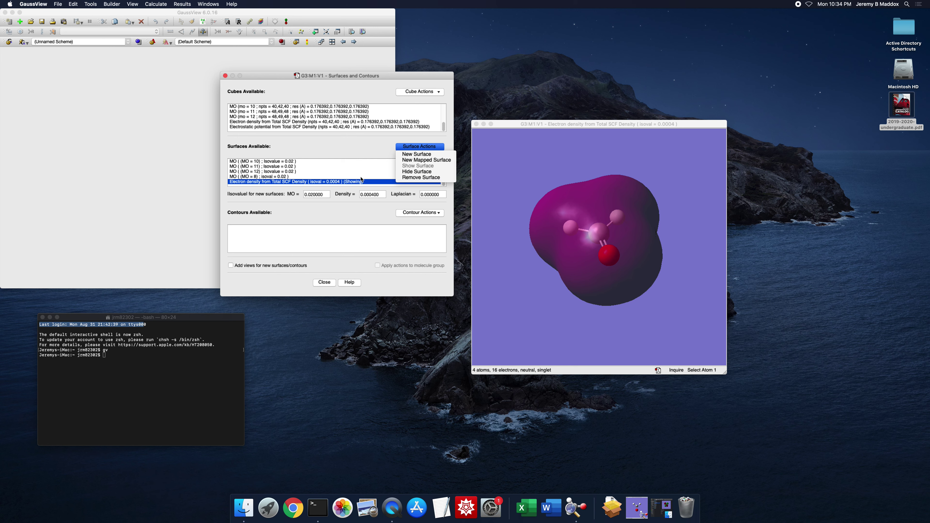
{"action": "left_click", "coordinate": [352, 142]}
Try to create a new mapped surface from the electrostatic potential cube, using the existing electron density from Total SCF Density cube for mapping.
{"action": "left_click", "coordinate": [350, 127]}
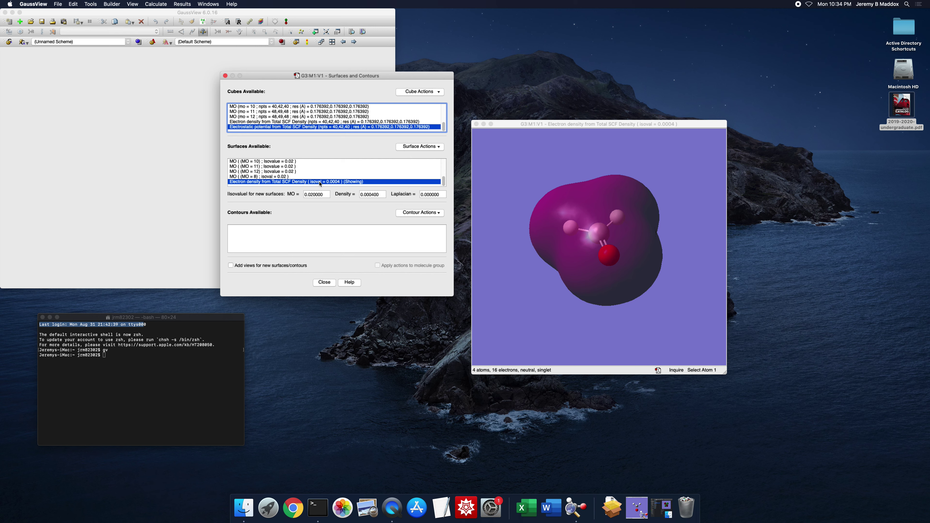
{"action": "left_click", "coordinate": [416, 147]}
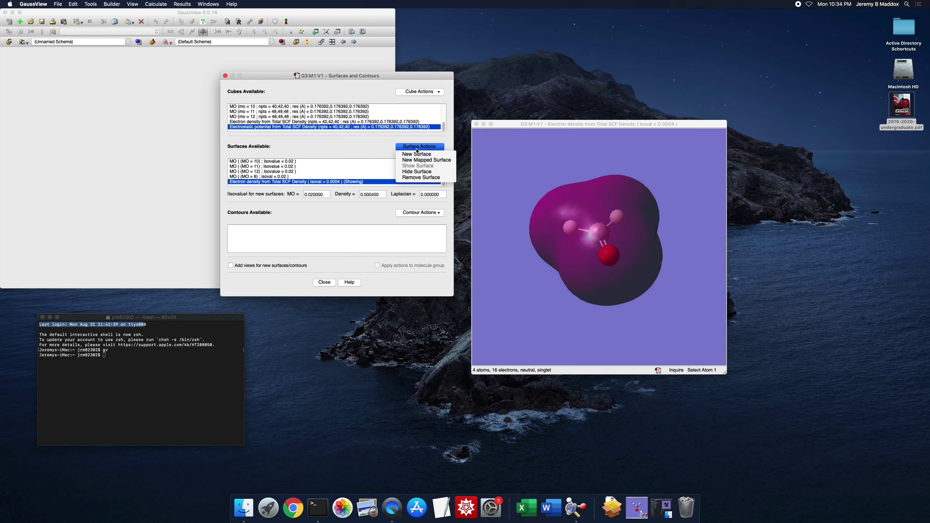
{"action": "left_click", "coordinate": [419, 161]}
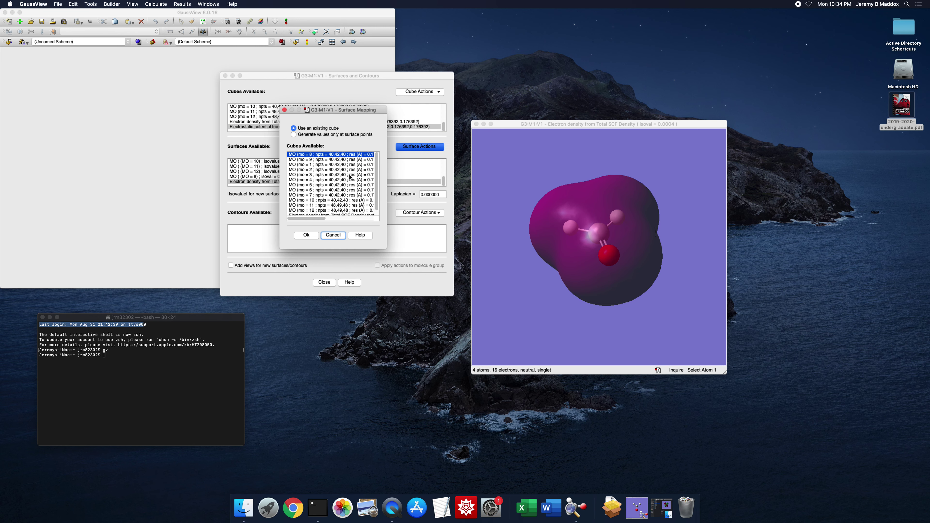
{"action": "scroll", "coordinate": [350, 177], "scroll_direction": "down", "scroll_amount": 1}
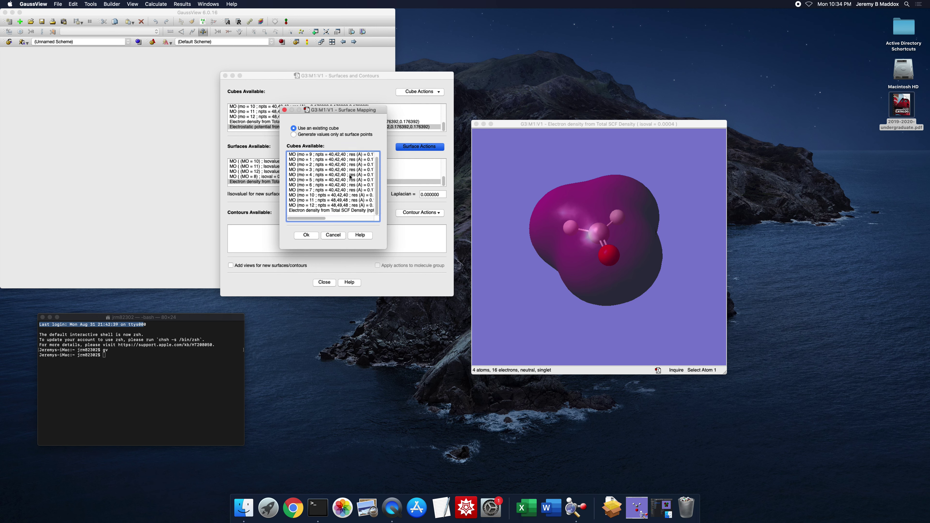
{"action": "left_click", "coordinate": [331, 211]}
{"action": "scroll", "coordinate": [314, 219], "scroll_direction": "right", "scroll_amount": 1}
{"action": "mouse_move", "coordinate": [312, 219]}
{"action": "left_mouse_down"}
{"action": "mouse_move", "coordinate": [333, 219]}
{"action": "mouse_move", "coordinate": [312, 220]}
{"action": "left_mouse_up"}
{"action": "scroll", "coordinate": [326, 185], "scroll_direction": "up", "scroll_amount": 1}
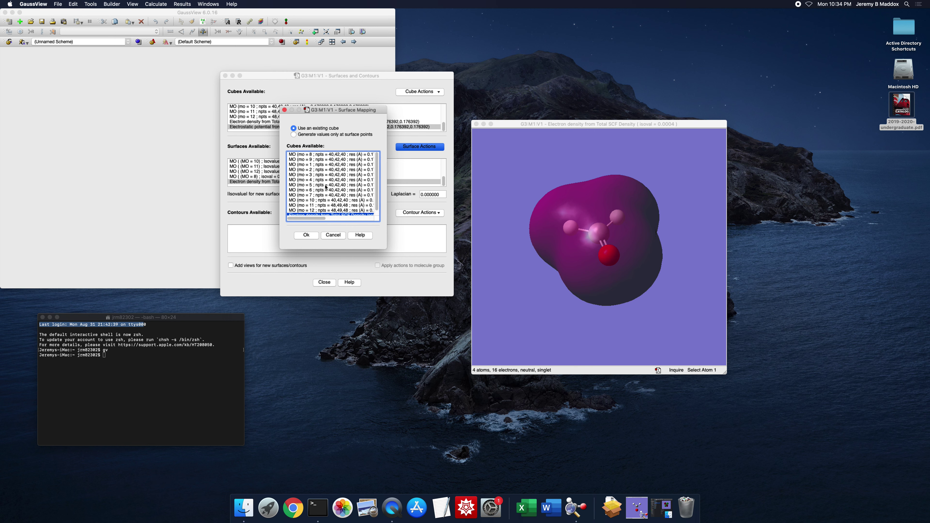
{"action": "scroll", "coordinate": [326, 187], "scroll_direction": "down", "scroll_amount": 1}
{"action": "scroll", "coordinate": [326, 187], "scroll_direction": "up", "scroll_amount": 1}
{"action": "left_click", "coordinate": [306, 235]}
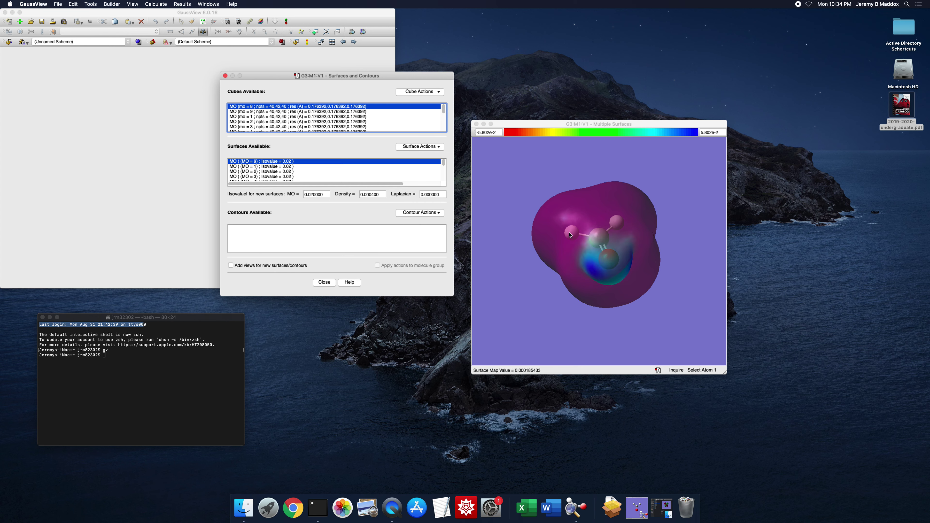
{"action": "left_click_drag", "start_coordinate": [532, 255], "coordinate": [541, 242]}
Hide the unmapped electron density from Total SCF Density surface and rotate the molecule to inspect the remaining mapped surface.
{"action": "scroll", "coordinate": [333, 172], "scroll_direction": "down", "scroll_amount": 5}
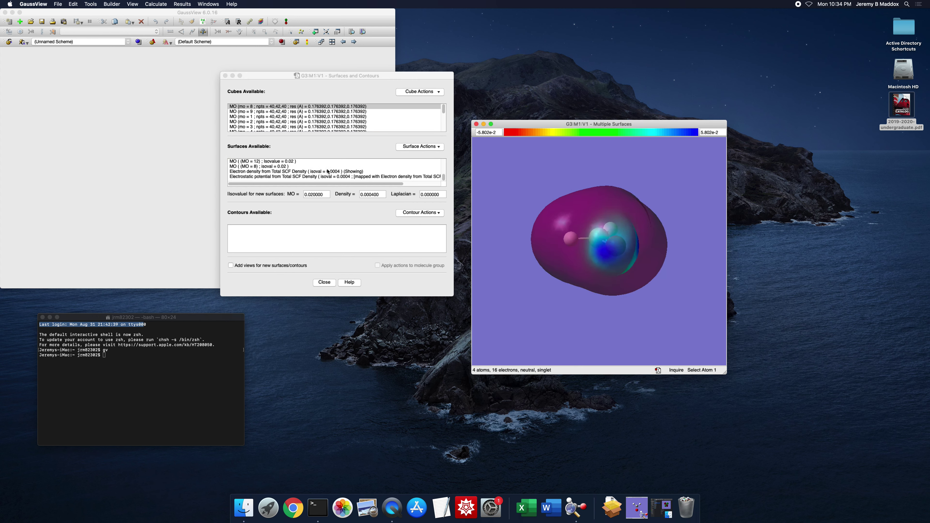
{"action": "left_click", "coordinate": [333, 172]}
{"action": "left_click", "coordinate": [410, 146]}
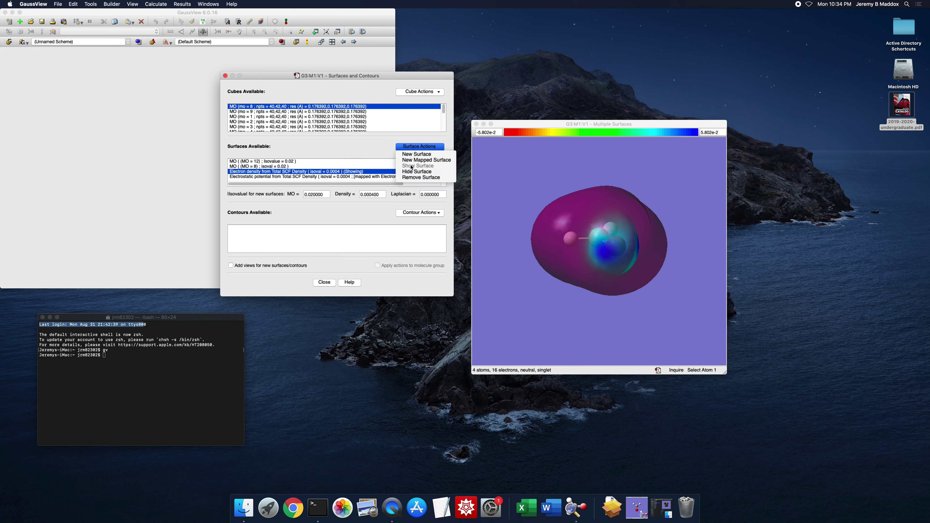
{"action": "left_click", "coordinate": [412, 175]}
{"action": "left_click_drag", "start_coordinate": [572, 235], "coordinate": [509, 243]}
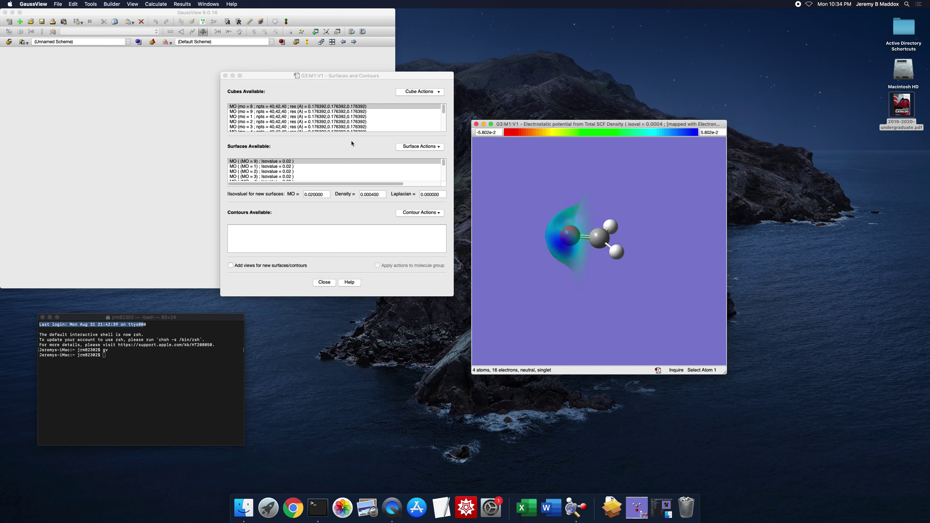
Remove the electrostatic potential surface mapped with the electron density from the available surfaces.
{"action": "scroll", "coordinate": [334, 172], "scroll_direction": "down", "scroll_amount": 2}
{"action": "scroll", "coordinate": [341, 175], "scroll_direction": "right", "scroll_amount": 5}
{"action": "left_click", "coordinate": [351, 177]}
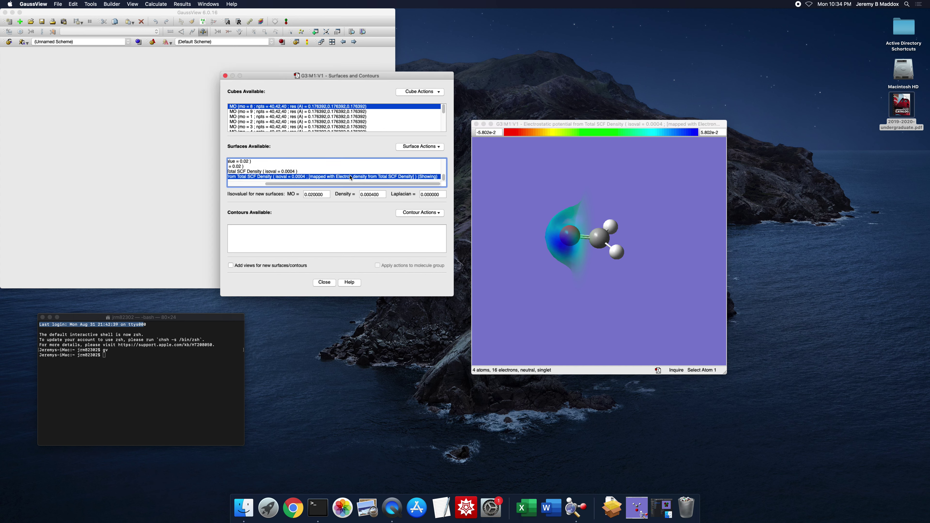
{"action": "left_click", "coordinate": [413, 147]}
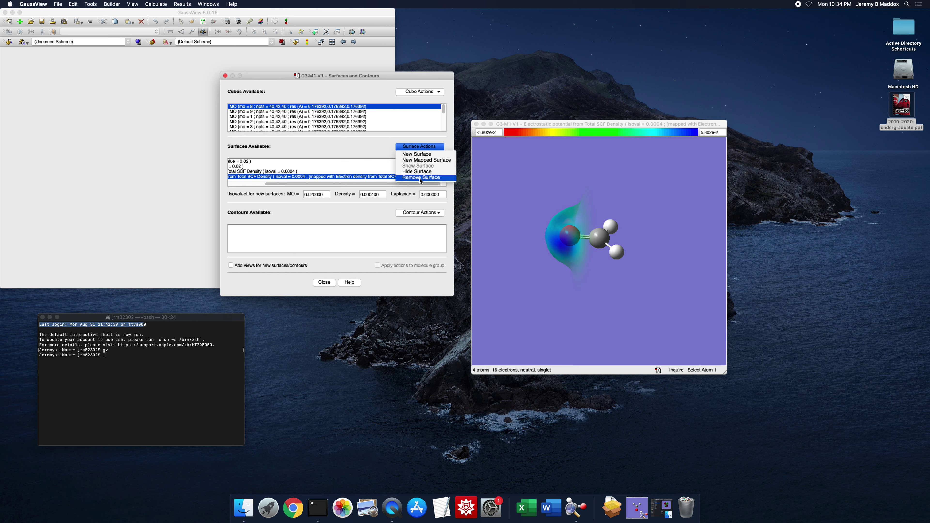
{"action": "left_click", "coordinate": [420, 178]}
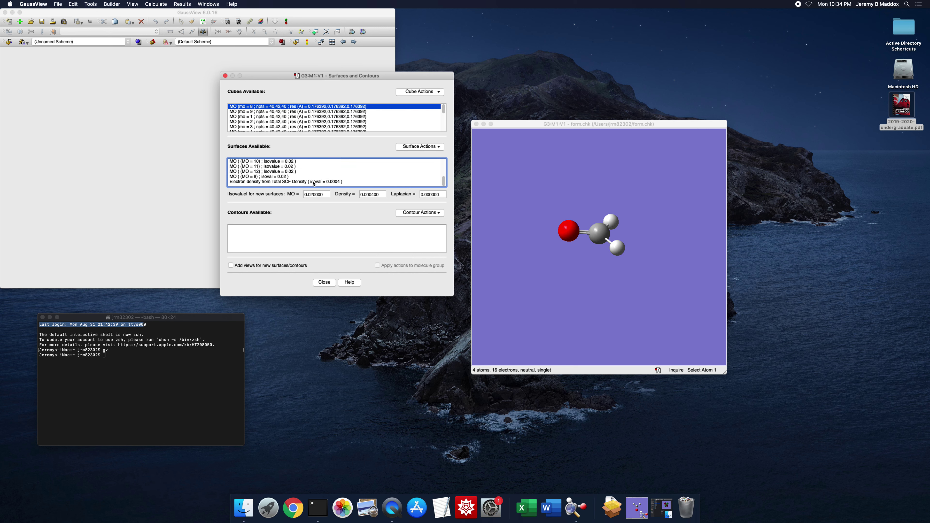
{"action": "scroll", "coordinate": [355, 127], "scroll_direction": "down", "scroll_amount": 5}
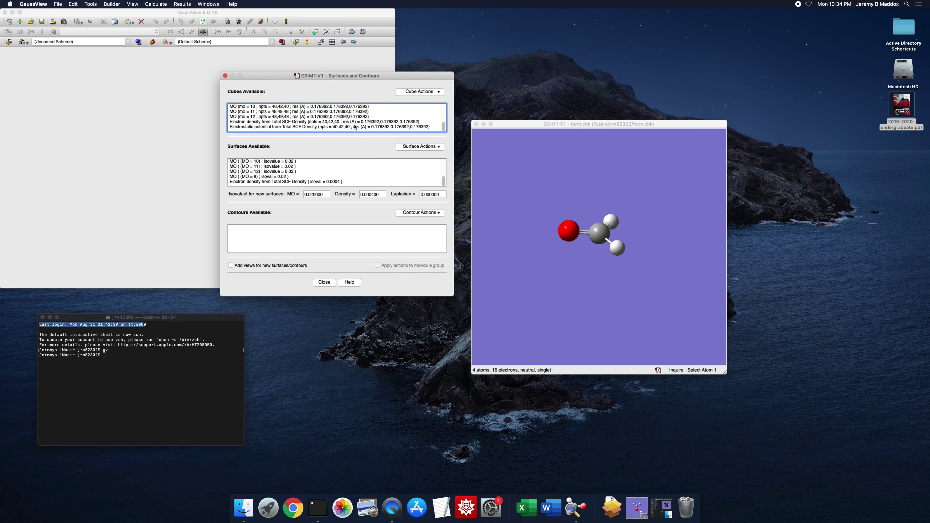
{"action": "left_click", "coordinate": [316, 129]}
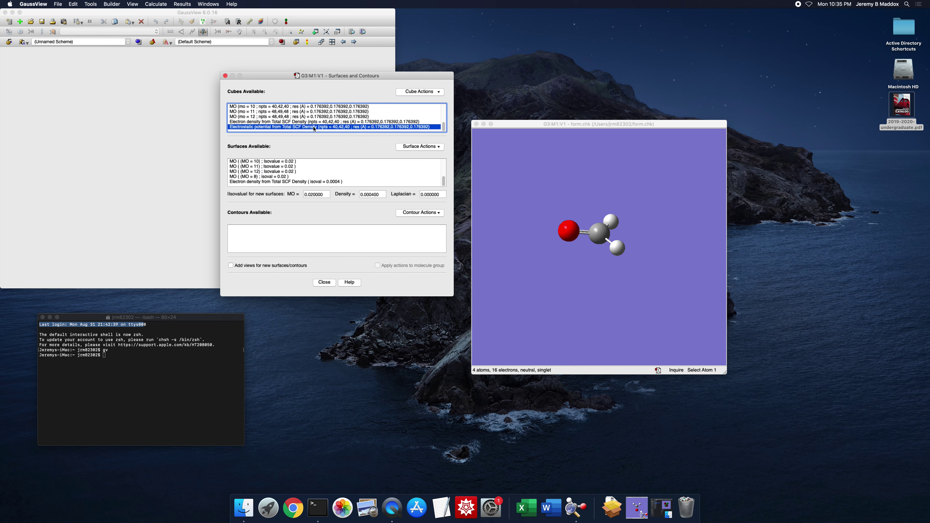
{"action": "left_click", "coordinate": [275, 123]}
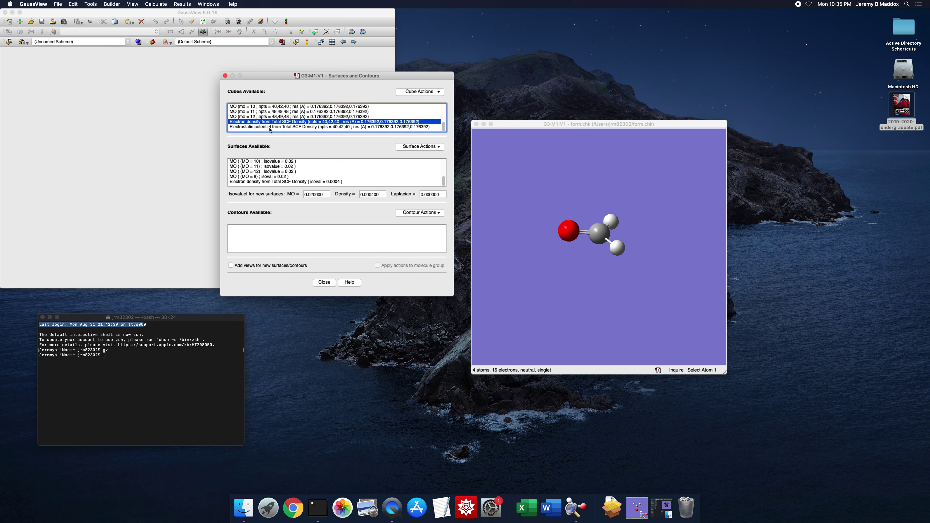
{"action": "left_click", "coordinate": [243, 127]}
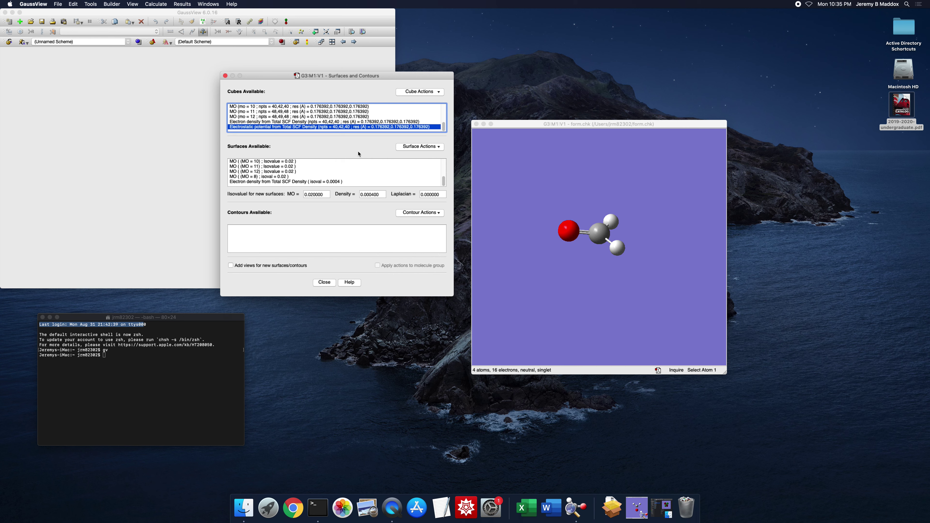
{"action": "left_click", "coordinate": [319, 182]}
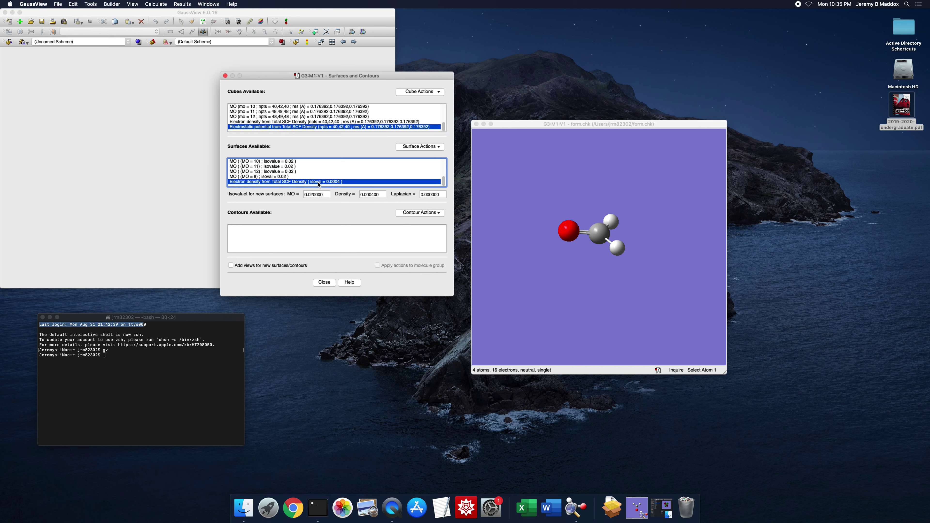
{"action": "left_click", "coordinate": [427, 147]}
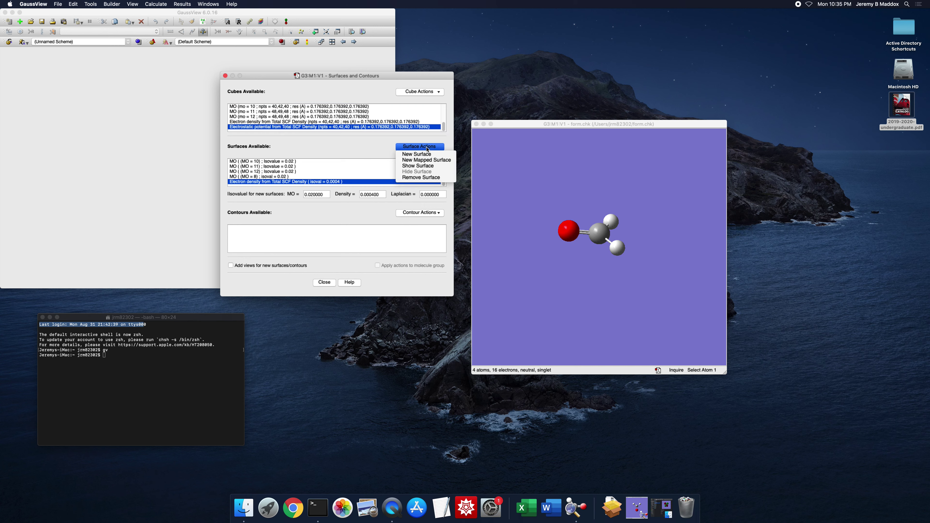
{"action": "left_click", "coordinate": [424, 161]}
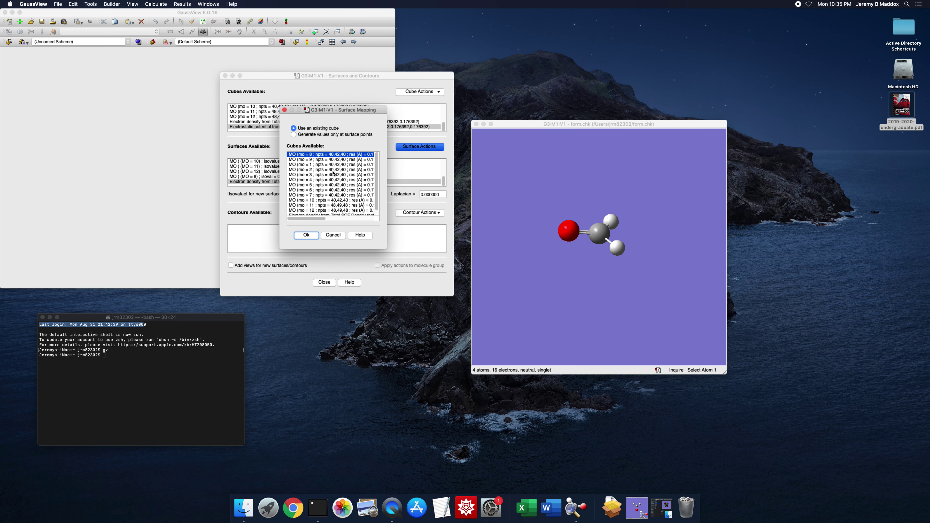
{"action": "scroll", "coordinate": [332, 173], "scroll_direction": "down", "scroll_amount": 1}
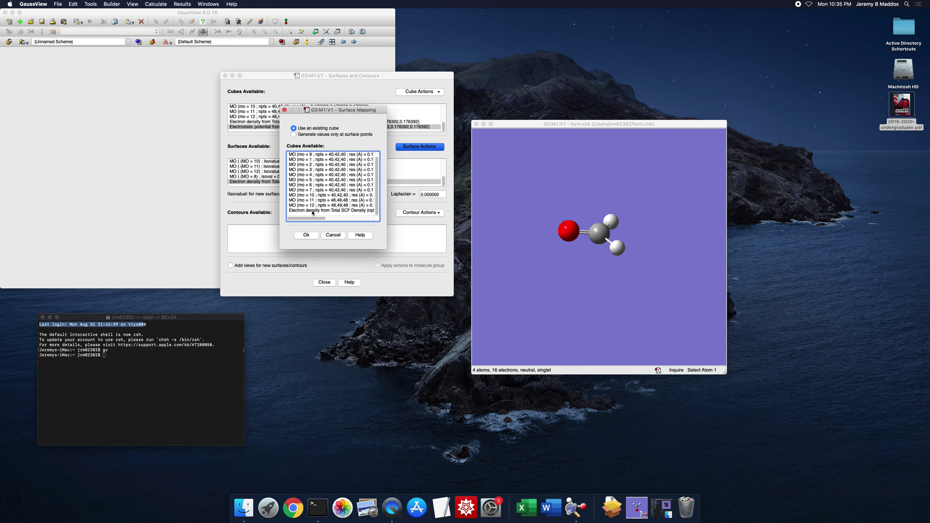
{"action": "left_click", "coordinate": [331, 236]}
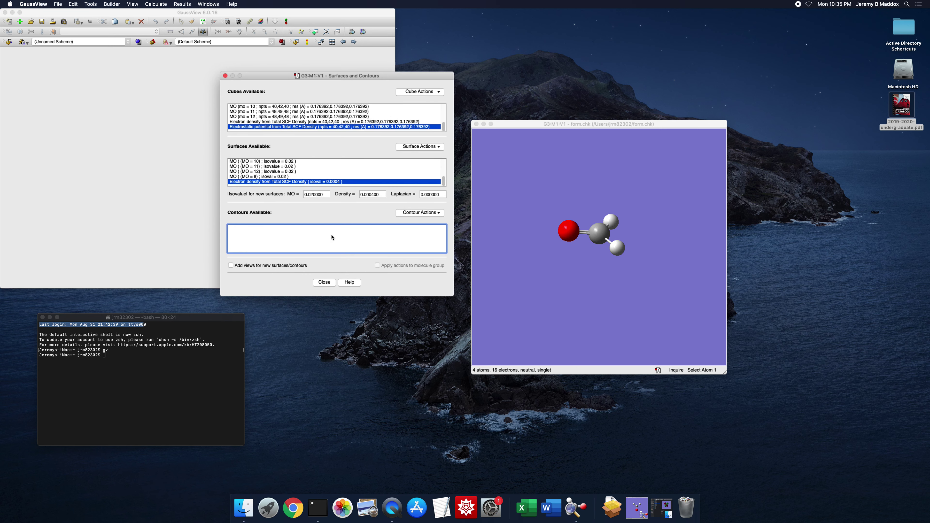
Create a new mapped surface from the electron density from Total SCF Density cube, using the existing electrostatic potential cube for mapping.
{"action": "left_click", "coordinate": [308, 122]}
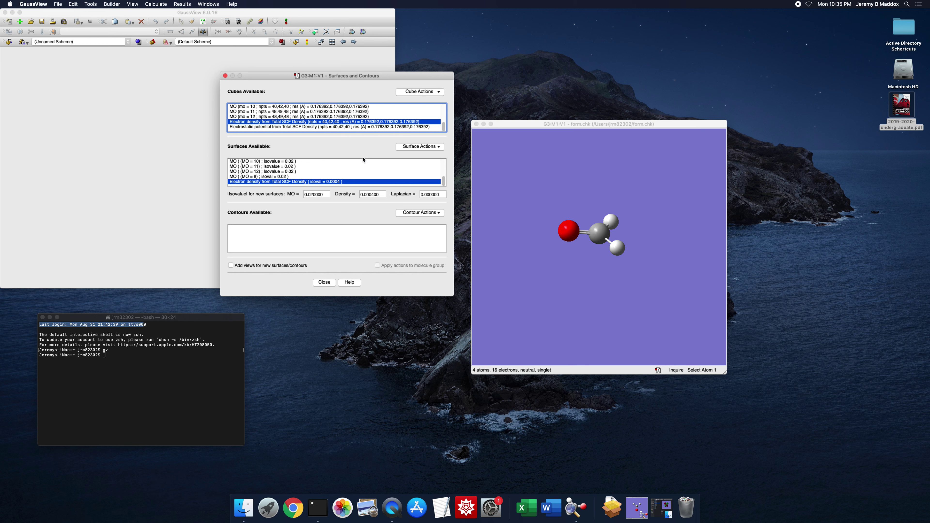
{"action": "left_click", "coordinate": [412, 147]}
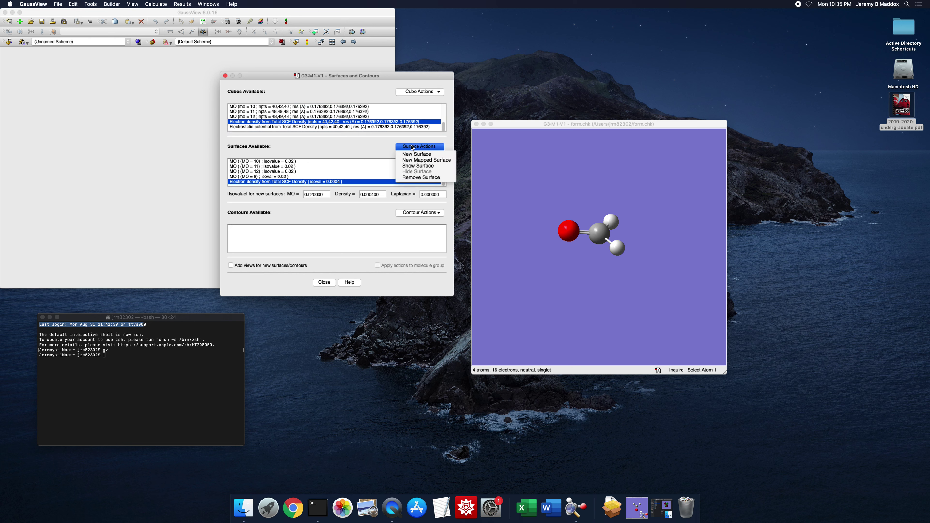
{"action": "left_click", "coordinate": [417, 161]}
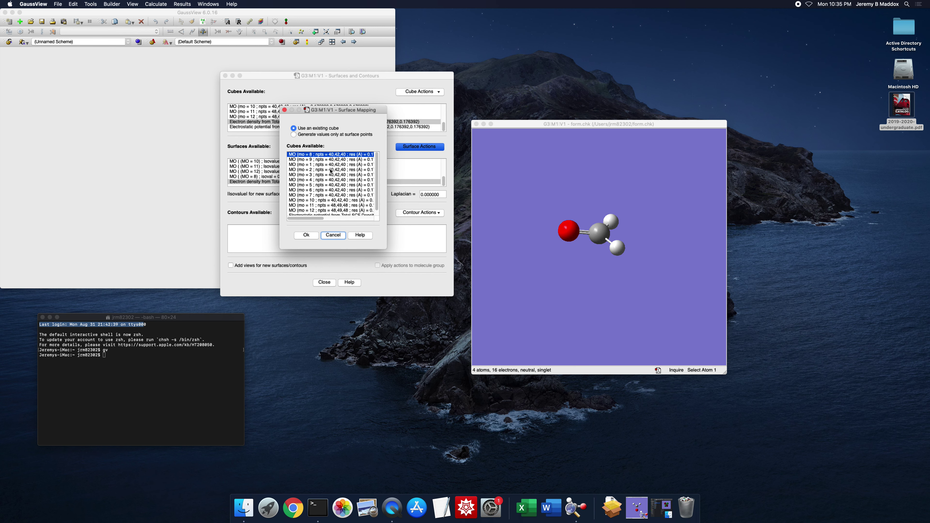
{"action": "left_click", "coordinate": [314, 212]}
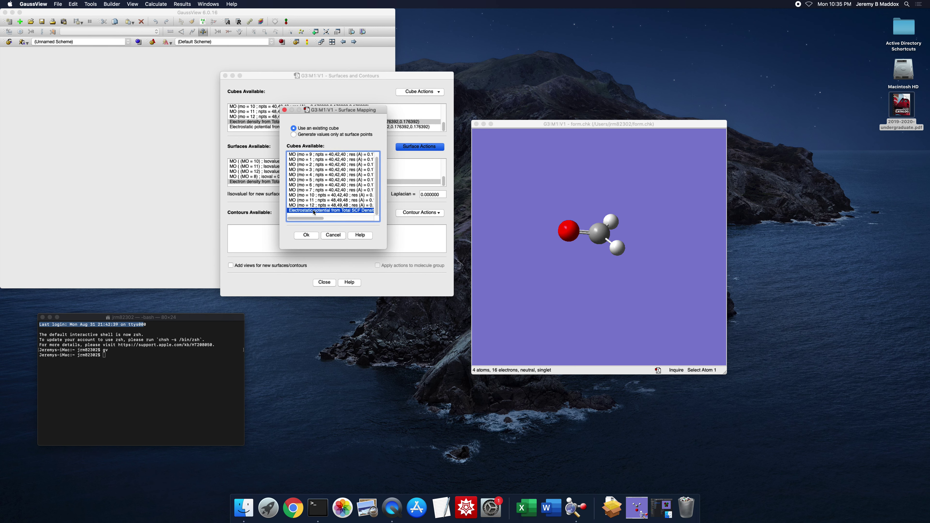
{"action": "left_click", "coordinate": [307, 235]}
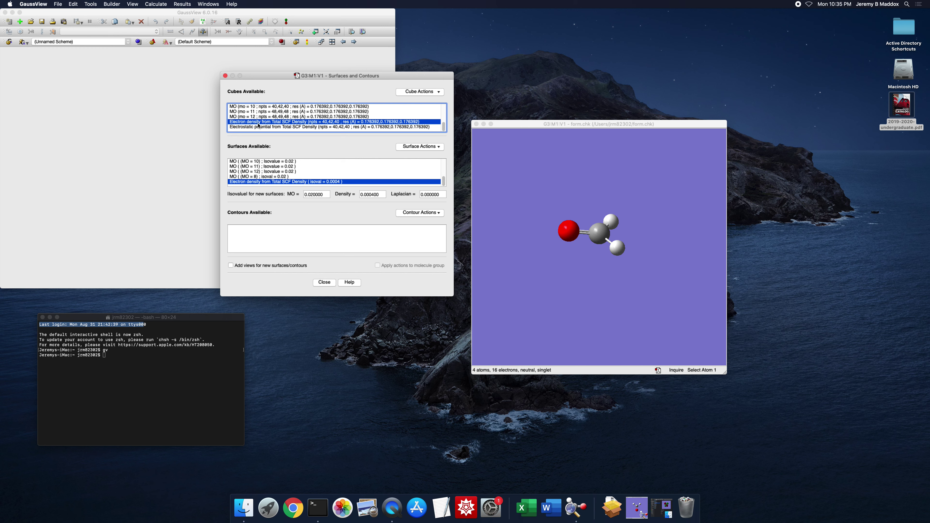
{"action": "left_click", "coordinate": [427, 146]}
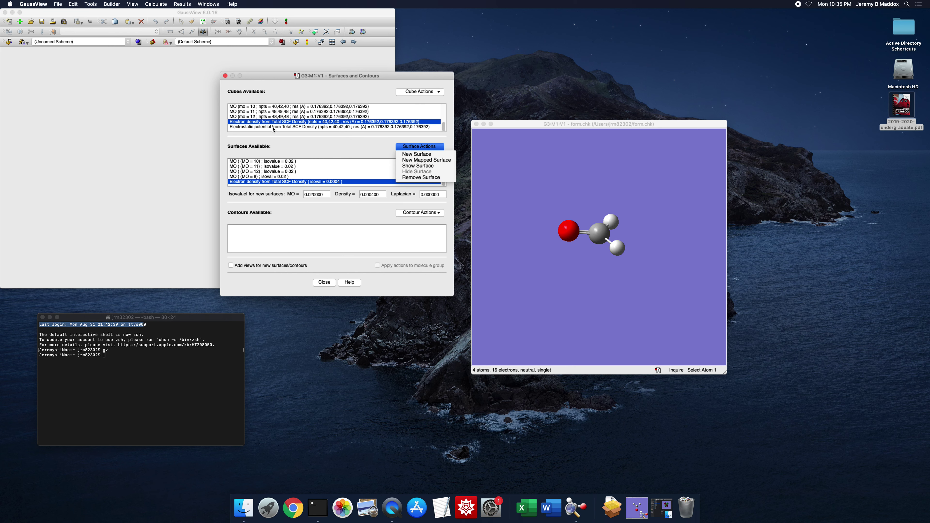
{"action": "left_click", "coordinate": [423, 161]}
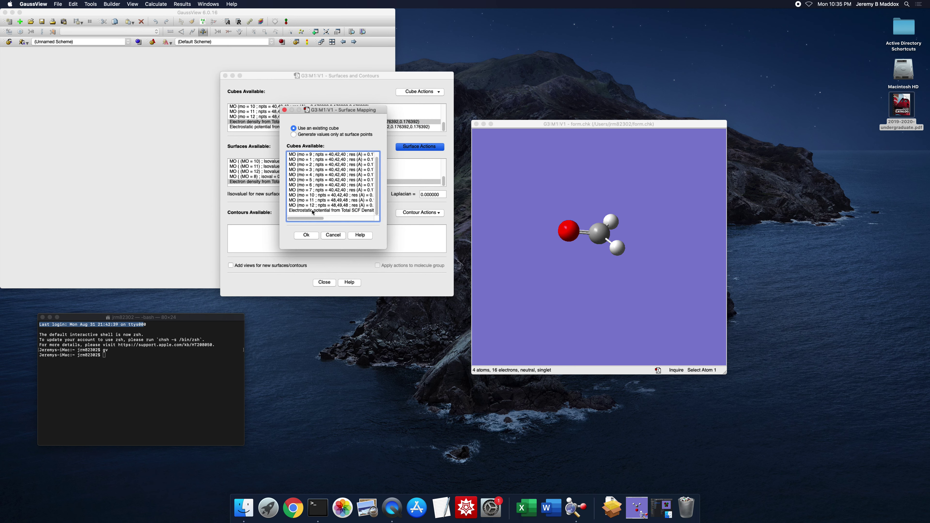
{"action": "left_click", "coordinate": [313, 210]}
{"action": "left_click", "coordinate": [307, 235]}
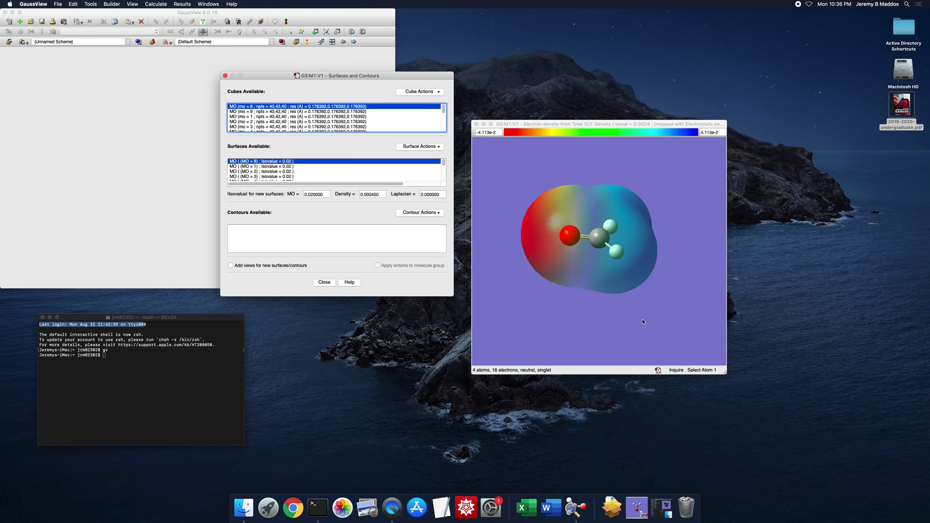
Examine the mapped surface from several angles, reading surface map values around the oxygen and hydrogens, and review the available cubes.
{"action": "left_click_drag", "start_coordinate": [605, 308], "coordinate": [599, 328]}
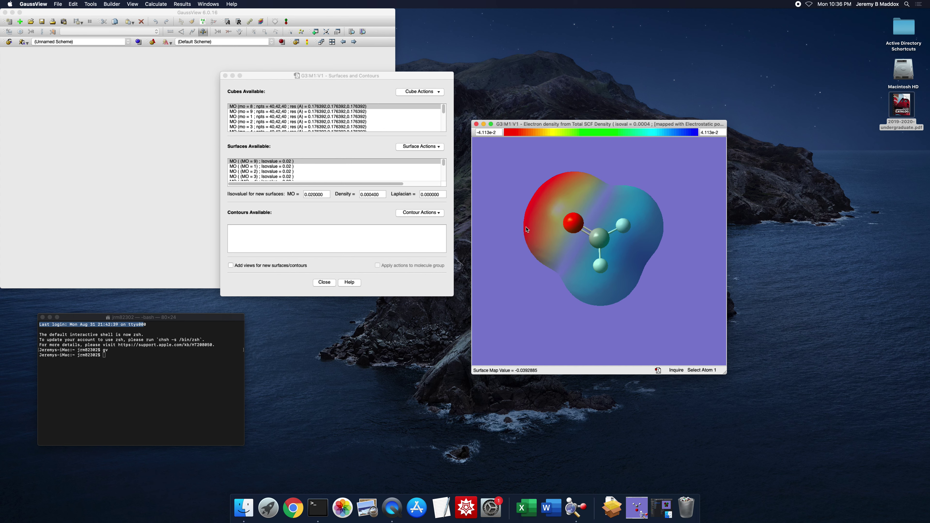
{"action": "left_click_drag", "start_coordinate": [620, 274], "coordinate": [599, 258]}
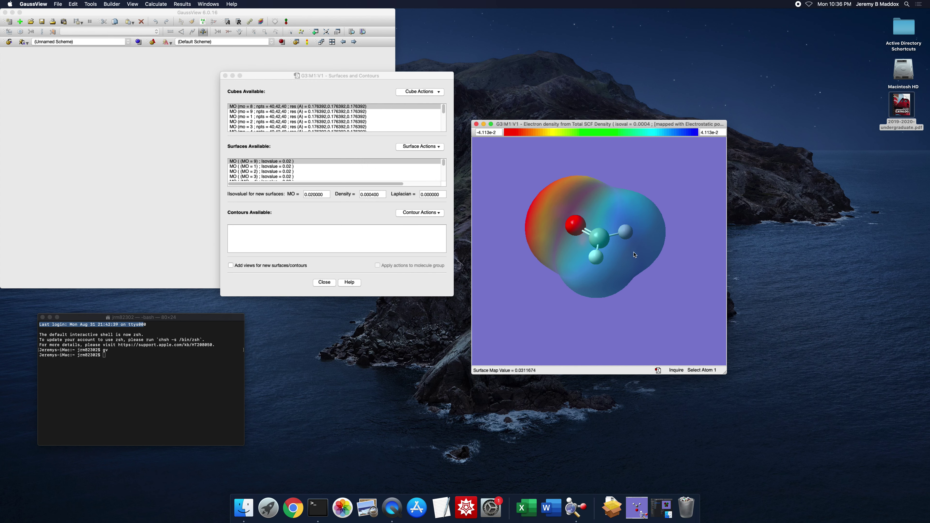
{"action": "left_click_drag", "start_coordinate": [609, 268], "coordinate": [622, 283]}
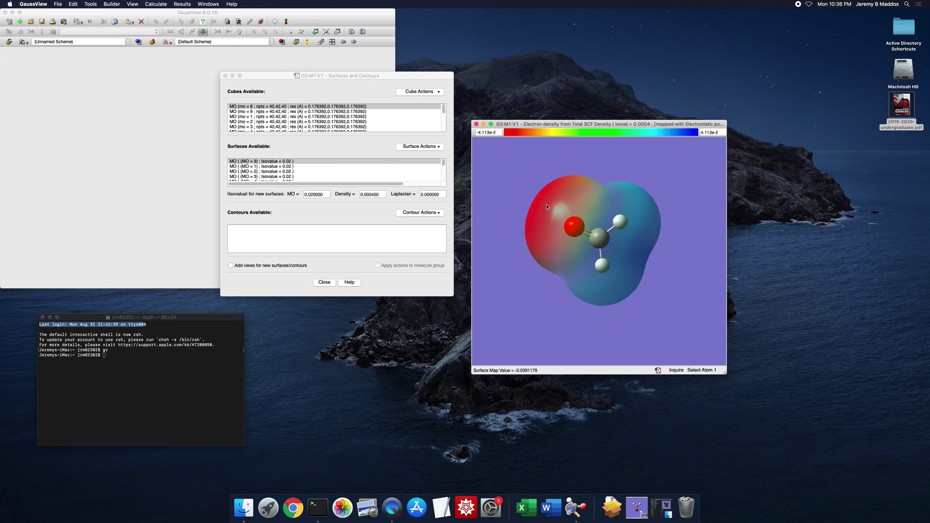
{"action": "mouse_move", "coordinate": [590, 285]}
{"action": "left_mouse_down"}
{"action": "mouse_move", "coordinate": [581, 245]}
{"action": "mouse_move", "coordinate": [602, 277]}
{"action": "left_mouse_up"}
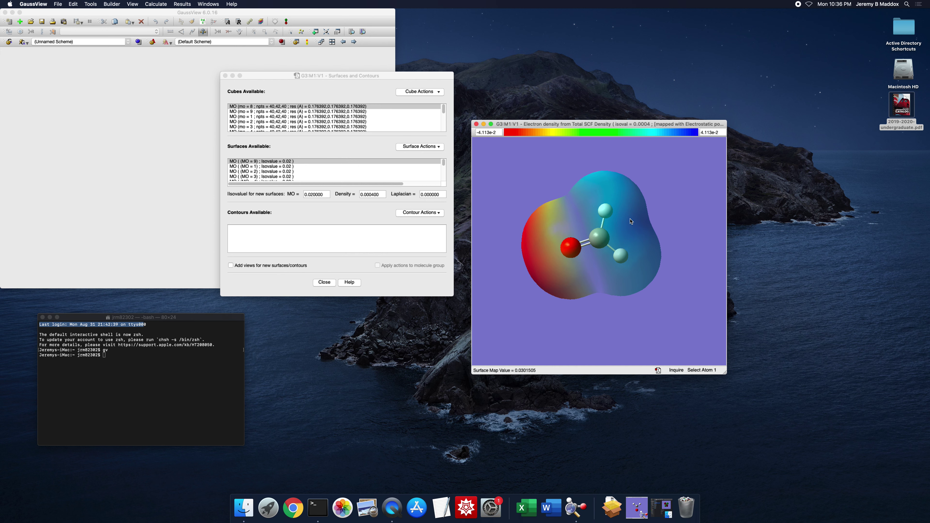
{"action": "scroll", "coordinate": [616, 225], "scroll_direction": "up", "scroll_amount": 1}
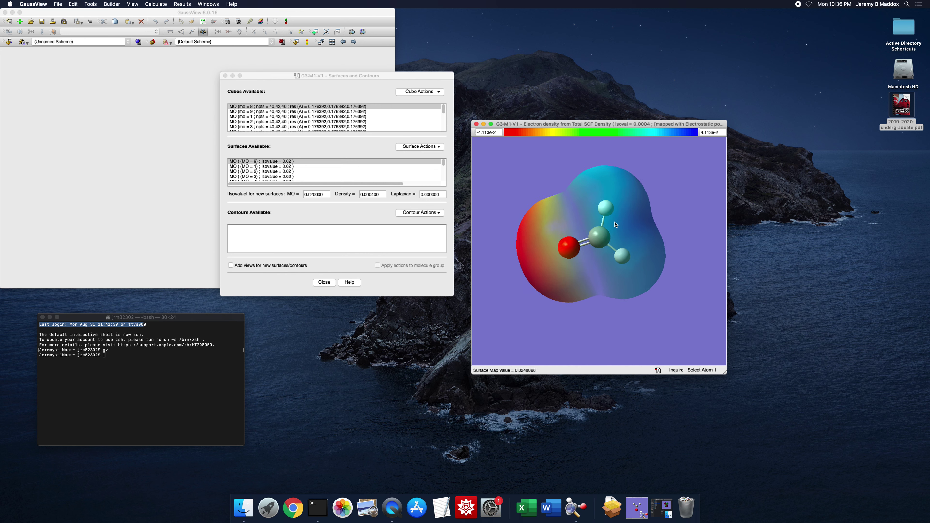
{"action": "scroll", "coordinate": [616, 225], "scroll_direction": "down", "scroll_amount": 2}
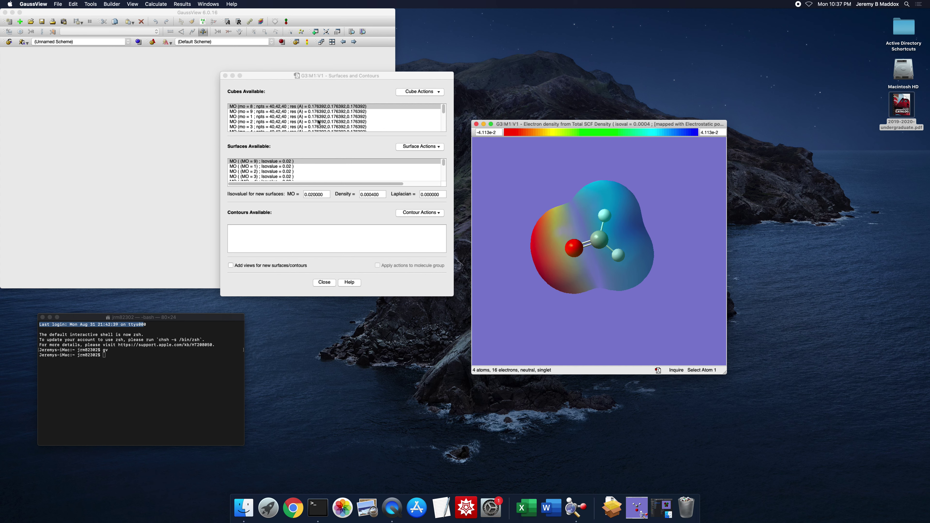
{"action": "scroll", "coordinate": [320, 123], "scroll_direction": "down", "scroll_amount": 5}
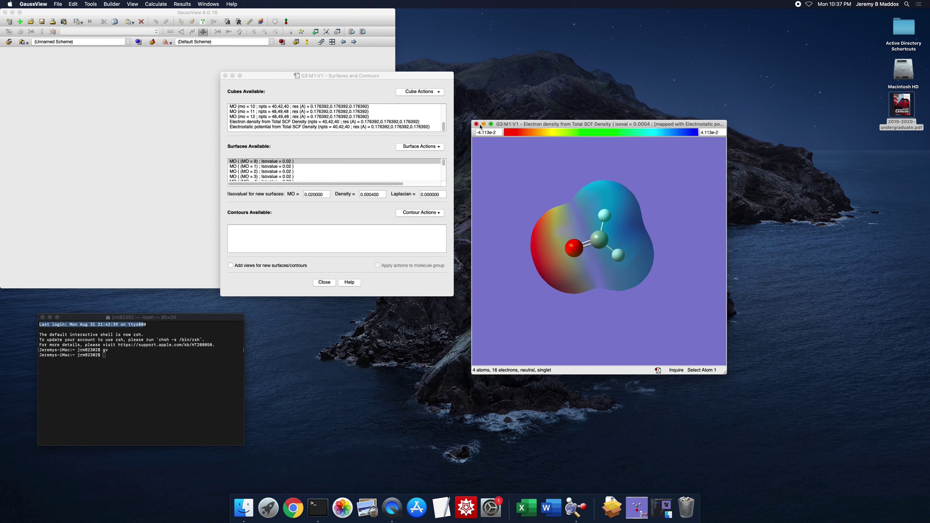
Hide the electron density surface mapped with the electrostatic potential and close the Surfaces and Contours window.
{"action": "left_click", "coordinate": [225, 76]}
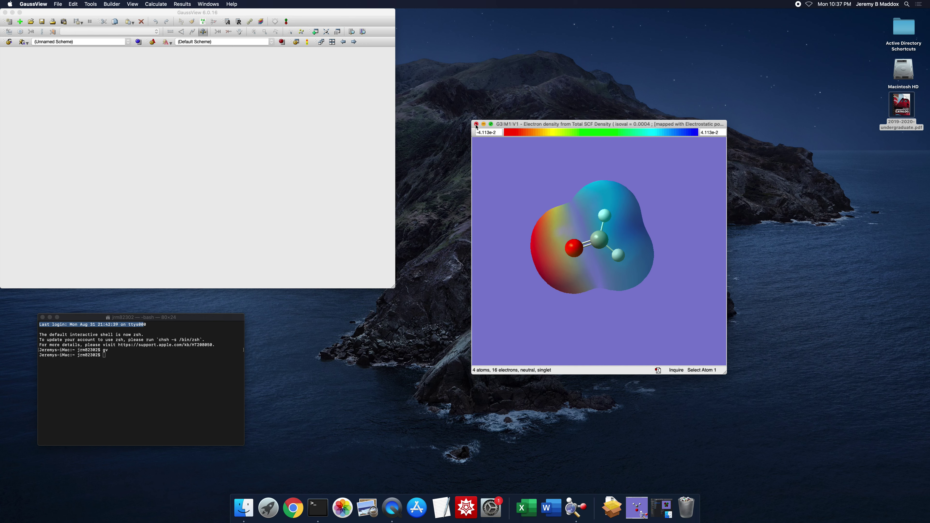
{"action": "left_click_drag", "start_coordinate": [523, 126], "coordinate": [466, 103]}
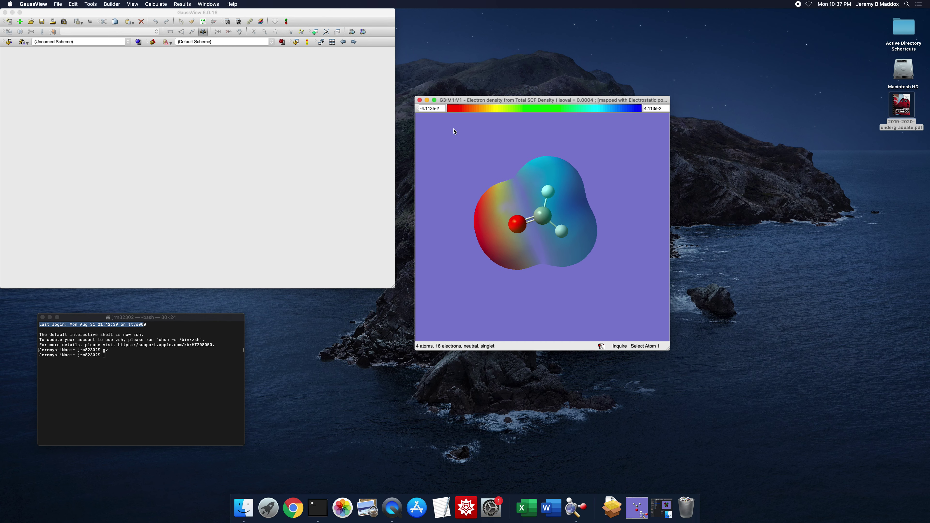
{"action": "left_click", "coordinate": [181, 4]}
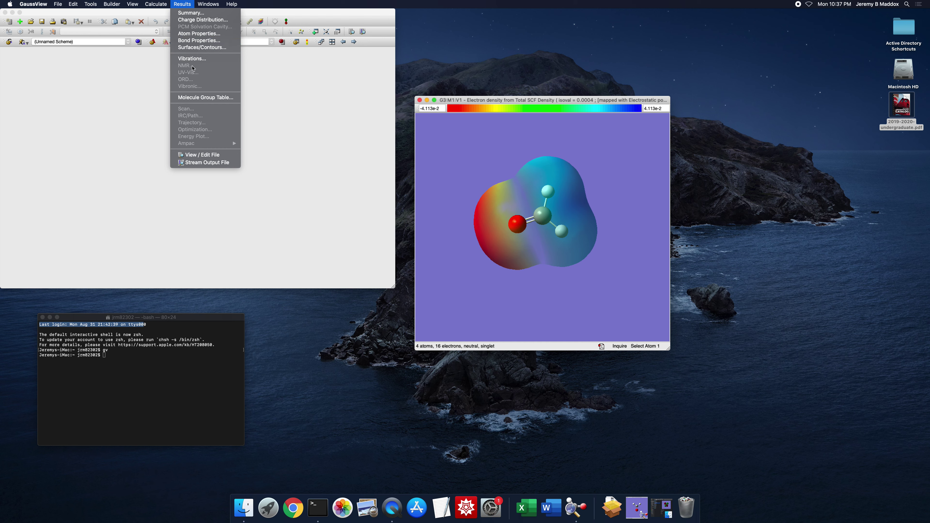
{"action": "left_click", "coordinate": [195, 47]}
{"action": "scroll", "coordinate": [238, 209], "scroll_direction": "down", "scroll_amount": 3}
{"action": "scroll", "coordinate": [238, 210], "scroll_direction": "right", "scroll_amount": 5}
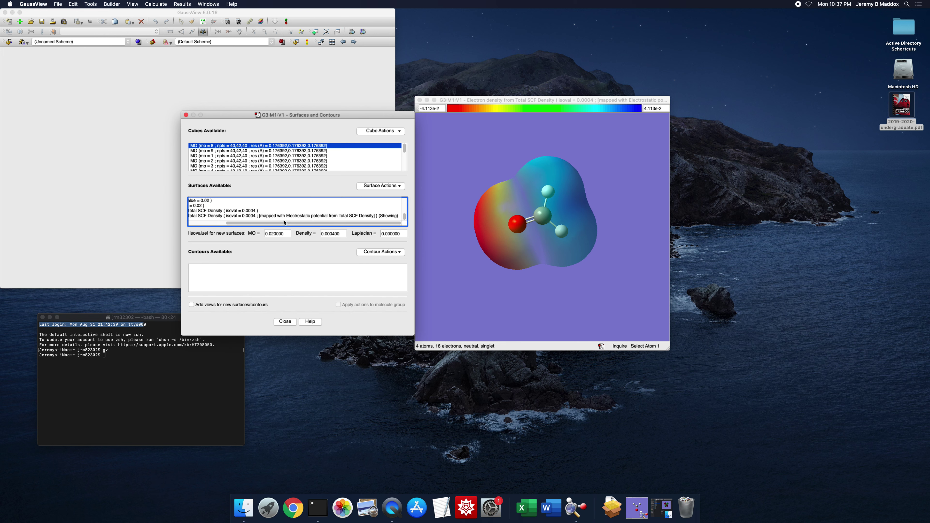
{"action": "left_click", "coordinate": [382, 216]}
{"action": "left_click", "coordinate": [381, 186]}
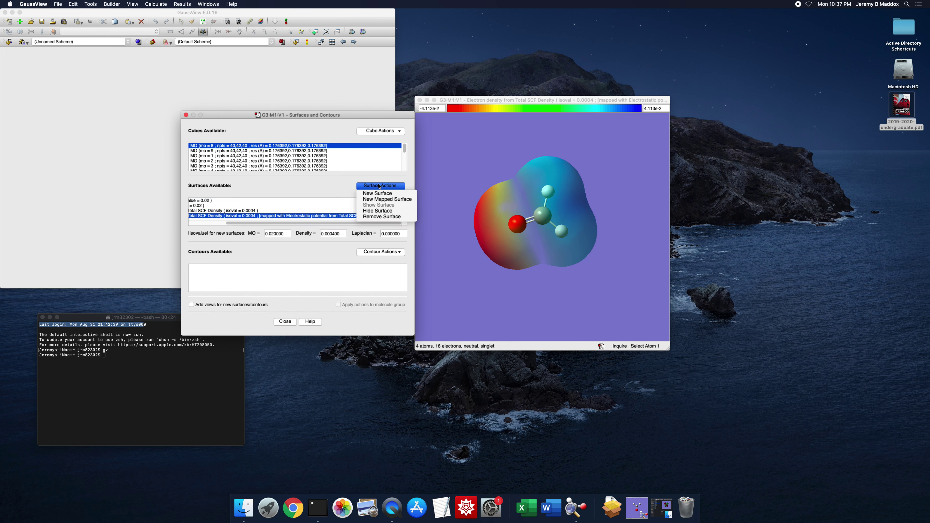
{"action": "left_click", "coordinate": [381, 212]}
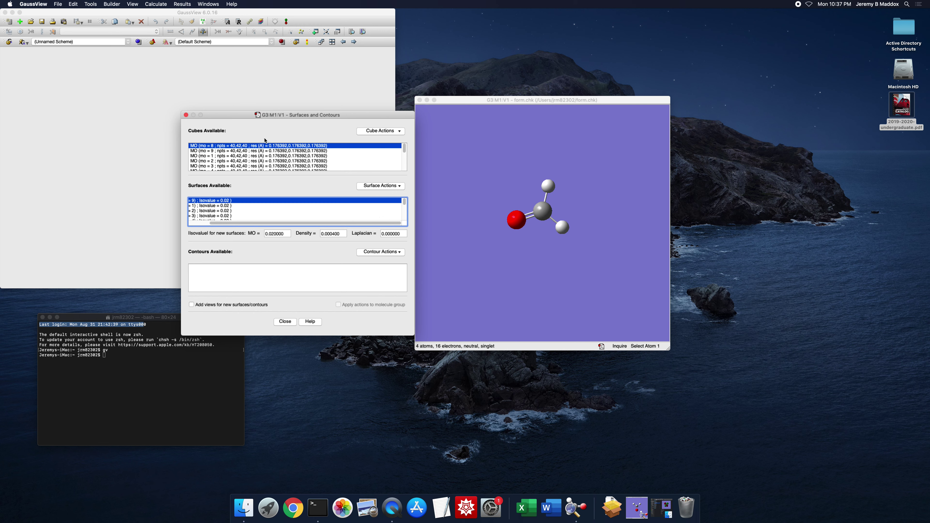
{"action": "left_click", "coordinate": [185, 116]}
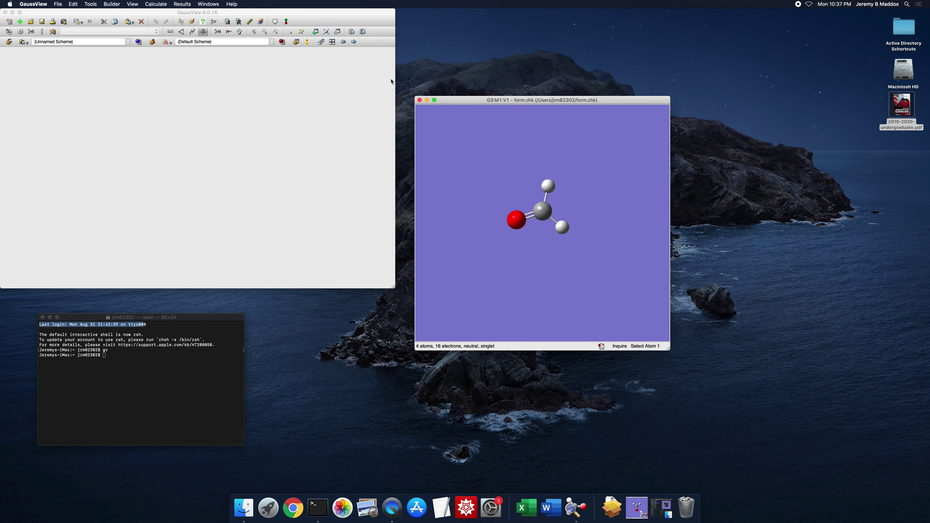
Minimize the form.chk molecule window, restore the form.log one, and place it beside the main window.
{"action": "left_click_drag", "start_coordinate": [463, 105], "coordinate": [451, 71]}
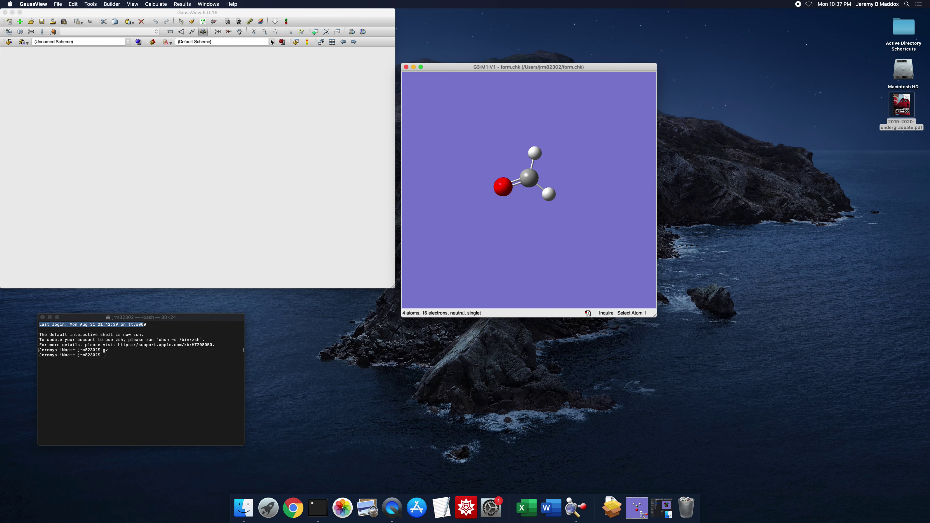
{"action": "left_click", "coordinate": [187, 4]}
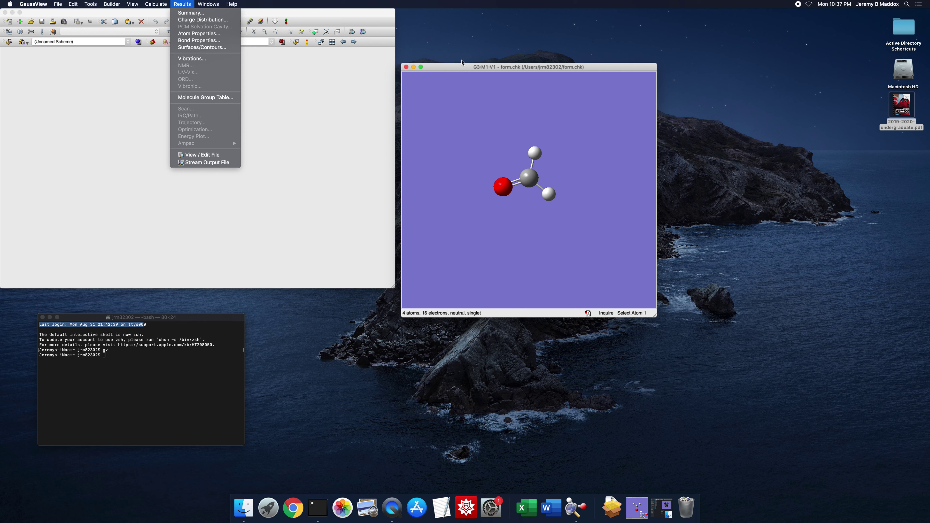
{"action": "left_click", "coordinate": [413, 67]}
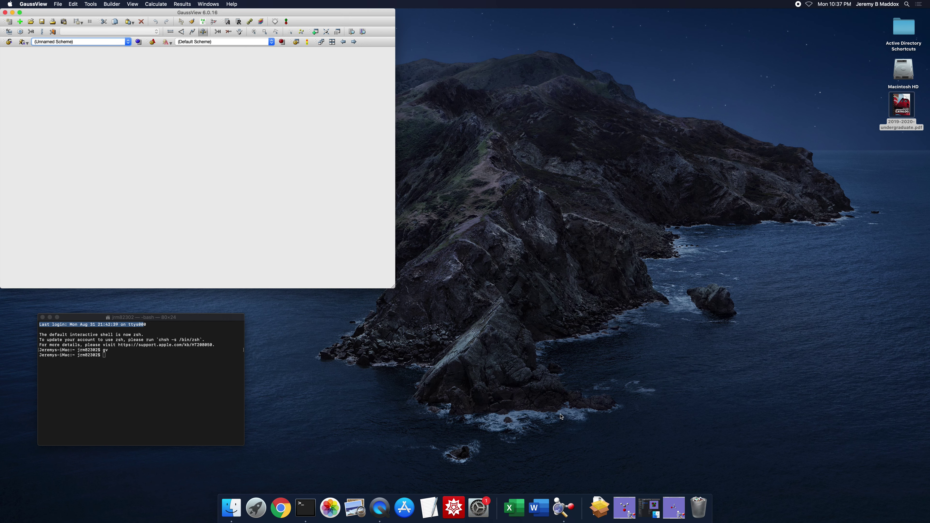
{"action": "left_click", "coordinate": [620, 506]}
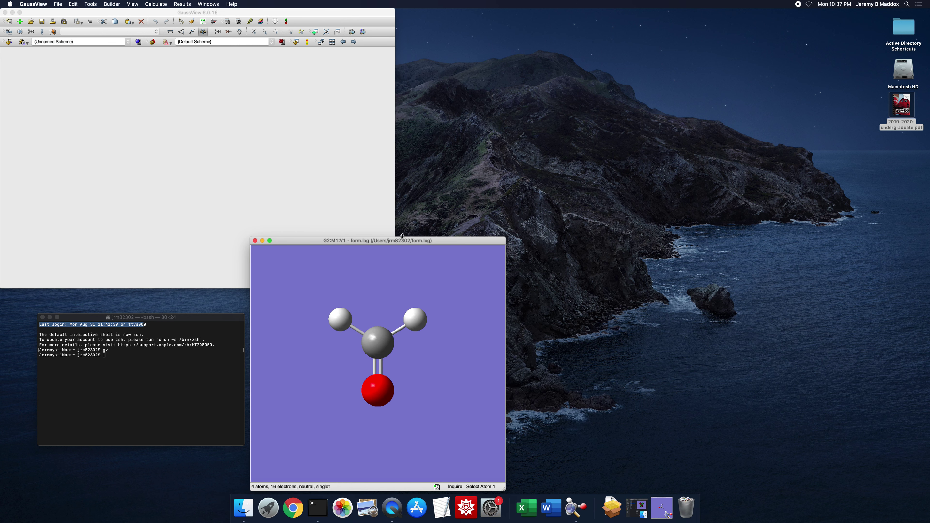
{"action": "left_click_drag", "start_coordinate": [402, 243], "coordinate": [549, 57]}
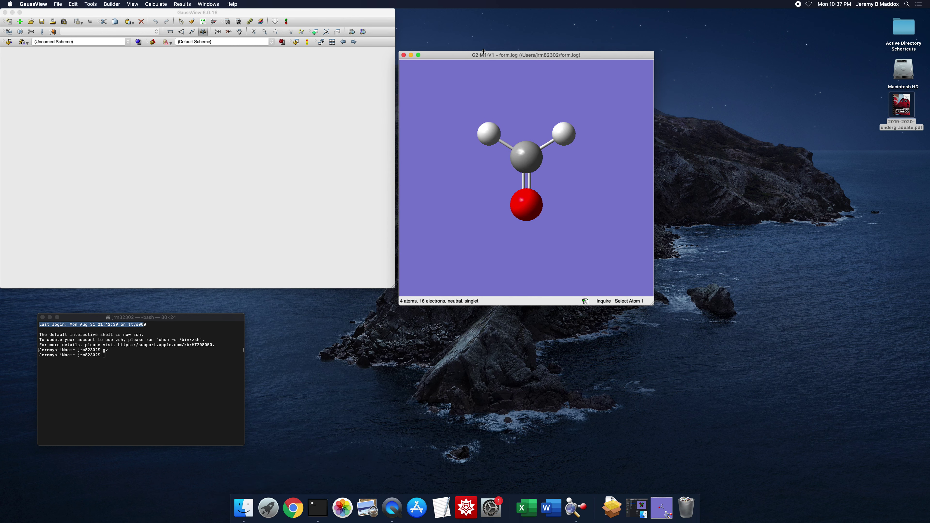
{"action": "left_click", "coordinate": [182, 4]}
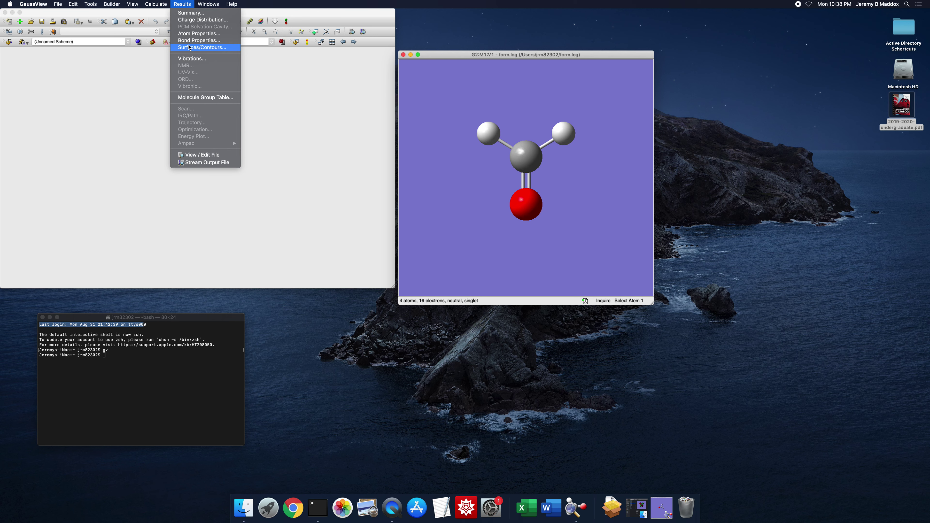
{"action": "left_click", "coordinate": [256, 15]}
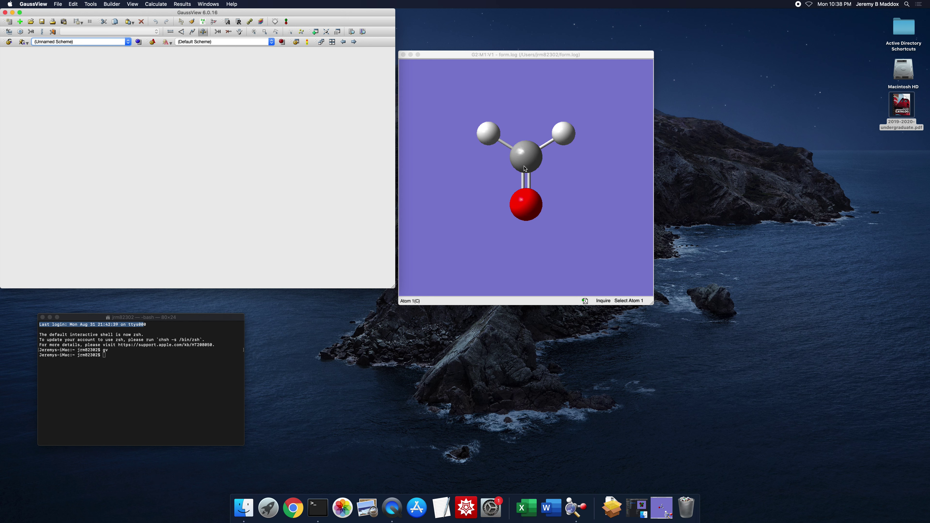
Measure the C=O bond length, the H-C-H angle and the four-atom dihedral of formaldehyde, then clear the atom selection.
{"action": "left_click", "coordinate": [526, 159]}
{"action": "left_click", "coordinate": [528, 206]}
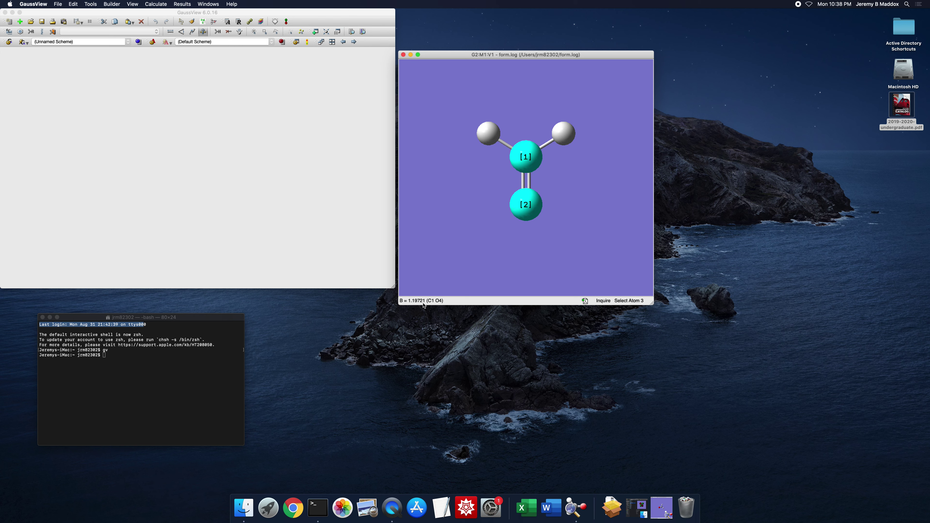
{"action": "left_click", "coordinate": [478, 183]}
{"action": "left_click", "coordinate": [488, 134]}
{"action": "left_click", "coordinate": [526, 157]}
{"action": "left_click", "coordinate": [563, 133]}
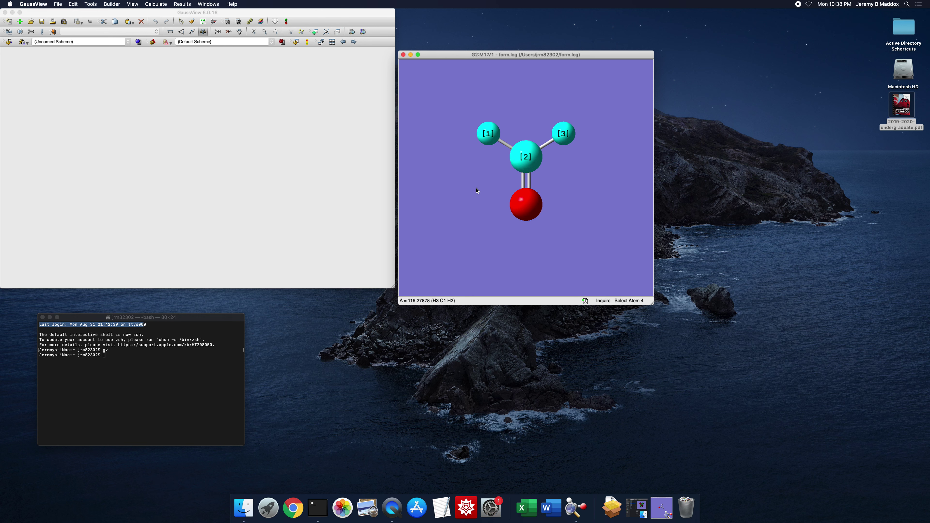
{"action": "left_click", "coordinate": [532, 207]}
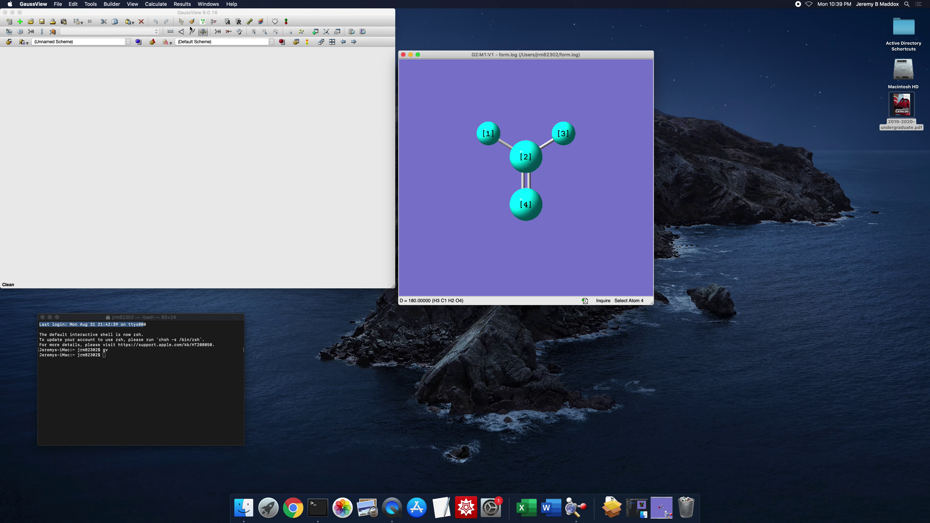
{"action": "left_click", "coordinate": [205, 32]}
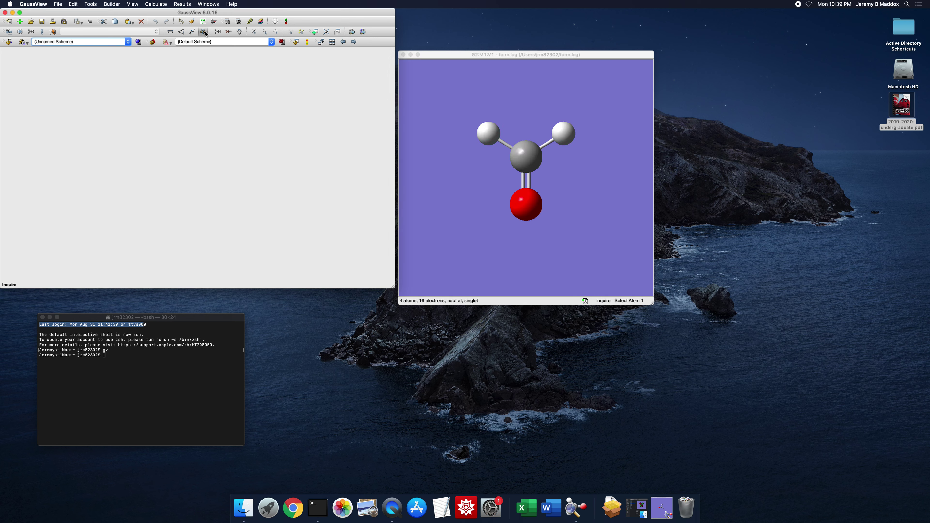
Open the vibrations results for form.log, place that window clear of the molecule, and review the list of six harmonic modes.
{"action": "left_click", "coordinate": [183, 4]}
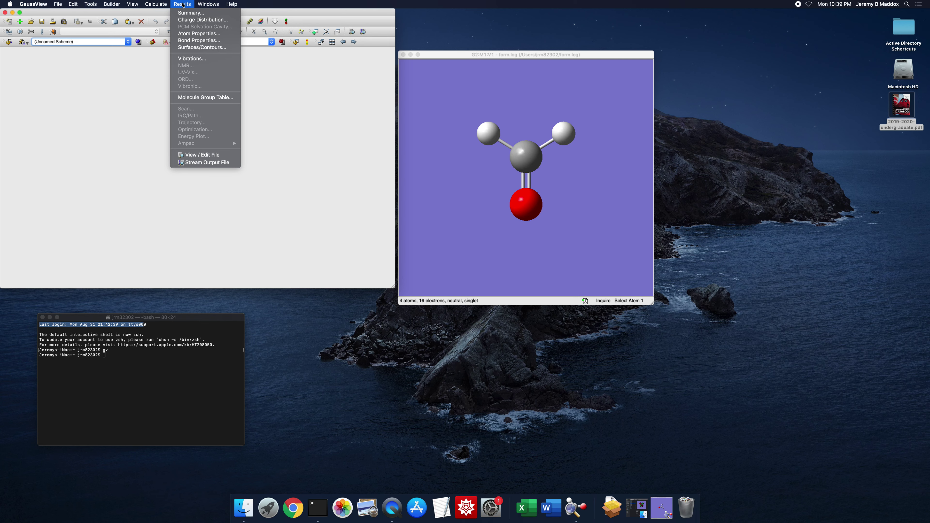
{"action": "left_click", "coordinate": [188, 59]}
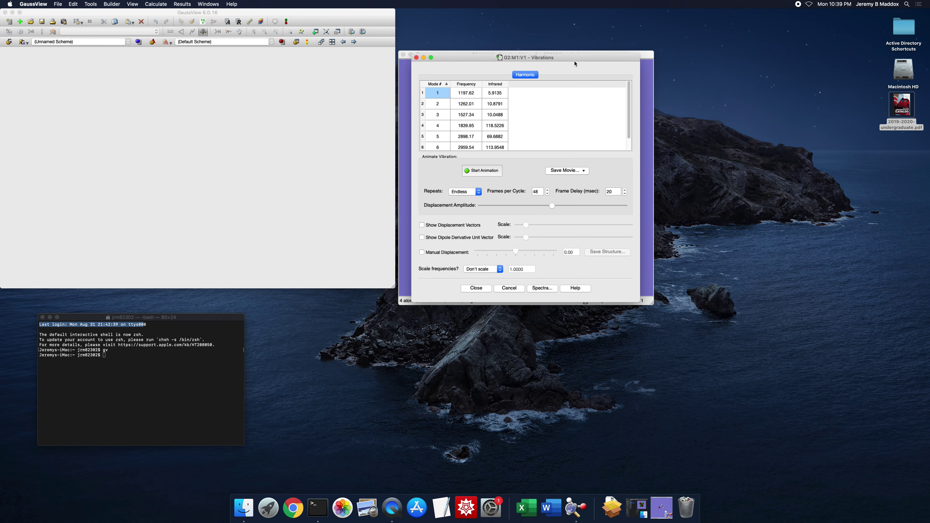
{"action": "left_click_drag", "start_coordinate": [490, 57], "coordinate": [238, 48]}
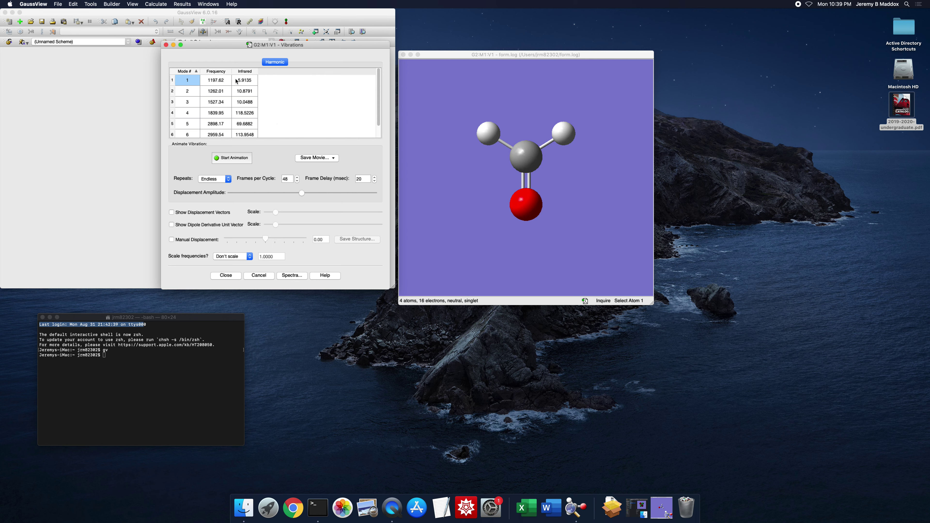
{"action": "scroll", "coordinate": [204, 103], "scroll_direction": "down", "scroll_amount": 1}
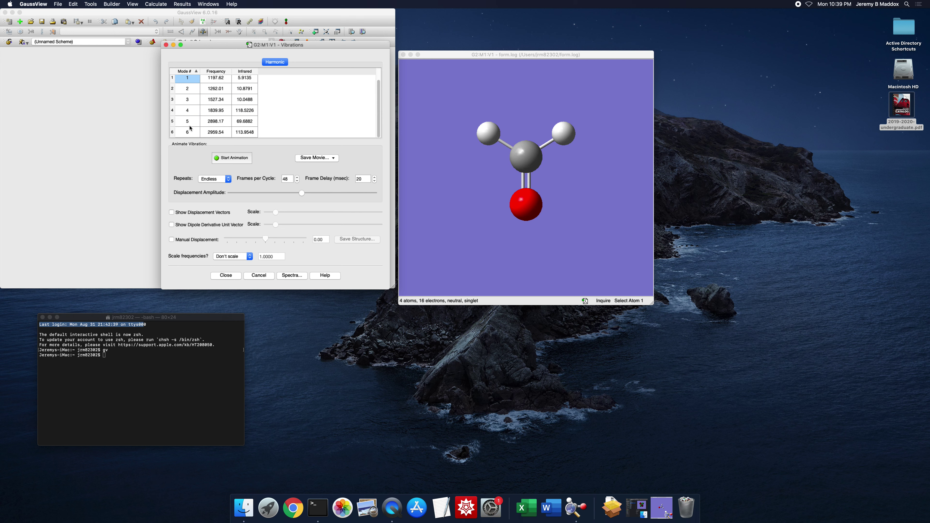
{"action": "scroll", "coordinate": [195, 114], "scroll_direction": "up", "scroll_amount": 1}
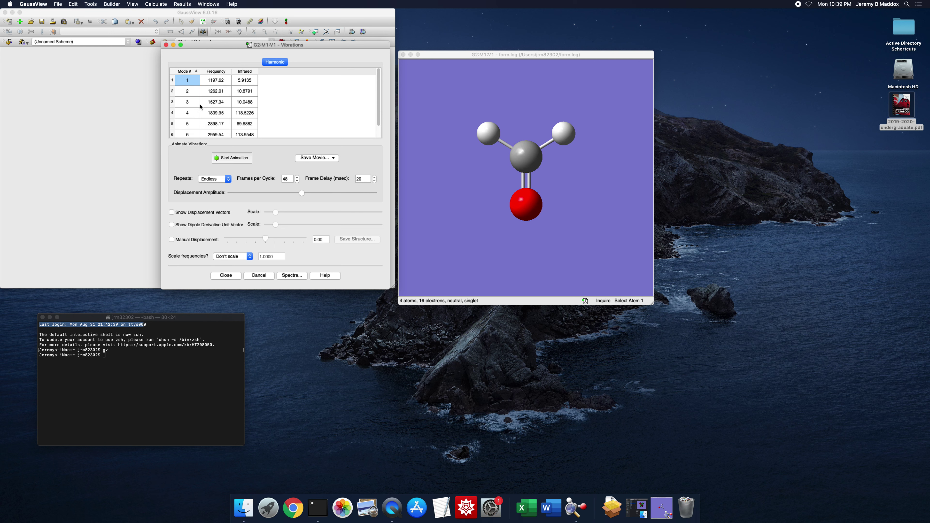
Start the vibration animation for mode 1 and rotate formaldehyde to view the motion edge-on.
{"action": "left_click", "coordinate": [213, 82]}
{"action": "left_click", "coordinate": [197, 80]}
{"action": "left_click", "coordinate": [227, 158]}
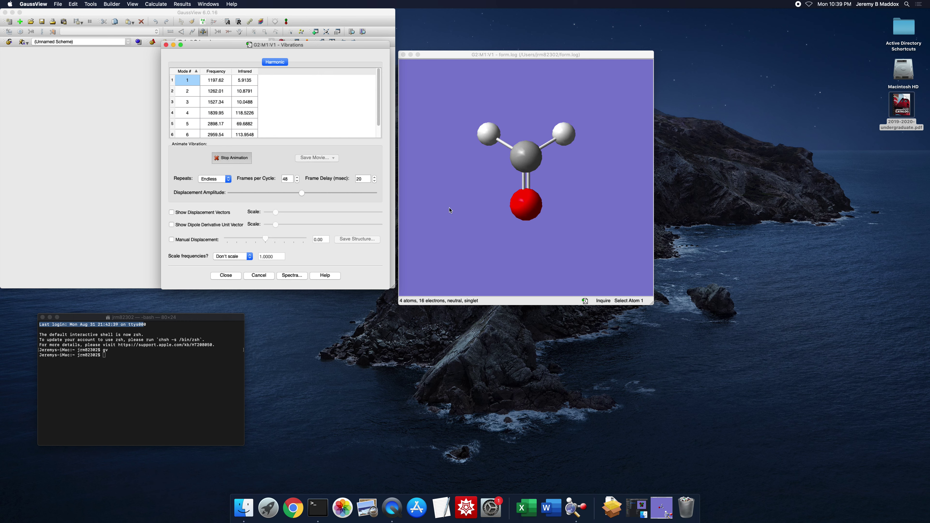
{"action": "left_click", "coordinate": [457, 199]}
{"action": "left_click_drag", "start_coordinate": [457, 200], "coordinate": [455, 176]}
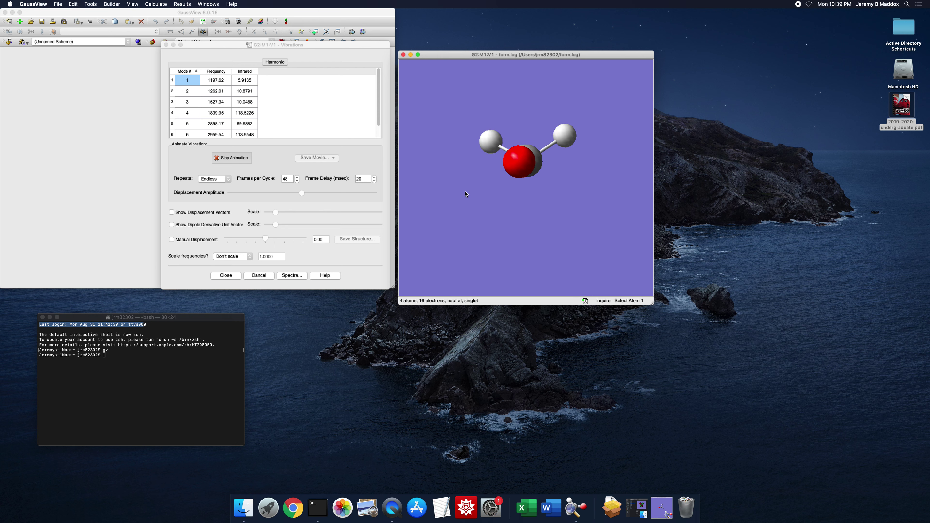
Animate vibrational modes 2, 3 and 4 in turn, viewing formaldehyde from different angles.
{"action": "left_click", "coordinate": [188, 91]}
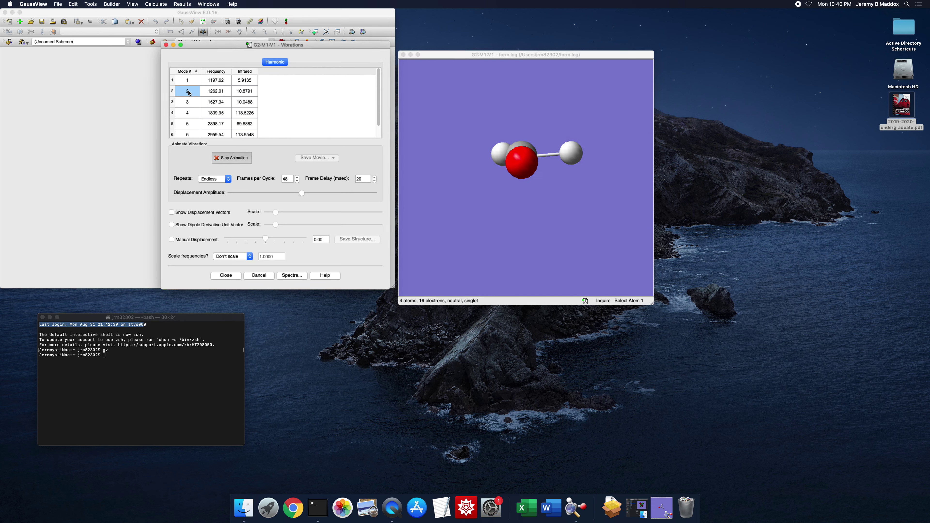
{"action": "left_click_drag", "start_coordinate": [505, 208], "coordinate": [440, 210]}
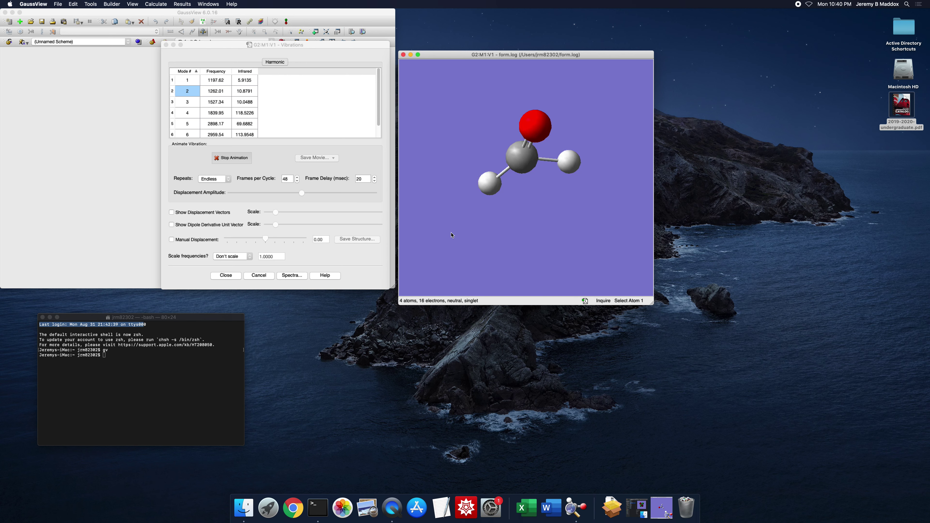
{"action": "left_click", "coordinate": [188, 103]}
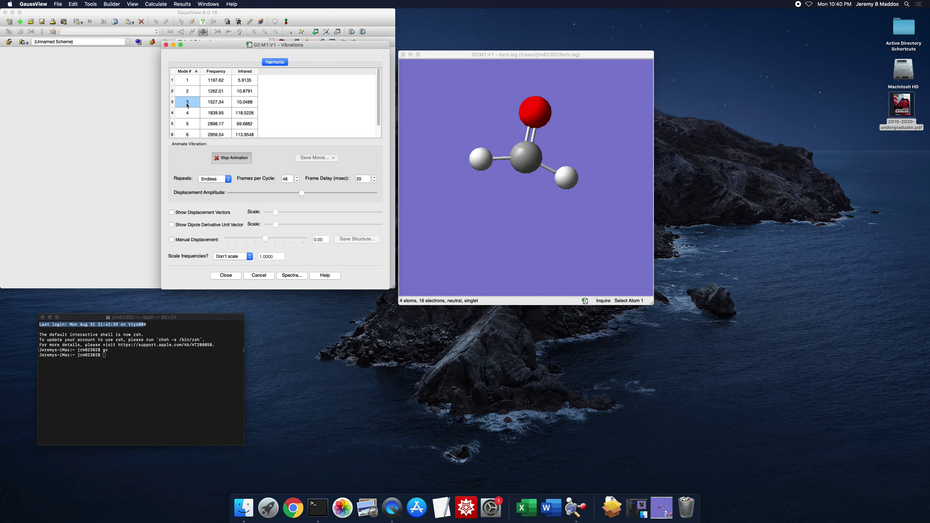
{"action": "left_click", "coordinate": [465, 214]}
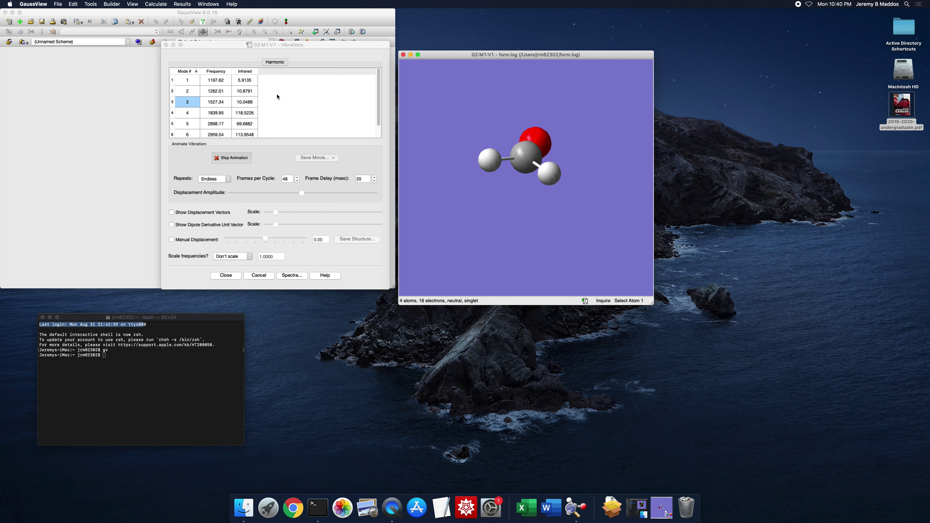
{"action": "left_click", "coordinate": [193, 114]}
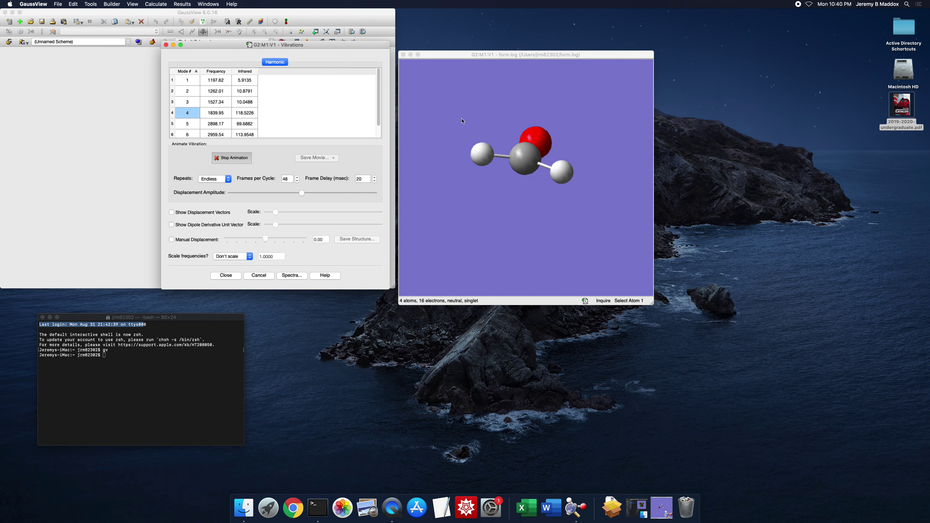
{"action": "left_click_drag", "start_coordinate": [462, 121], "coordinate": [458, 179]}
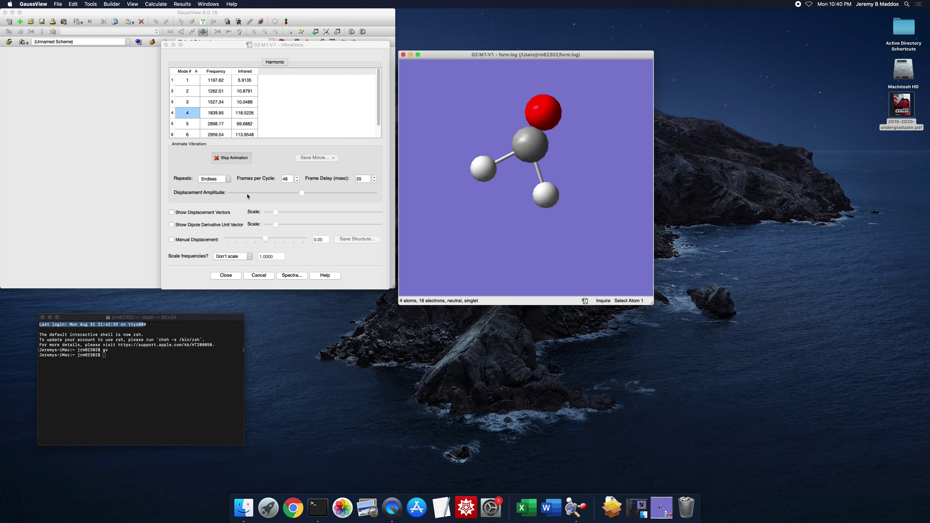
{"action": "left_click", "coordinate": [266, 241]}
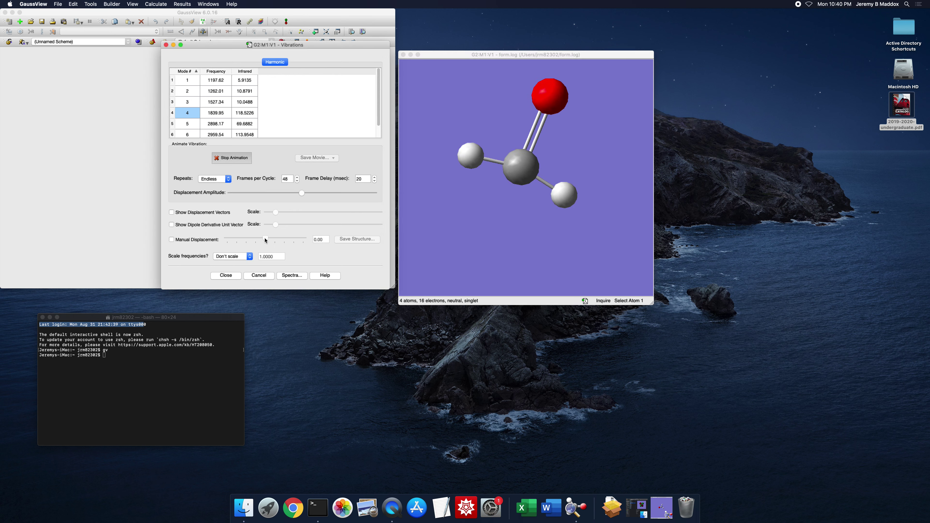
{"action": "left_click", "coordinate": [171, 240]}
{"action": "mouse_move", "coordinate": [268, 239]}
{"action": "left_mouse_down"}
{"action": "mouse_move", "coordinate": [253, 240]}
{"action": "mouse_move", "coordinate": [271, 238]}
{"action": "left_mouse_up"}
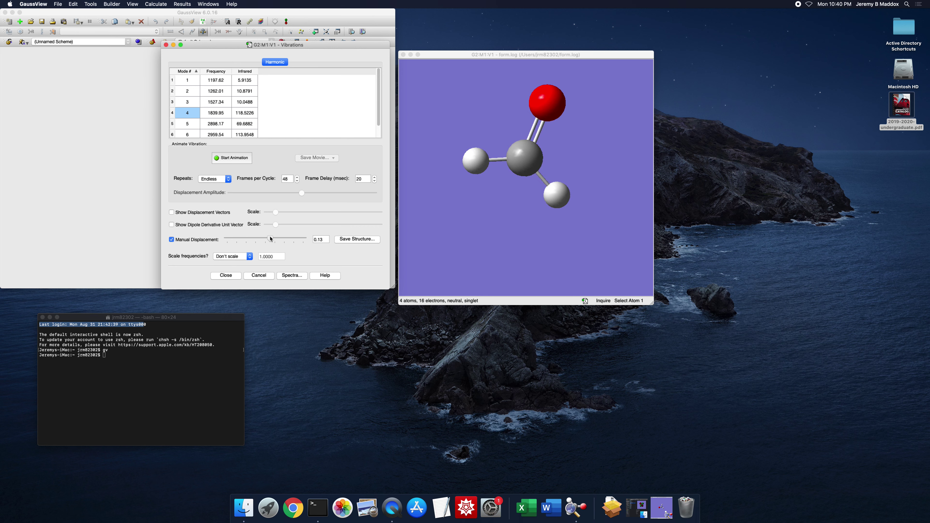
{"action": "double_click", "coordinate": [318, 239]}
{"action": "type", "text": "0"}
{"action": "left_click", "coordinate": [171, 239]}
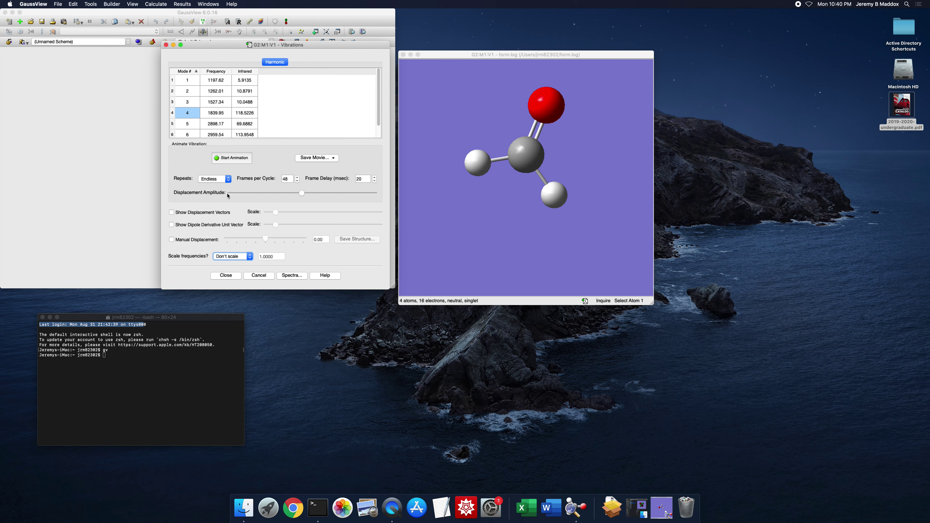
Animate vibrational modes 4, 5 and 6 with a reduced displacement amplitude.
{"action": "left_click_drag", "start_coordinate": [302, 194], "coordinate": [243, 195]}
{"action": "left_click", "coordinate": [231, 158]}
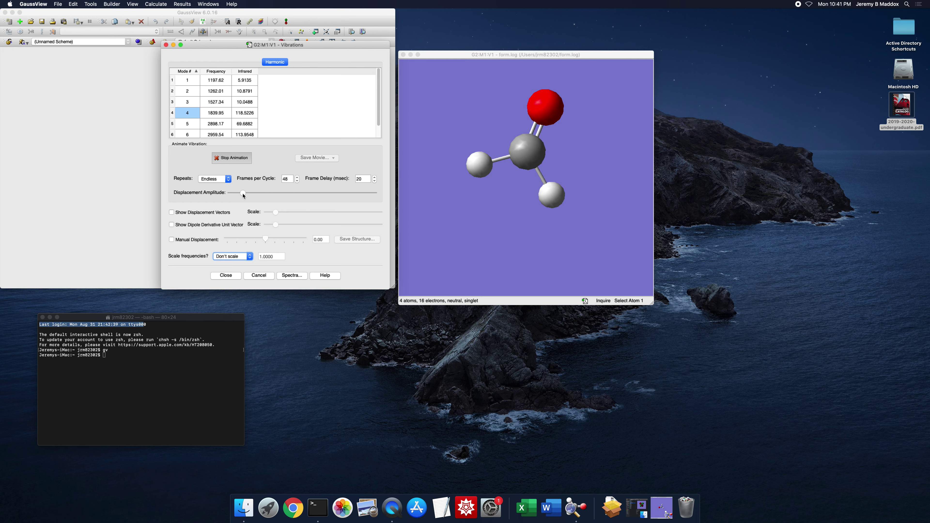
{"action": "mouse_move", "coordinate": [243, 196]}
{"action": "left_mouse_down"}
{"action": "mouse_move", "coordinate": [283, 195]}
{"action": "mouse_move", "coordinate": [255, 195]}
{"action": "left_mouse_up"}
{"action": "left_click", "coordinate": [189, 125]}
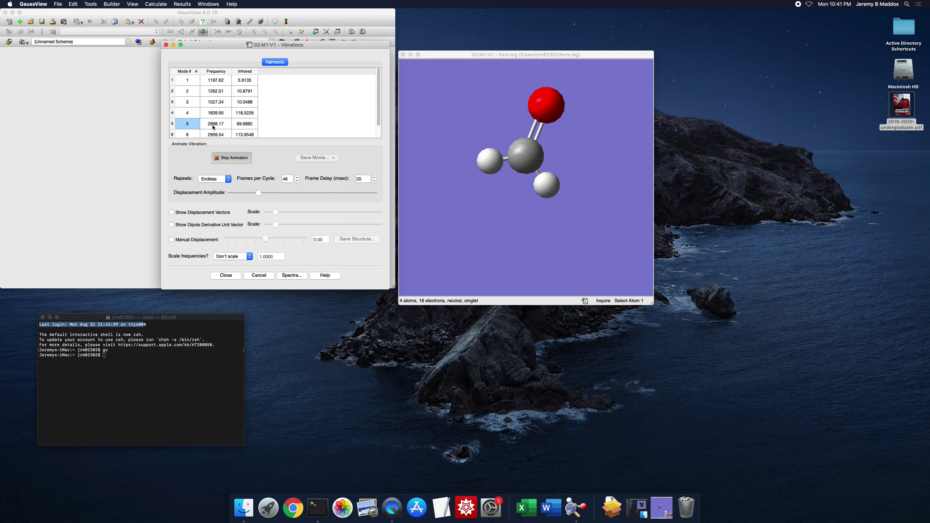
{"action": "left_click", "coordinate": [197, 134]}
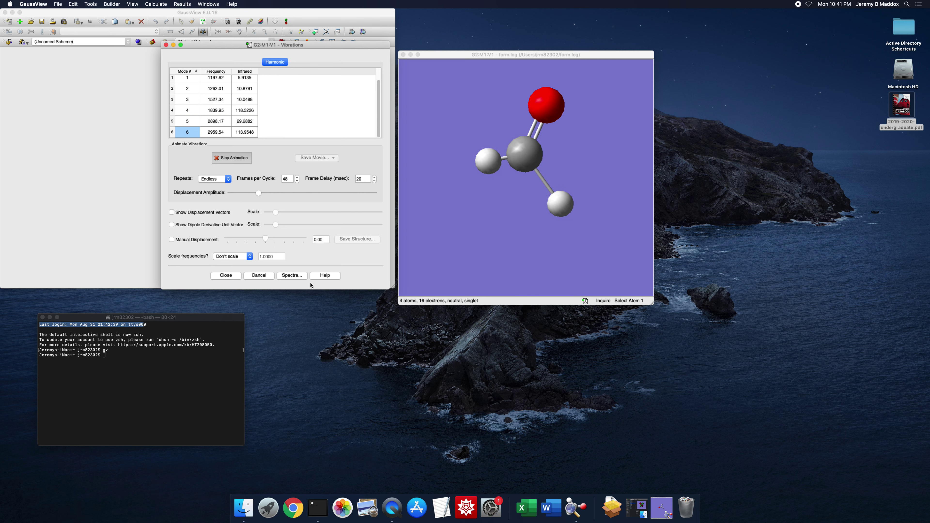
Display the calculated IR spectrum in an enlarged window placed clear of the molecule view.
{"action": "left_click", "coordinate": [293, 277]}
{"action": "left_click_drag", "start_coordinate": [510, 122], "coordinate": [292, 172]}
{"action": "left_click_drag", "start_coordinate": [416, 290], "coordinate": [586, 427]}
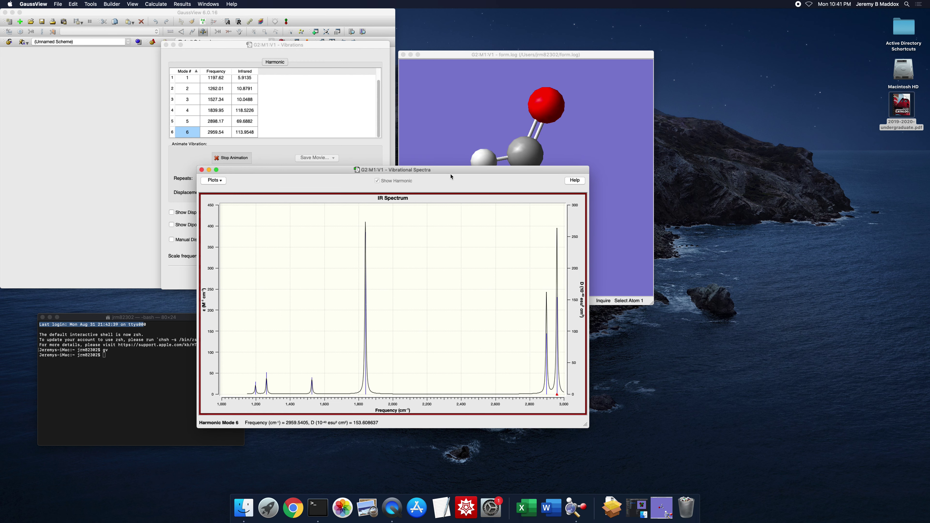
{"action": "left_click_drag", "start_coordinate": [448, 170], "coordinate": [325, 157]}
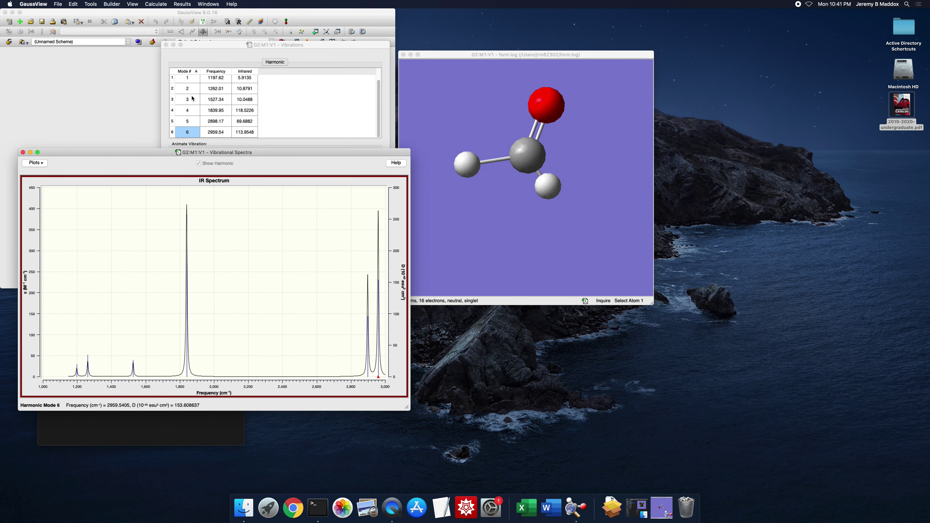
Place the Vibrations window beside the molecule and select modes 4, 2 and 1 to locate their peaks in the IR spectrum.
{"action": "left_click", "coordinate": [195, 111]}
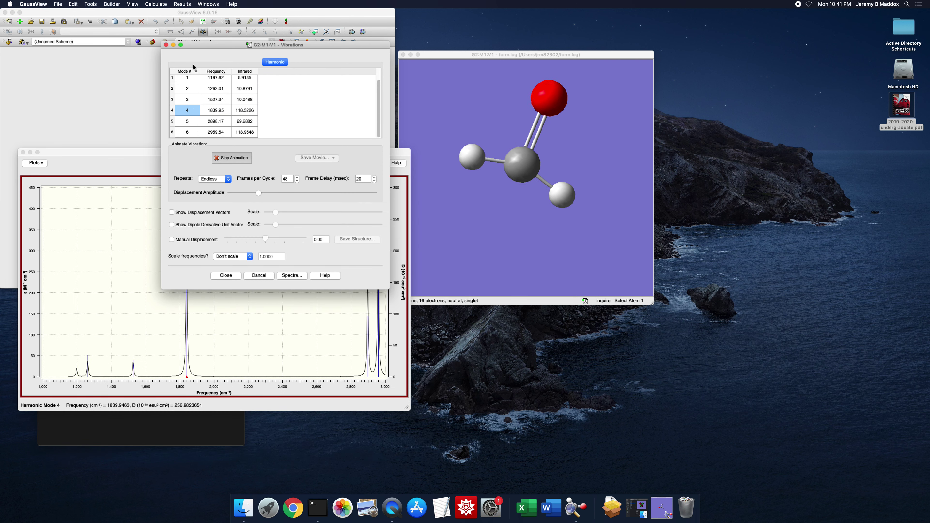
{"action": "left_click_drag", "start_coordinate": [200, 45], "coordinate": [712, 130]}
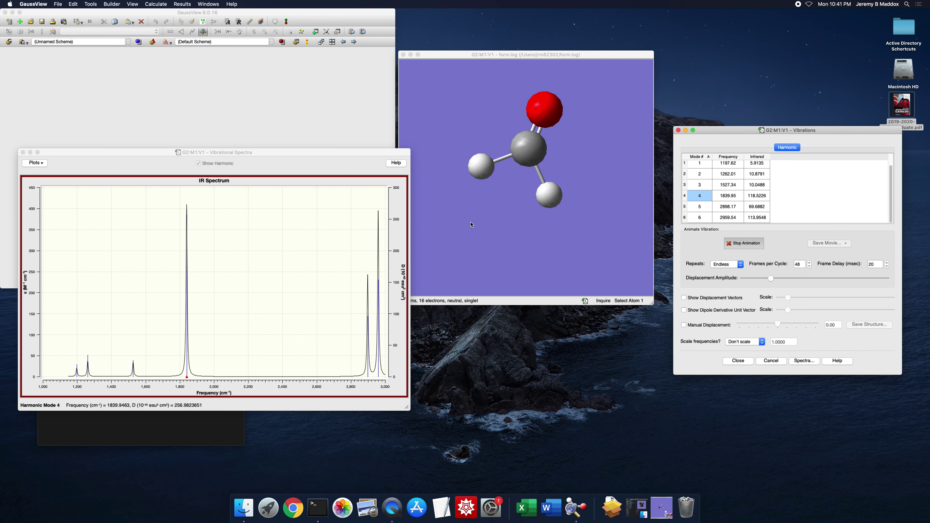
{"action": "left_click", "coordinate": [729, 174]}
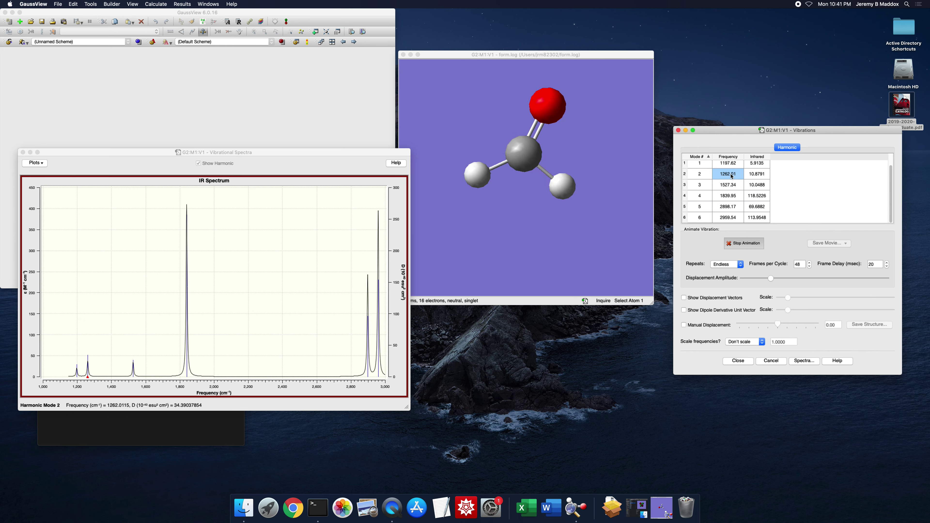
{"action": "left_click", "coordinate": [732, 167]}
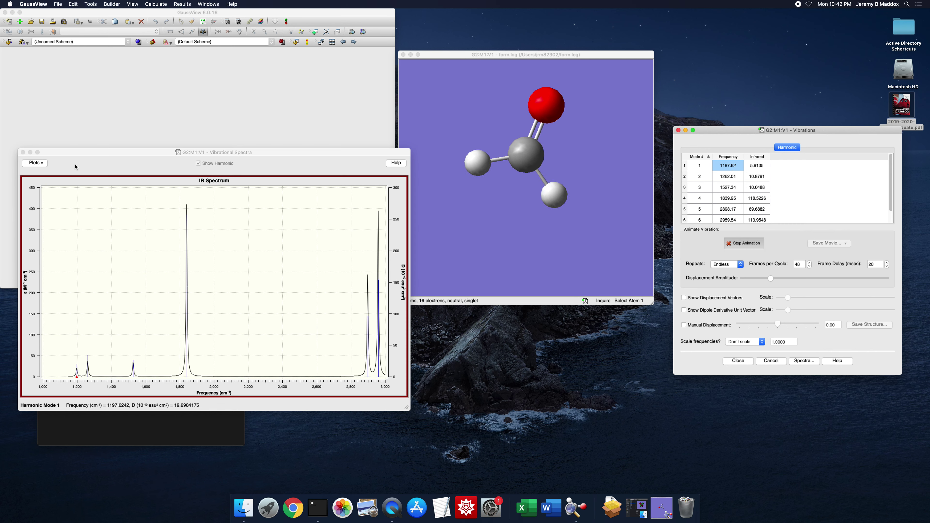
Review the available plot options for the IR spectrum, then close the Vibrational Spectra window.
{"action": "left_click", "coordinate": [41, 163]}
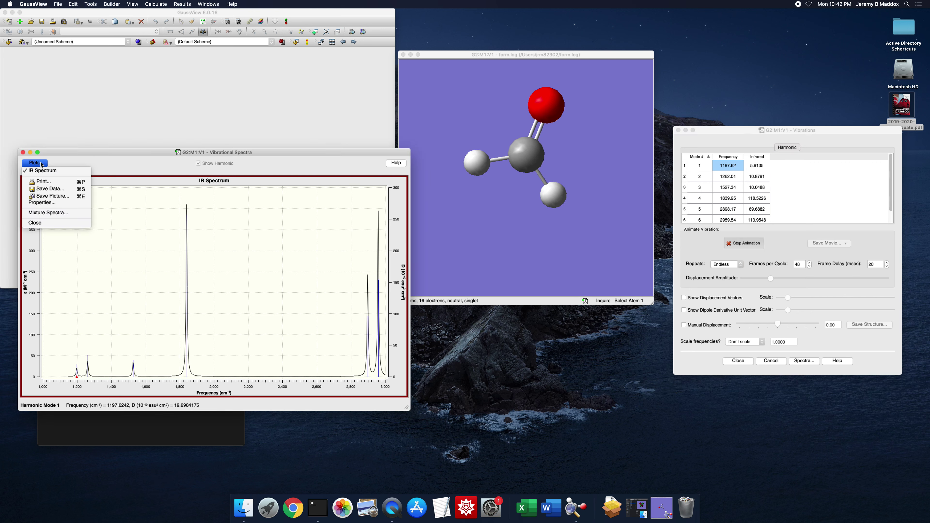
{"action": "left_click", "coordinate": [112, 155]}
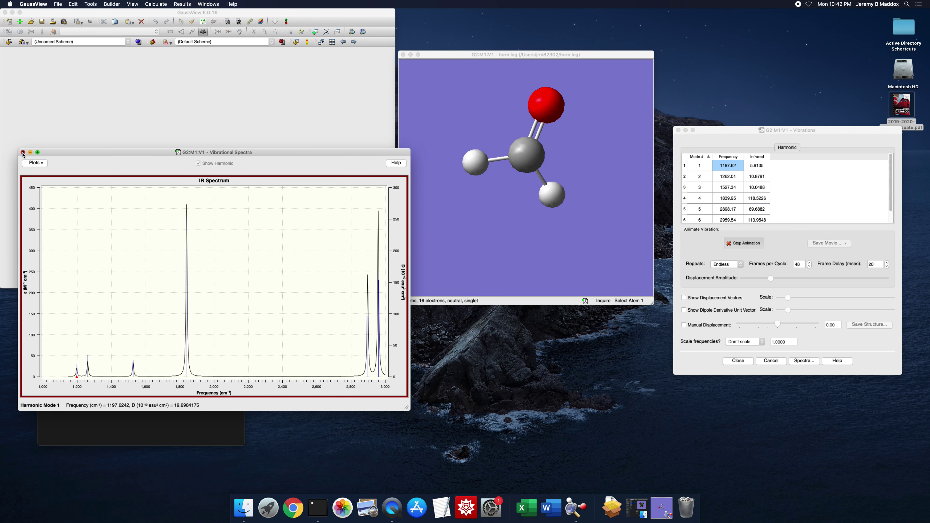
{"action": "left_click", "coordinate": [23, 152]}
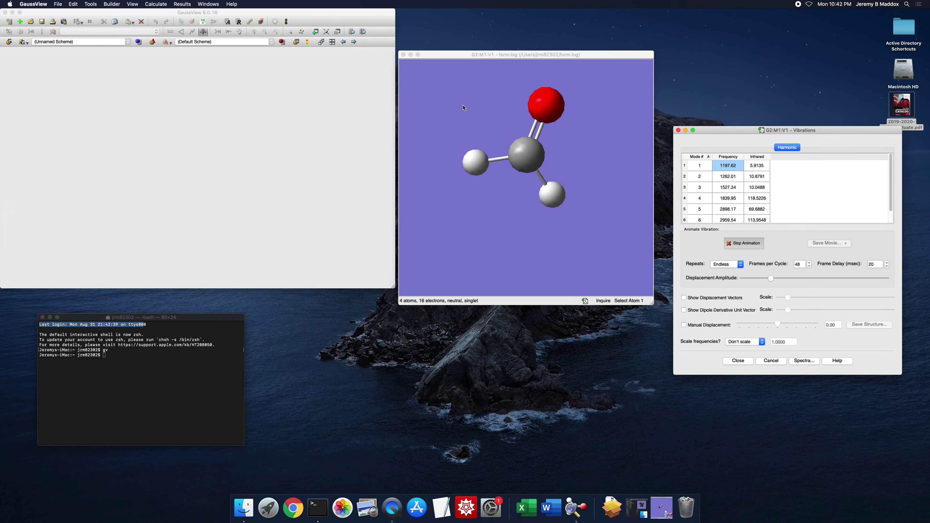
Close the Vibrations window and the form.log molecule, then quit the program.
{"action": "left_click_drag", "start_coordinate": [732, 132], "coordinate": [717, 112]}
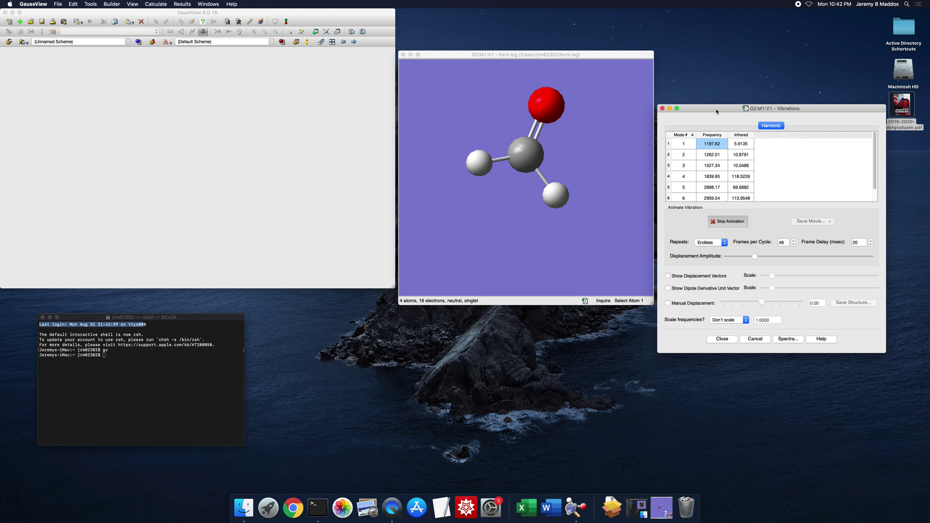
{"action": "left_click", "coordinate": [662, 109]}
{"action": "left_click", "coordinate": [404, 55]}
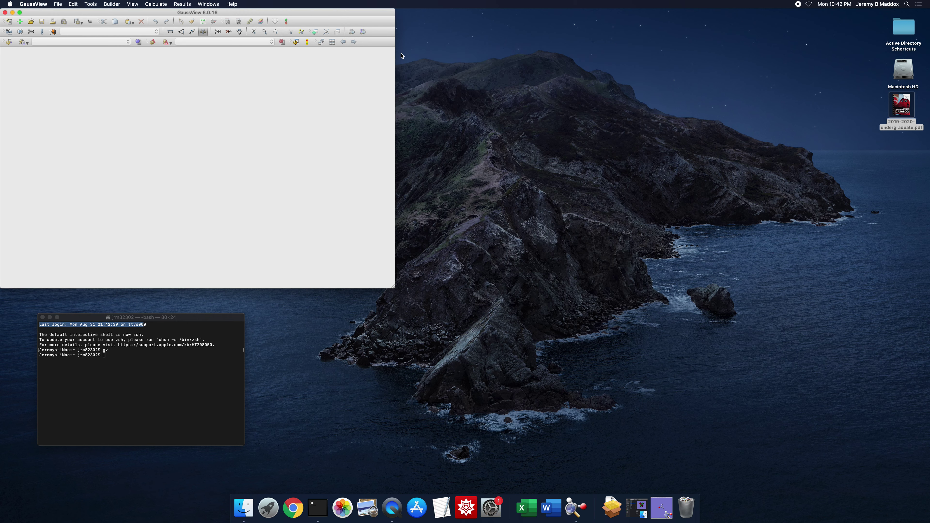
{"action": "left_click", "coordinate": [34, 4]}
{"action": "left_click", "coordinate": [42, 72]}
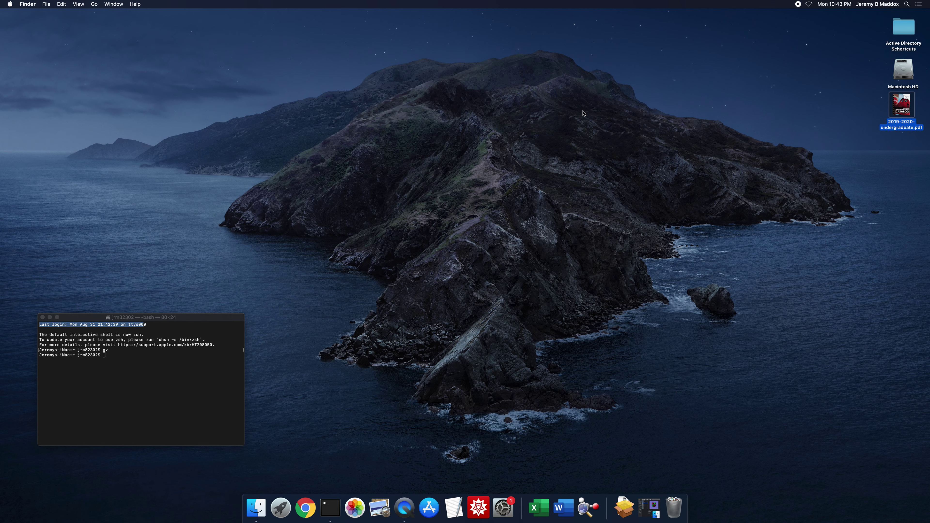